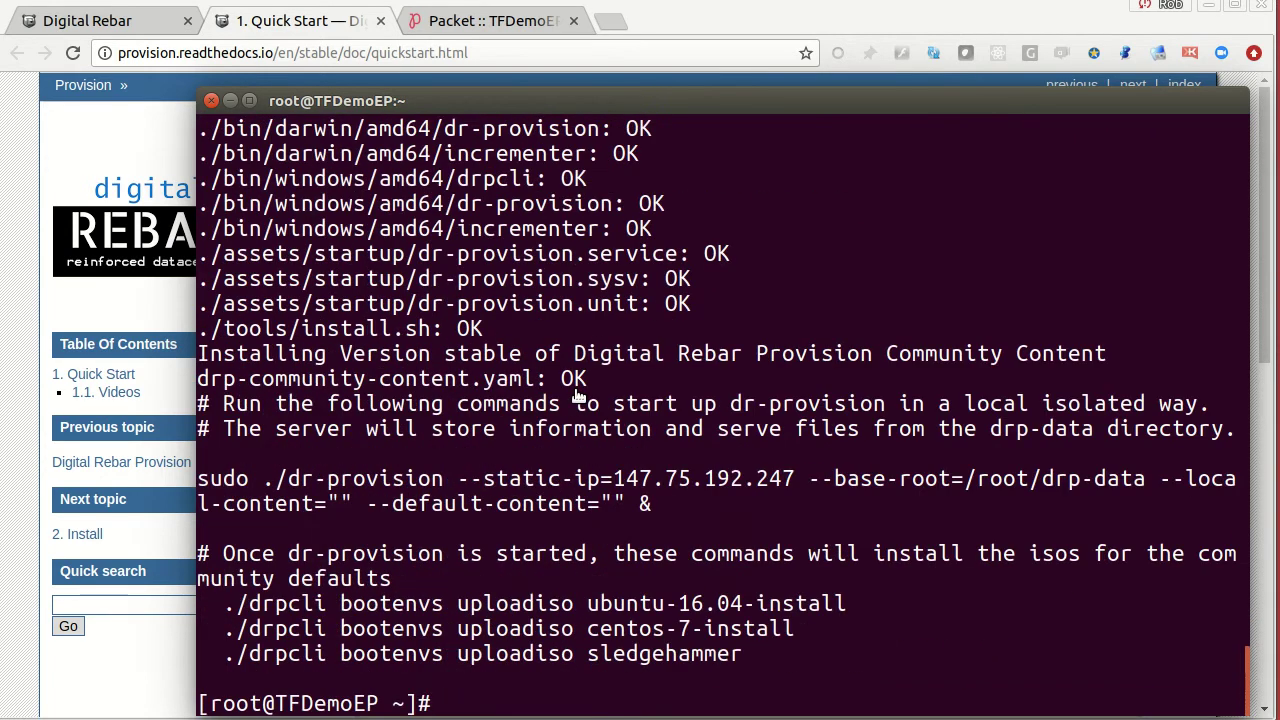
- Run the suggested sudo ./dr-provision command with --static-ip=147.75.192.247 and --base-root=/root/drp-data as a background process
{"action": "left_click_drag", "start_coordinate": [645, 505], "coordinate": [157, 488]}
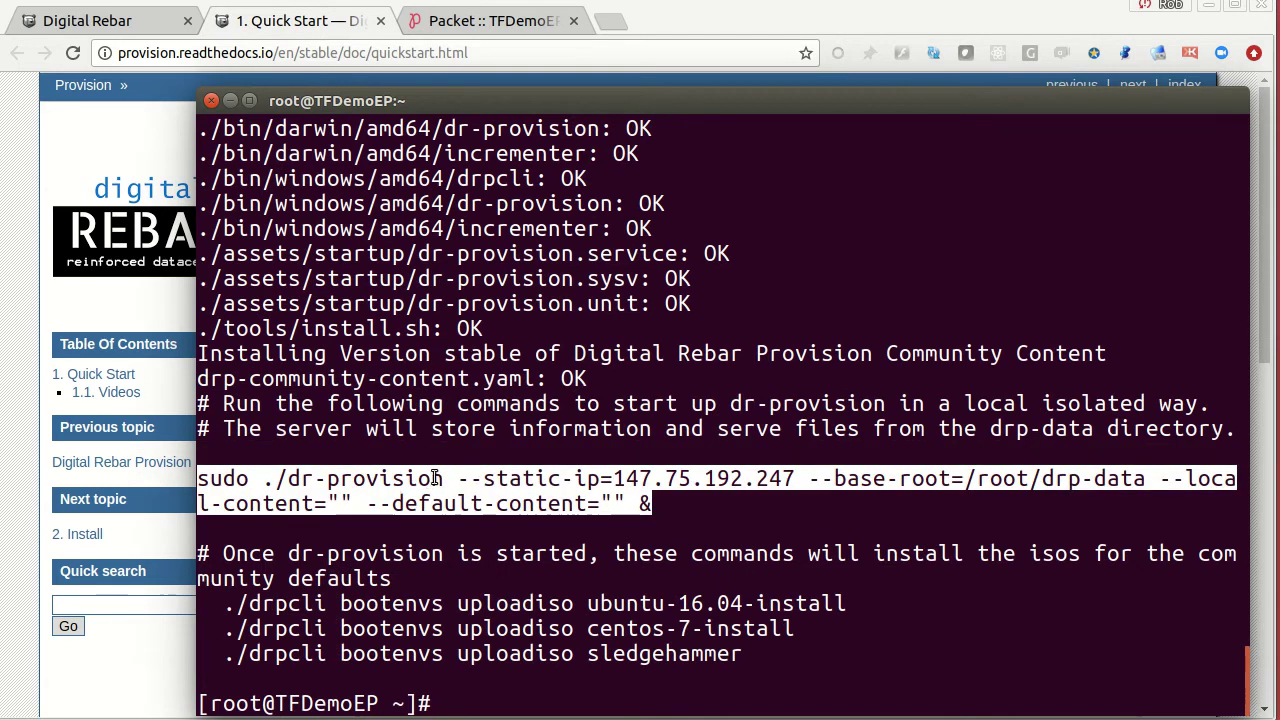
{"action": "middle_click", "coordinate": [467, 485]}
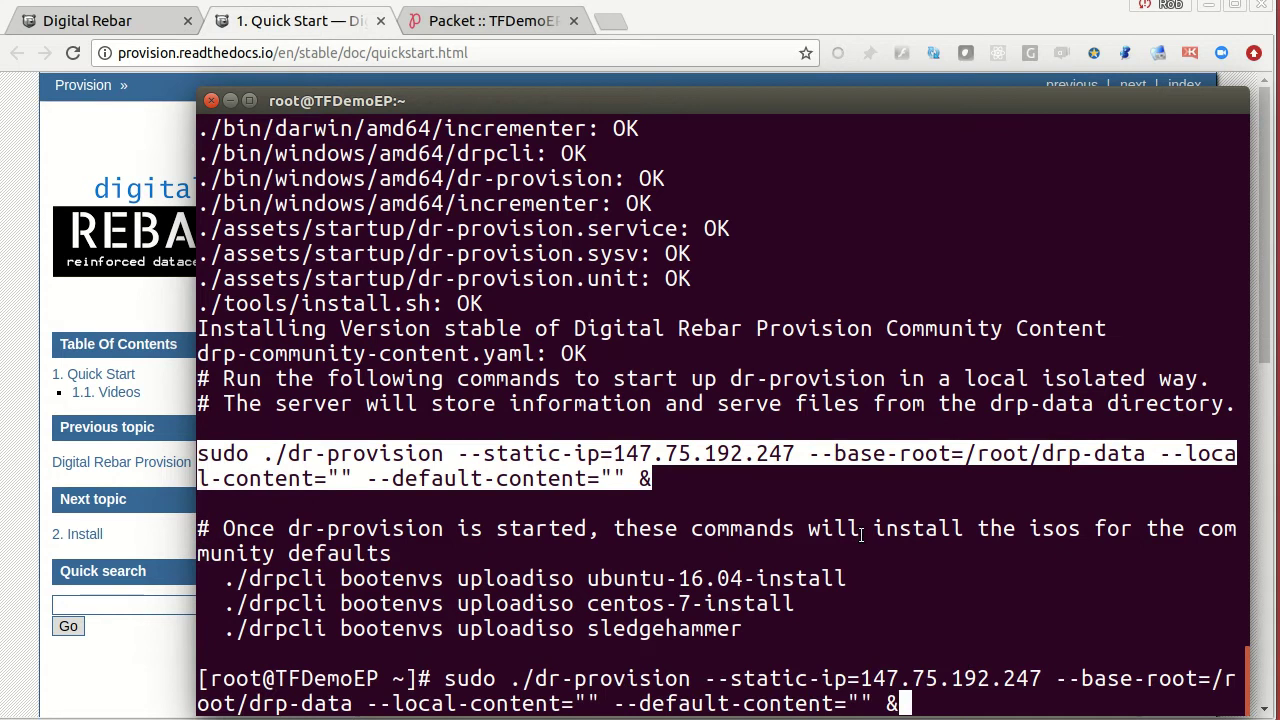
{"action": "key", "text": "Return"}
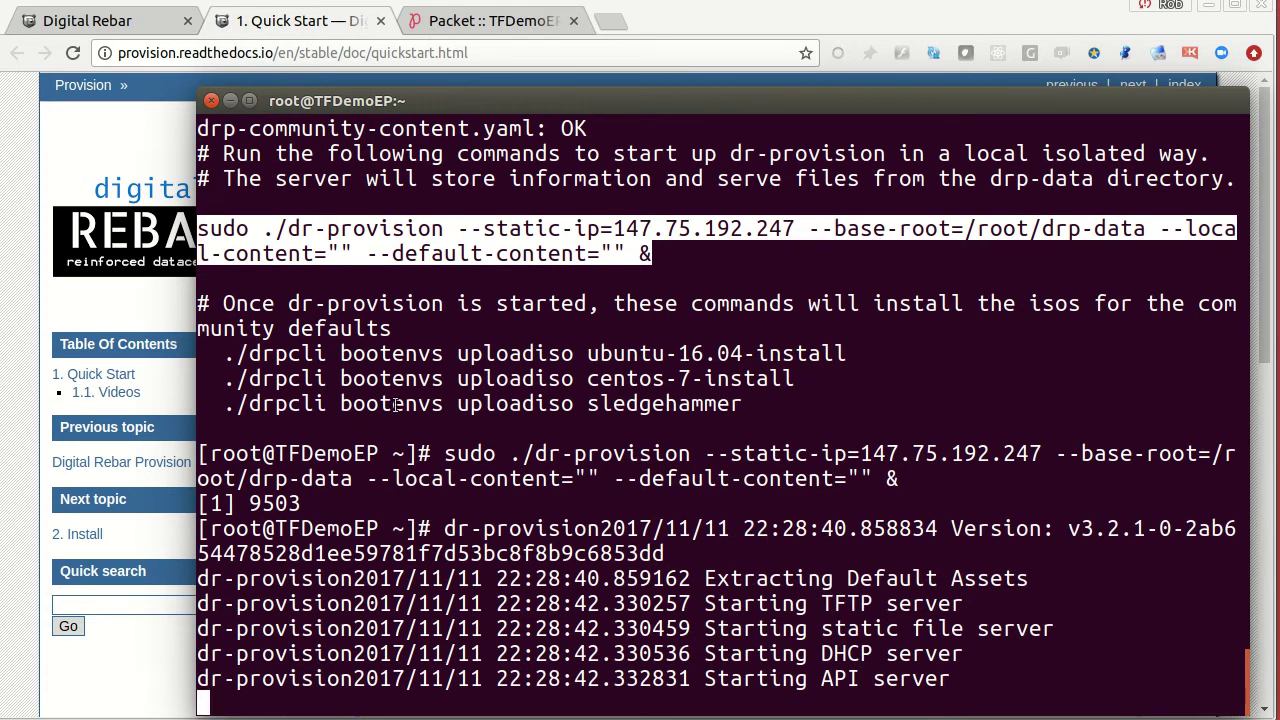
- Run ./drpcli bootenvs uploadiso sledgehammer to upload the sledgehammer image
{"action": "left_click_drag", "start_coordinate": [226, 404], "coordinate": [749, 404]}
{"action": "middle_click", "coordinate": [757, 409]}
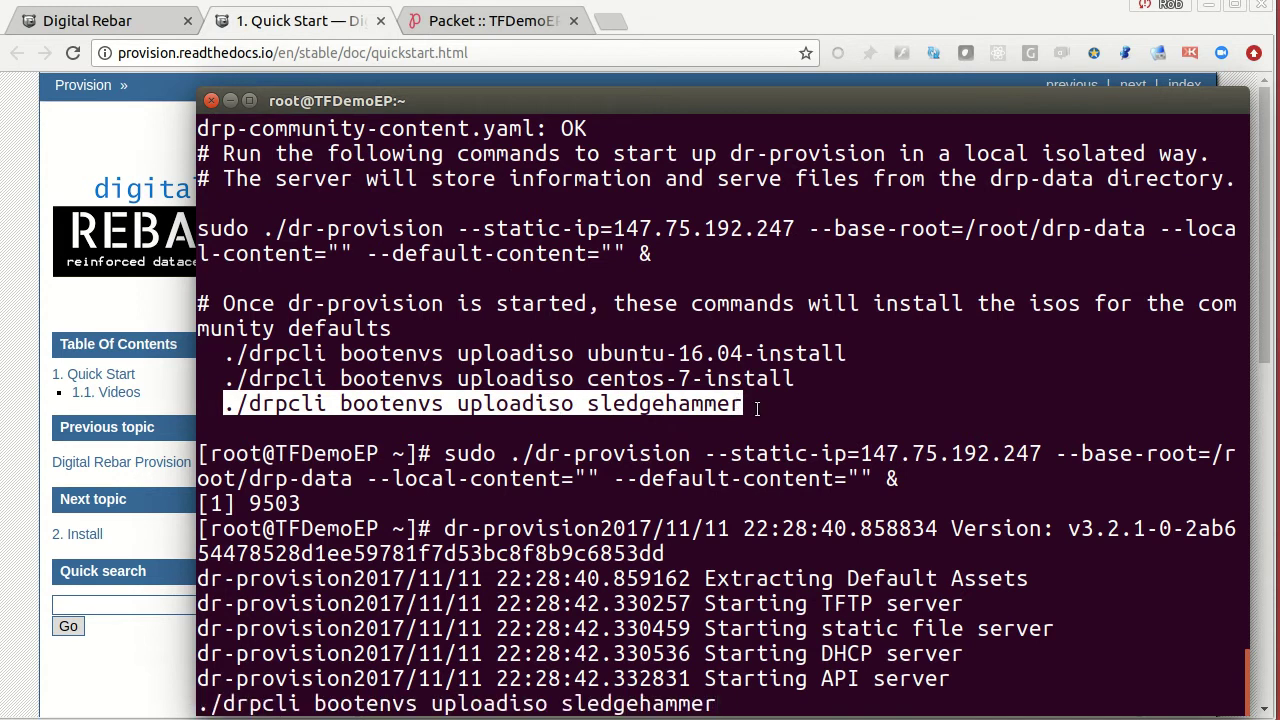
{"action": "key", "text": "Return"}
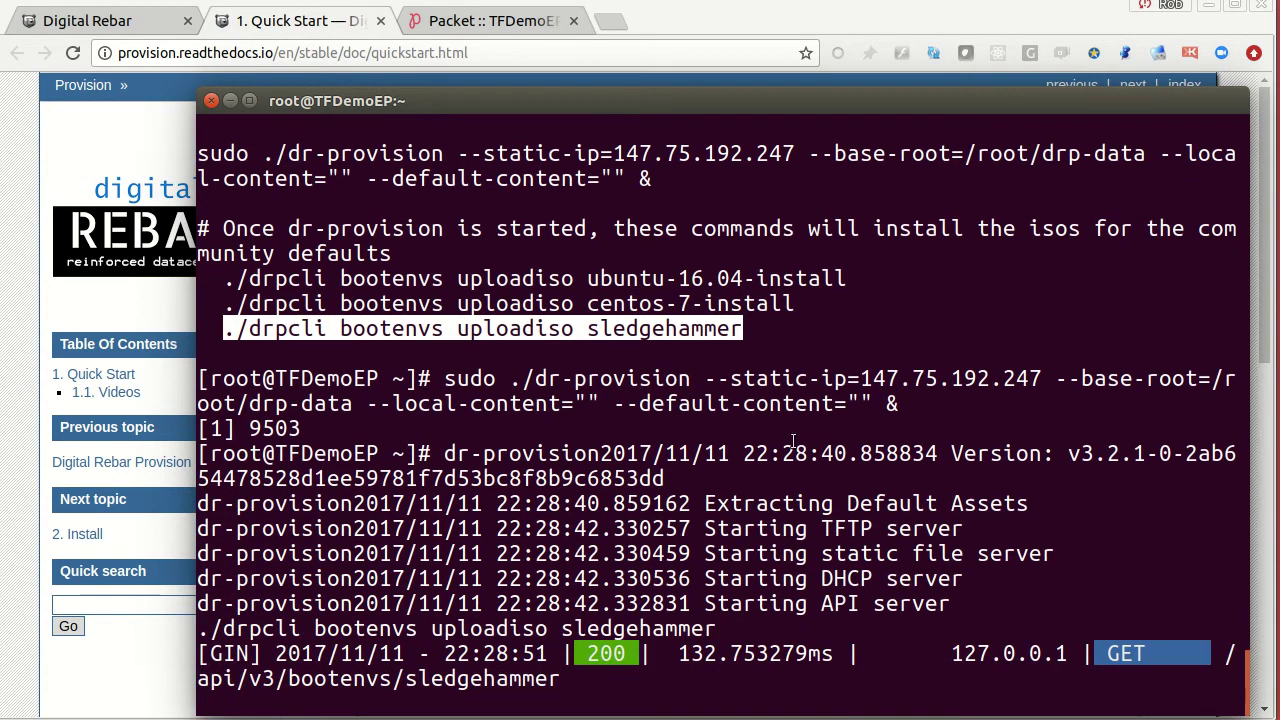
- Switch to the browser and copy the server's public IPv4 address from its Packet network details
{"action": "left_click", "coordinate": [100, 280]}
{"action": "left_click", "coordinate": [100, 20]}
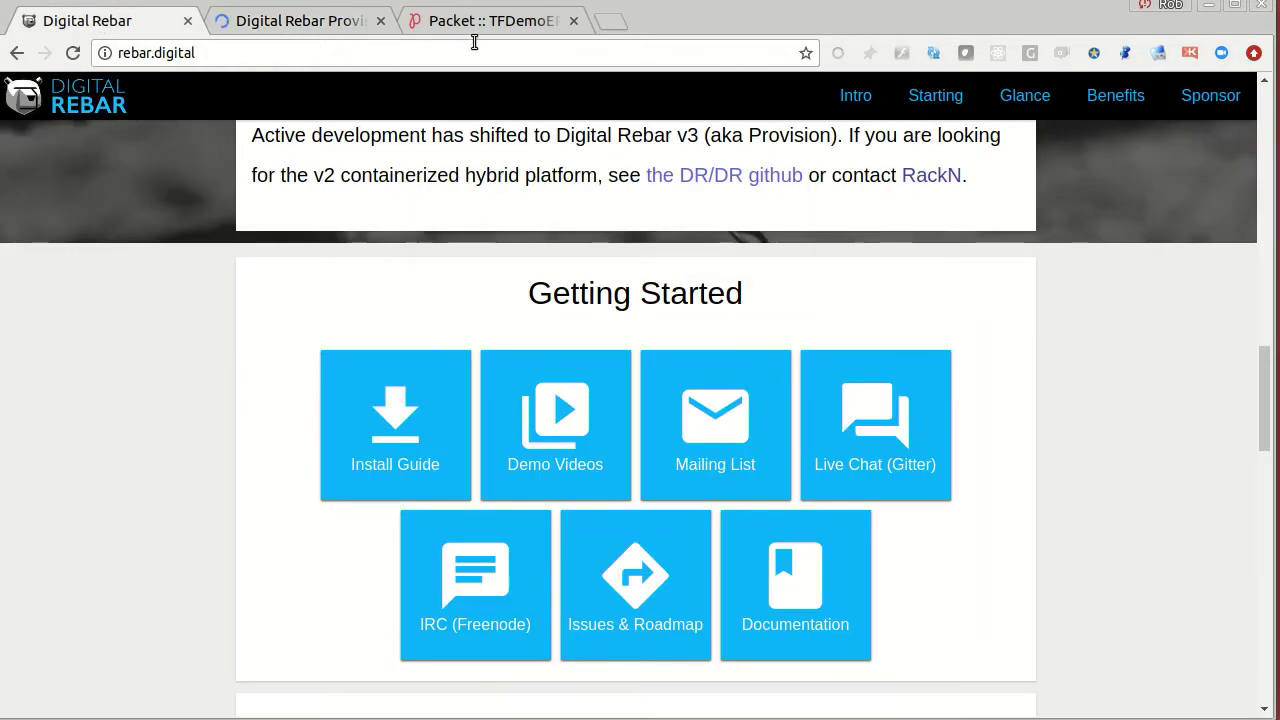
{"action": "left_click", "coordinate": [474, 22]}
{"action": "left_click", "coordinate": [375, 363]}
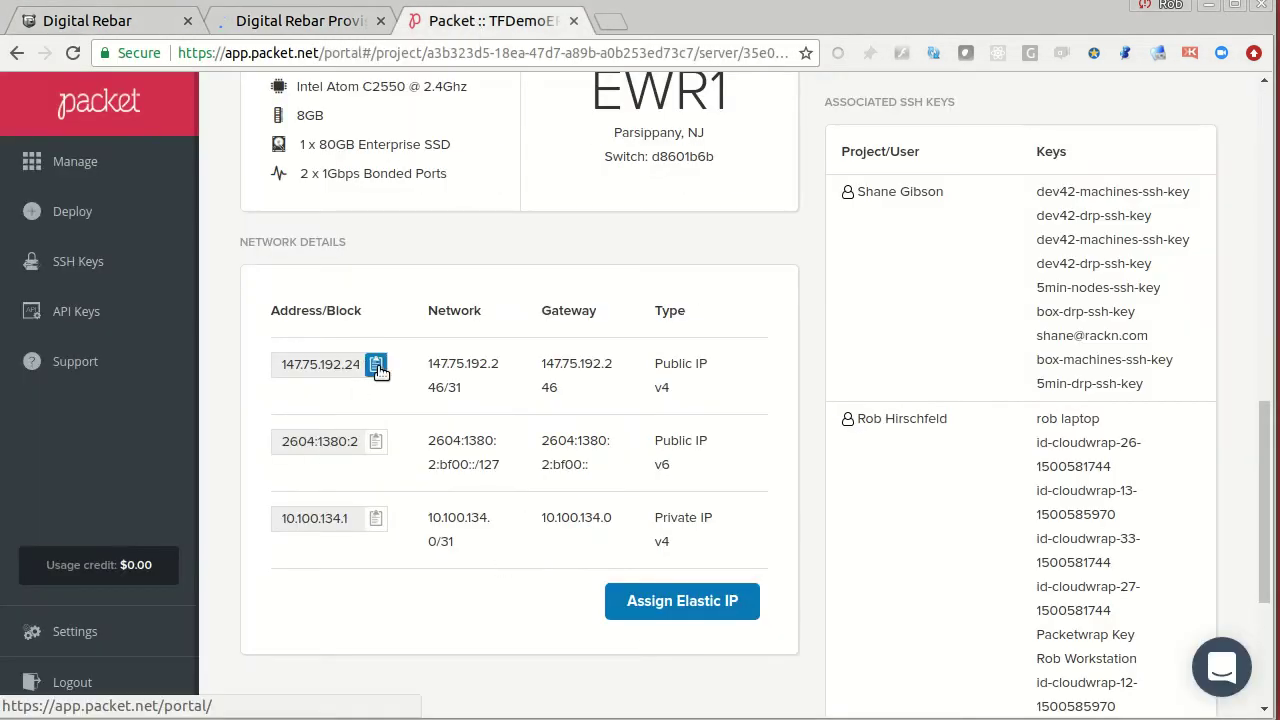
{"action": "left_click", "coordinate": [610, 21]}
{"action": "type", "text": "https://github.com/rackn/provision-ux"}
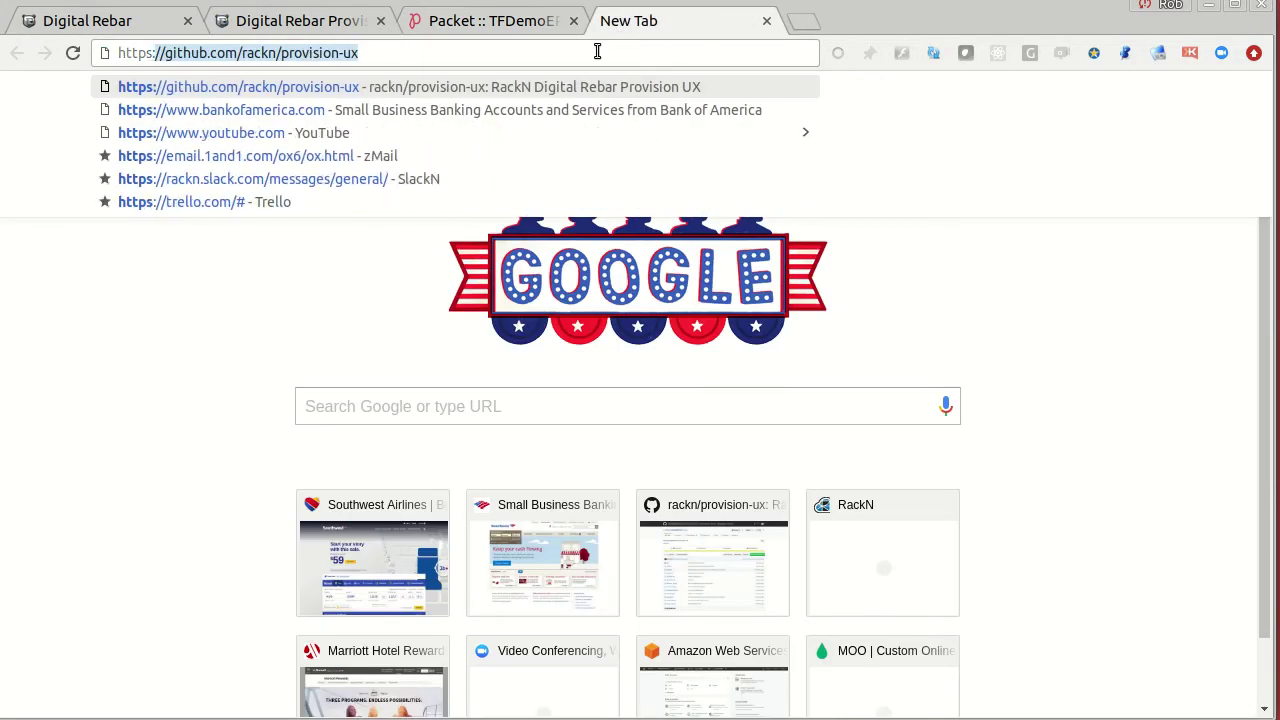
{"action": "key", "text": "ctrl+v"}
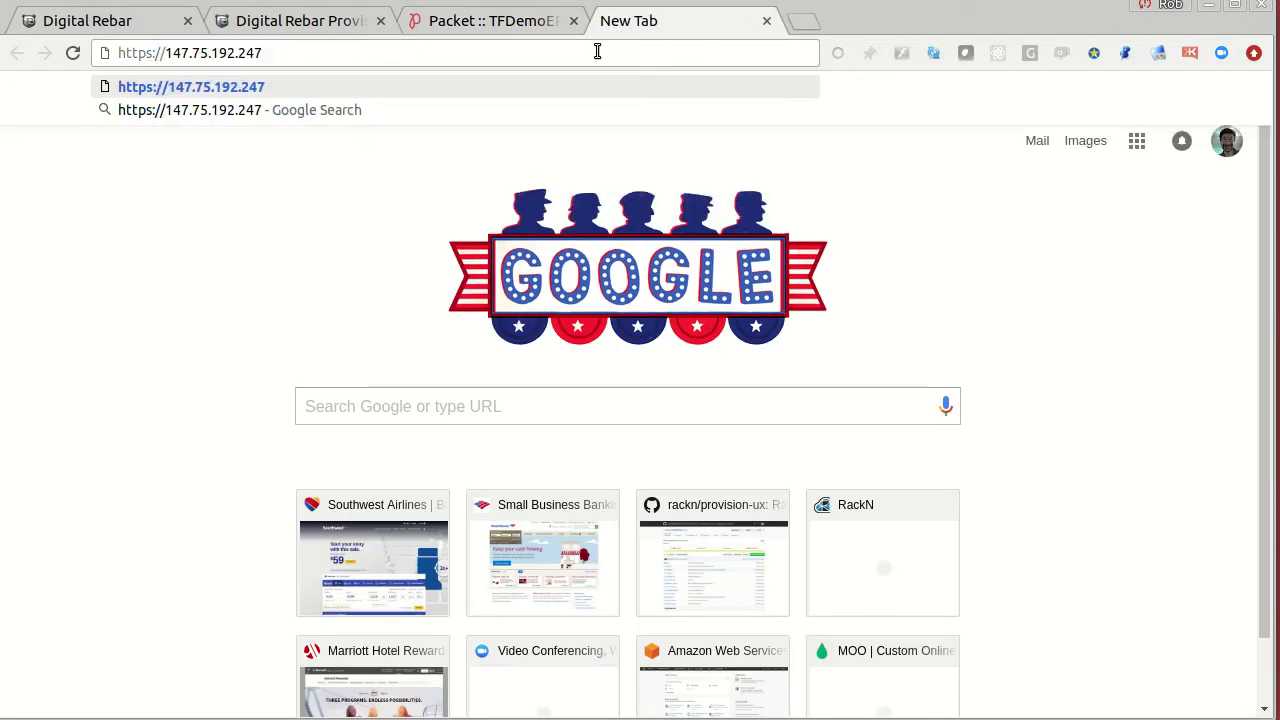
{"action": "type", "text": ":8092"}
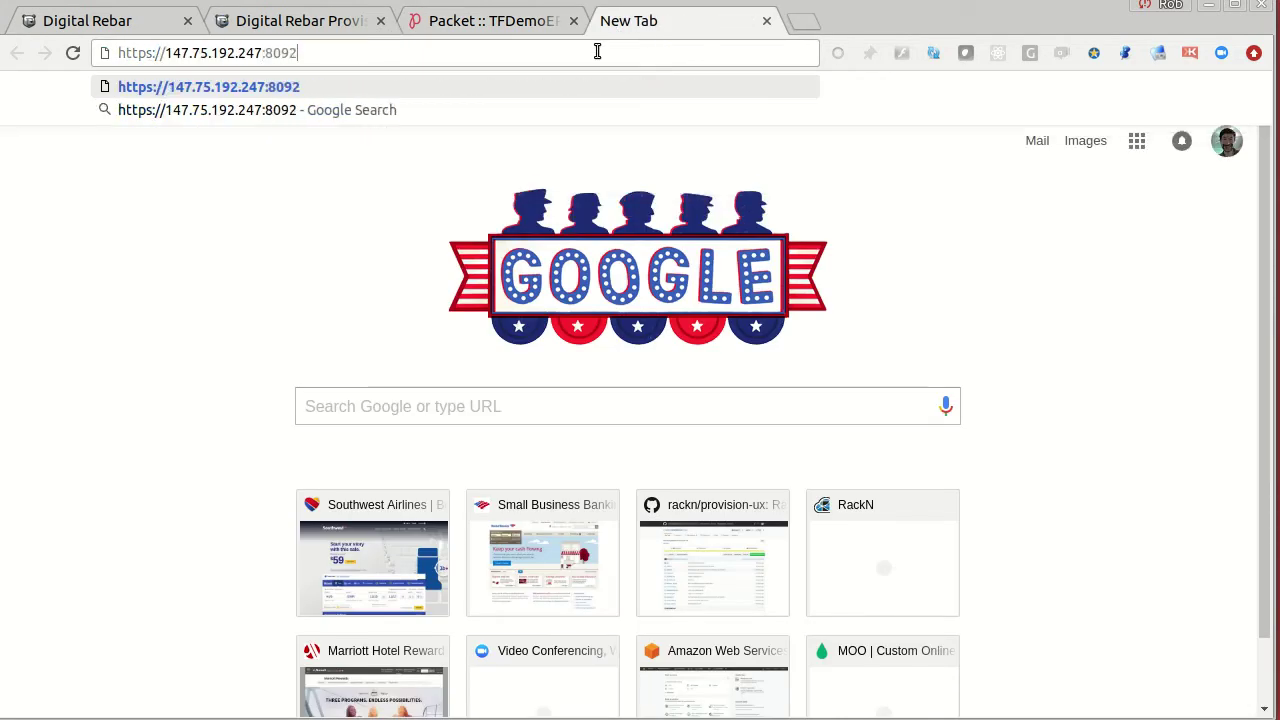
{"action": "key", "text": "Return"}
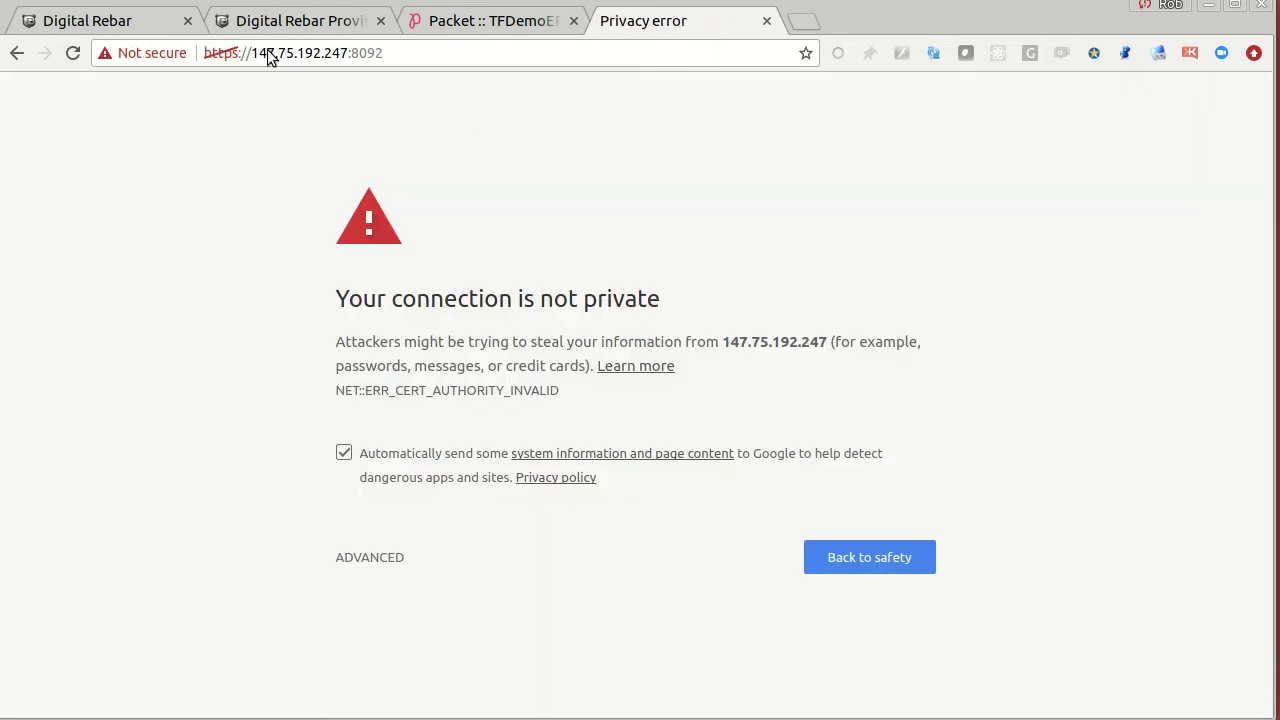
- Proceed past the certificate warning to 147.75.192.247 and log in to the endpoint with the default credentials
{"action": "left_click", "coordinate": [370, 558]}
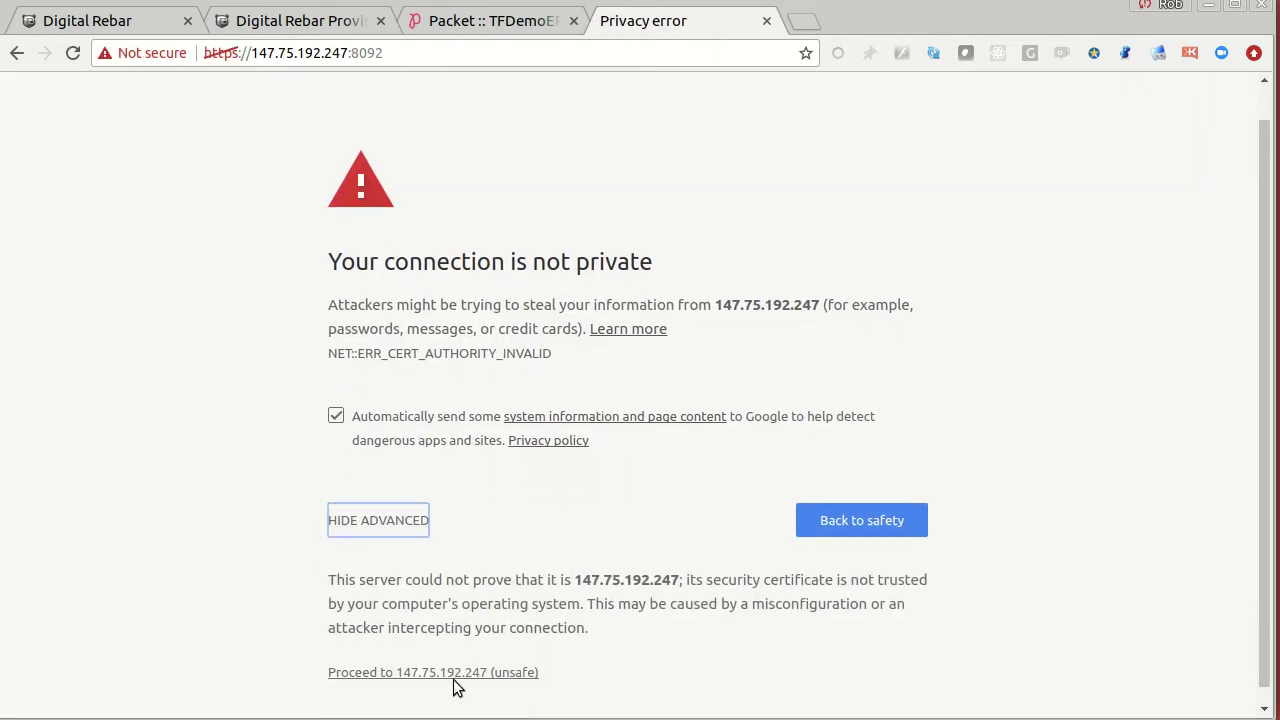
{"action": "scroll", "coordinate": [430, 672], "scroll_direction": "down", "scroll_amount": 1}
{"action": "left_click", "coordinate": [420, 655]}
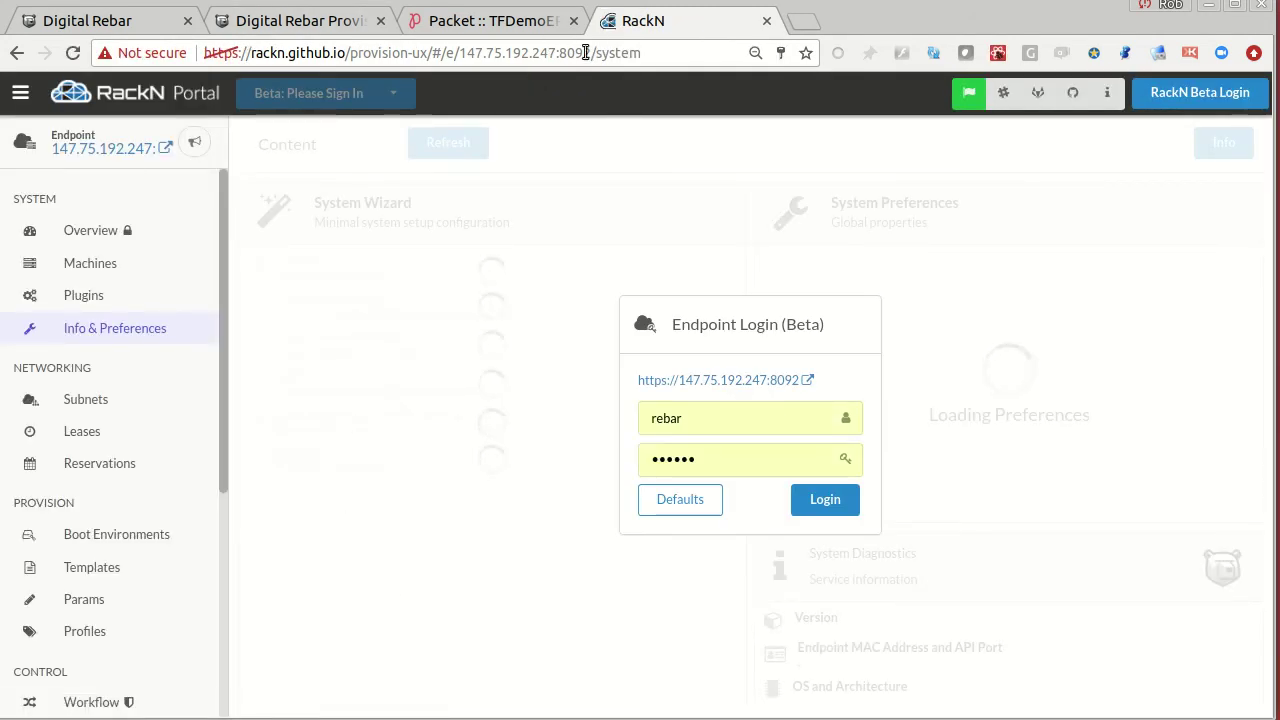
{"action": "left_click", "coordinate": [698, 495]}
{"action": "left_click", "coordinate": [848, 503]}
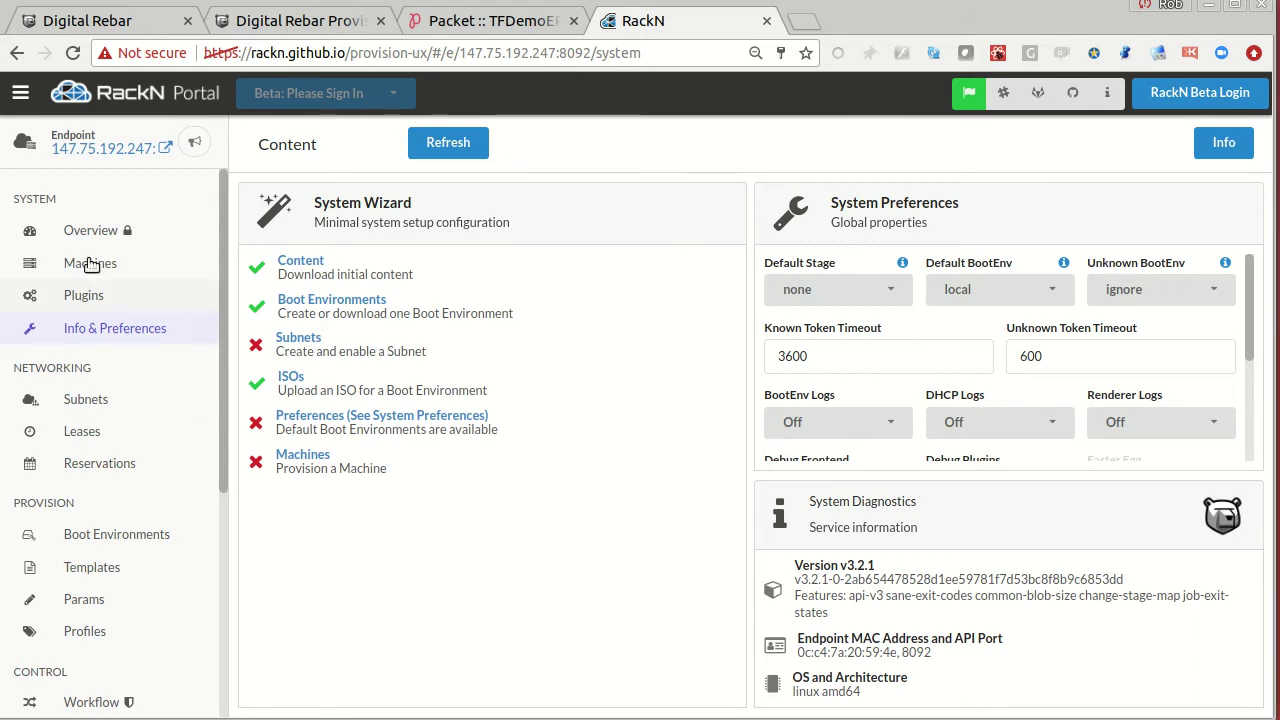
- Review the endpoint's uploaded boot ISOs and its list of stages
{"action": "scroll", "coordinate": [160, 470], "scroll_direction": "down", "scroll_amount": 3}
{"action": "scroll", "coordinate": [138, 520], "scroll_direction": "up", "scroll_amount": 3}
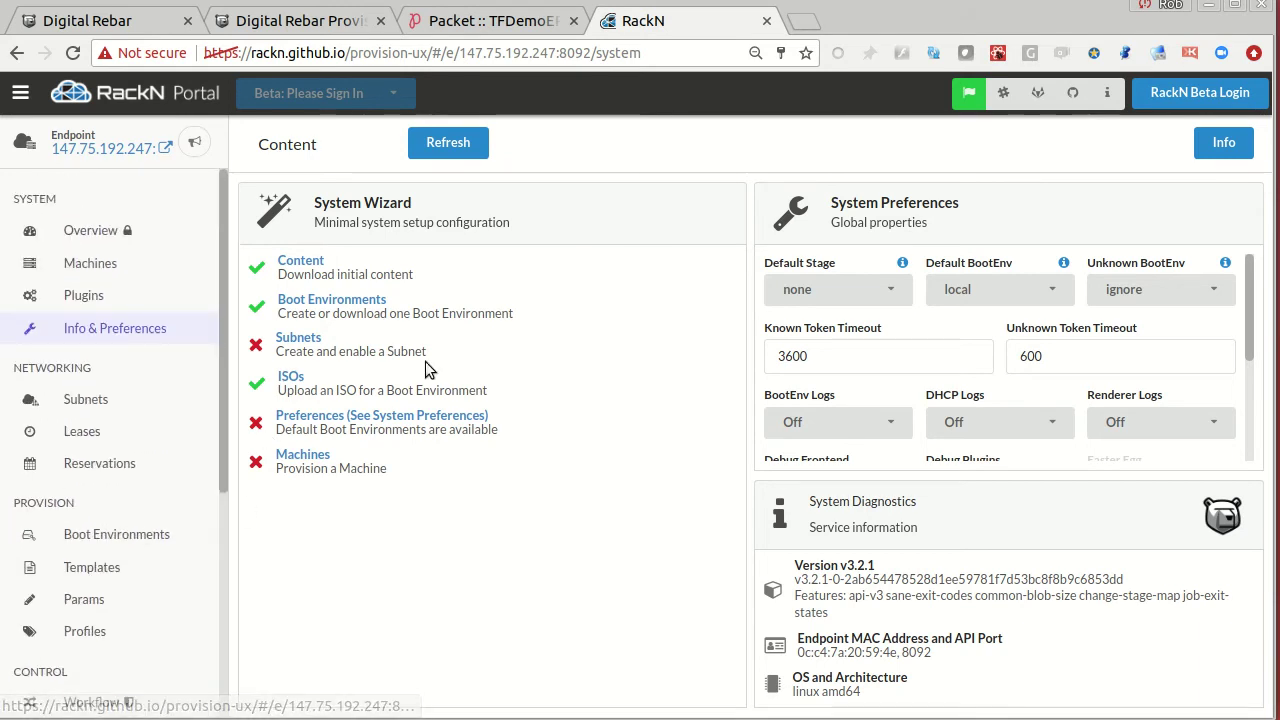
{"action": "scroll", "coordinate": [166, 531], "scroll_direction": "down", "scroll_amount": 5}
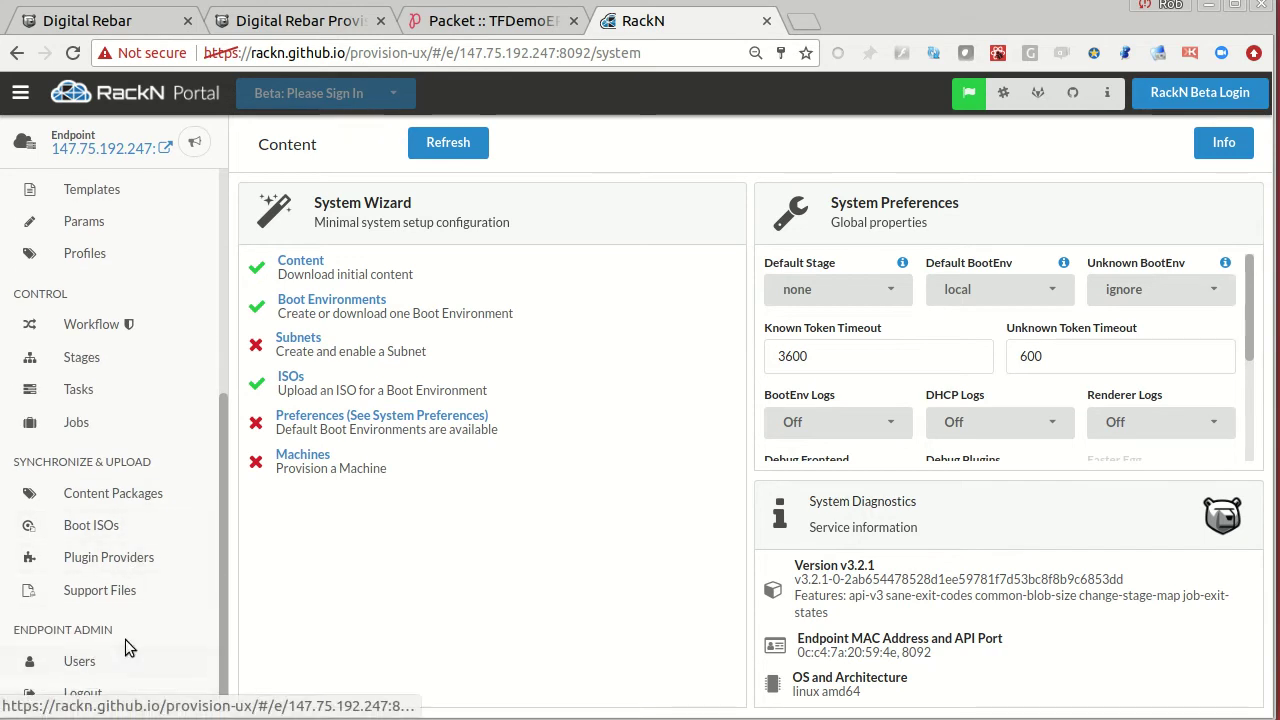
{"action": "left_click", "coordinate": [92, 524]}
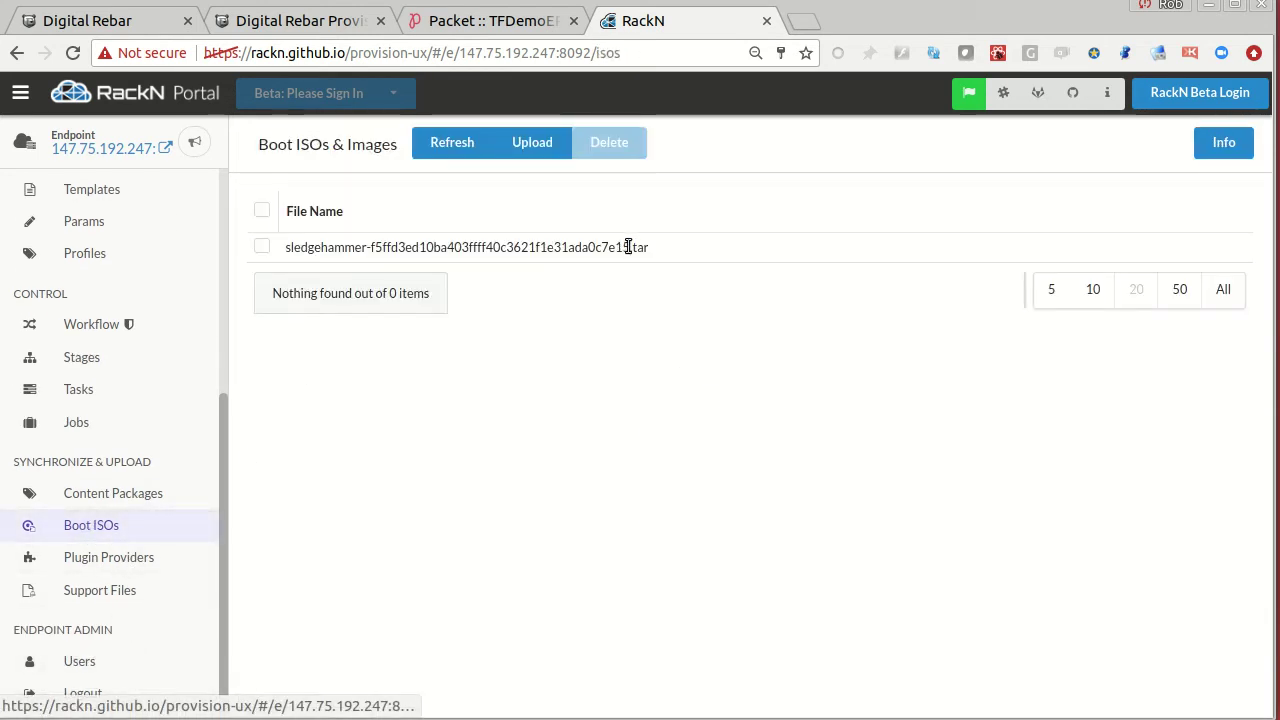
{"action": "scroll", "coordinate": [100, 490], "scroll_direction": "up", "scroll_amount": 3}
{"action": "scroll", "coordinate": [103, 497], "scroll_direction": "down", "scroll_amount": 3}
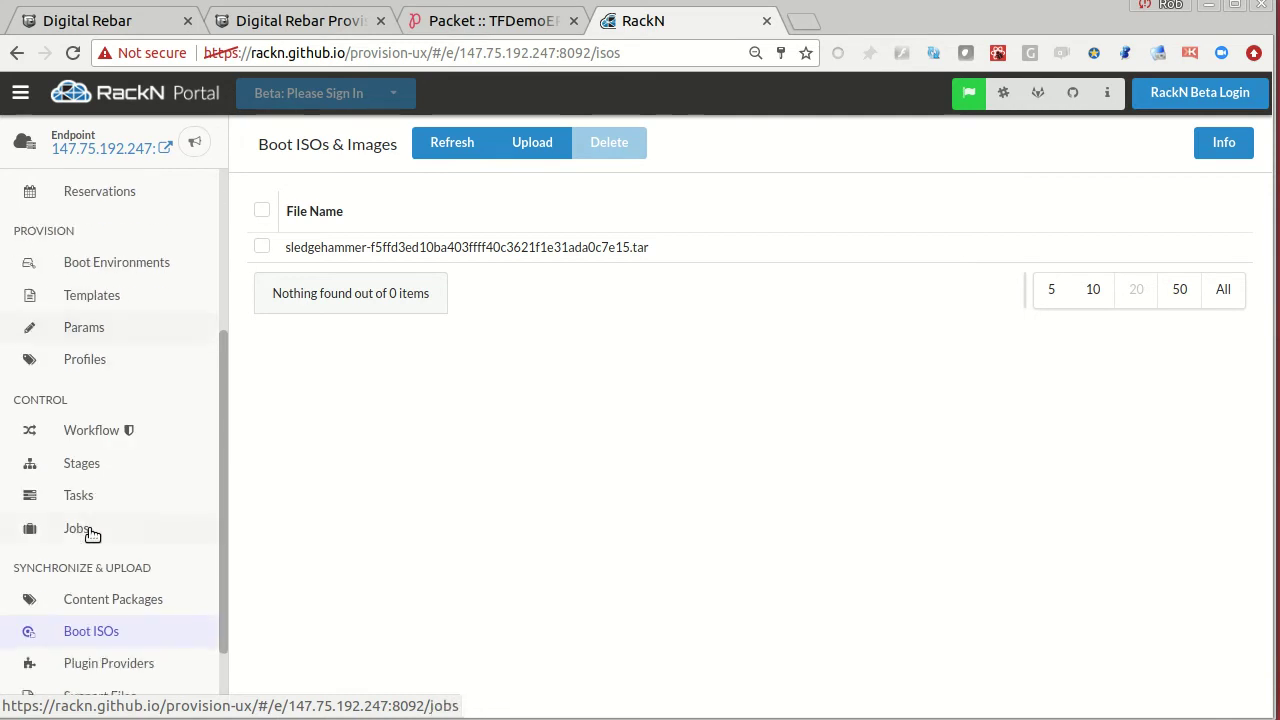
{"action": "left_click", "coordinate": [80, 466]}
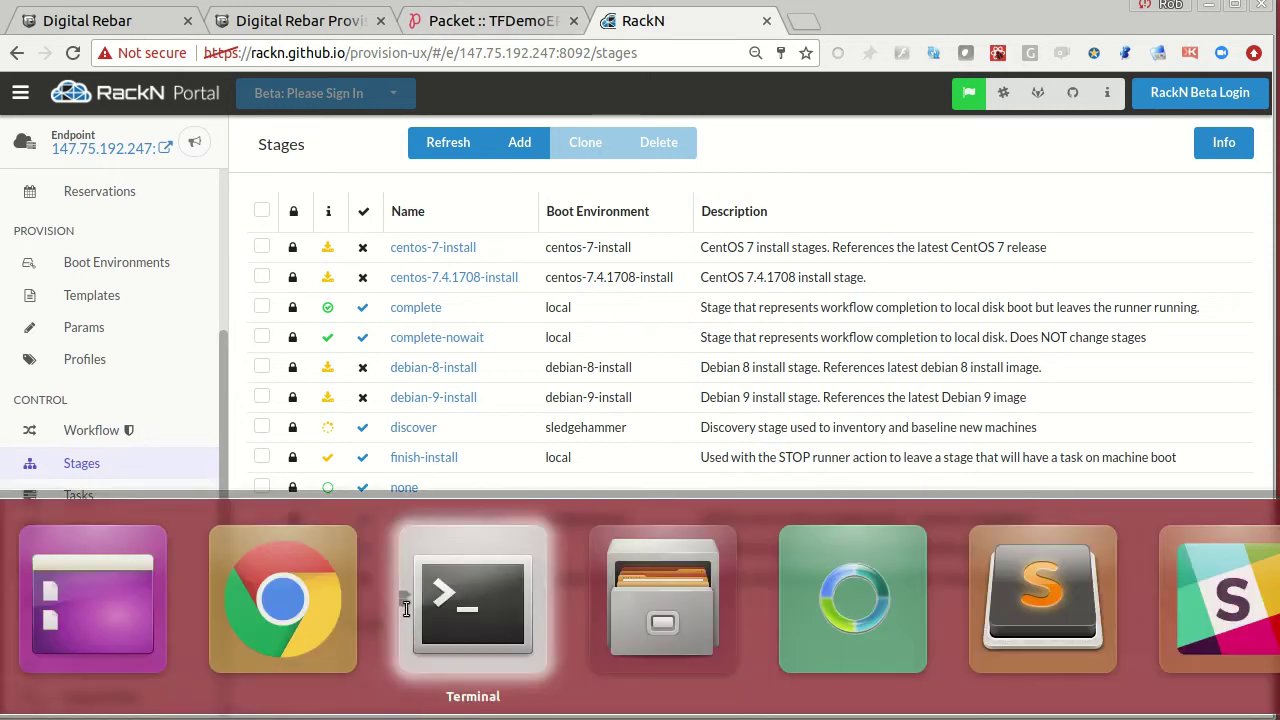
- Switch to the terminal and run ./drpcli bootenvs uploadiso centos-7-install, reusing the command from the installer output
{"action": "left_click", "coordinate": [405, 607]}
{"action": "scroll", "coordinate": [555, 374], "scroll_direction": "up", "scroll_amount": 10}
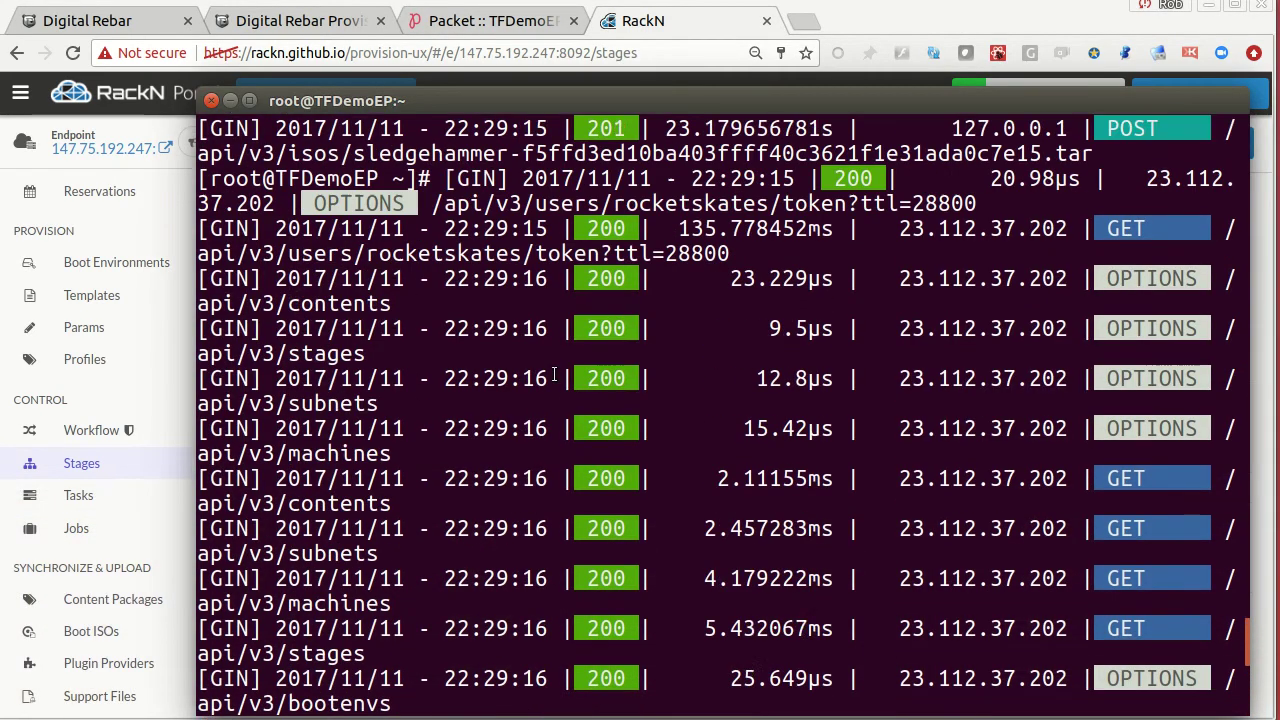
{"action": "scroll", "coordinate": [928, 408], "scroll_direction": "up", "scroll_amount": 15}
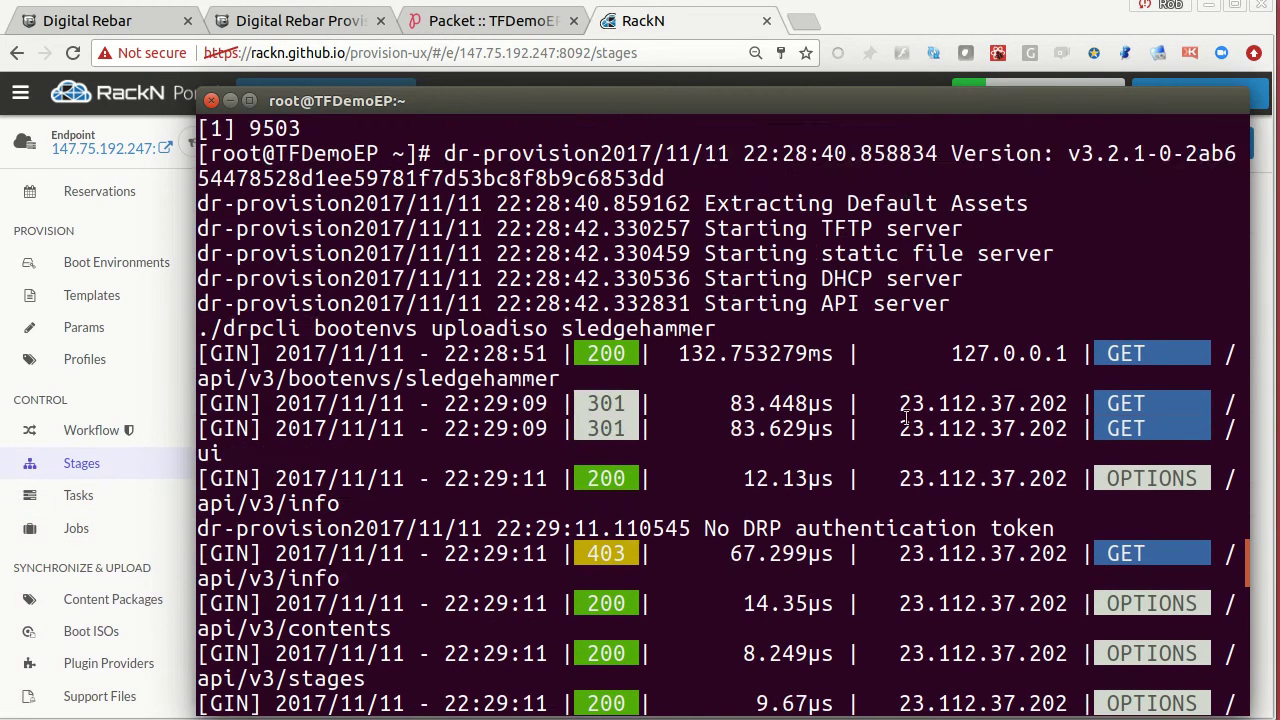
{"action": "left_click_drag", "start_coordinate": [797, 378], "coordinate": [240, 378]}
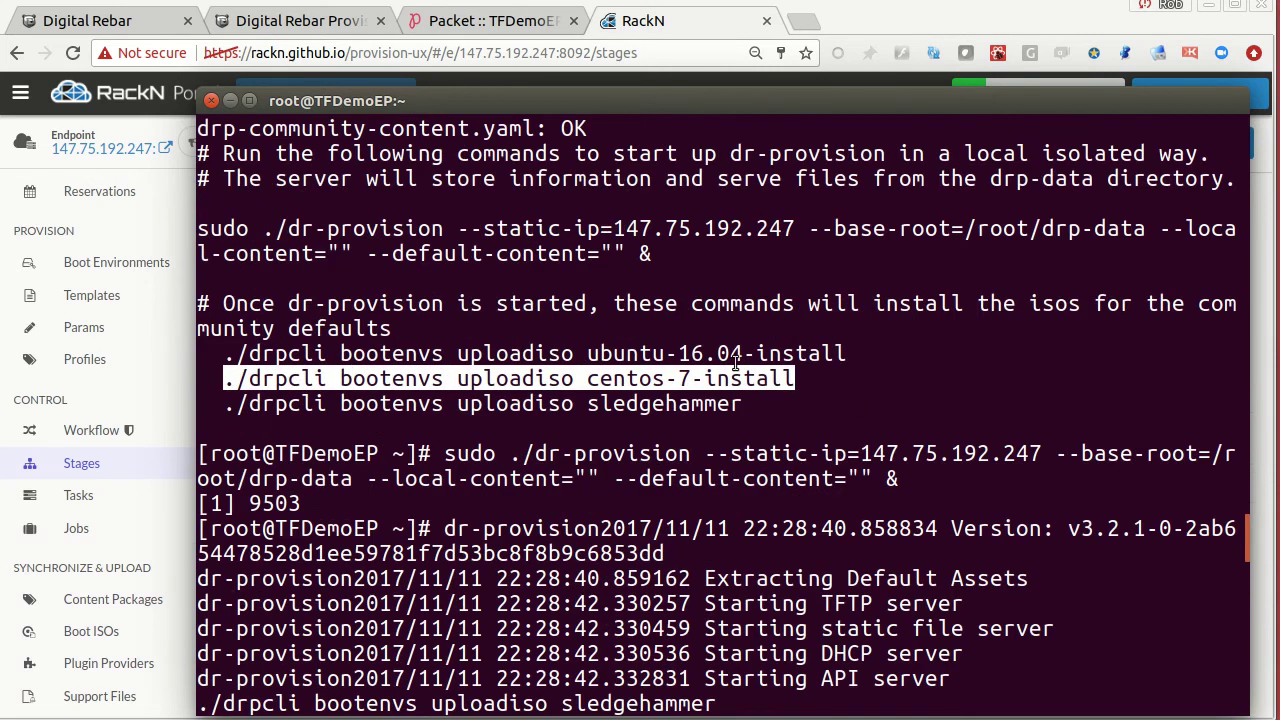
{"action": "middle_click", "coordinate": [735, 362]}
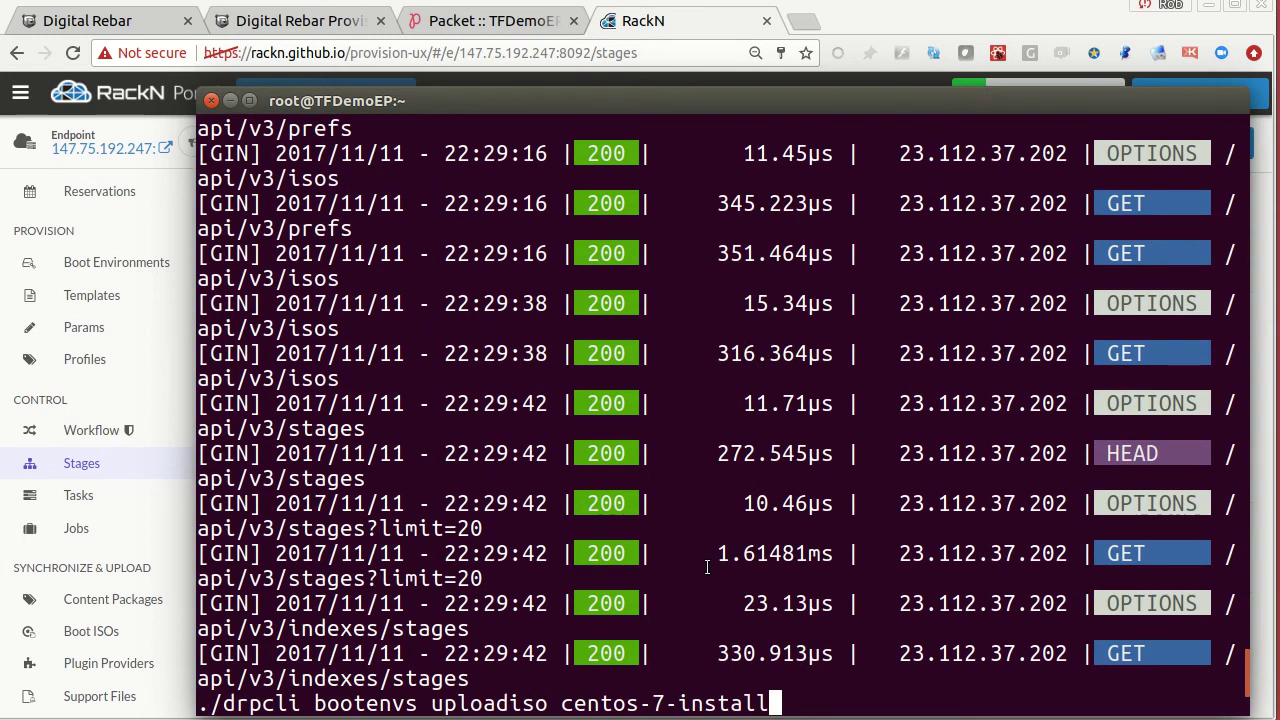
{"action": "key", "text": "Return"}
- Copy the ./drpcli bootenvs uploadiso ubuntu-16.04-install command from the installer output and return to the end of the log
{"action": "scroll", "coordinate": [720, 570], "scroll_direction": "up", "scroll_amount": 10}
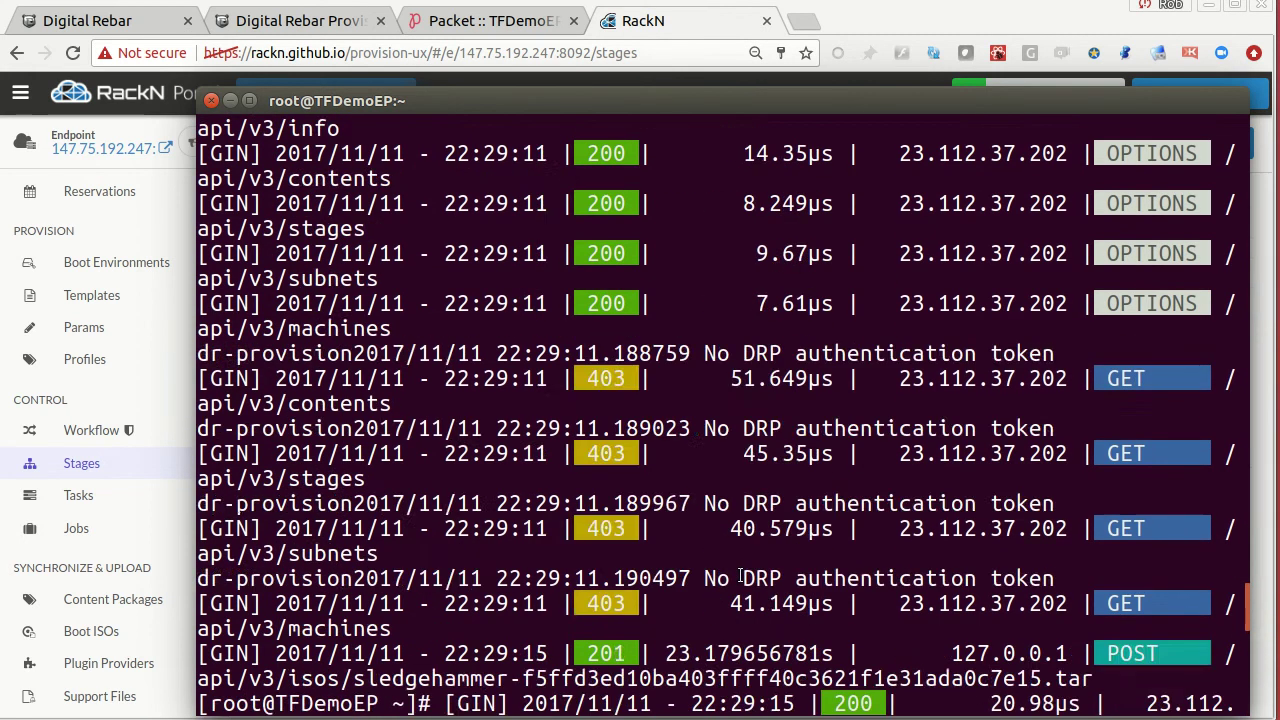
{"action": "scroll", "coordinate": [740, 577], "scroll_direction": "up", "scroll_amount": 15}
{"action": "left_click_drag", "start_coordinate": [849, 503], "coordinate": [227, 505]}
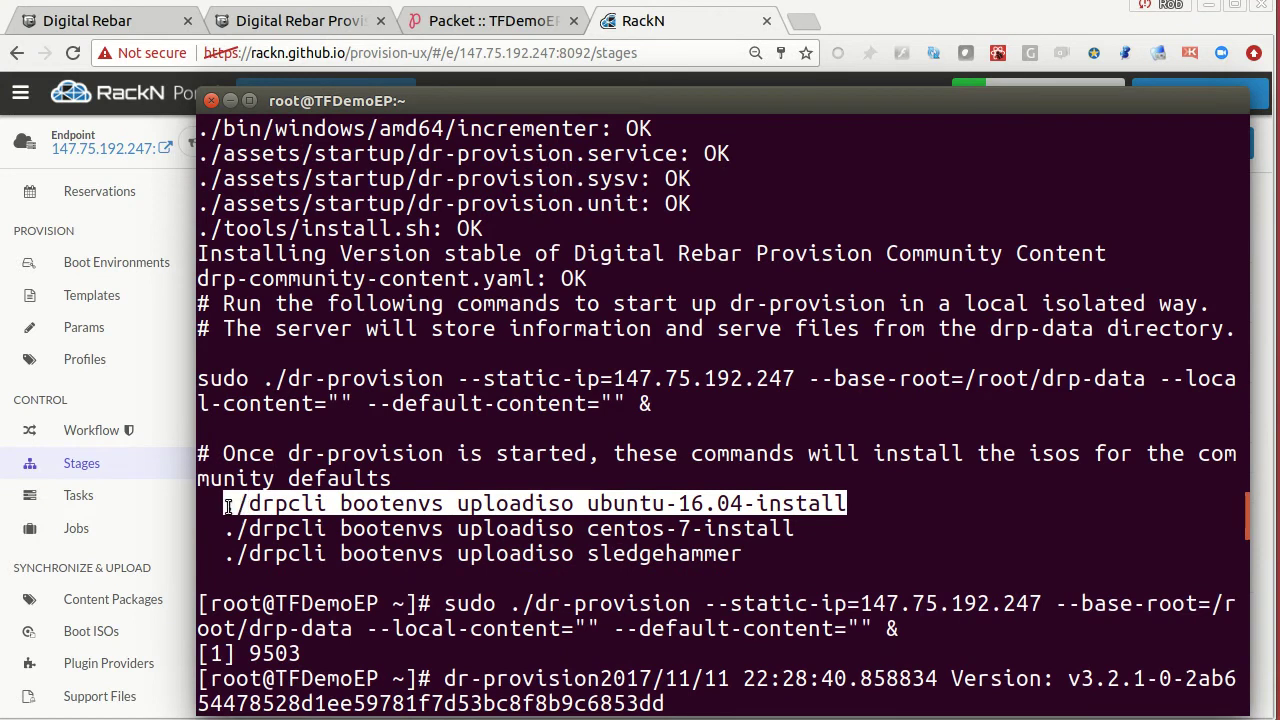
{"action": "right_click", "coordinate": [548, 508]}
{"action": "left_click", "coordinate": [580, 540]}
{"action": "scroll", "coordinate": [869, 479], "scroll_direction": "down", "scroll_amount": 15}
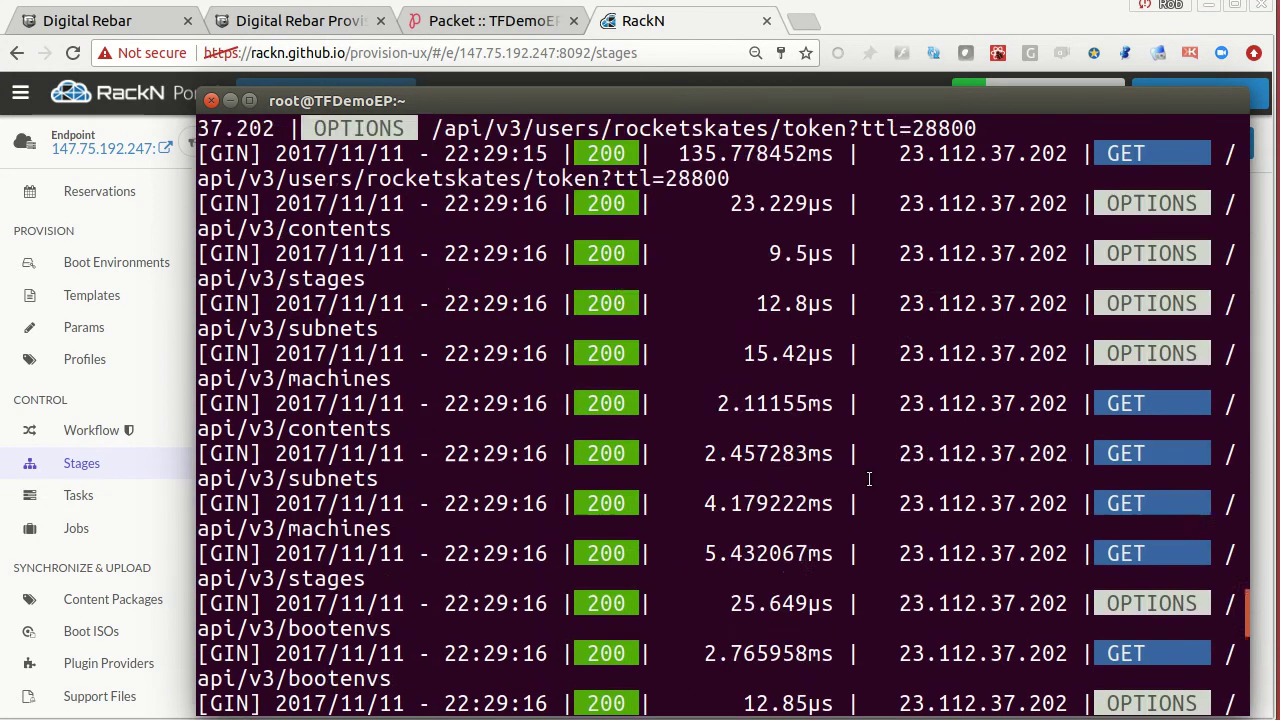
{"action": "scroll", "coordinate": [869, 479], "scroll_direction": "down", "scroll_amount": 10}
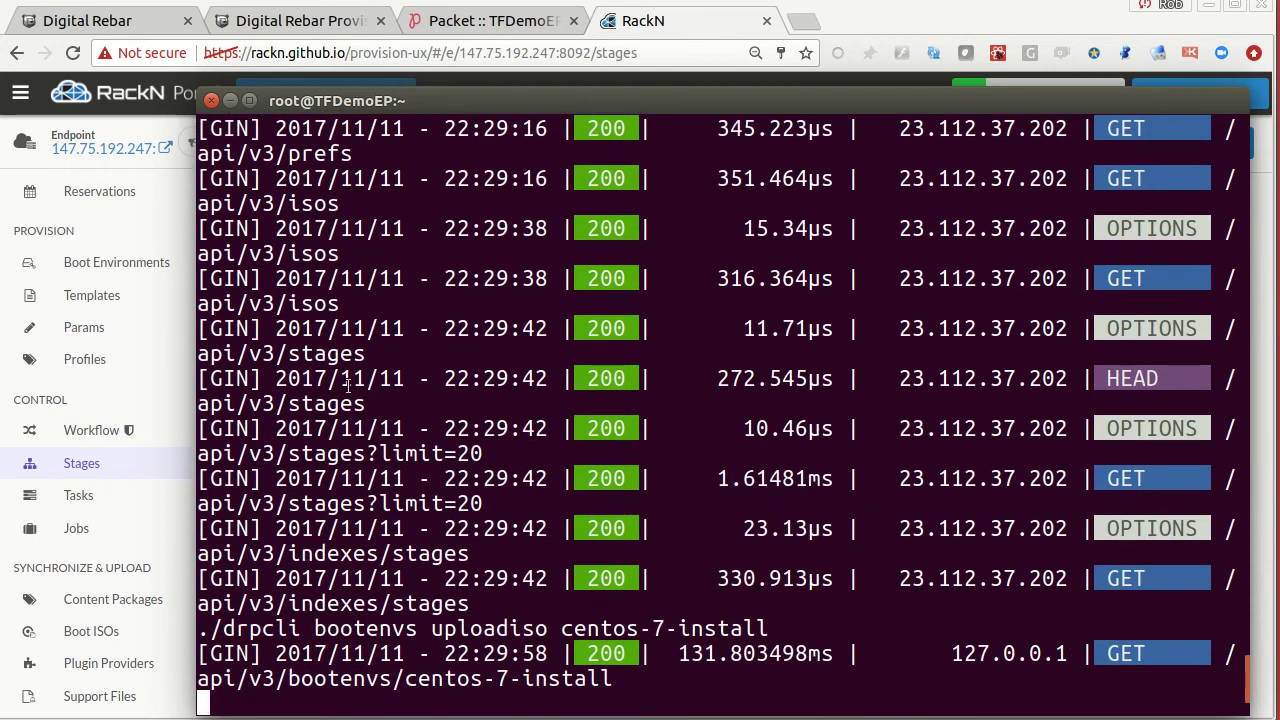
- Switch back to the RackN portal in the browser and open the Info & Preferences page
{"action": "left_click", "coordinate": [667, 30]}
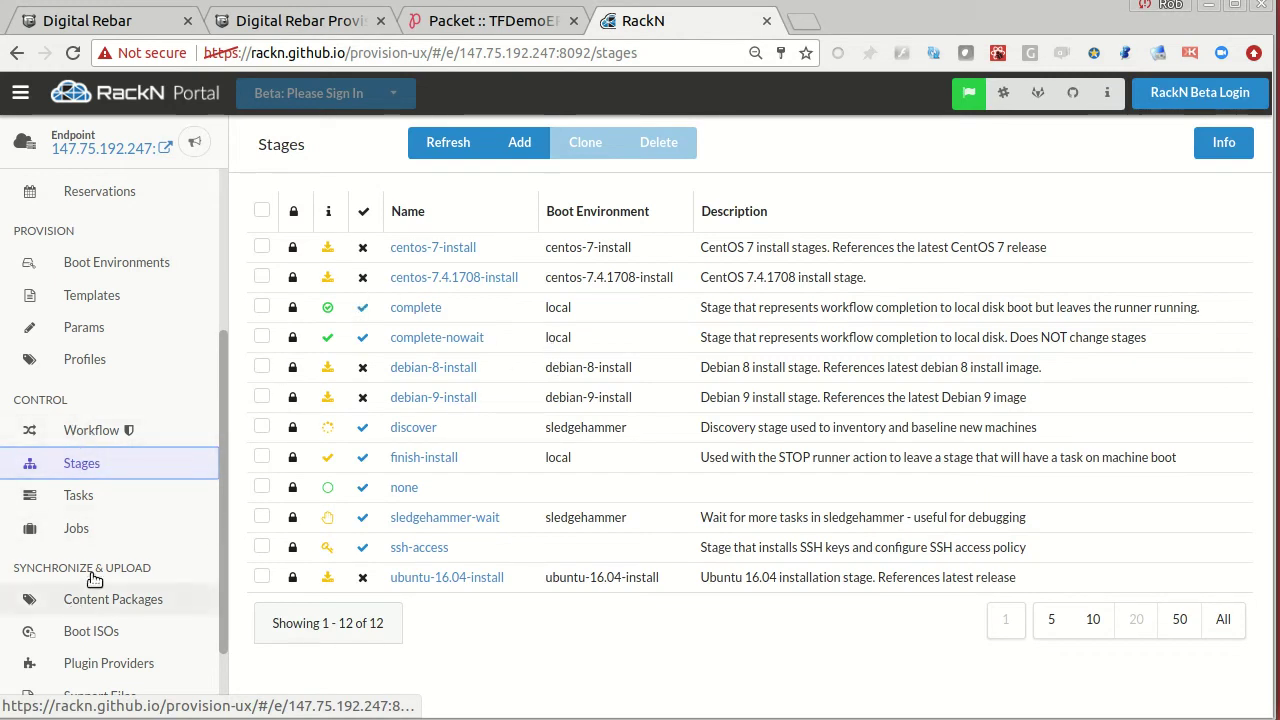
{"action": "scroll", "coordinate": [125, 292], "scroll_direction": "up", "scroll_amount": 4}
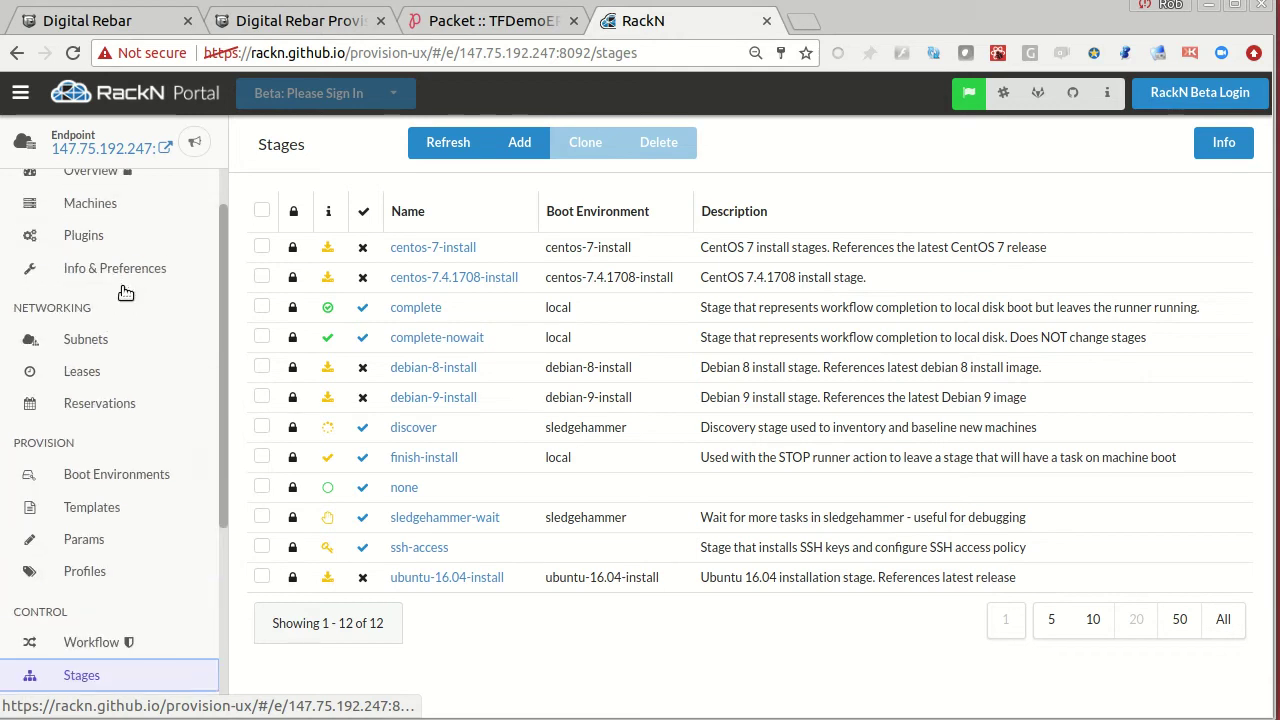
{"action": "scroll", "coordinate": [108, 520], "scroll_direction": "up", "scroll_amount": 1}
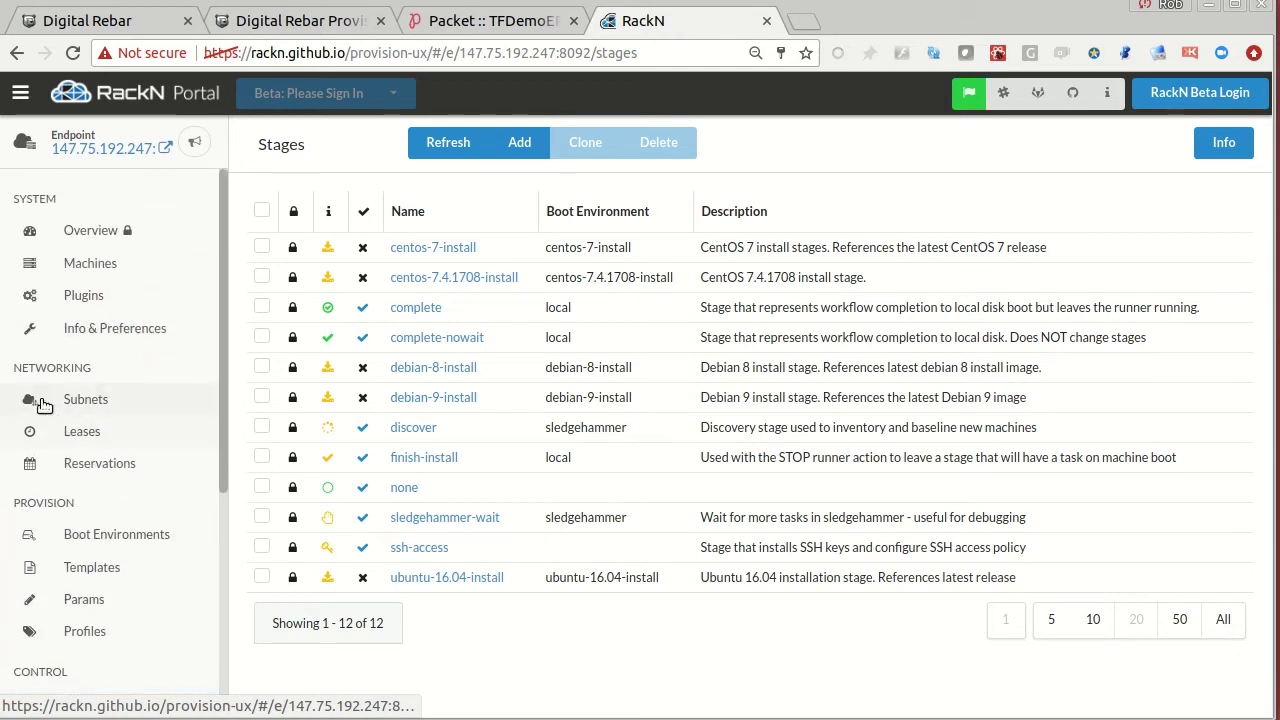
{"action": "left_click", "coordinate": [80, 333]}
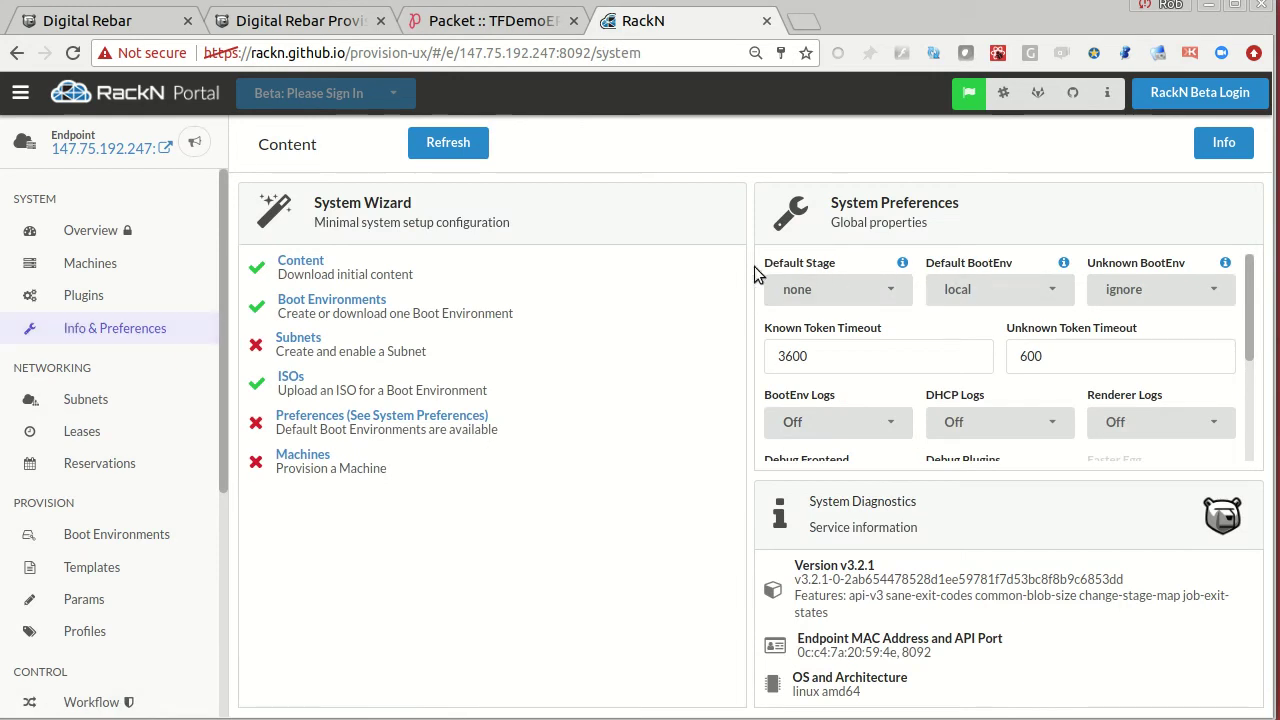
- Set the Unknown BootEnv to discovery and the Default BootEnv to sledgehammer in the system preferences
{"action": "left_click", "coordinate": [1162, 290]}
{"action": "left_click", "coordinate": [1172, 296]}
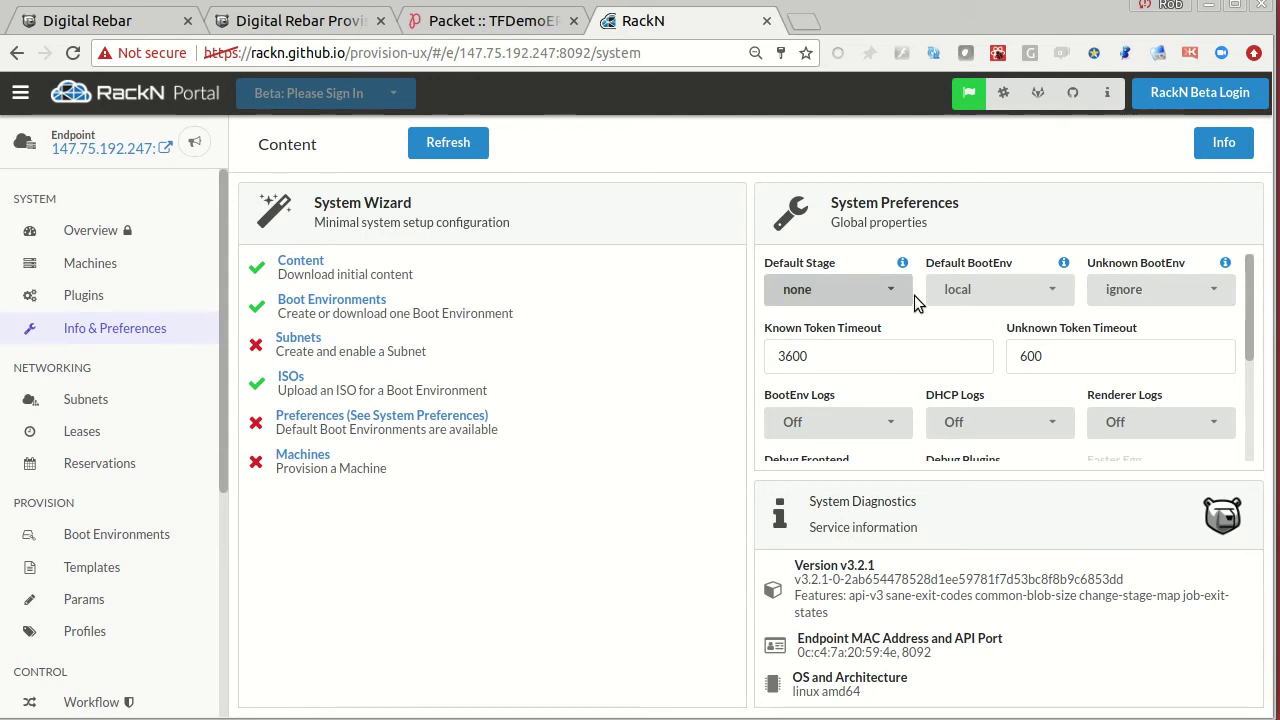
{"action": "left_click", "coordinate": [1150, 300]}
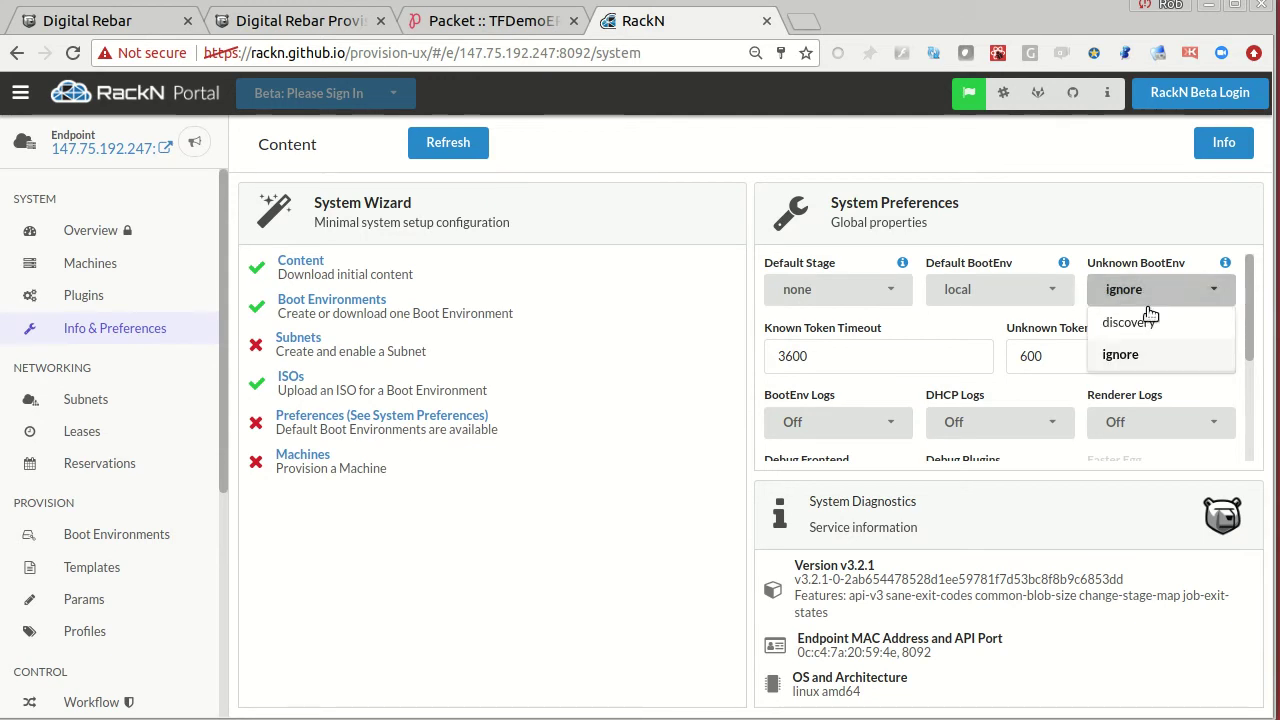
{"action": "left_click", "coordinate": [1140, 322]}
{"action": "left_click", "coordinate": [1016, 290]}
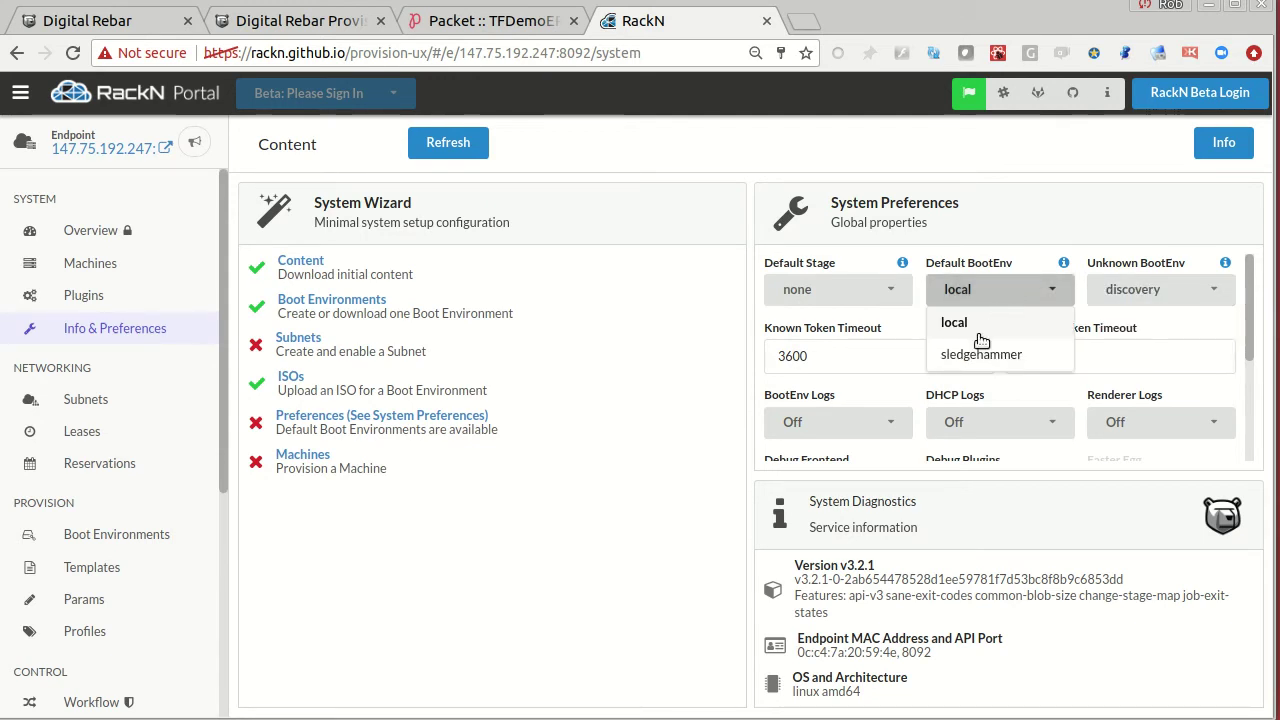
{"action": "left_click", "coordinate": [982, 352]}
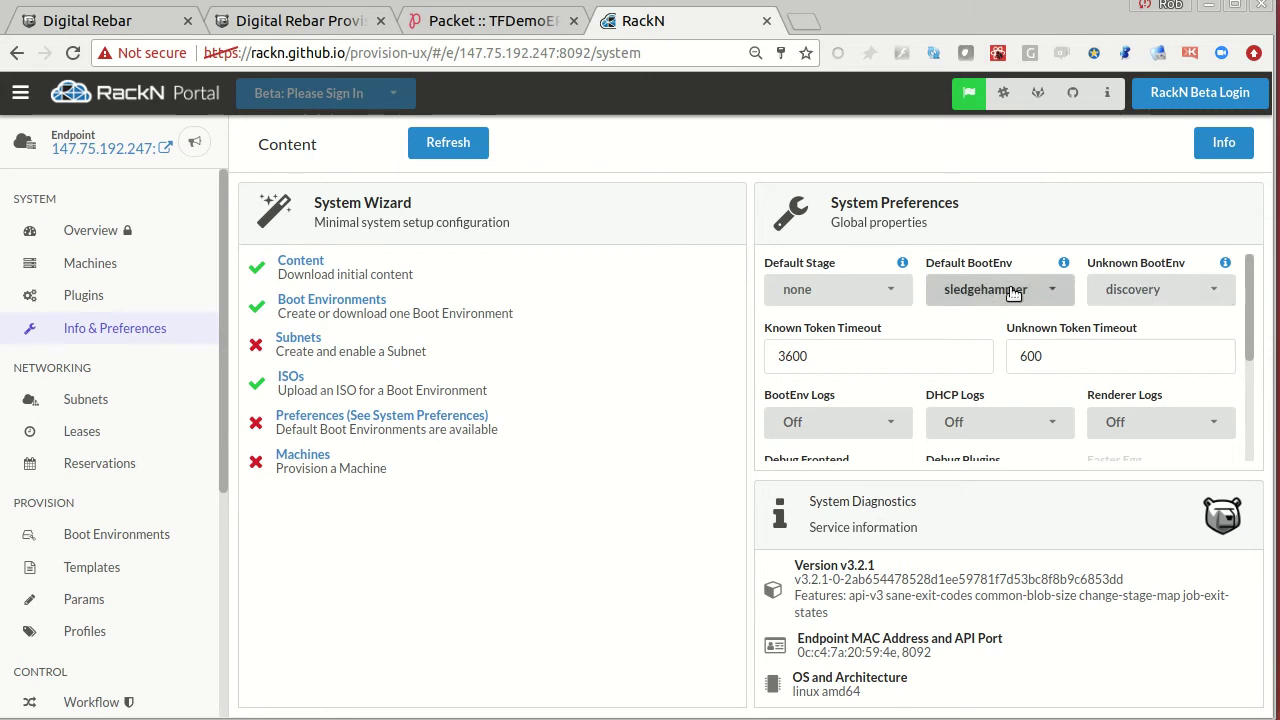
- Set the Default Stage to discover in the system preferences and save them
{"action": "left_click", "coordinate": [843, 304]}
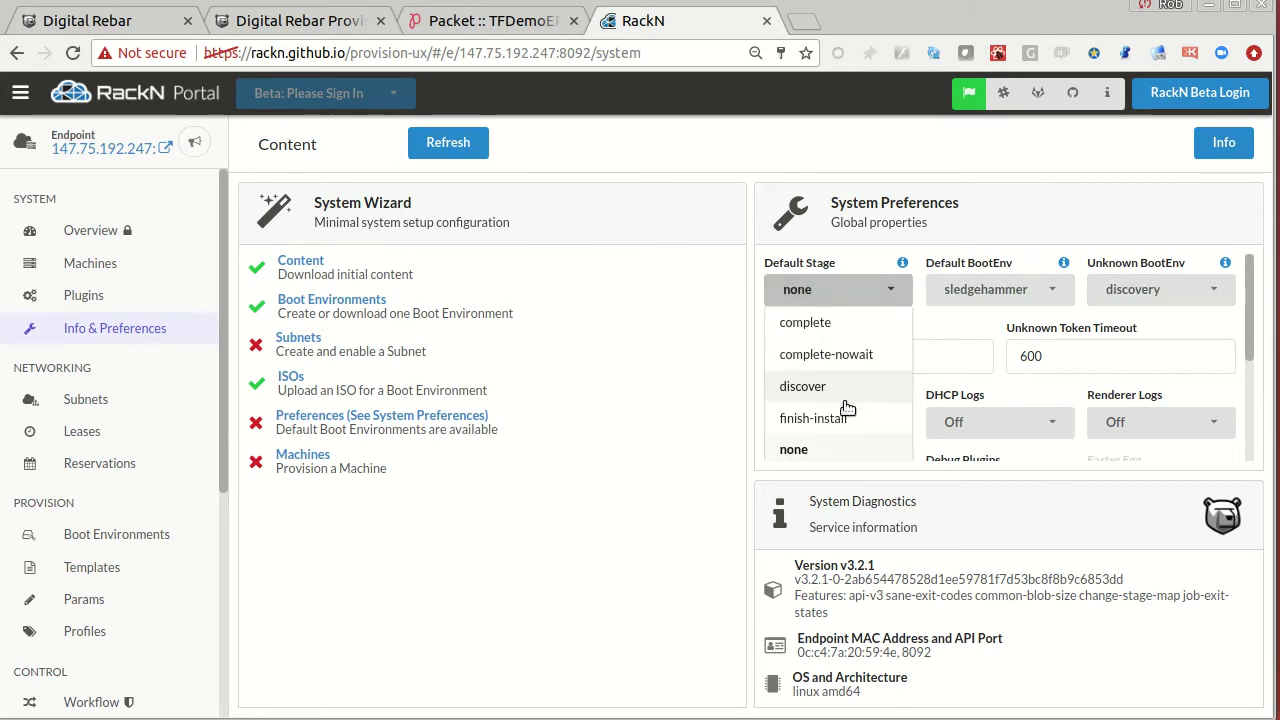
{"action": "left_click", "coordinate": [789, 385]}
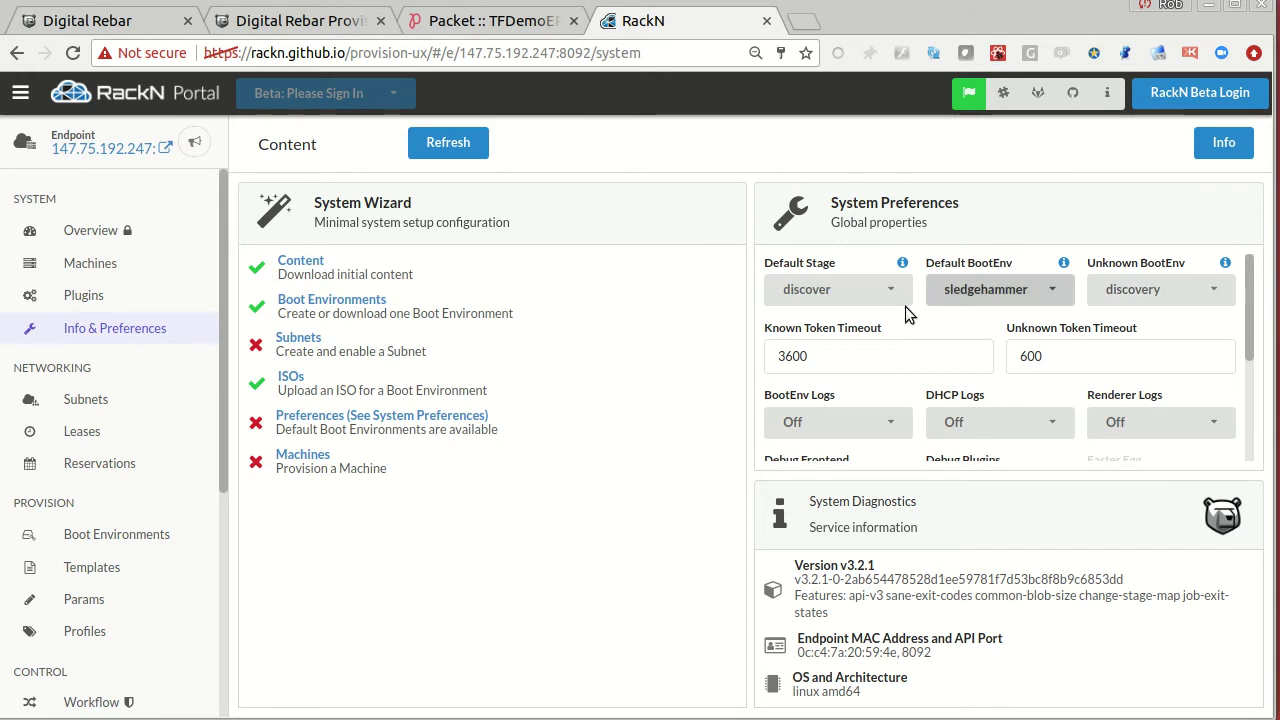
{"action": "scroll", "coordinate": [775, 287], "scroll_direction": "down", "scroll_amount": 2}
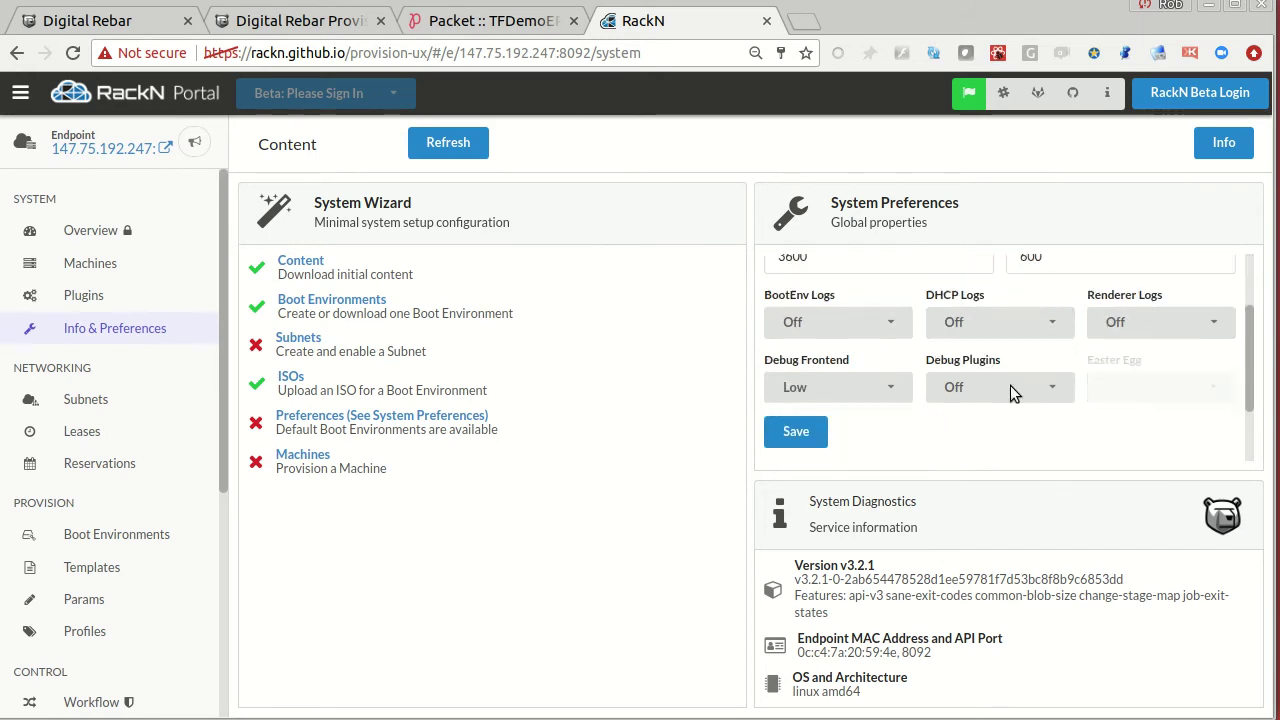
{"action": "left_click", "coordinate": [796, 340]}
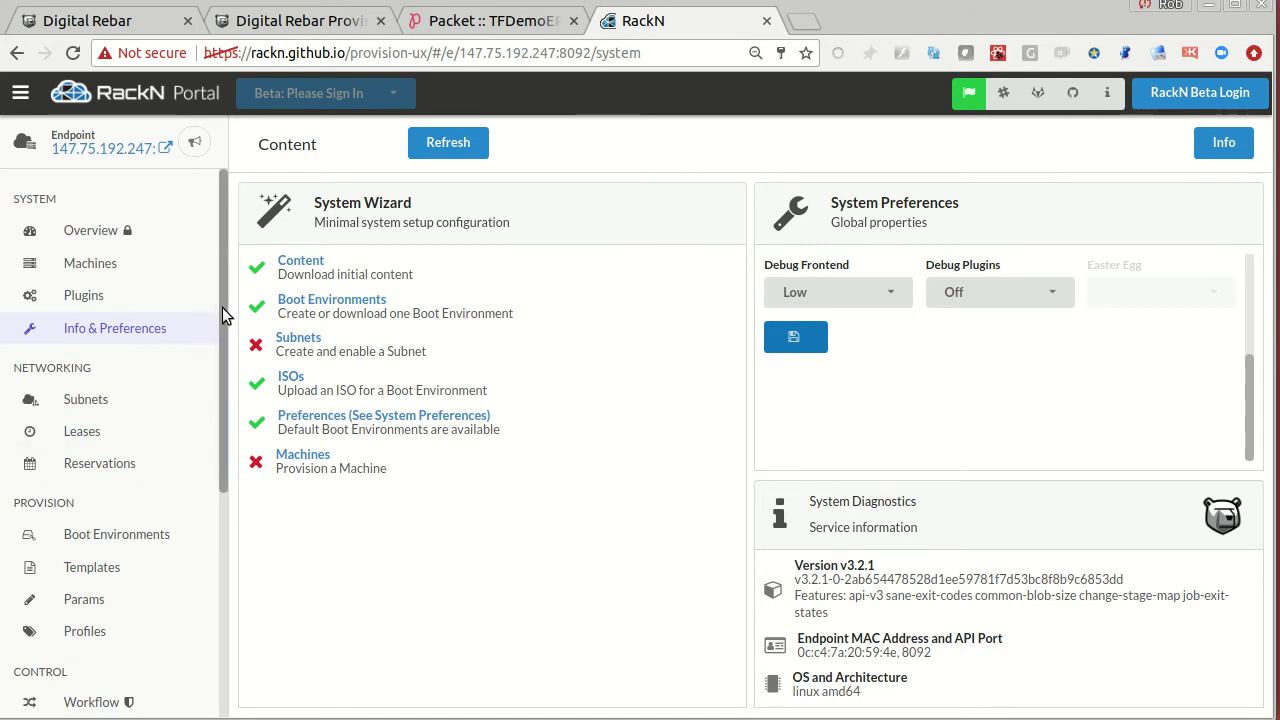
- Switch to the terminal and run the pasted ./drpcli bootenvs uploadiso ubuntu-16.04-install command
{"action": "left_click_drag", "start_coordinate": [220, 316], "coordinate": [223, 393]}
{"action": "key", "text": "alt+Tab"}
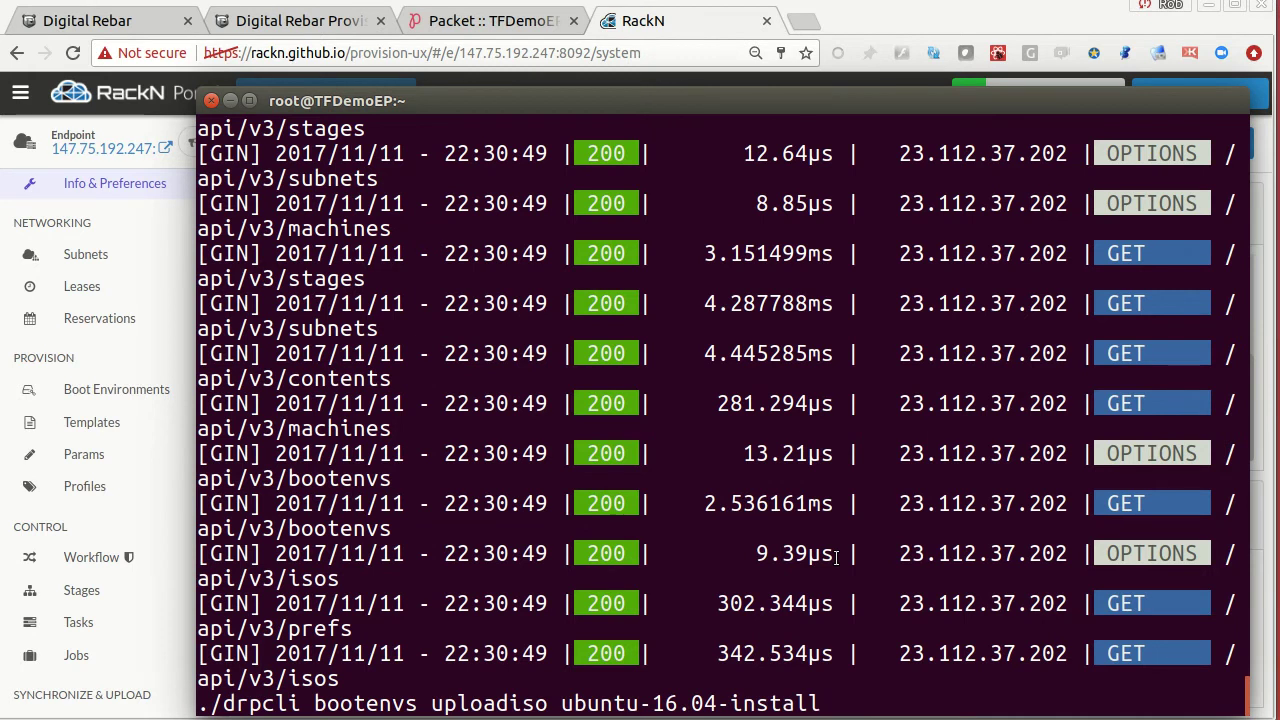
{"action": "key", "text": "Return"}
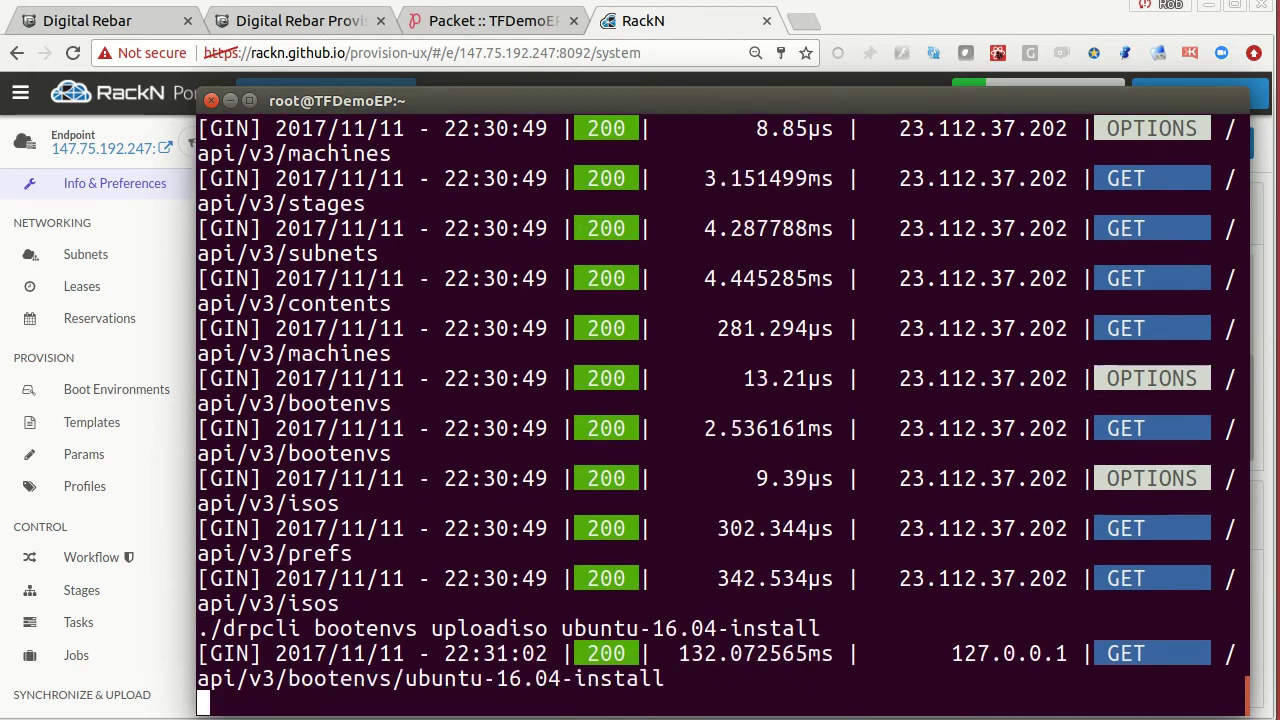
- Return to the RackN portal in the browser and review the Boot Environments, Stages and Boot ISOs pages
{"action": "left_click", "coordinate": [92, 557]}
{"action": "left_click", "coordinate": [90, 393]}
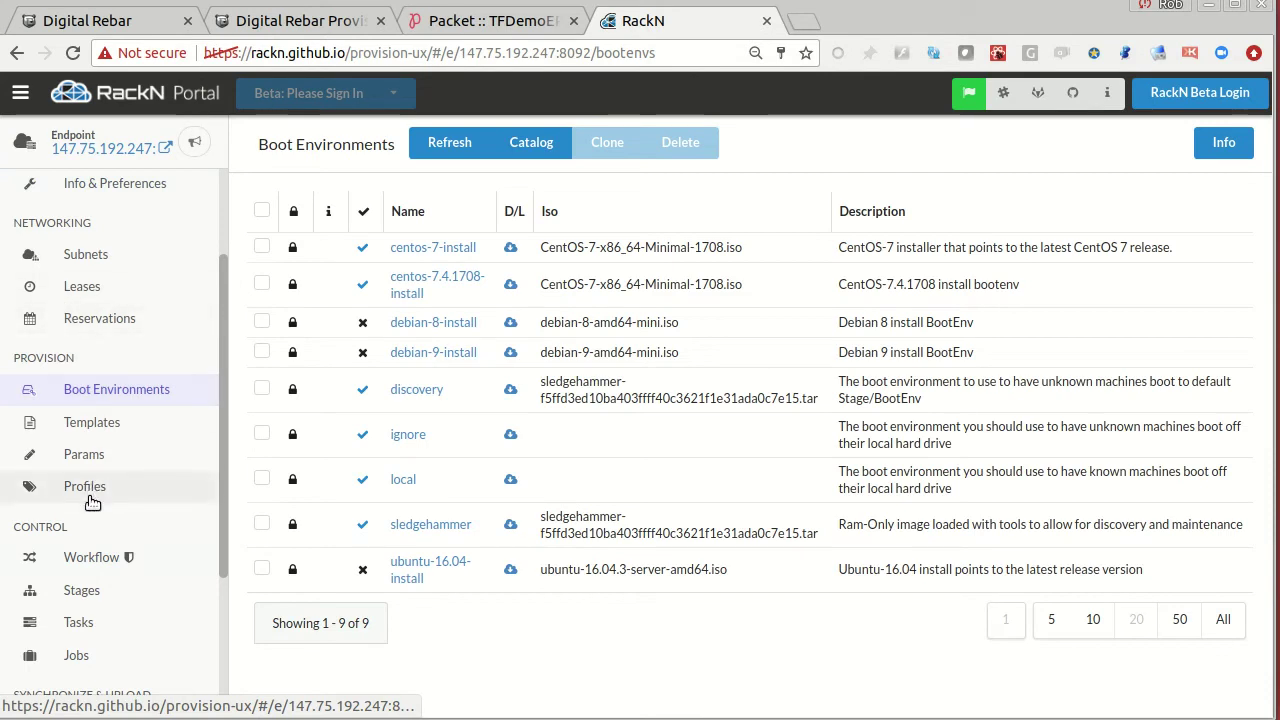
{"action": "left_click", "coordinate": [80, 588]}
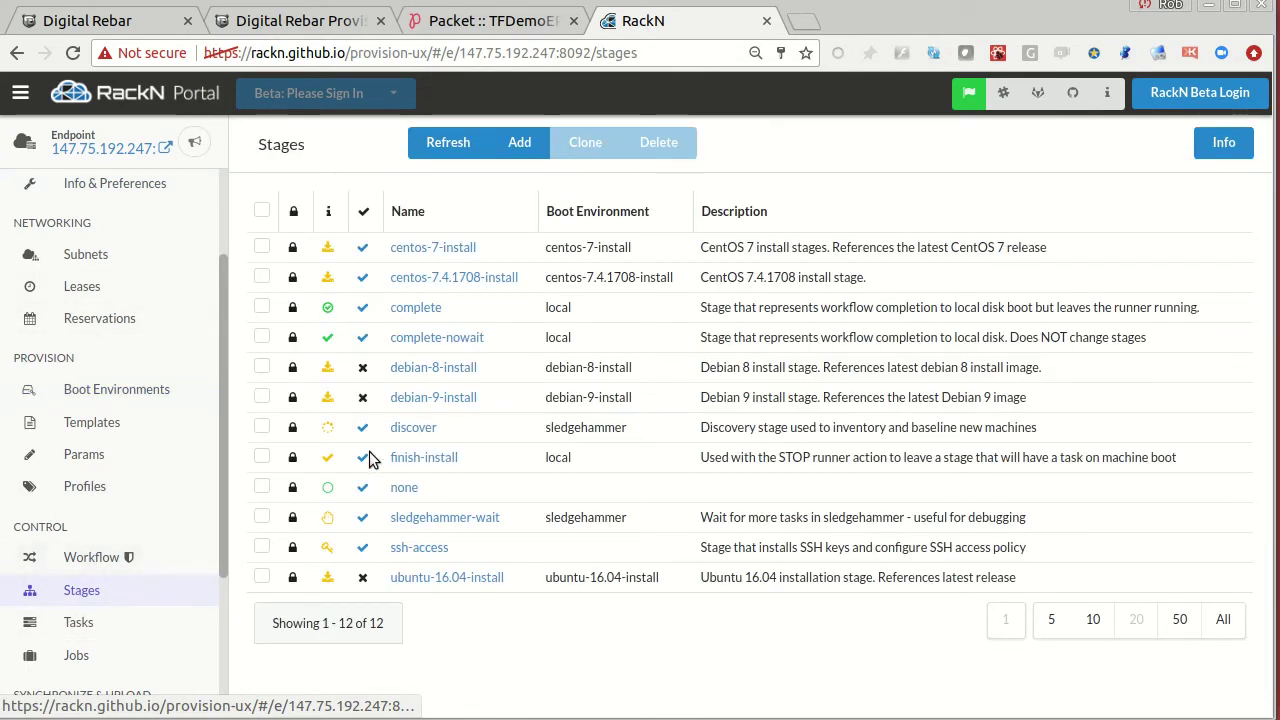
{"action": "scroll", "coordinate": [100, 590], "scroll_direction": "down", "scroll_amount": 2}
{"action": "left_click", "coordinate": [80, 606]}
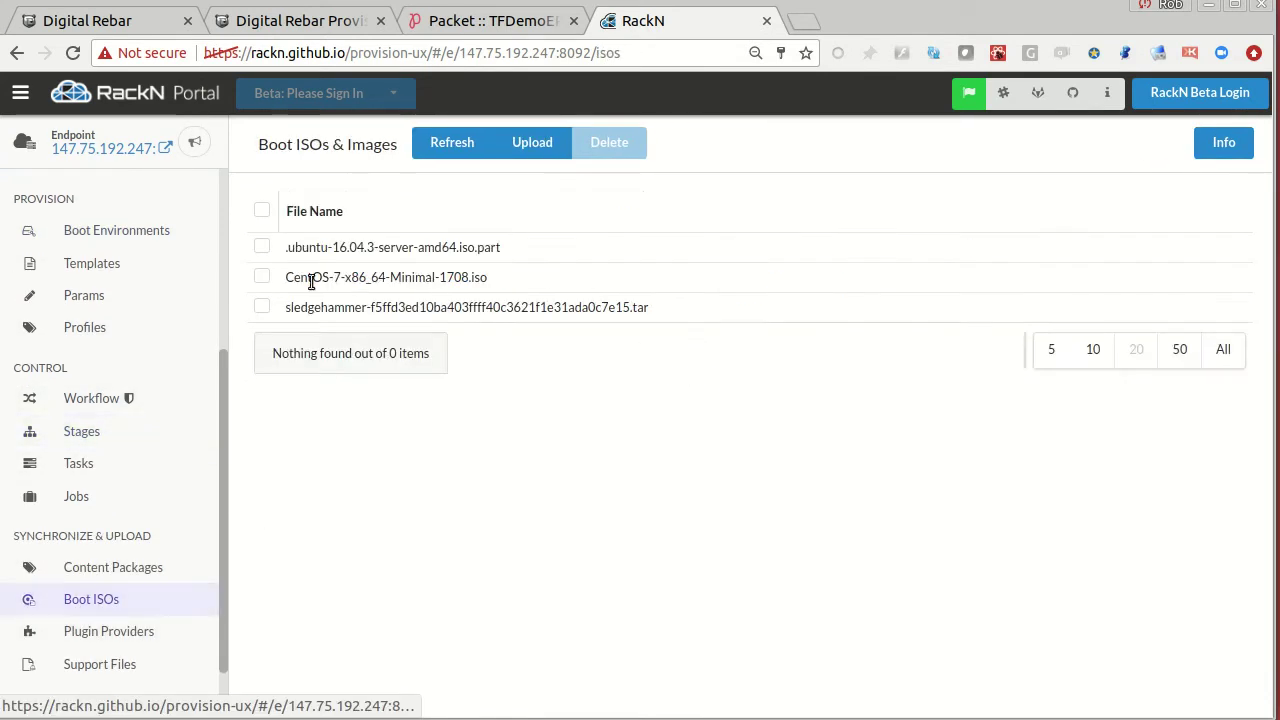
- Examine the errors of the ubuntu-16.04-install boot environment, close its details and refresh the Boot Environments list
{"action": "scroll", "coordinate": [80, 430], "scroll_direction": "up", "scroll_amount": 3}
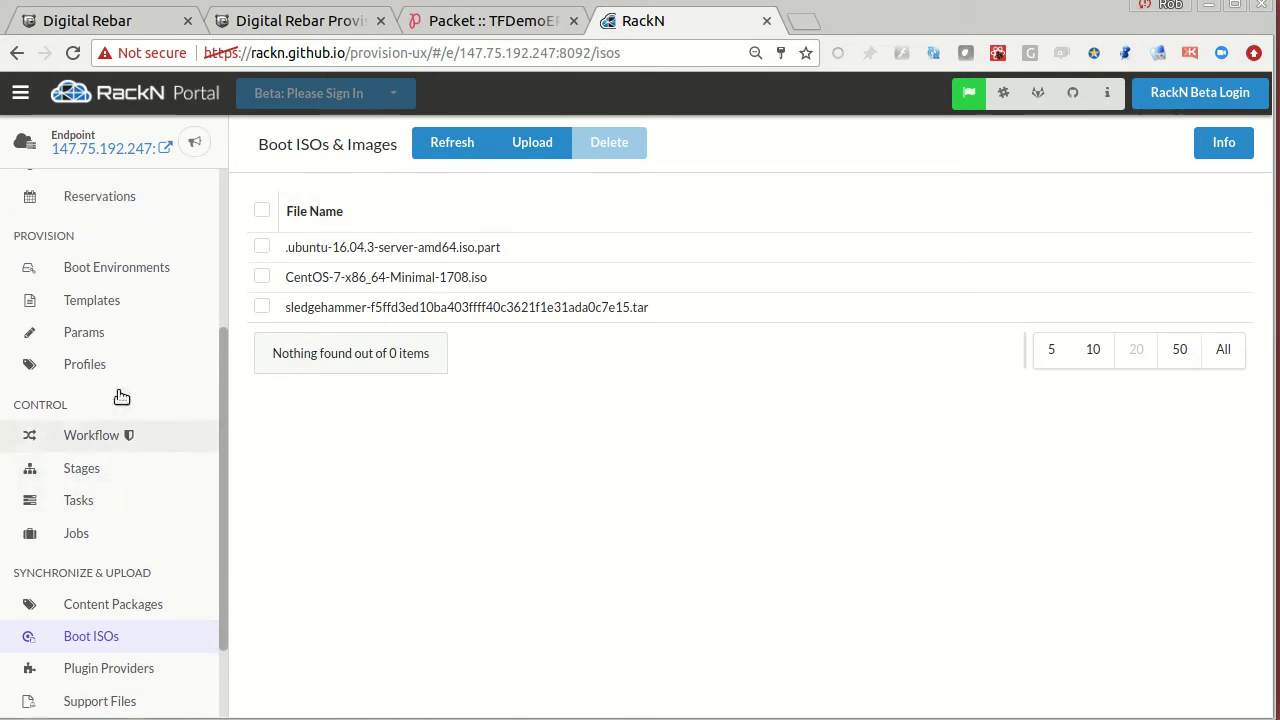
{"action": "left_click", "coordinate": [94, 389]}
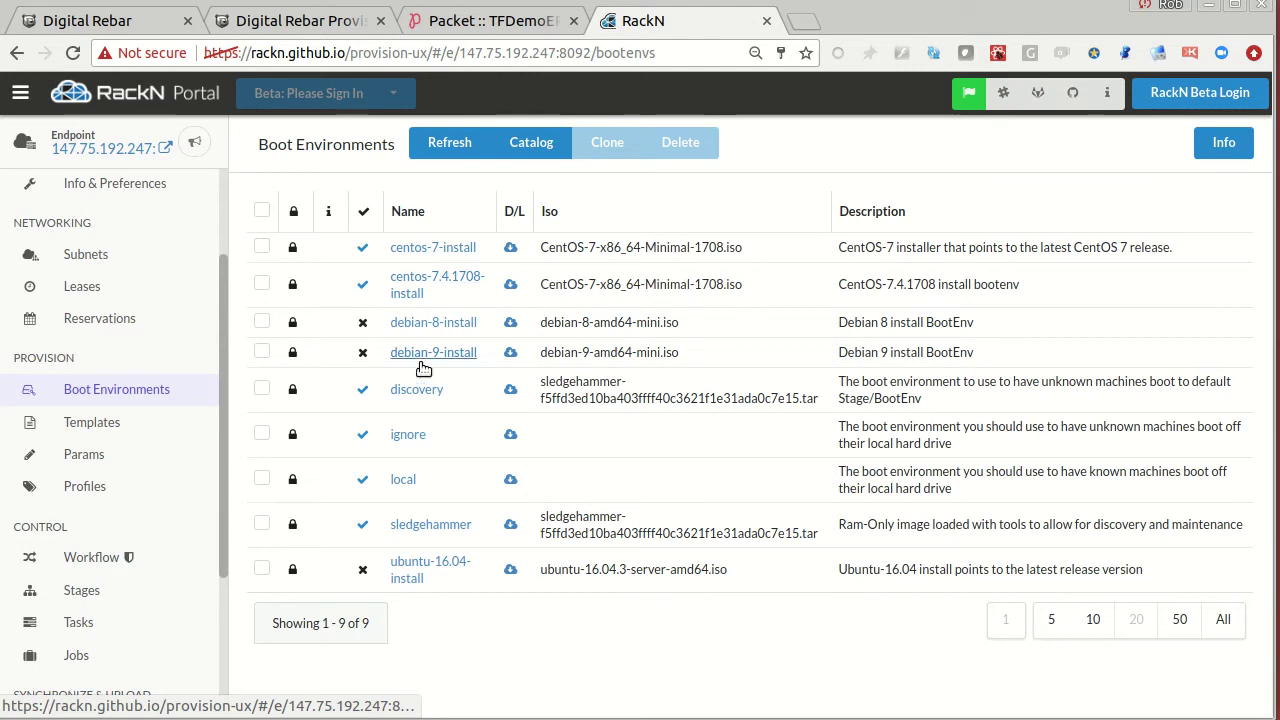
{"action": "left_click", "coordinate": [418, 575]}
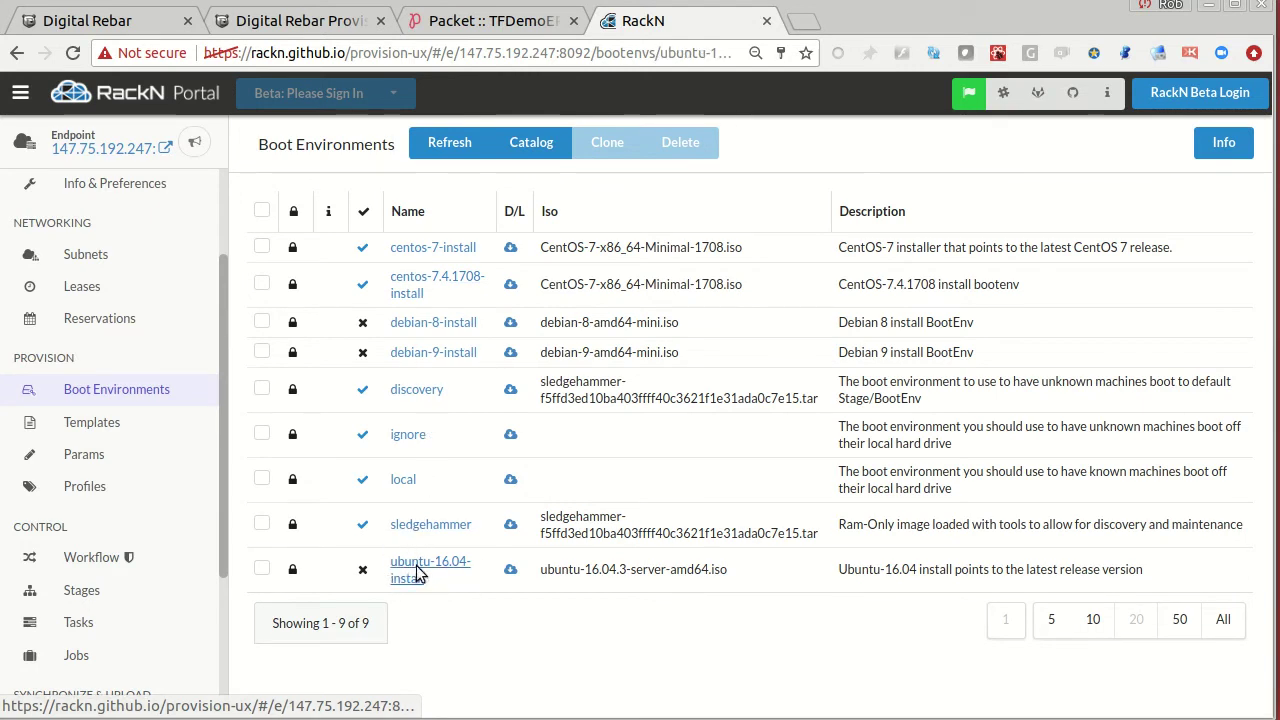
{"action": "left_click_drag", "start_coordinate": [472, 218], "coordinate": [770, 222]}
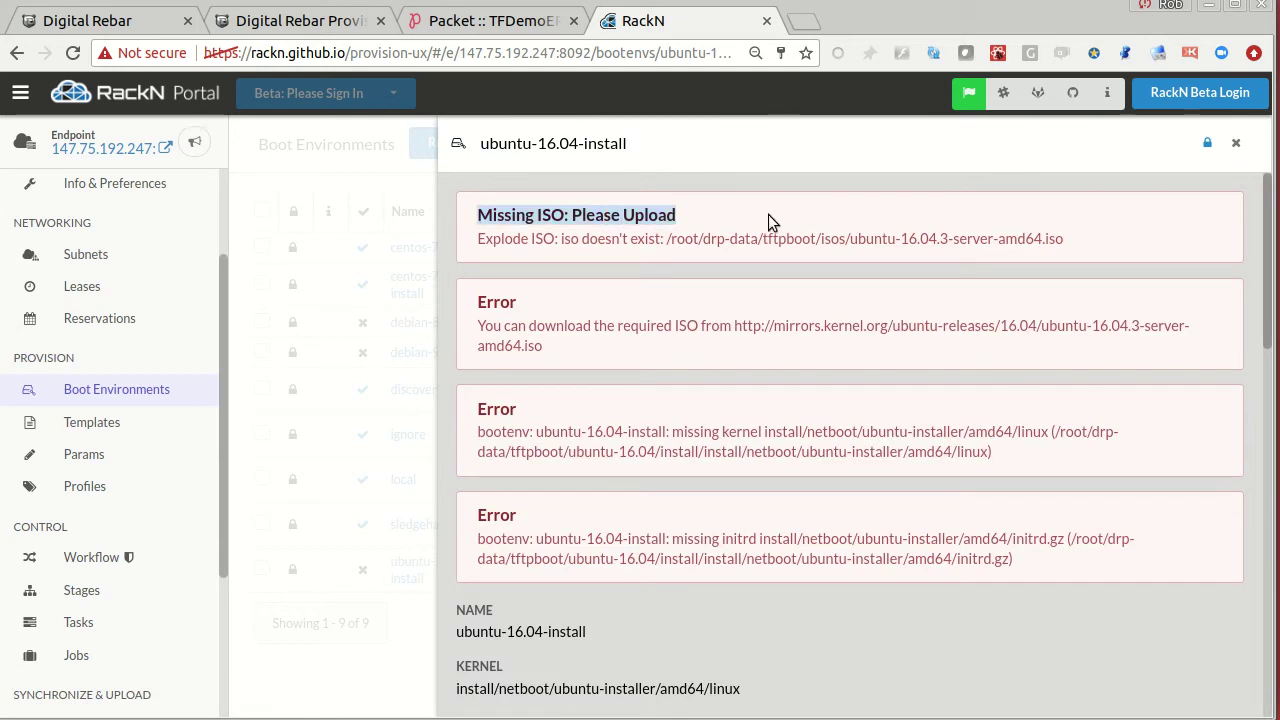
{"action": "left_click", "coordinate": [343, 642]}
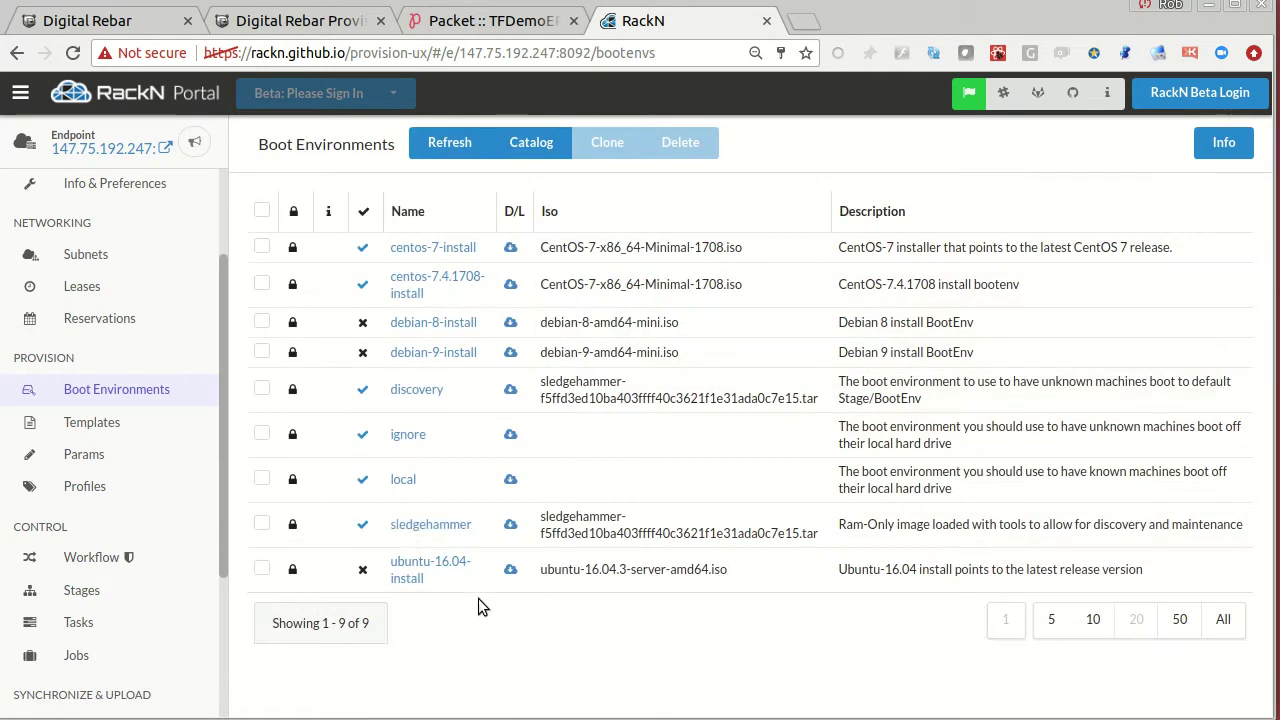
{"action": "left_click", "coordinate": [450, 141]}
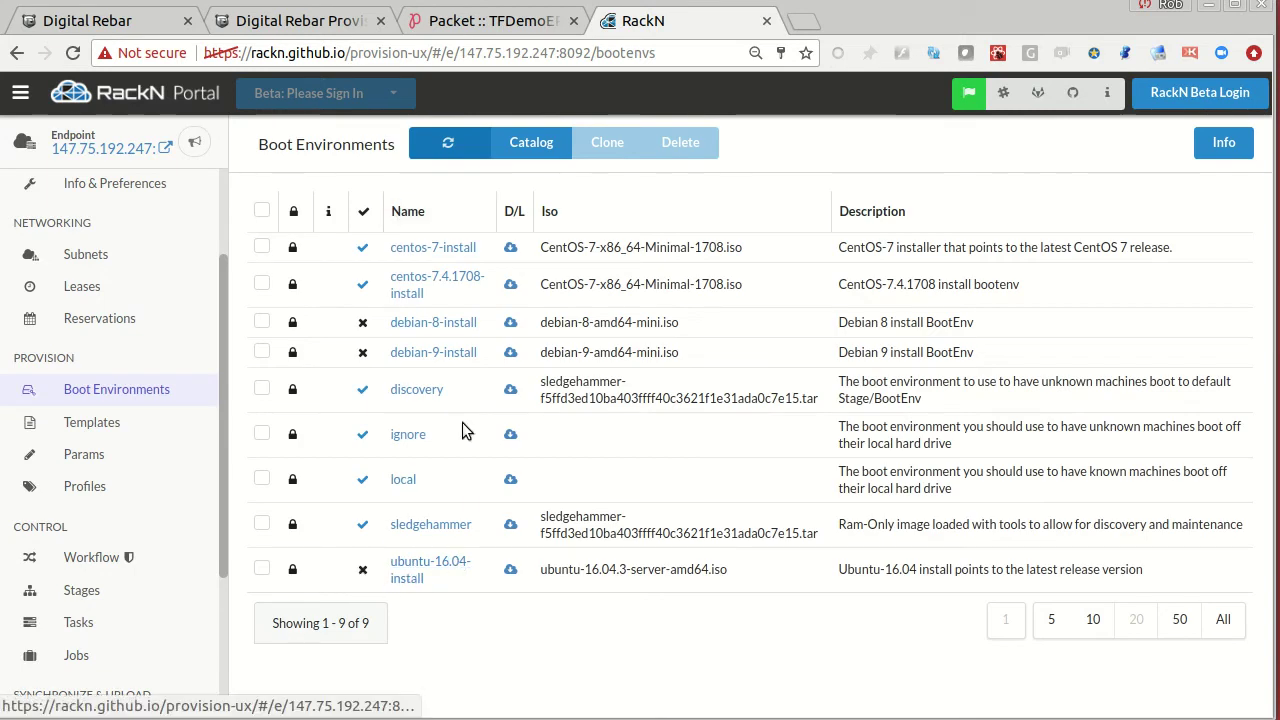
- Open the Stages page to check the availability of the install stages
{"action": "scroll", "coordinate": [152, 507], "scroll_direction": "down", "scroll_amount": 3}
{"action": "scroll", "coordinate": [167, 570], "scroll_direction": "up", "scroll_amount": 2}
{"action": "scroll", "coordinate": [167, 570], "scroll_direction": "down", "scroll_amount": 4}
{"action": "scroll", "coordinate": [114, 408], "scroll_direction": "up", "scroll_amount": 6}
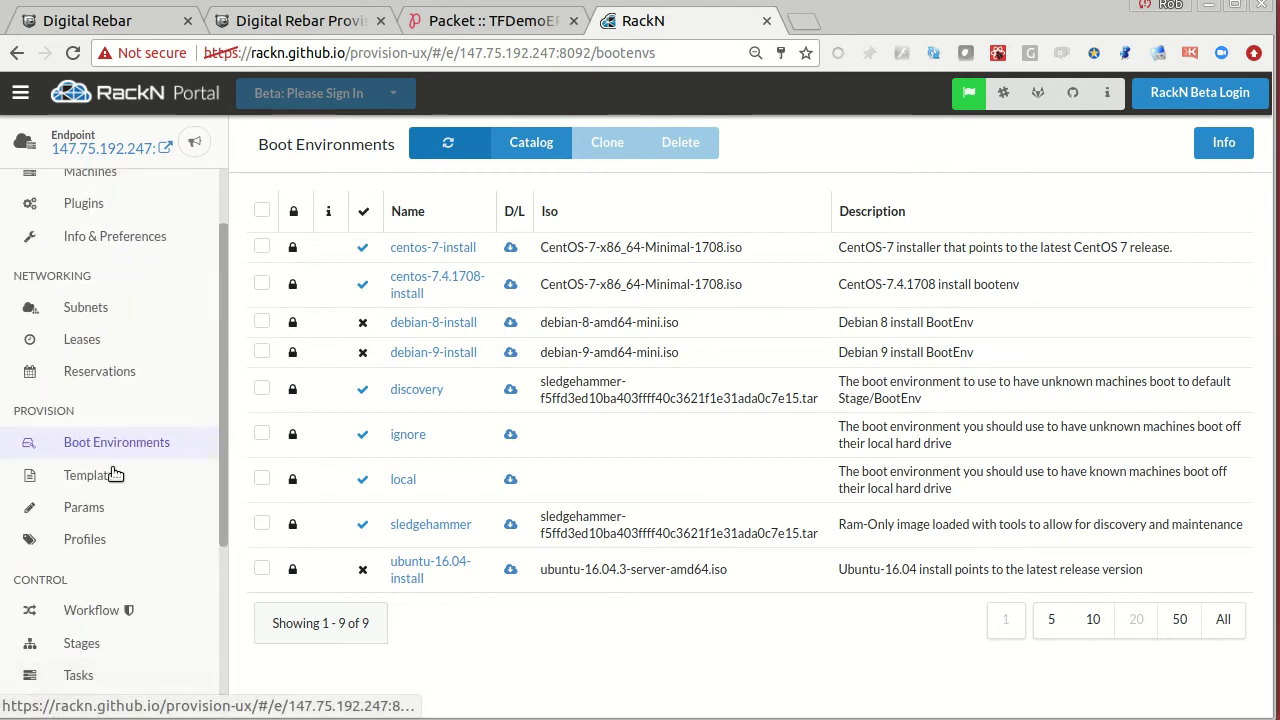
{"action": "left_click", "coordinate": [85, 641]}
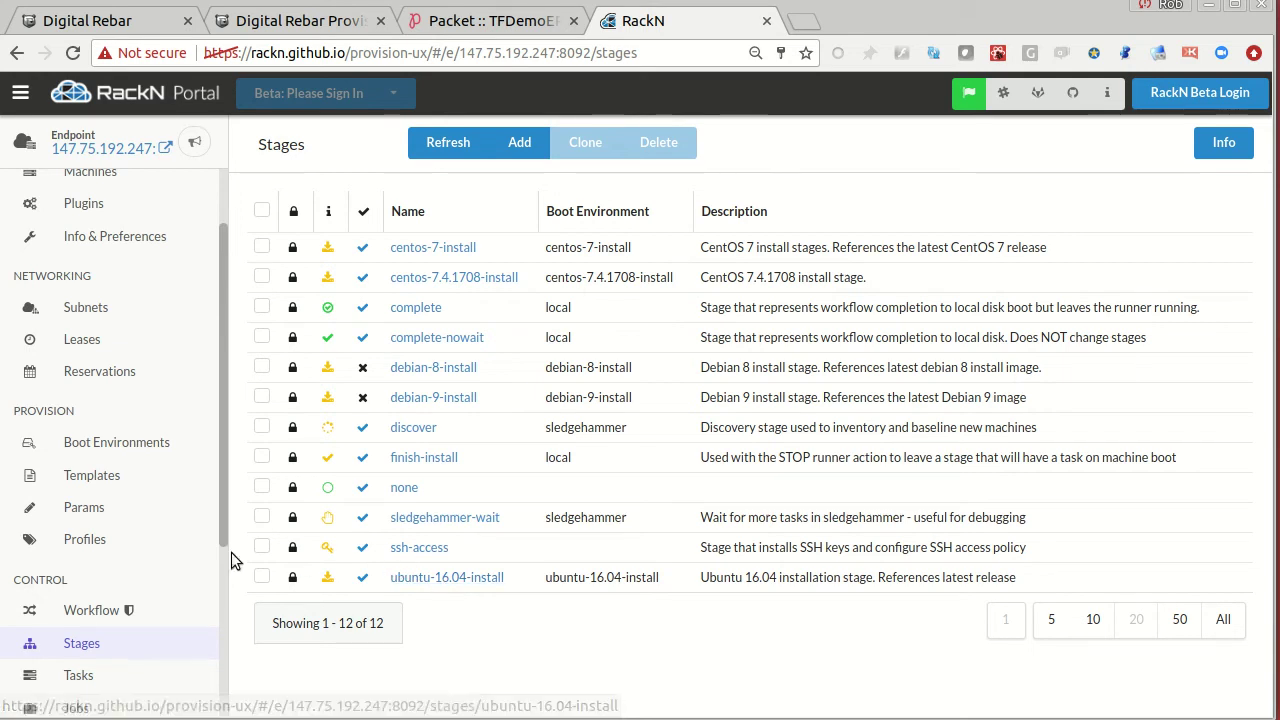
- Open the Workflow page and reload the portal to access it
{"action": "left_click_drag", "start_coordinate": [225, 439], "coordinate": [222, 494]}
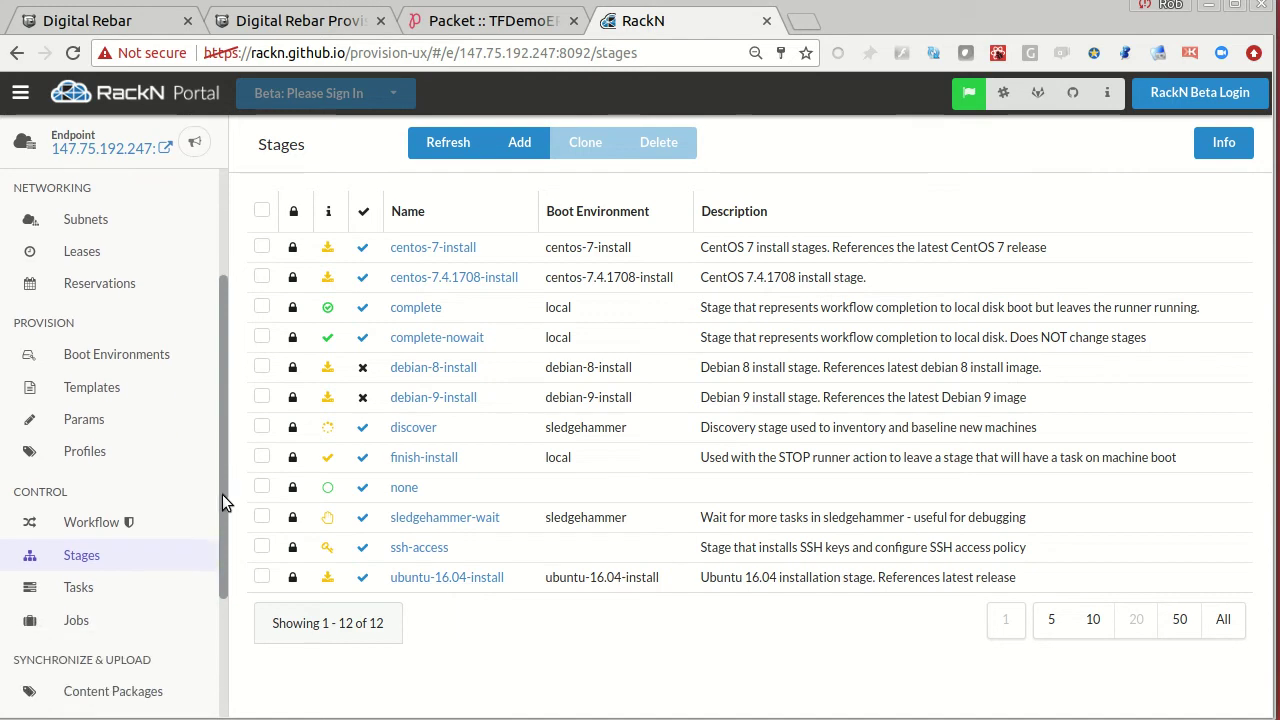
{"action": "left_click", "coordinate": [96, 515]}
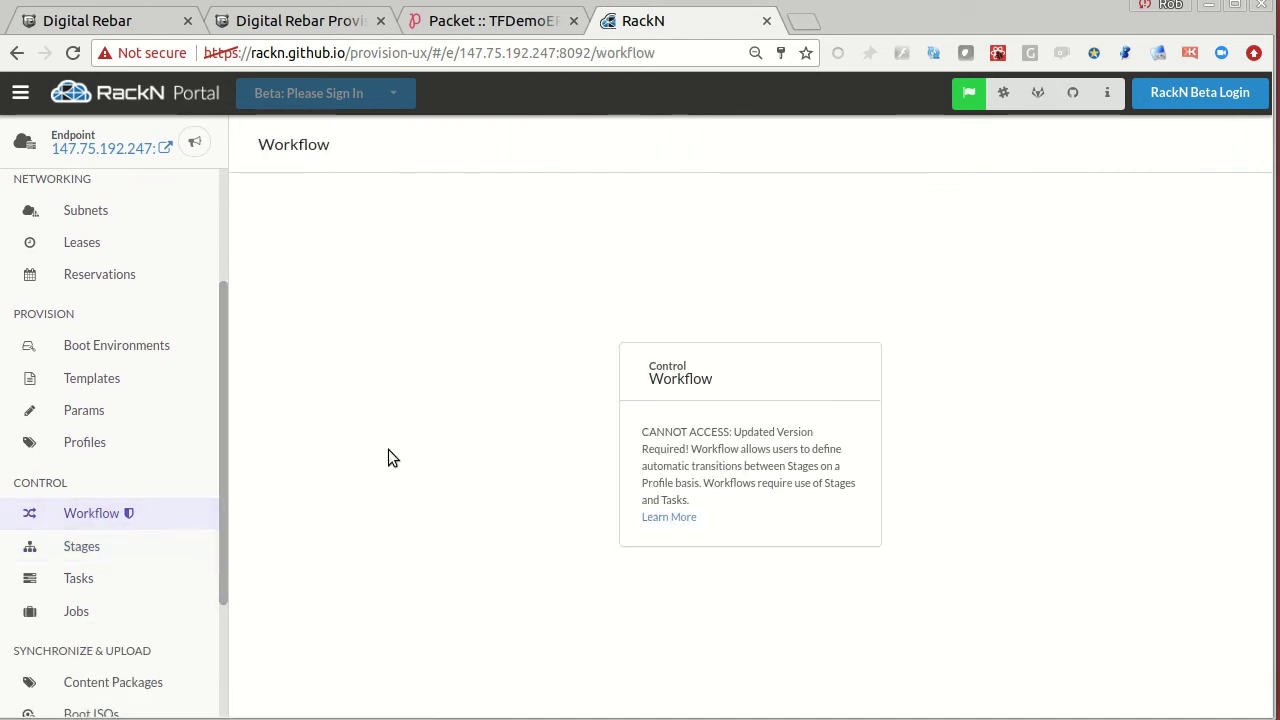
{"action": "key", "text": "F5"}
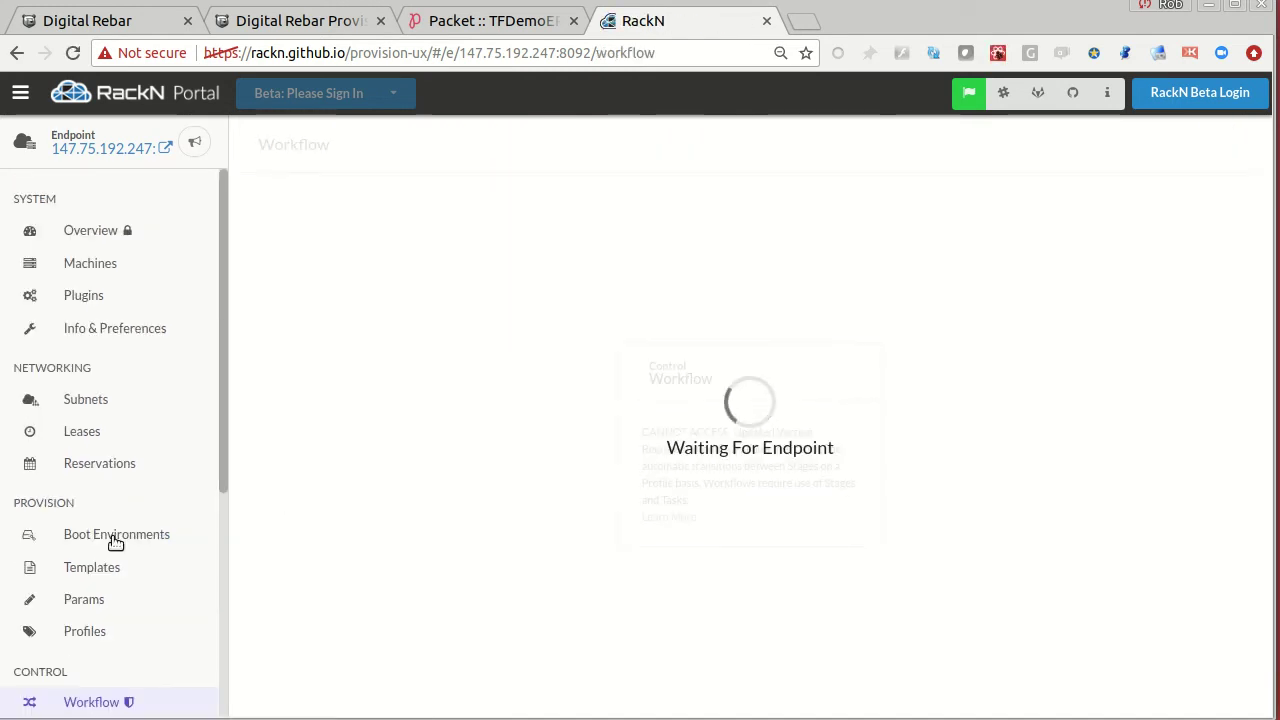
{"action": "scroll", "coordinate": [114, 590], "scroll_direction": "down", "scroll_amount": 2}
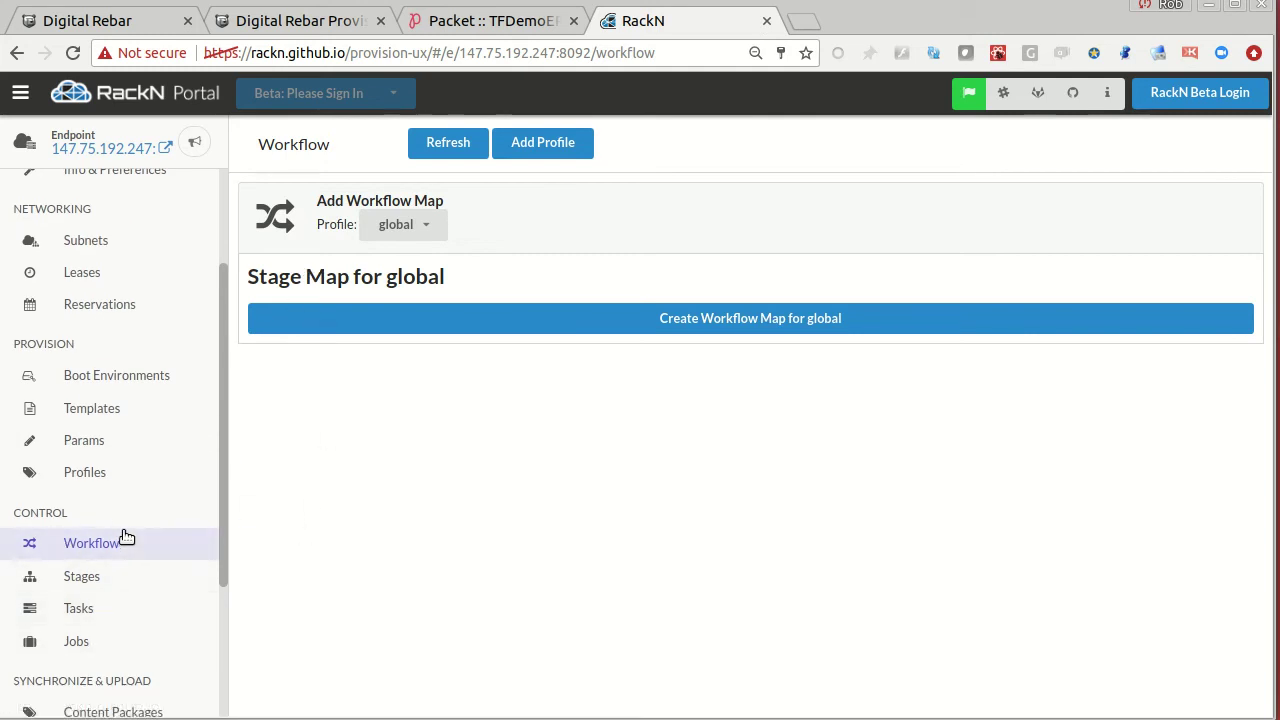
- Choose the global profile on the Workflow page and create a workflow map for it
{"action": "left_click", "coordinate": [400, 226]}
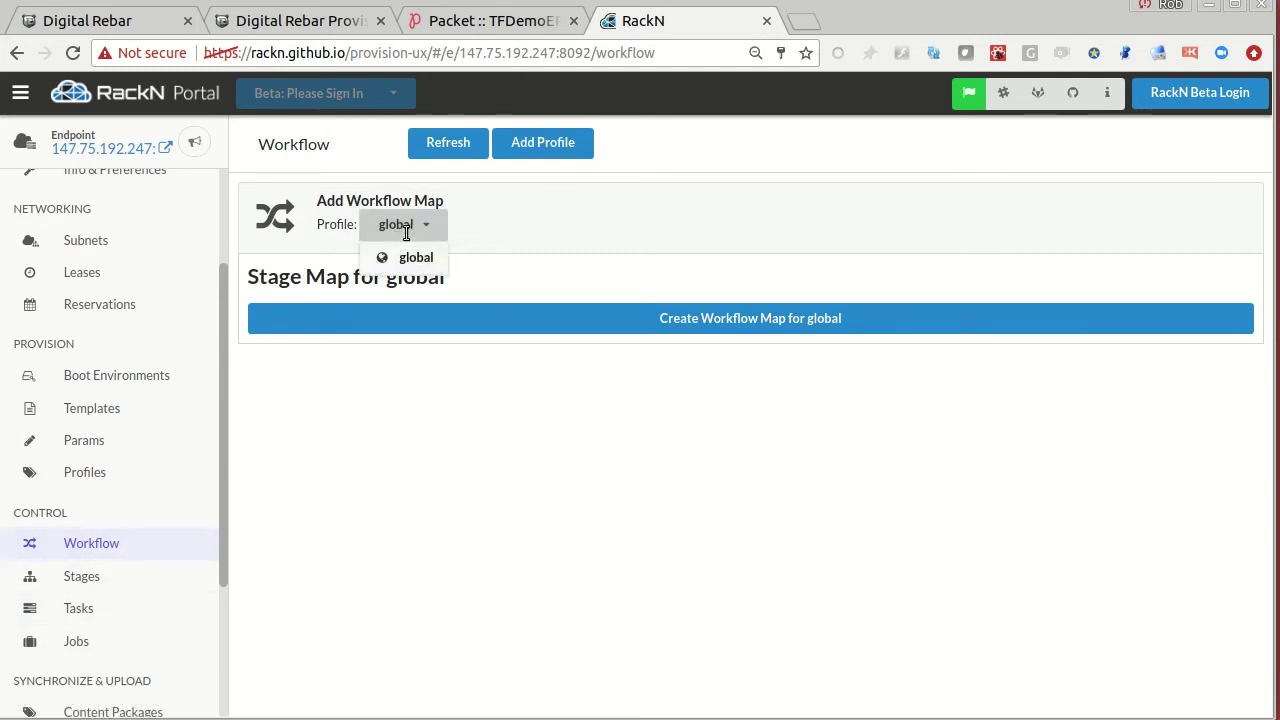
{"action": "left_click", "coordinate": [414, 257]}
{"action": "left_click", "coordinate": [402, 230]}
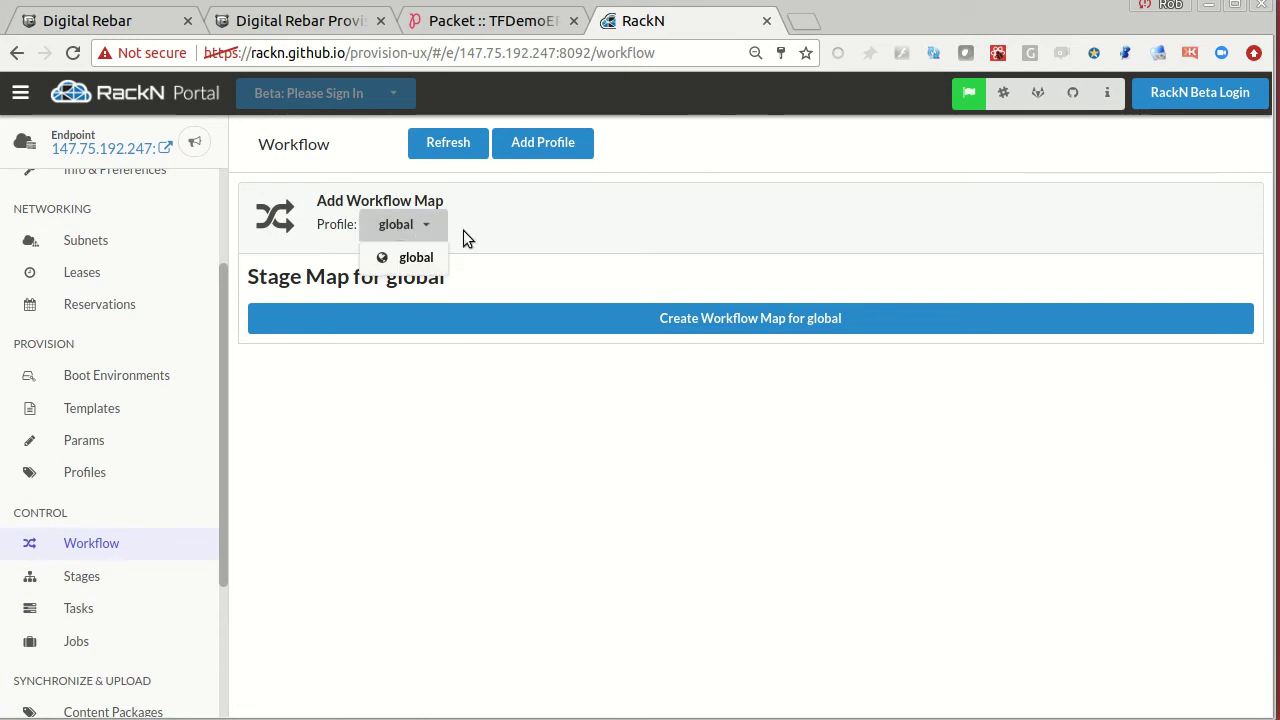
{"action": "left_click", "coordinate": [452, 215]}
{"action": "left_click", "coordinate": [420, 232]}
{"action": "left_click", "coordinate": [420, 232]}
{"action": "left_click", "coordinate": [382, 228]}
{"action": "left_click", "coordinate": [569, 245]}
{"action": "left_click", "coordinate": [466, 322]}
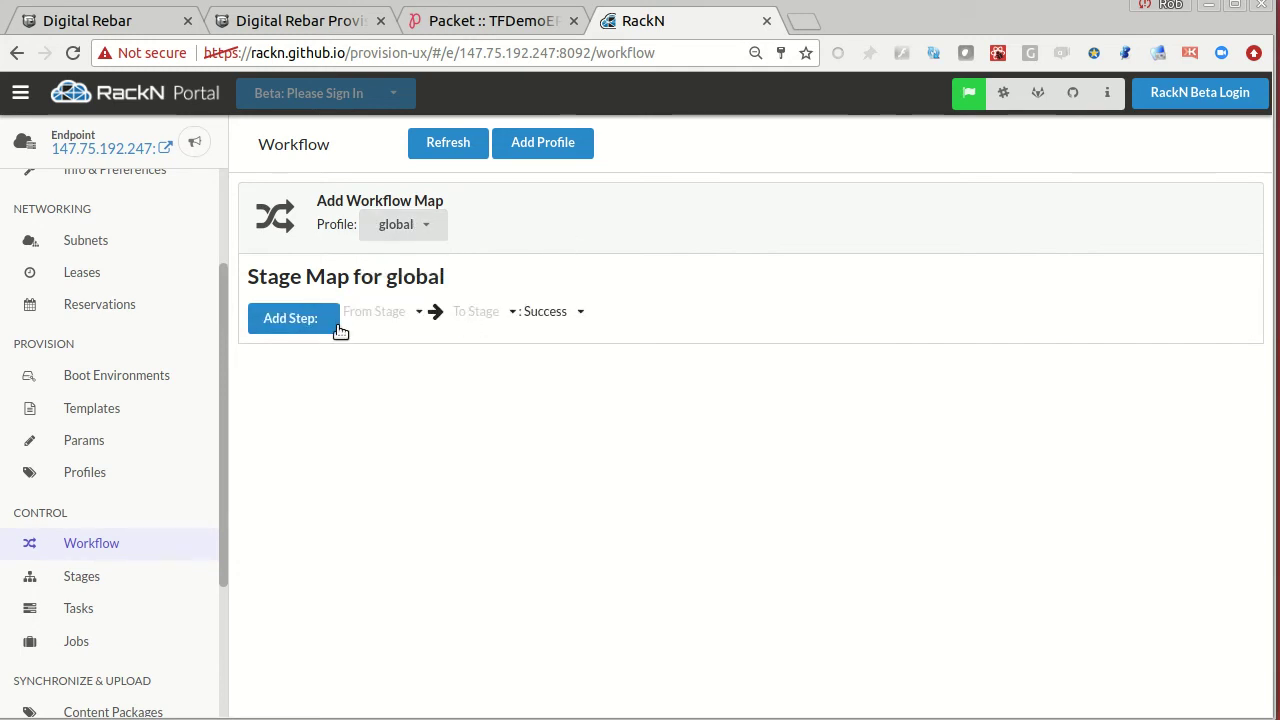
- Configure the global stage map's step to go from discover to centos-7-install on Success
{"action": "left_click", "coordinate": [390, 314]}
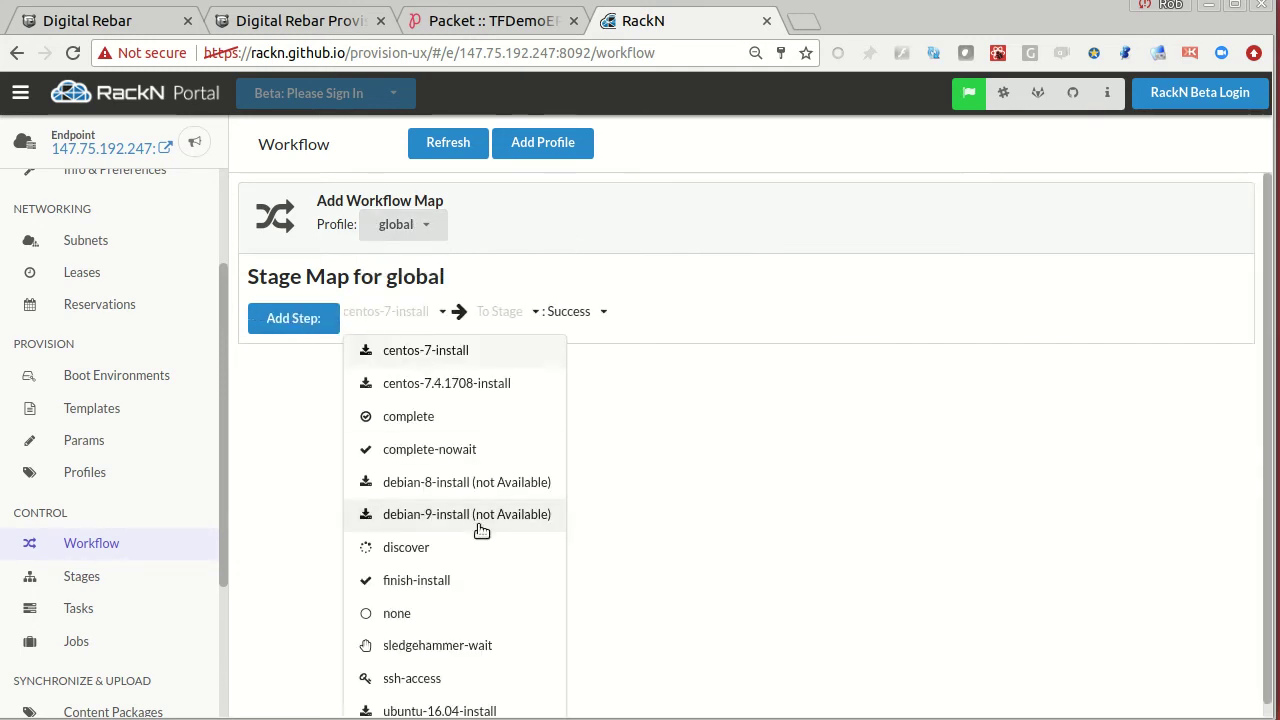
{"action": "left_click", "coordinate": [395, 550]}
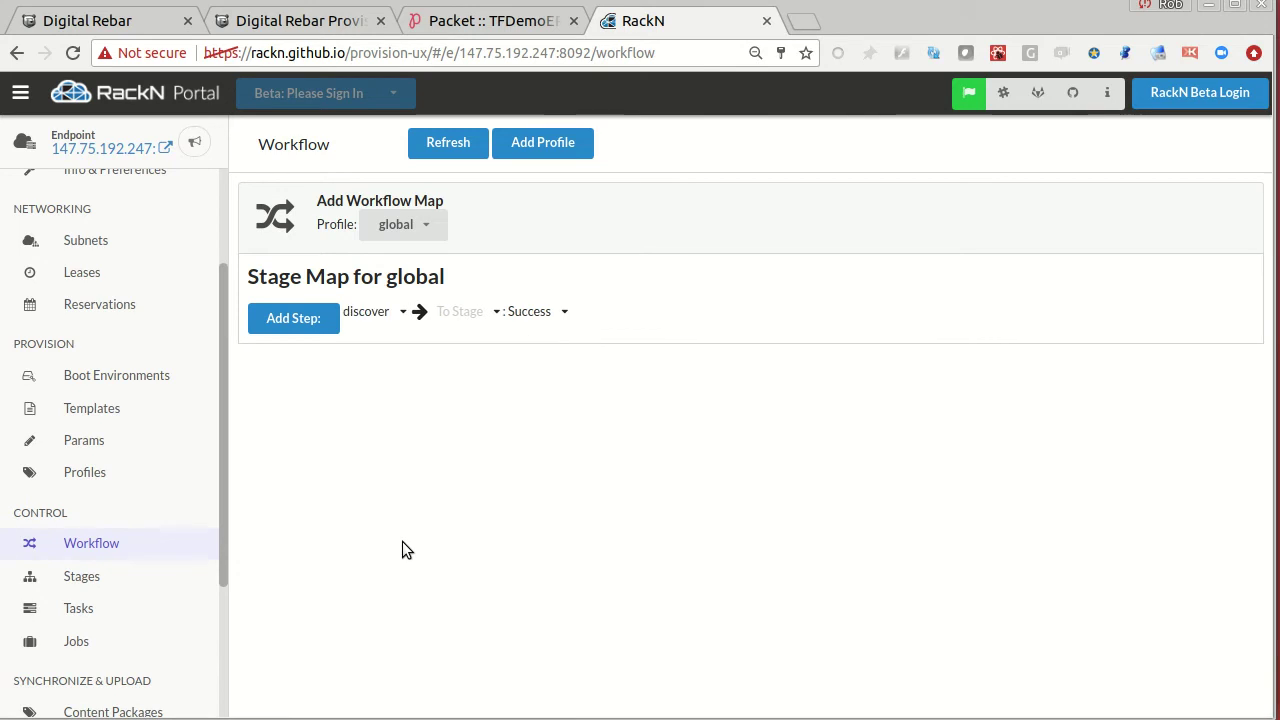
{"action": "left_click", "coordinate": [465, 316]}
{"action": "scroll", "coordinate": [557, 668], "scroll_direction": "down", "scroll_amount": 1}
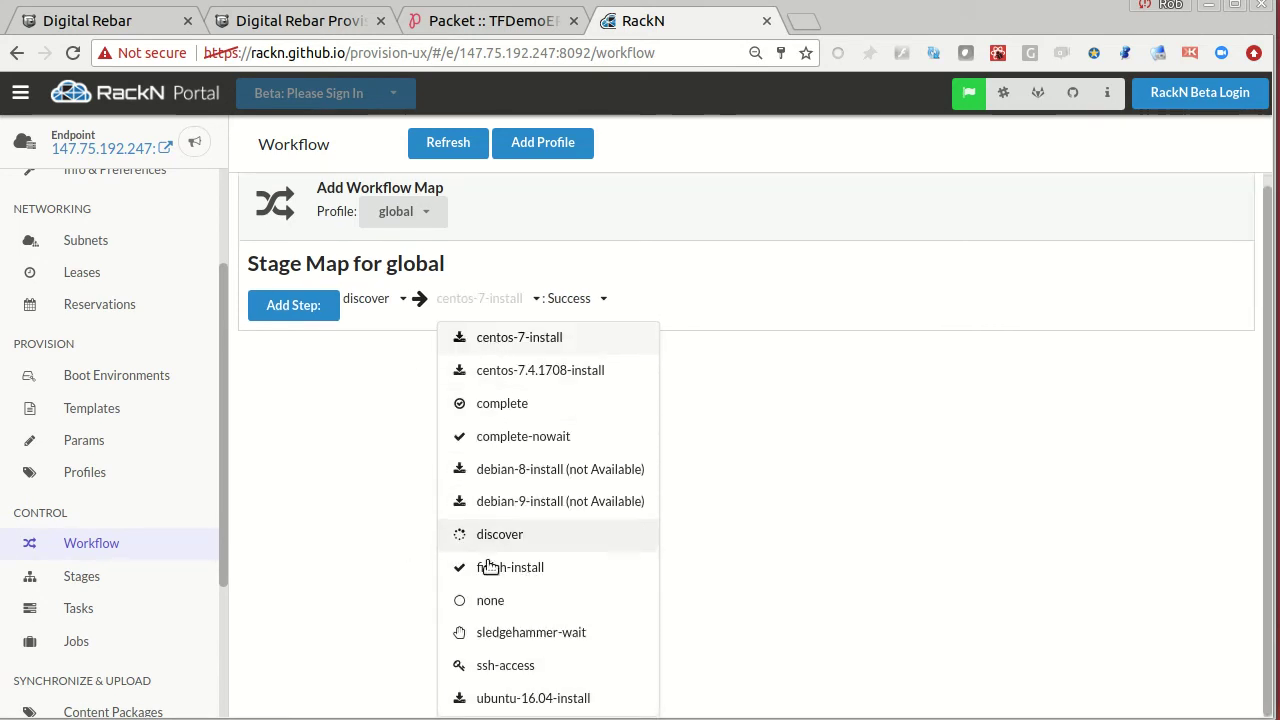
{"action": "left_click", "coordinate": [384, 478]}
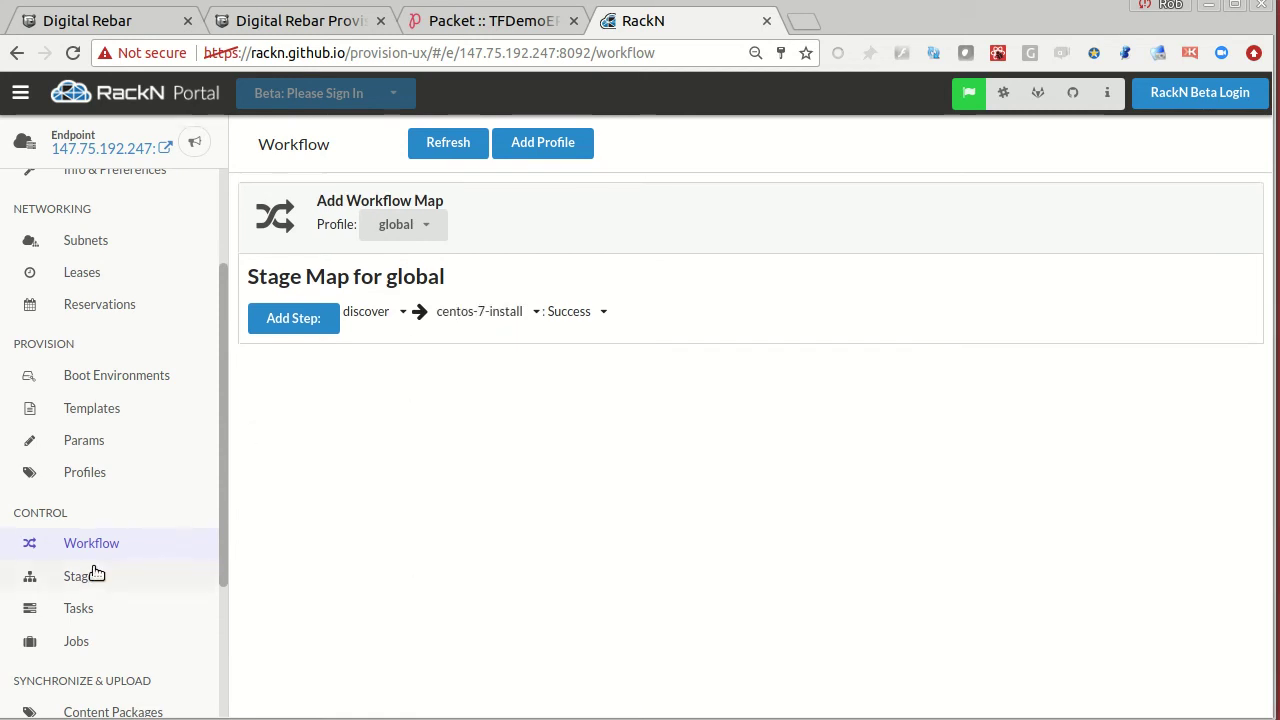
- Open the Content Packages page and look up its help documentation in a separate browser tab
{"action": "scroll", "coordinate": [95, 573], "scroll_direction": "down", "scroll_amount": 2}
{"action": "left_click", "coordinate": [118, 500]}
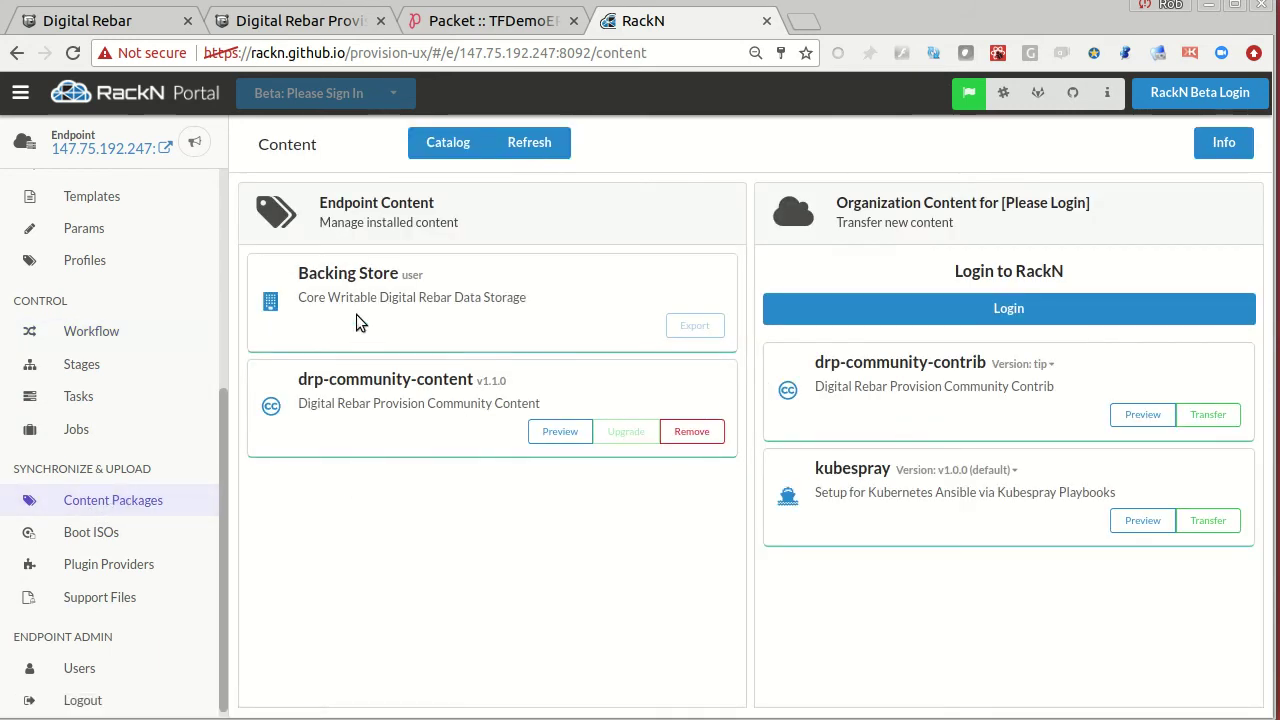
{"action": "left_click", "coordinate": [1215, 142]}
{"action": "left_click", "coordinate": [959, 20]}
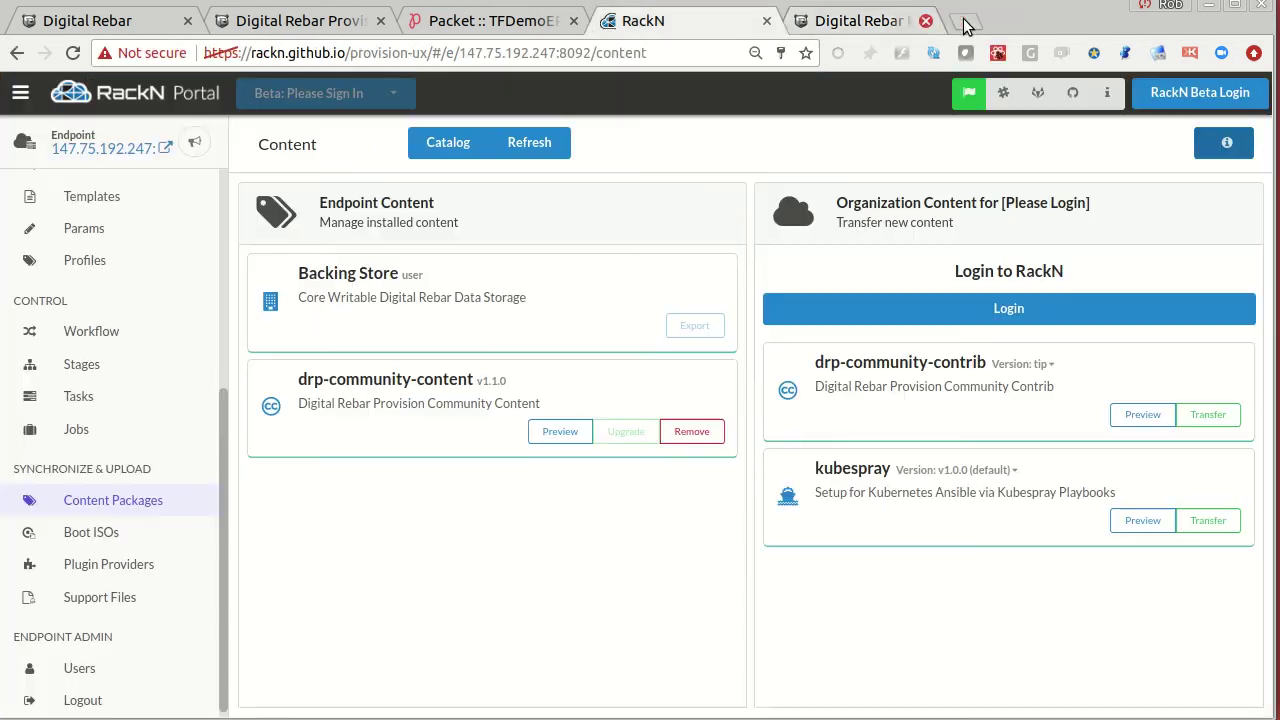
- Sign in to the RackN beta with the account e-mail and password
{"action": "left_click", "coordinate": [1189, 96]}
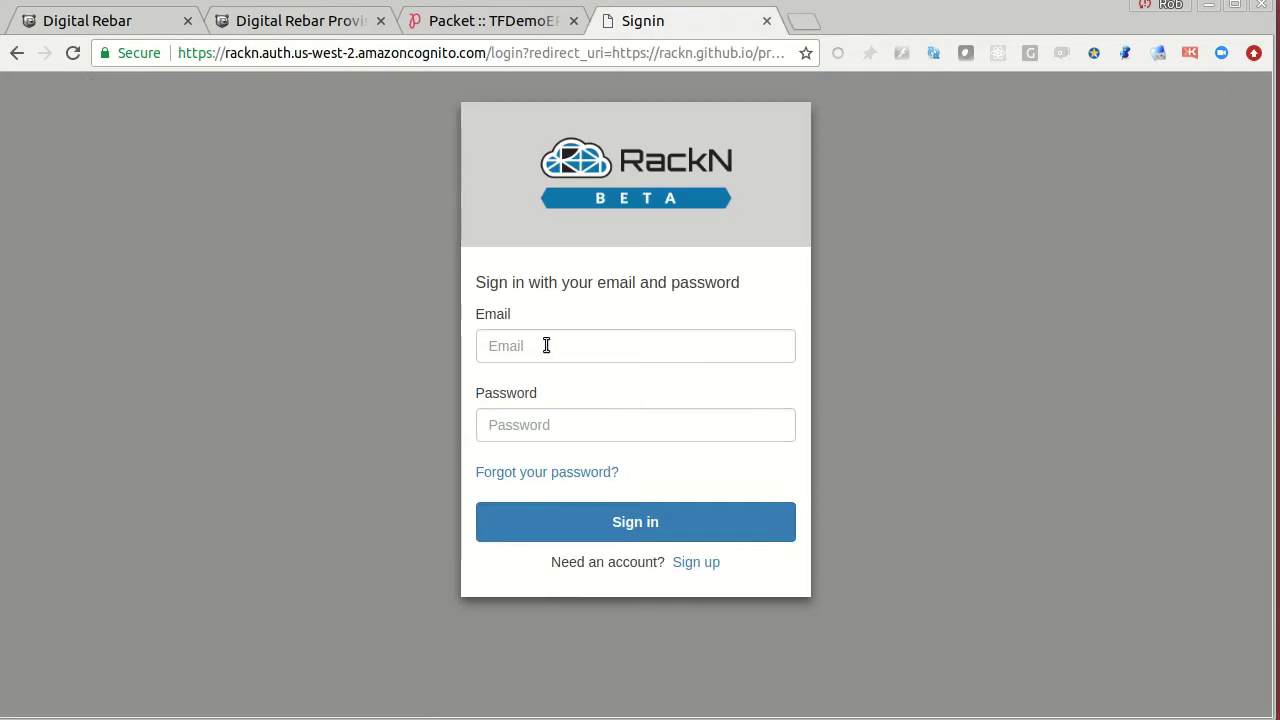
{"action": "left_click", "coordinate": [737, 524]}
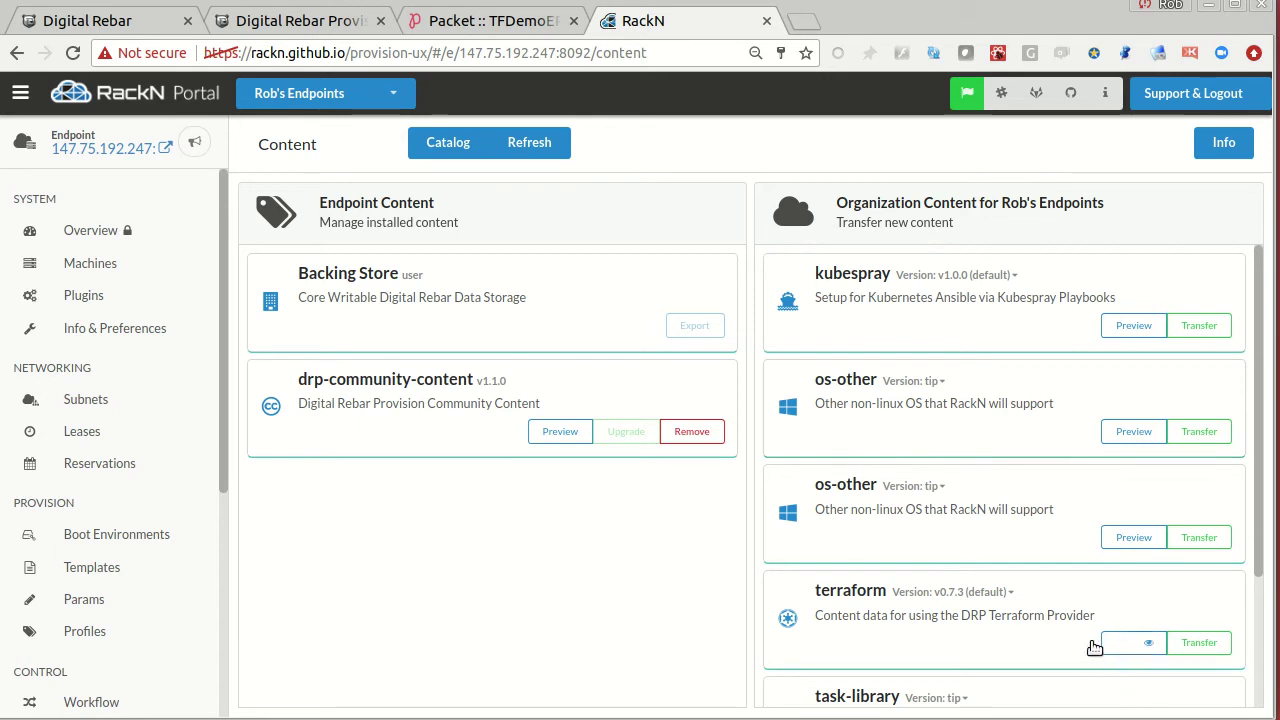
- Preview the terraform content package's items and transfer the package to the endpoint
{"action": "left_click", "coordinate": [1130, 645]}
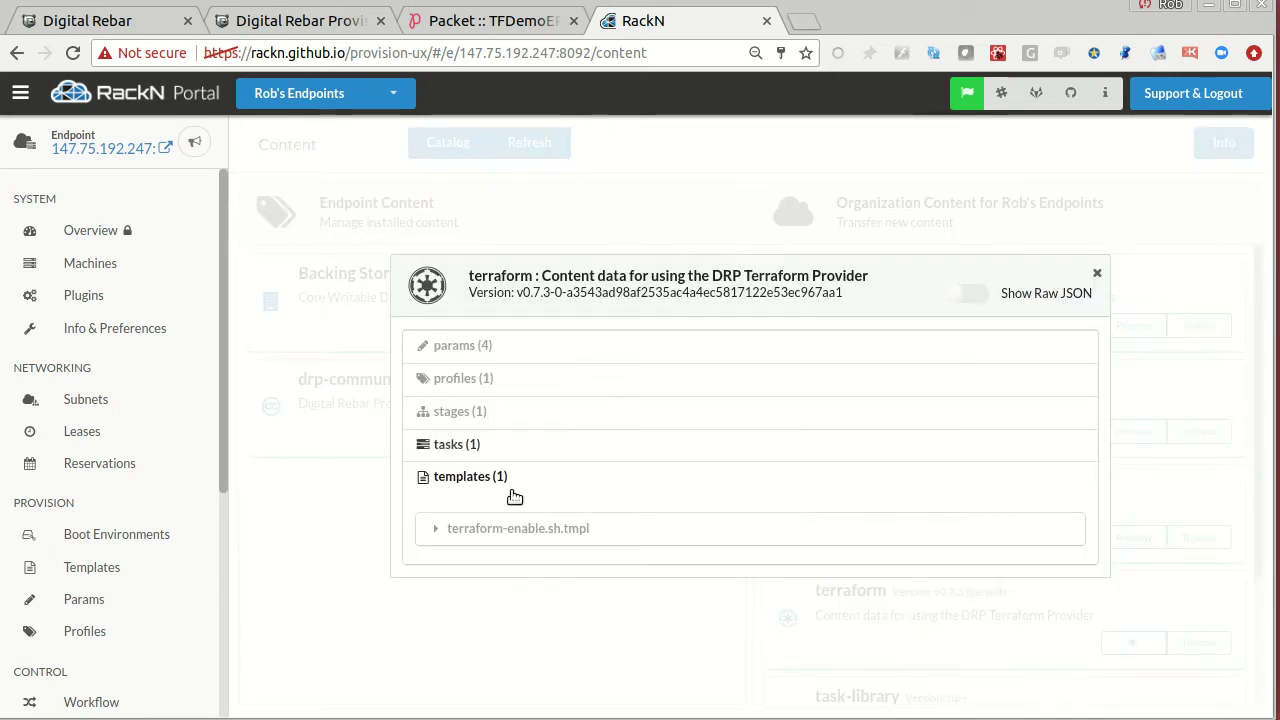
{"action": "left_click", "coordinate": [1097, 273]}
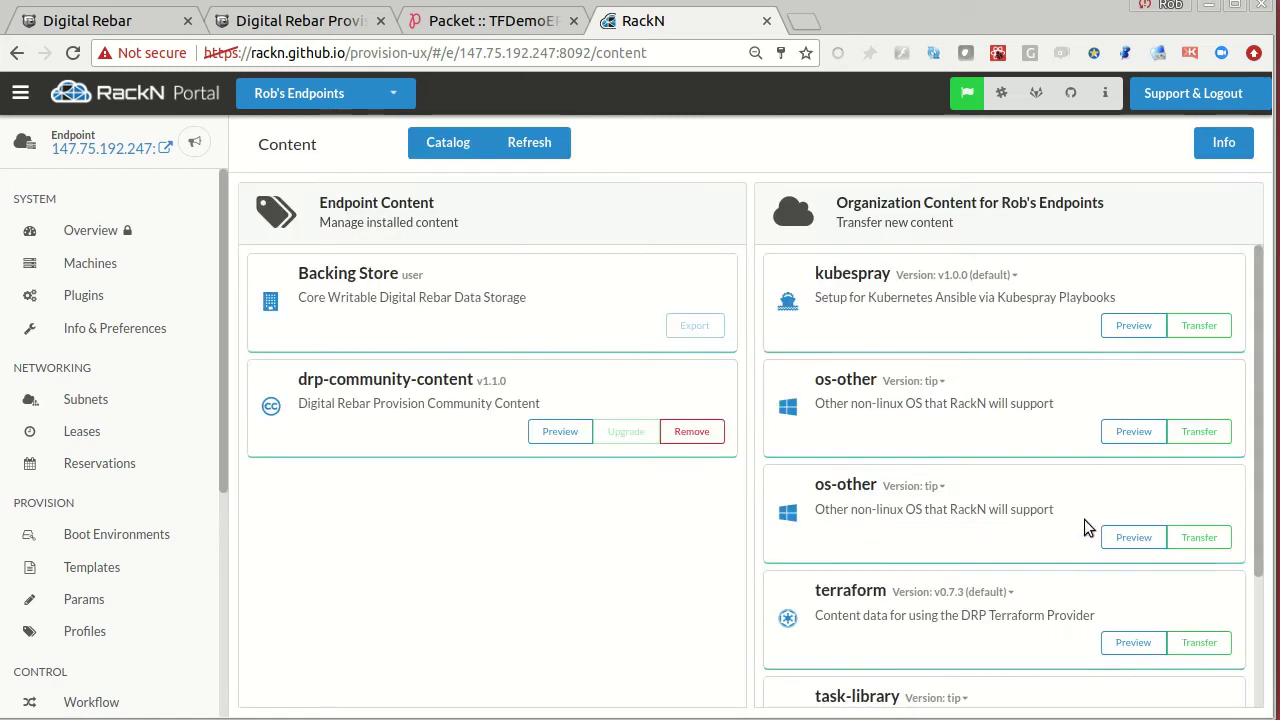
{"action": "left_click", "coordinate": [1203, 645]}
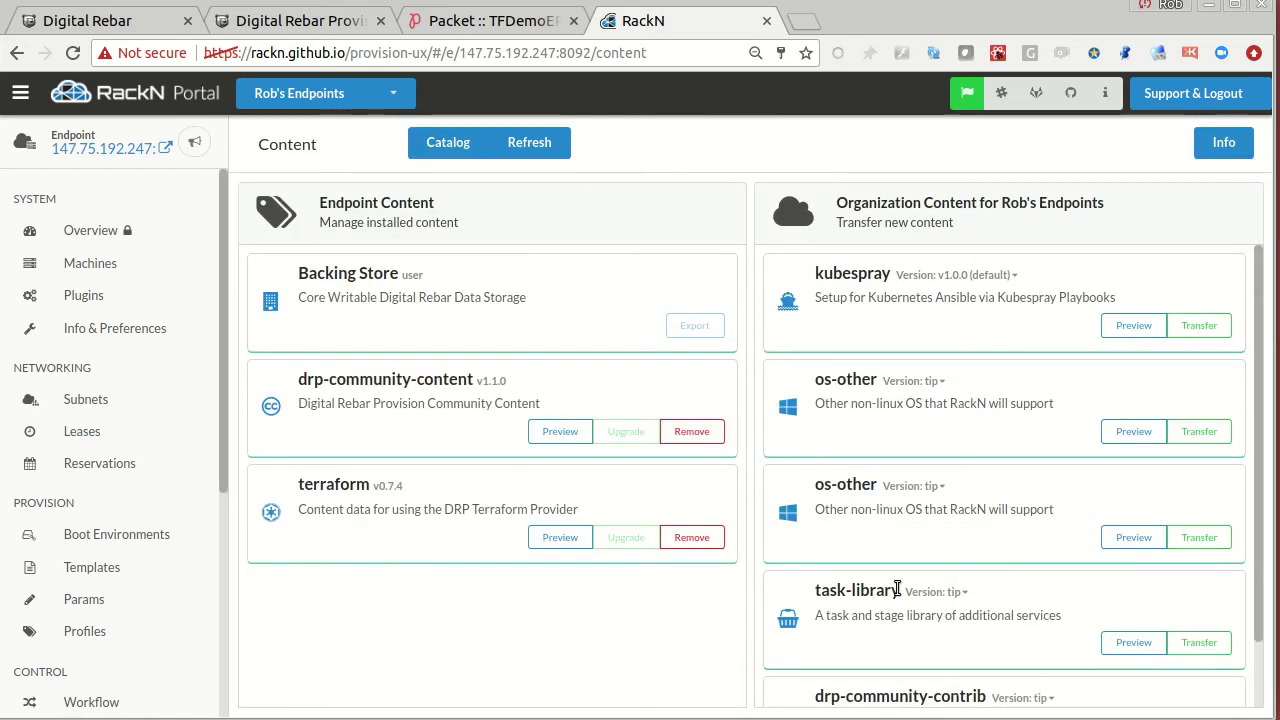
- Review the organization's transferable content packages and browse the content catalog down to the task-library entry
{"action": "scroll", "coordinate": [984, 518], "scroll_direction": "down", "scroll_amount": 1}
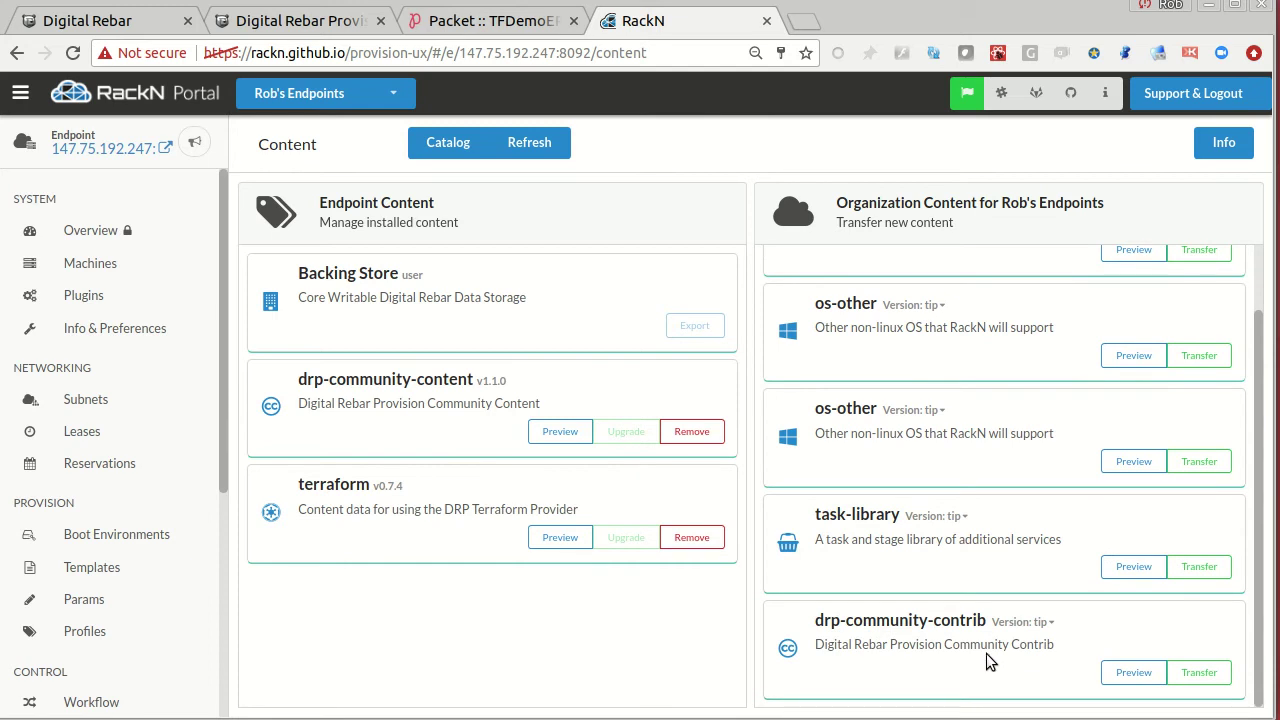
{"action": "scroll", "coordinate": [991, 534], "scroll_direction": "up", "scroll_amount": 1}
{"action": "scroll", "coordinate": [963, 606], "scroll_direction": "down", "scroll_amount": 1}
{"action": "scroll", "coordinate": [969, 565], "scroll_direction": "up", "scroll_amount": 1}
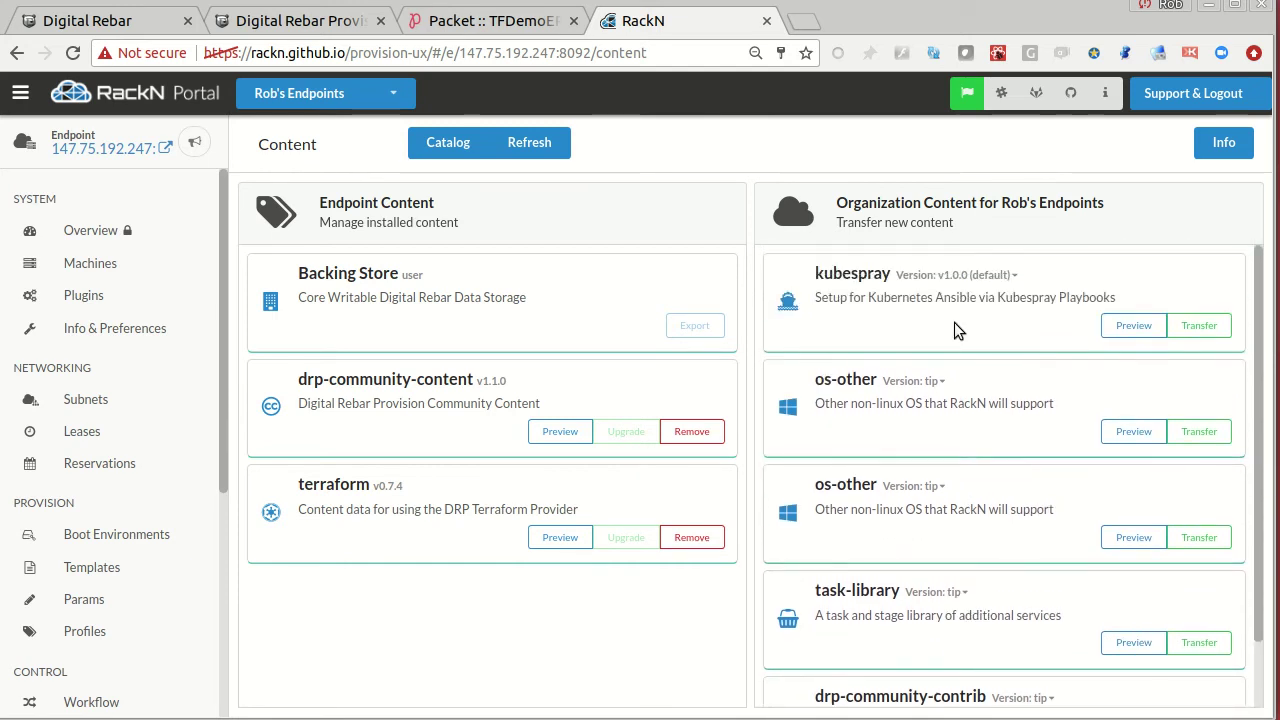
{"action": "left_click", "coordinate": [443, 143]}
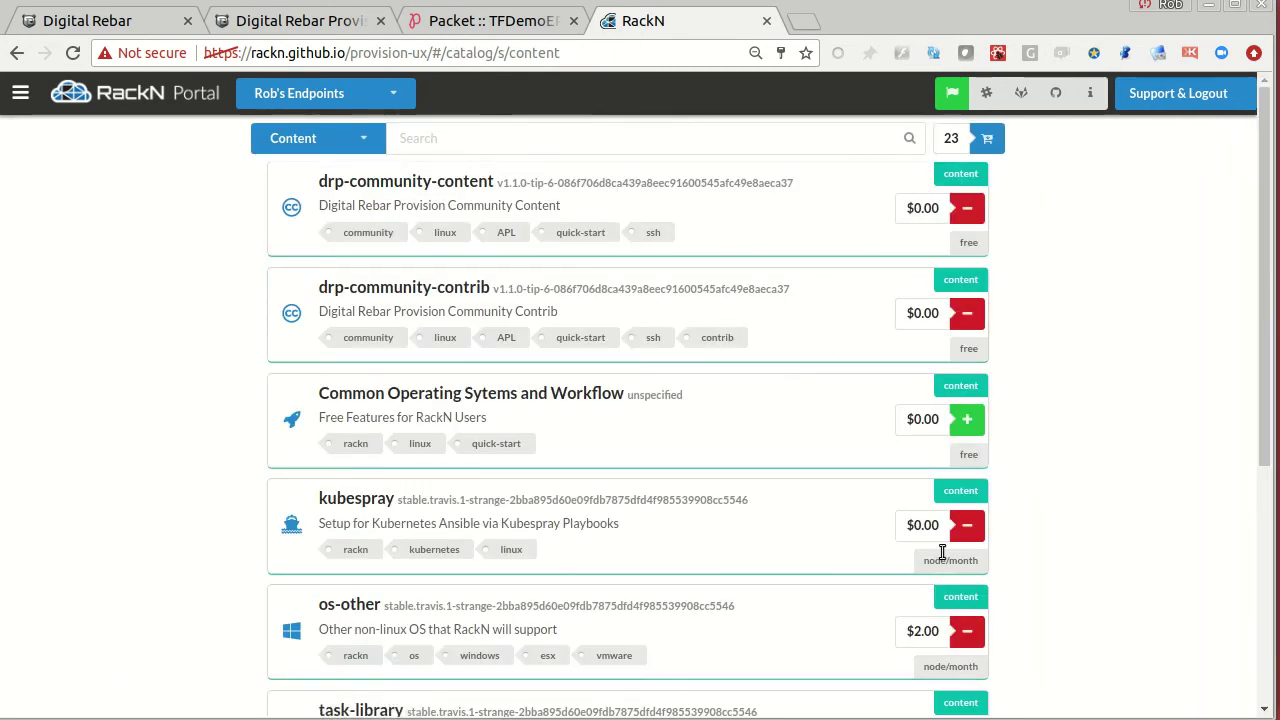
{"action": "scroll", "coordinate": [572, 584], "scroll_direction": "down", "scroll_amount": 2}
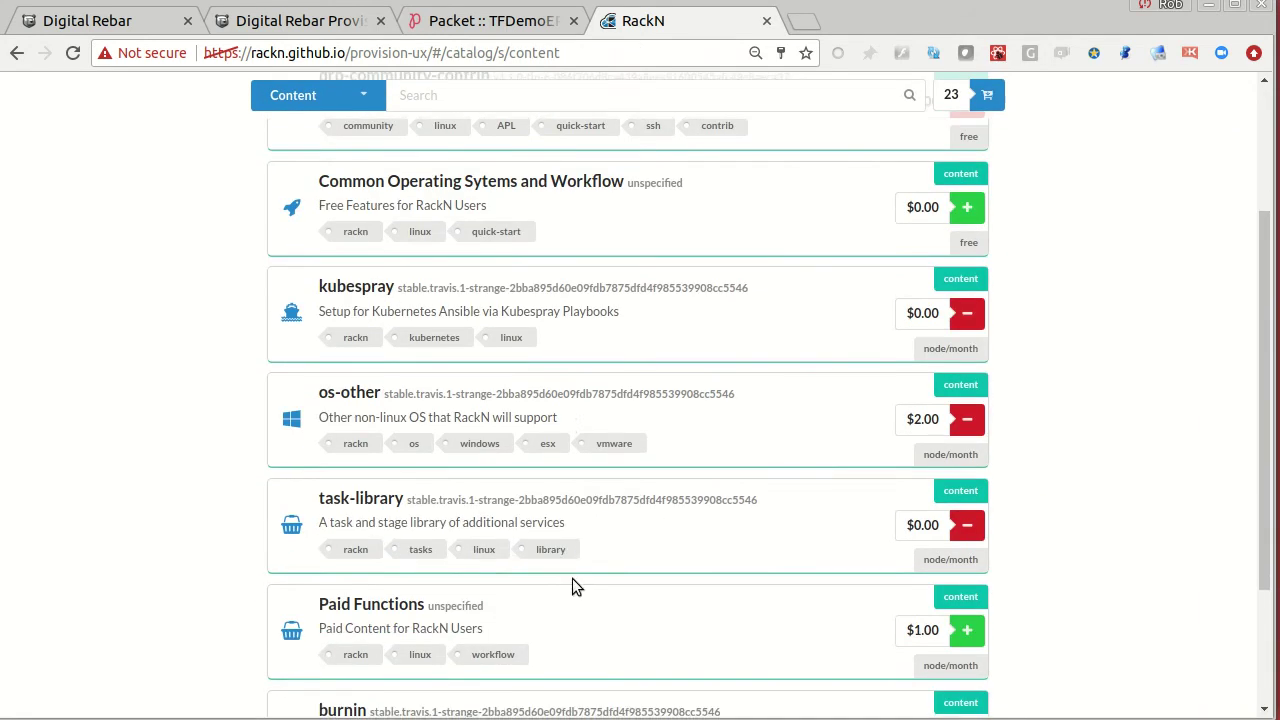
- Remove the task-library package from the organization's catalog selection and add it back
{"action": "left_click", "coordinate": [968, 527]}
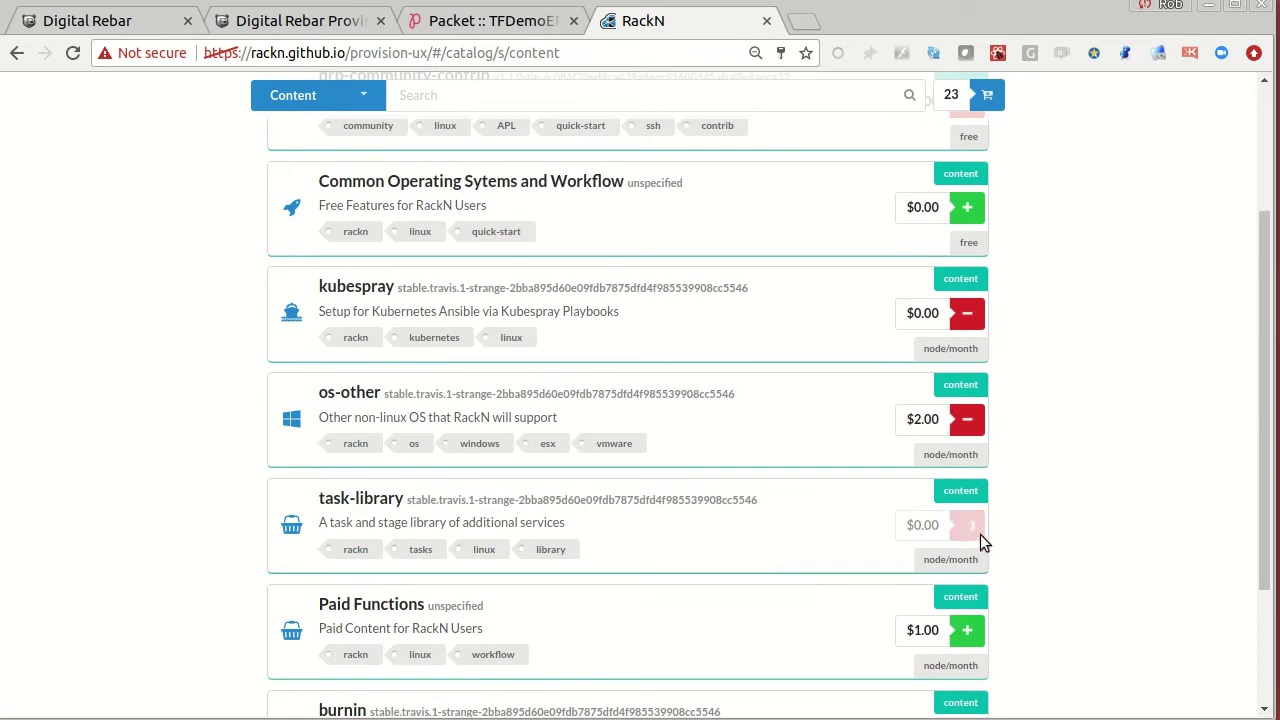
{"action": "left_click", "coordinate": [968, 527]}
{"action": "scroll", "coordinate": [970, 530], "scroll_direction": "down", "scroll_amount": 2}
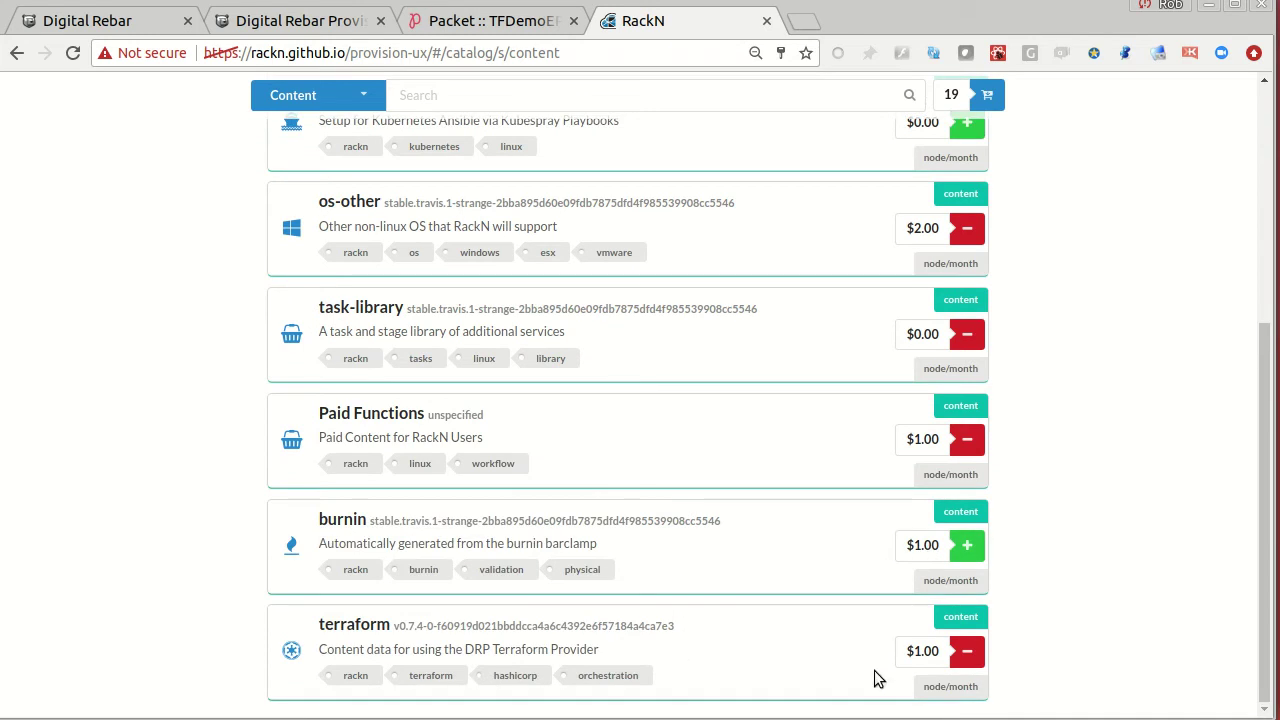
{"action": "left_click", "coordinate": [963, 655]}
{"action": "scroll", "coordinate": [1000, 200], "scroll_direction": "up", "scroll_amount": 5}
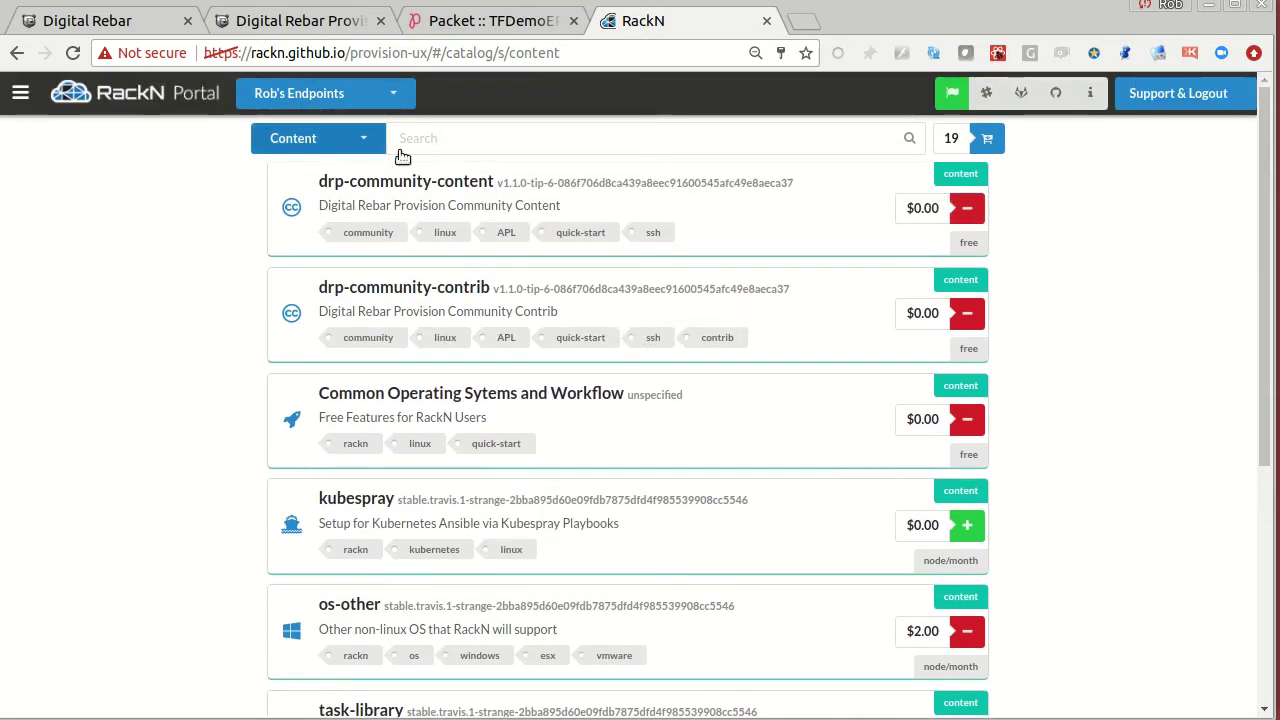
- Return to the Content Packages page of the last endpoint and transfer the task-library package to the endpoint
{"action": "left_click", "coordinate": [20, 93]}
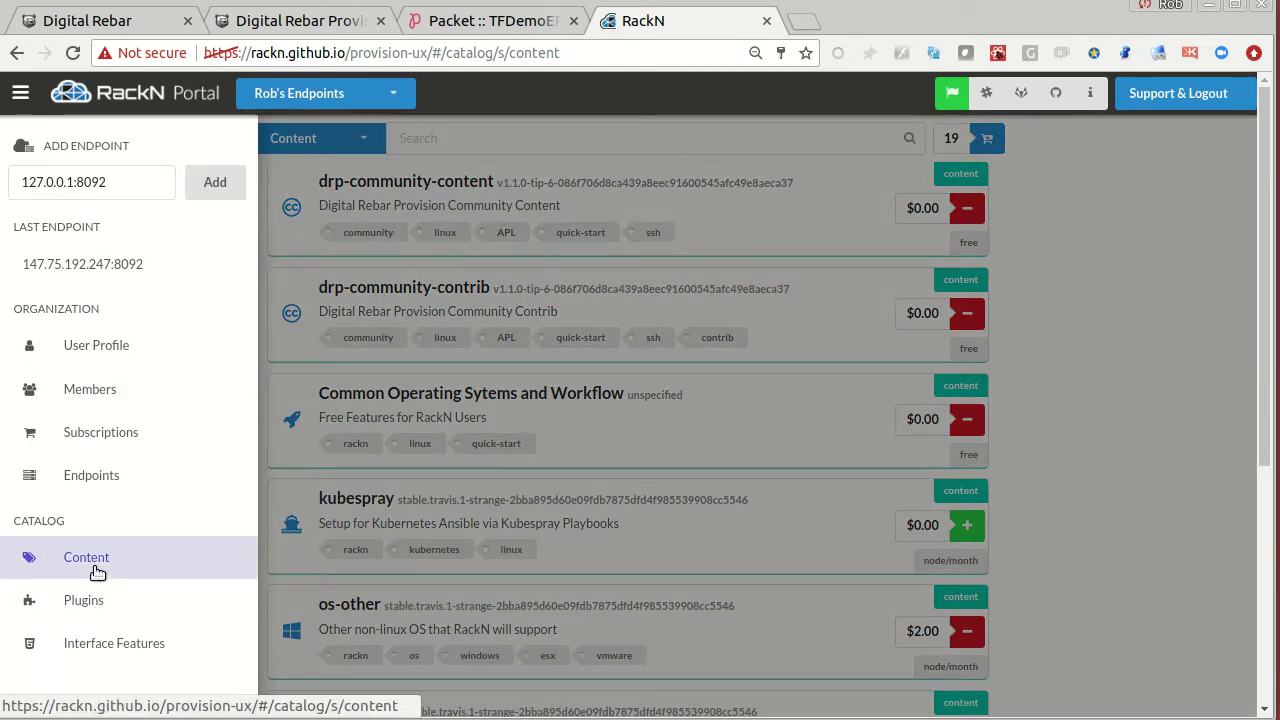
{"action": "left_click", "coordinate": [110, 263]}
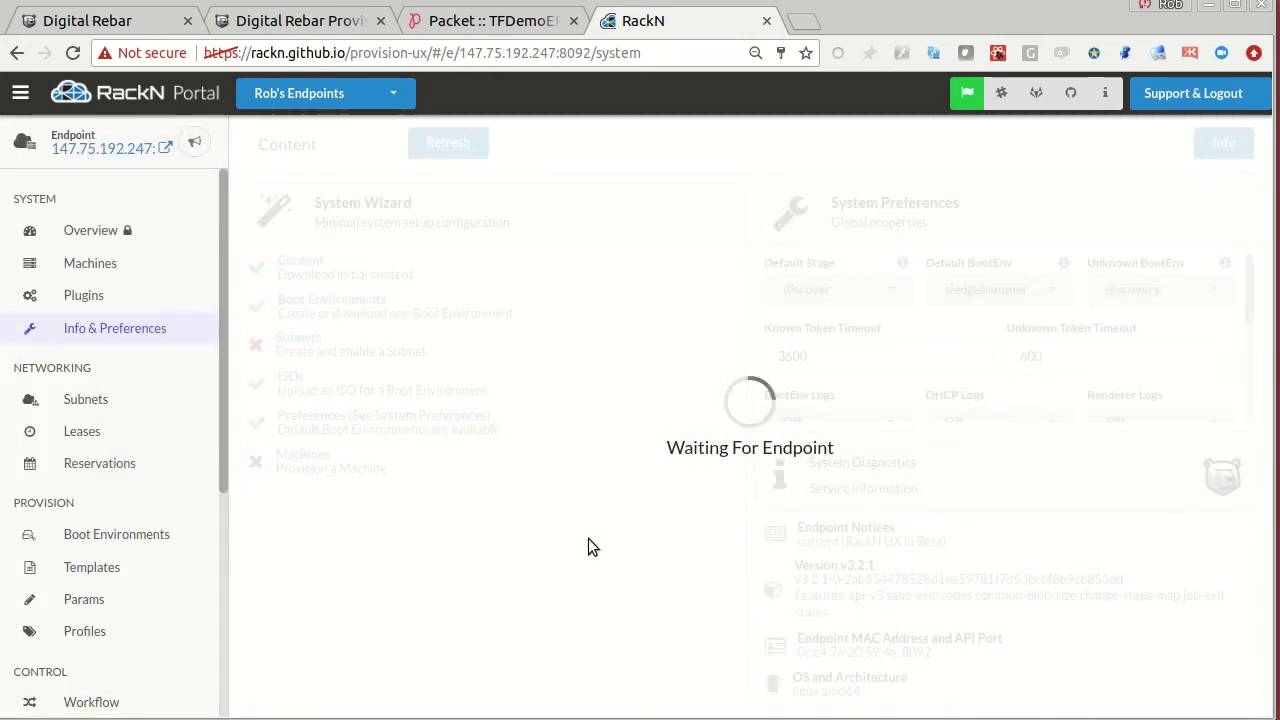
{"action": "scroll", "coordinate": [150, 615], "scroll_direction": "down", "scroll_amount": 5}
{"action": "scroll", "coordinate": [100, 640], "scroll_direction": "down", "scroll_amount": 3}
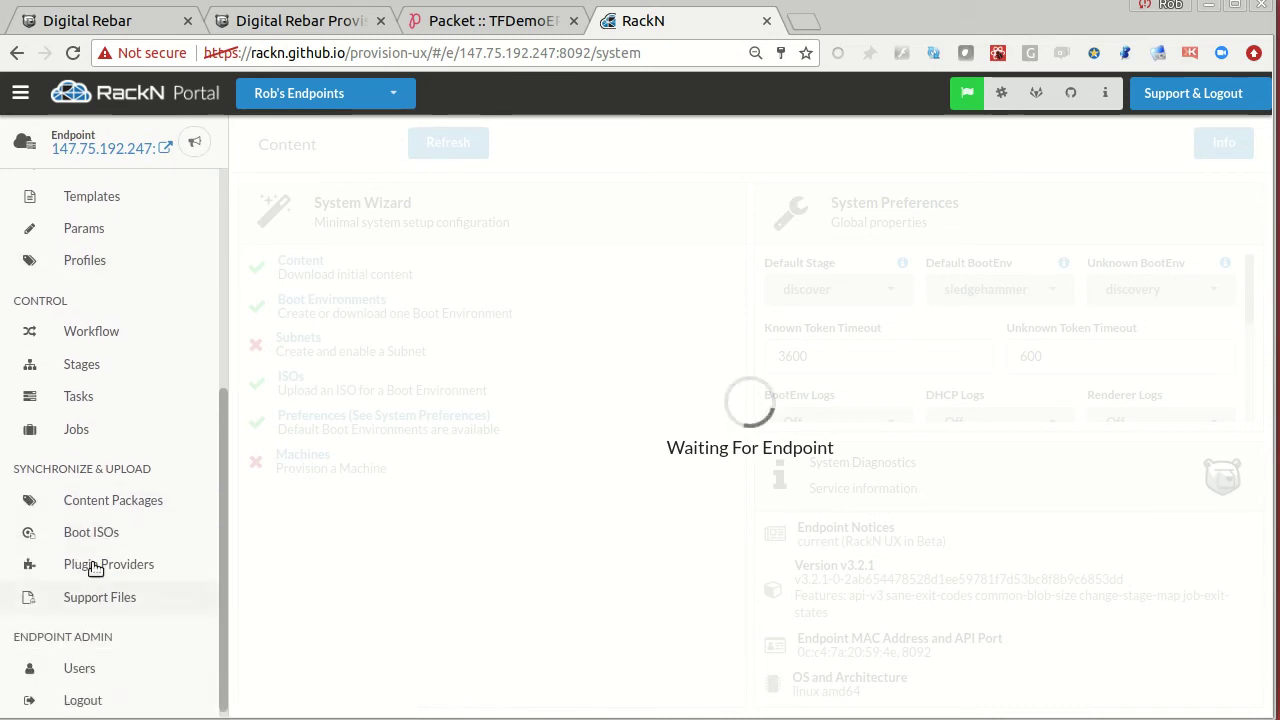
{"action": "left_click", "coordinate": [100, 503]}
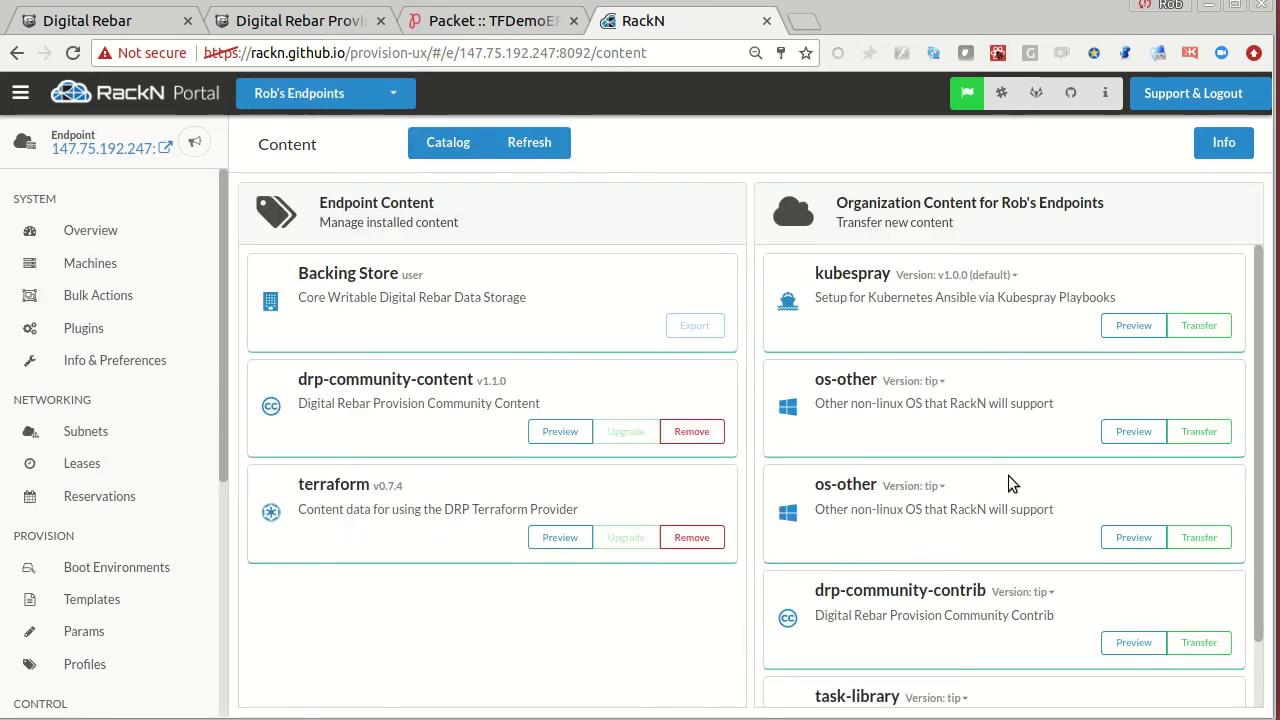
{"action": "scroll", "coordinate": [1010, 484], "scroll_direction": "down", "scroll_amount": 2}
{"action": "left_click", "coordinate": [1205, 674]}
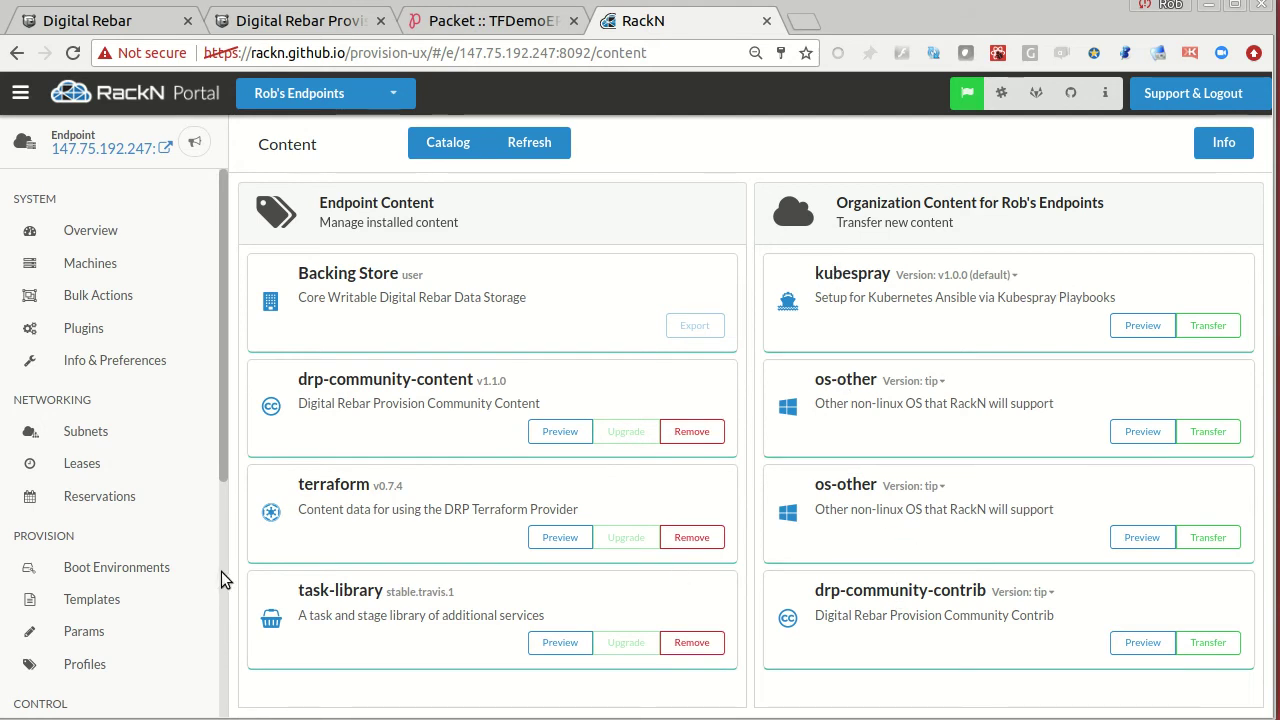
- Transfer the Packet IPMI plugin provider from the organization's plugins to the endpoint
{"action": "scroll", "coordinate": [85, 620], "scroll_direction": "down", "scroll_amount": 3}
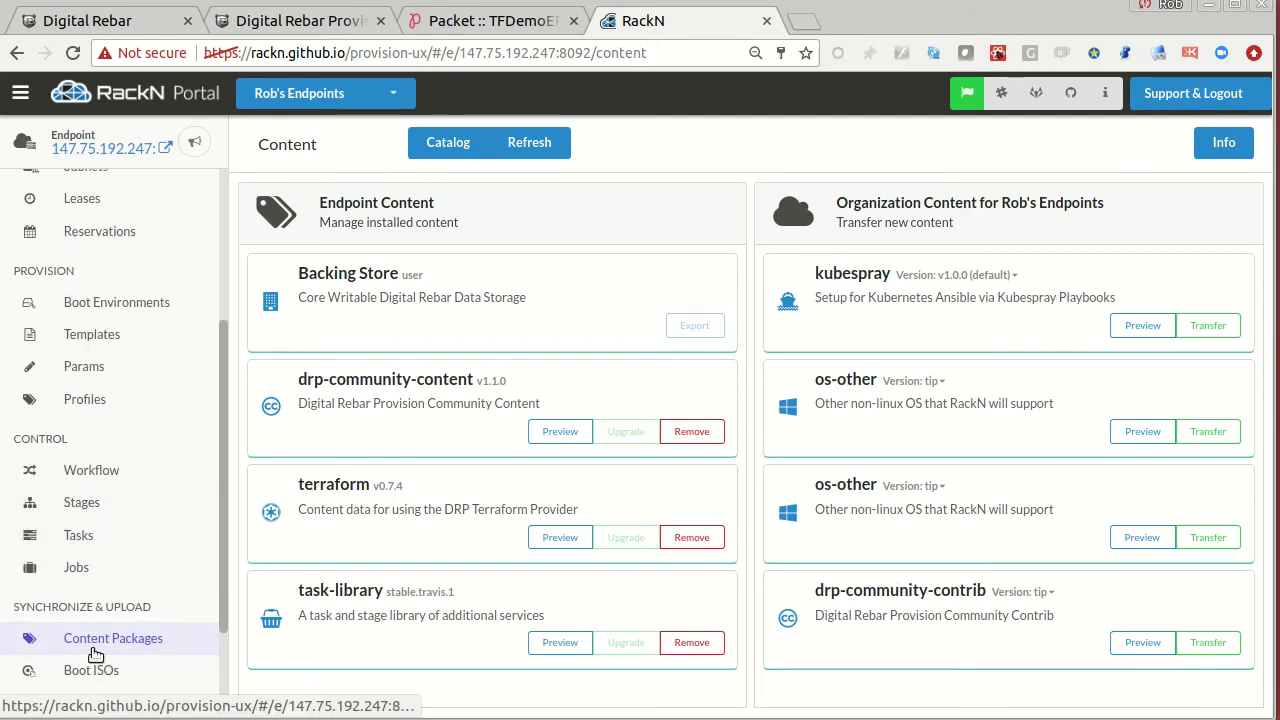
{"action": "scroll", "coordinate": [95, 653], "scroll_direction": "down", "scroll_amount": 2}
{"action": "left_click", "coordinate": [109, 597]}
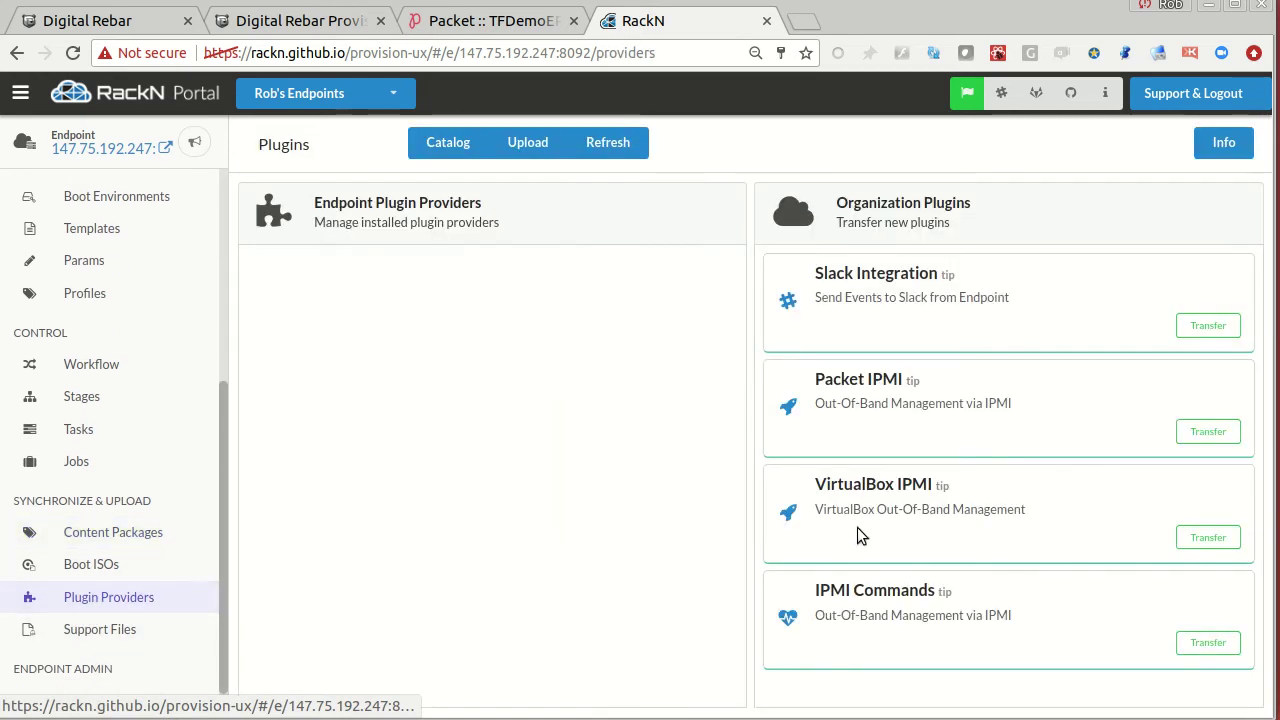
{"action": "left_click", "coordinate": [1210, 432]}
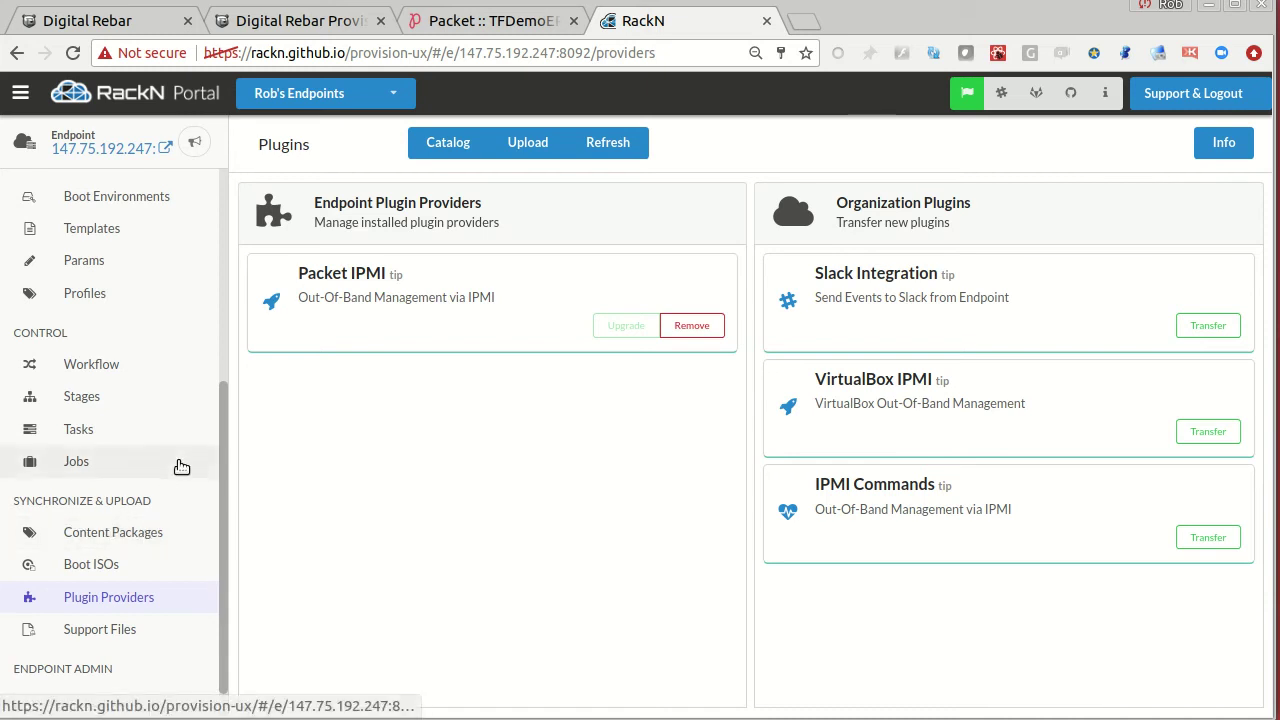
- Create a workflow map for the global profile and add a step from discover to packet-ssh-keys on Success
{"action": "scroll", "coordinate": [106, 470], "scroll_direction": "up", "scroll_amount": 3}
{"action": "left_click", "coordinate": [104, 528]}
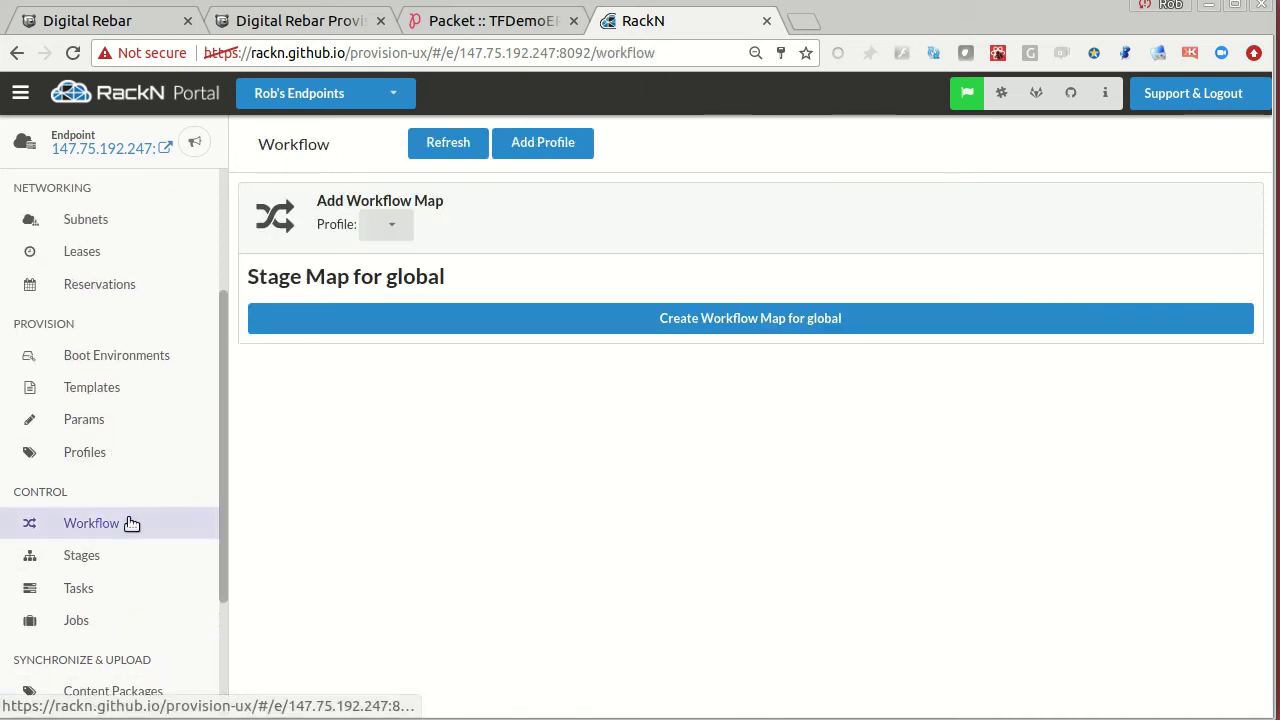
{"action": "left_click", "coordinate": [522, 318]}
{"action": "left_click", "coordinate": [403, 318]}
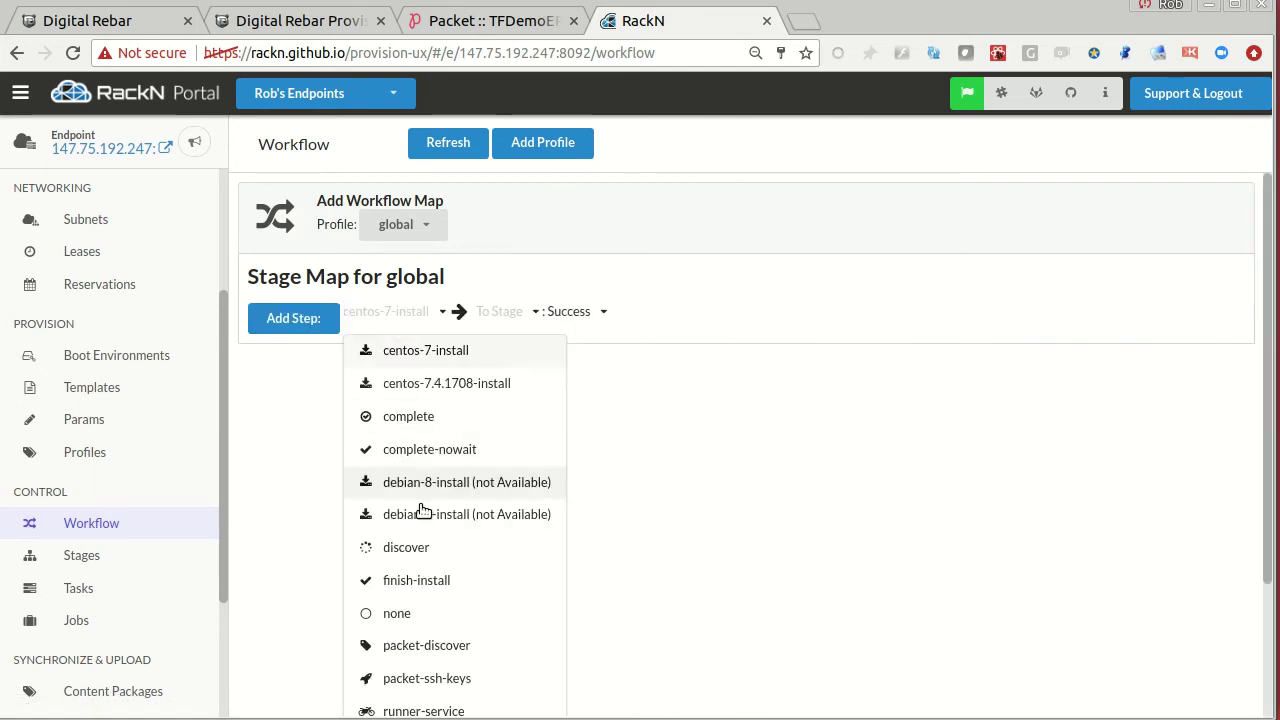
{"action": "left_click", "coordinate": [420, 547]}
{"action": "left_click", "coordinate": [472, 317]}
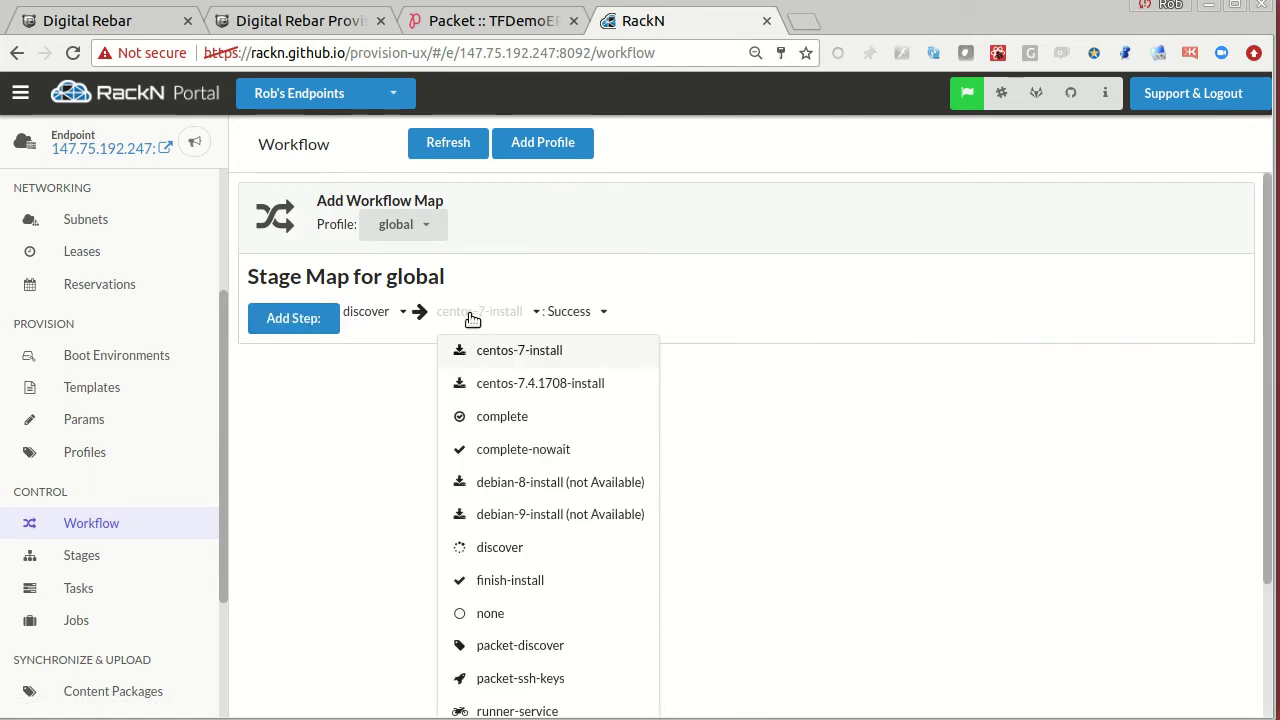
{"action": "scroll", "coordinate": [520, 600], "scroll_direction": "down", "scroll_amount": 3}
{"action": "left_click", "coordinate": [506, 514]}
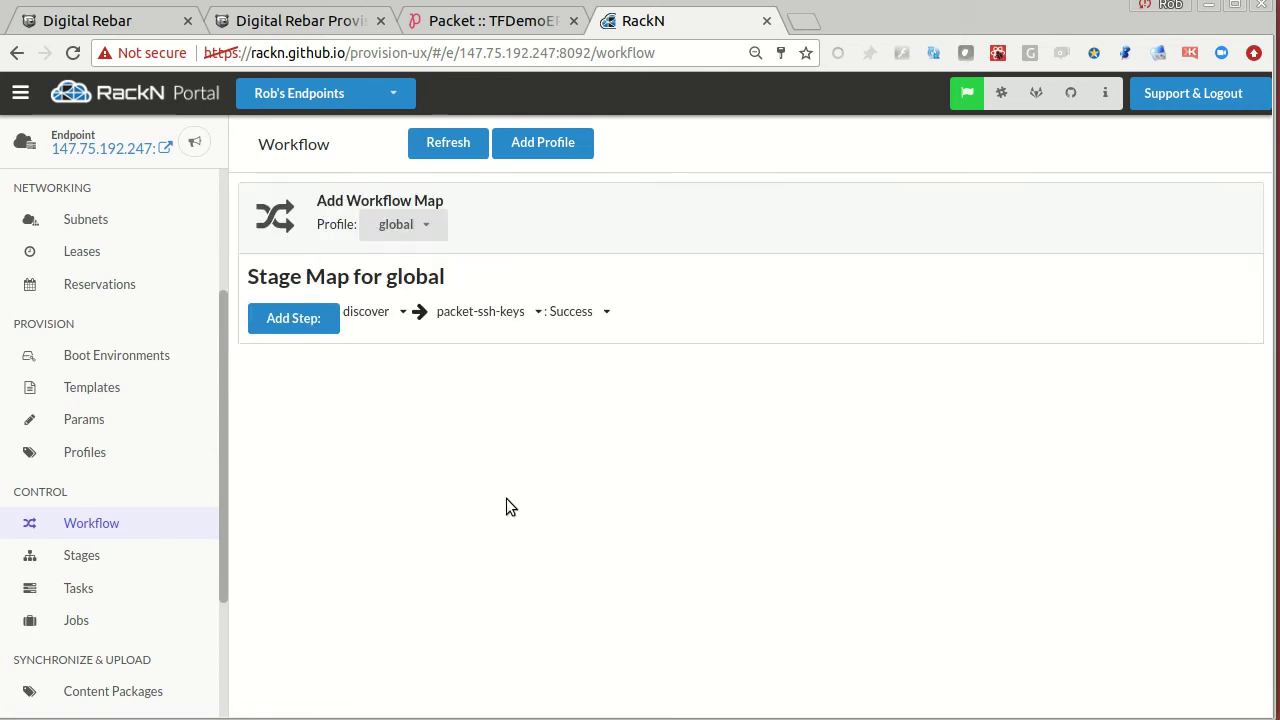
{"action": "left_click", "coordinate": [293, 318]}
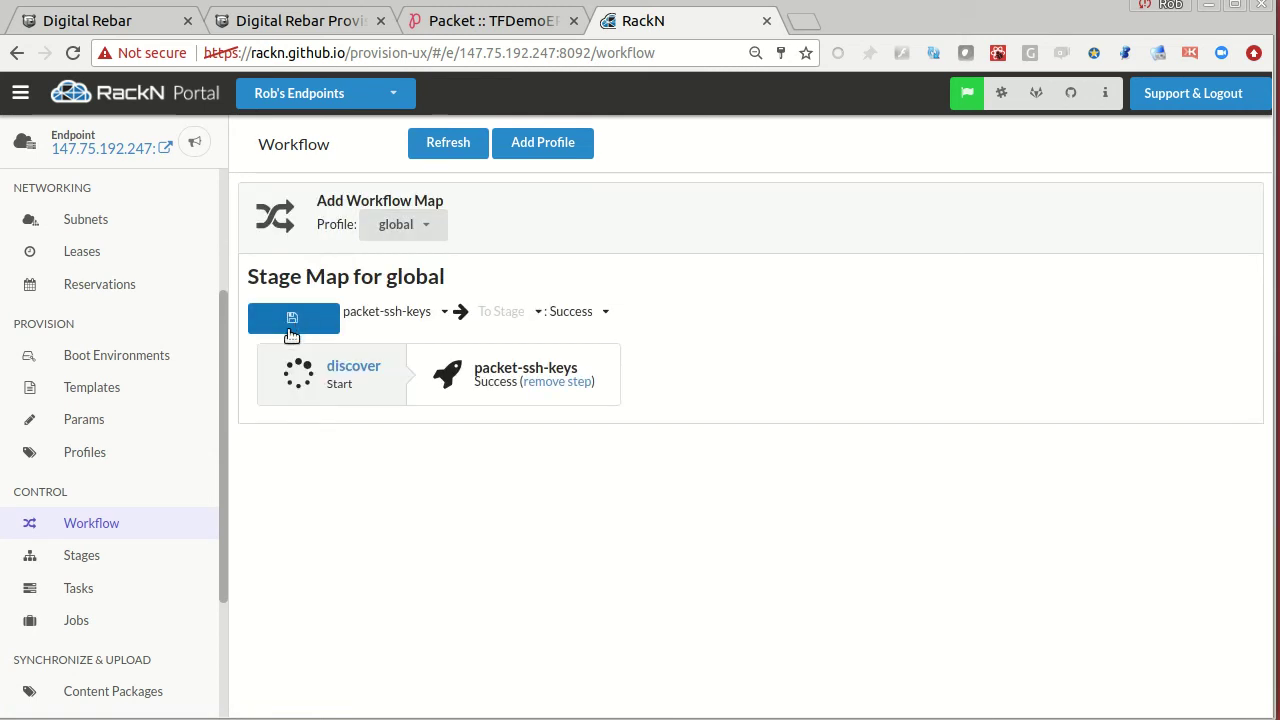
- Add a step from packet-ssh-keys to terraform-ready on Success to the global stage map
{"action": "left_click", "coordinate": [523, 313]}
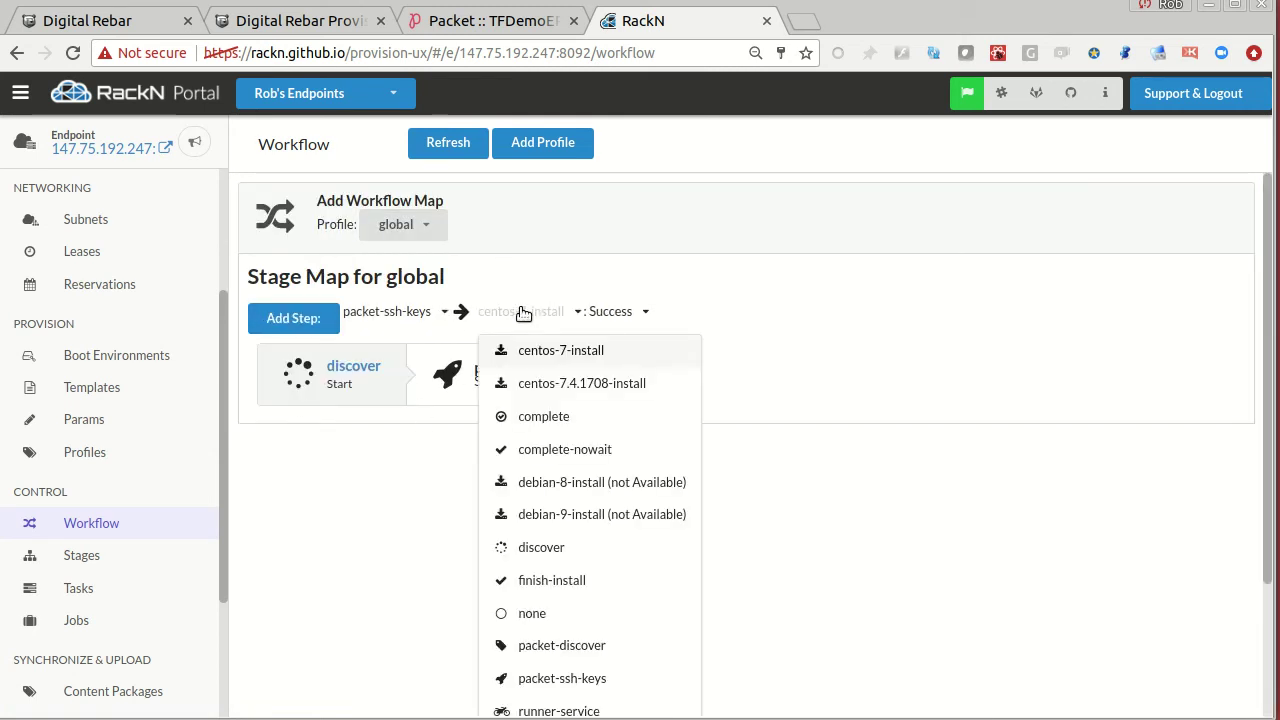
{"action": "scroll", "coordinate": [560, 571], "scroll_direction": "down", "scroll_amount": 2}
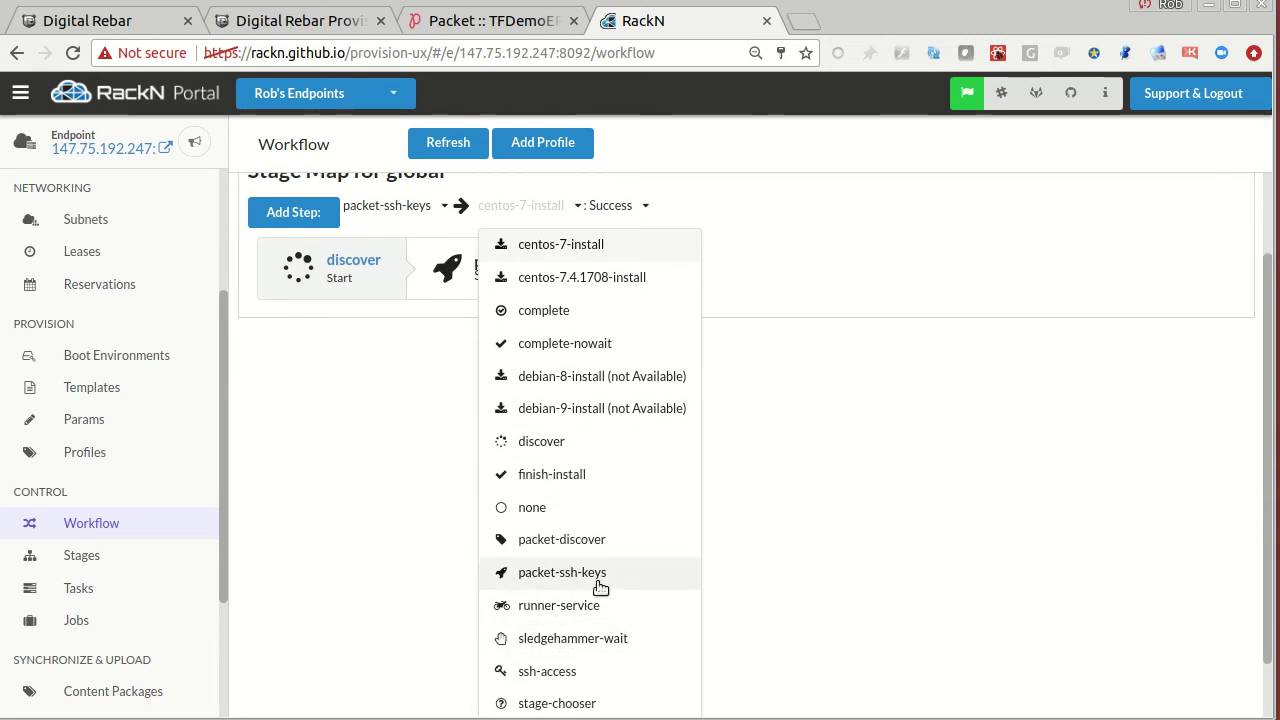
{"action": "scroll", "coordinate": [605, 666], "scroll_direction": "down", "scroll_amount": 1}
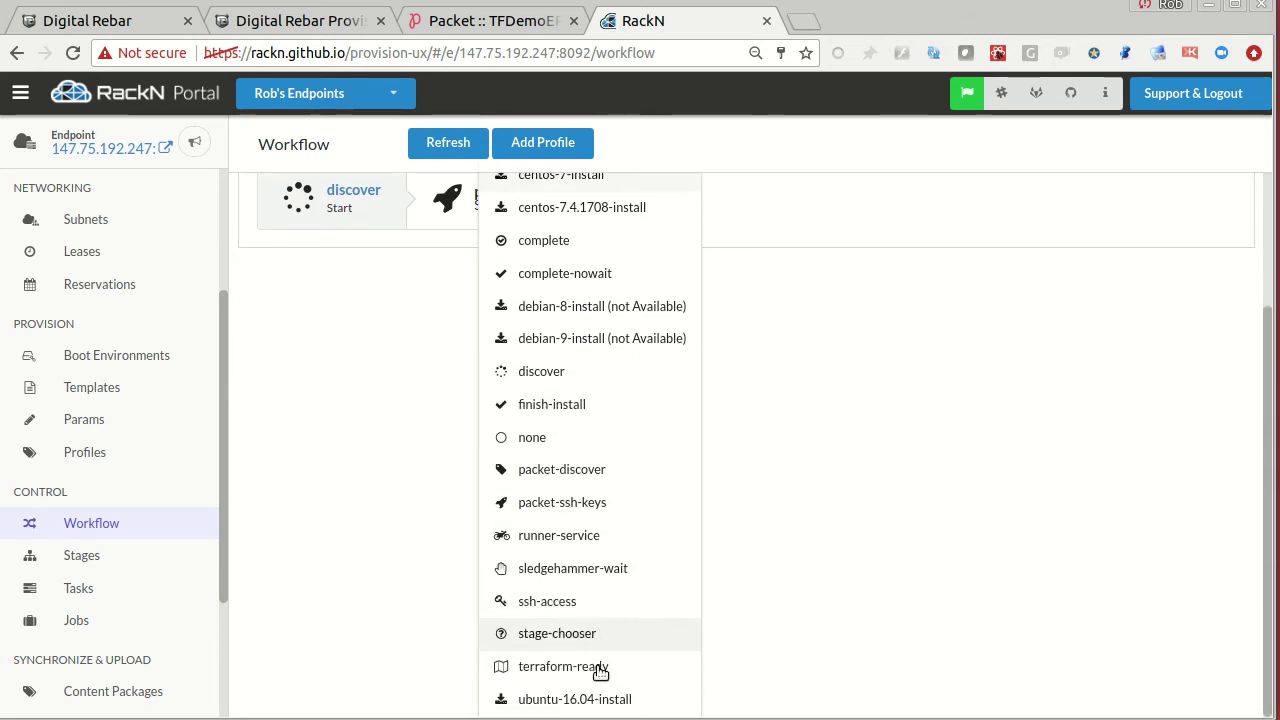
{"action": "left_click", "coordinate": [523, 668]}
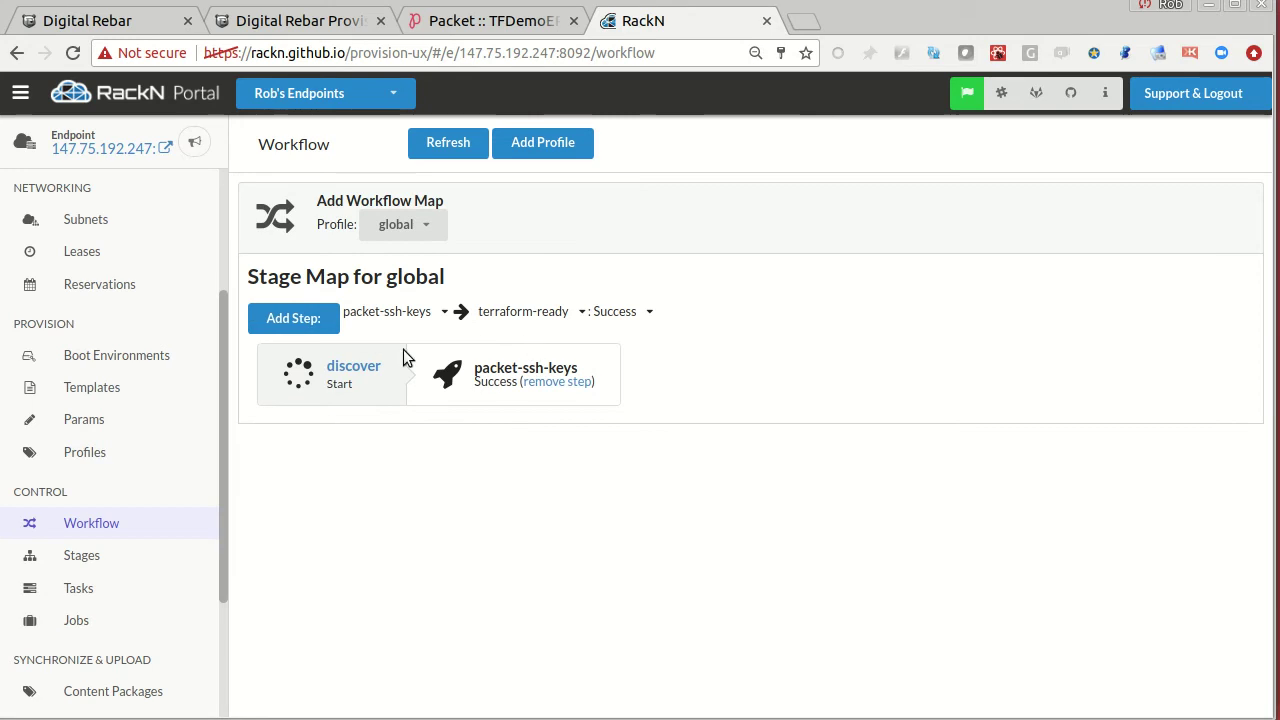
{"action": "left_click", "coordinate": [300, 320]}
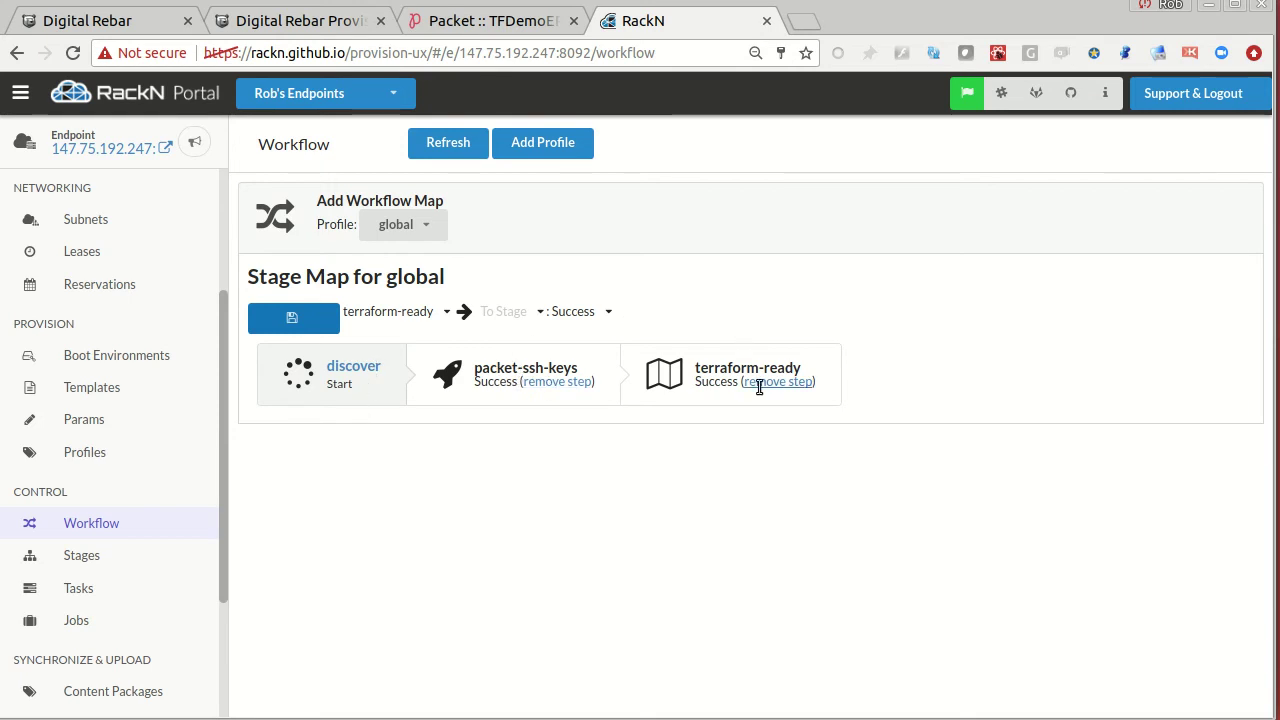
{"action": "left_click_drag", "start_coordinate": [474, 369], "coordinate": [586, 361]}
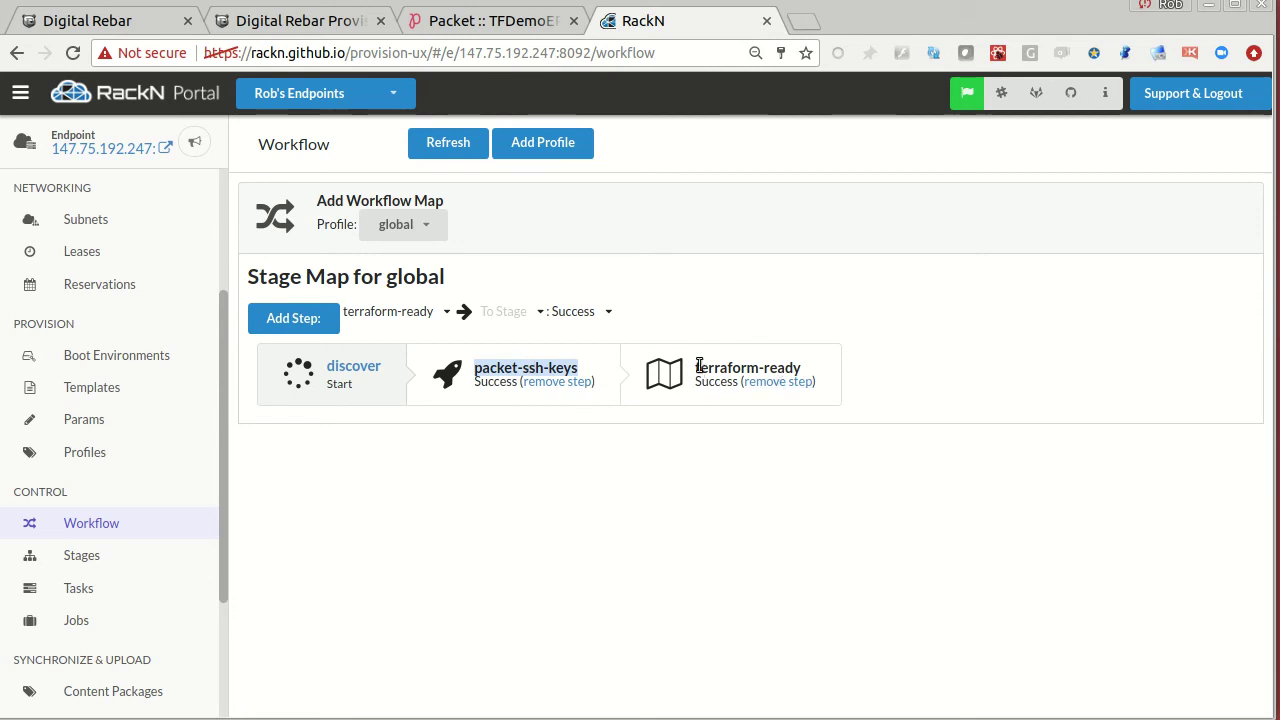
{"action": "left_click_drag", "start_coordinate": [698, 366], "coordinate": [810, 377]}
{"action": "left_click", "coordinate": [801, 368]}
{"action": "left_click_drag", "start_coordinate": [697, 368], "coordinate": [791, 368]}
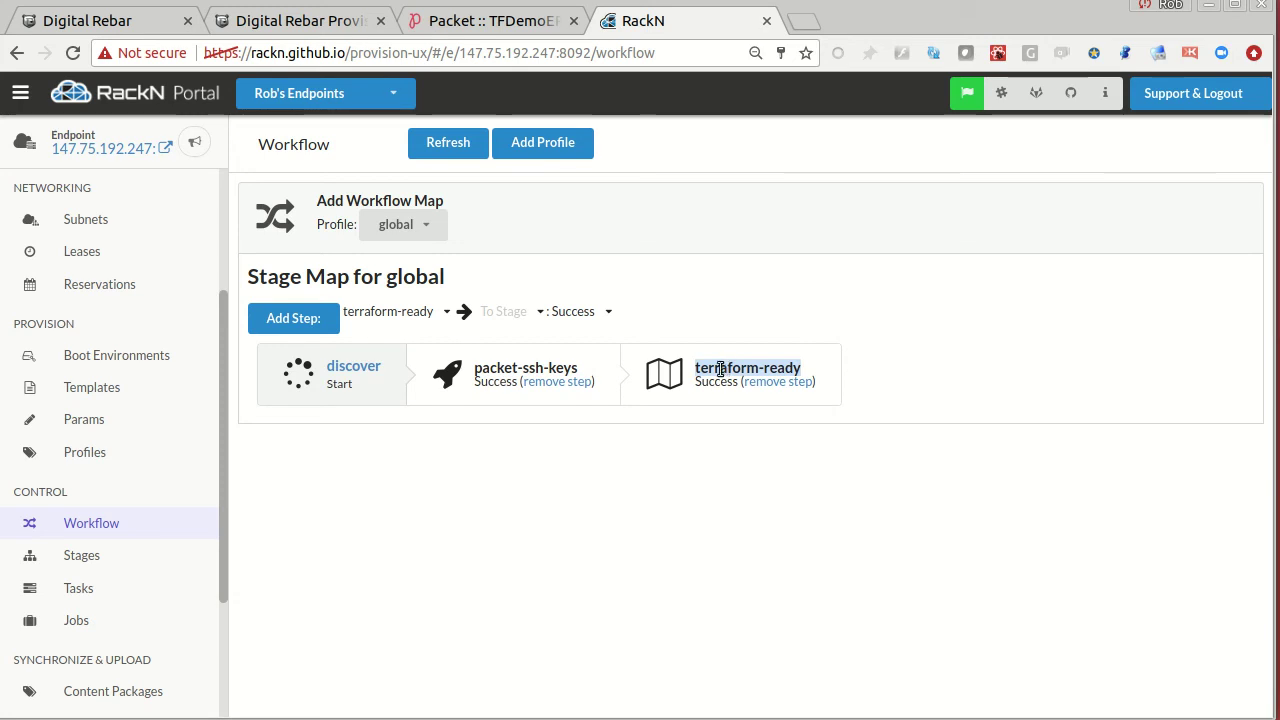
{"action": "left_click", "coordinate": [632, 414]}
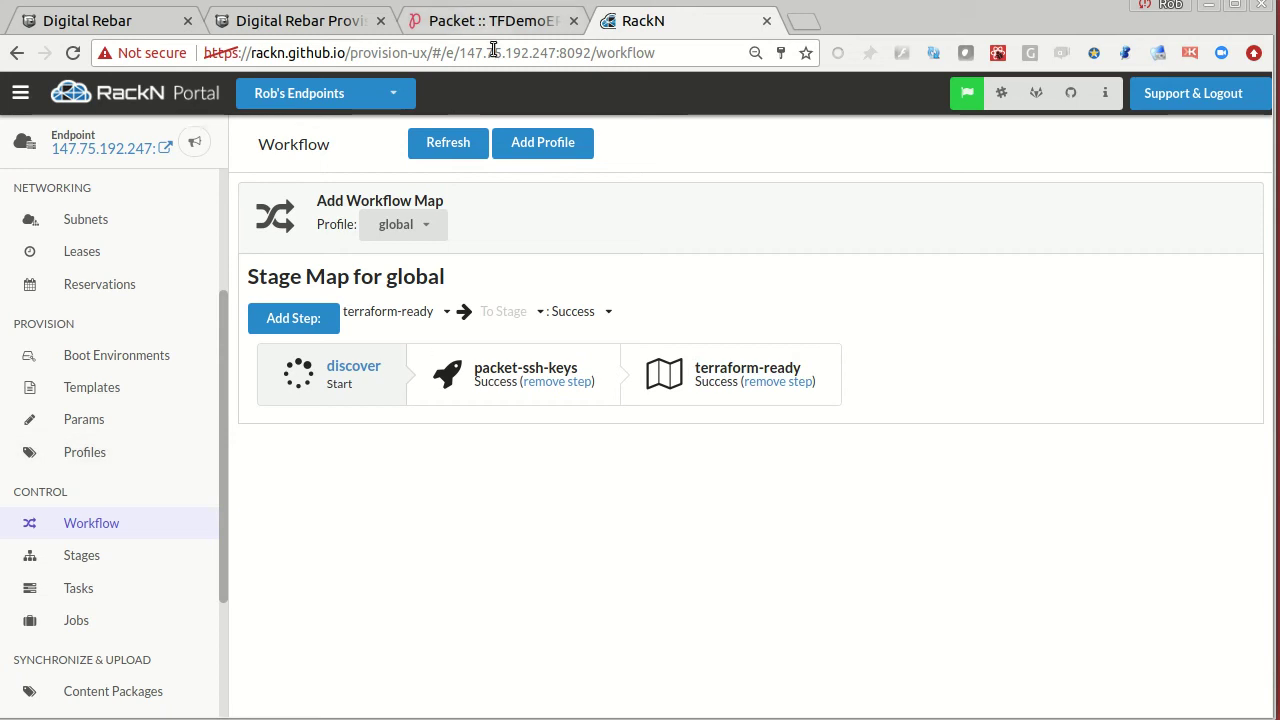
{"action": "left_click_drag", "start_coordinate": [224, 335], "coordinate": [212, 207]}
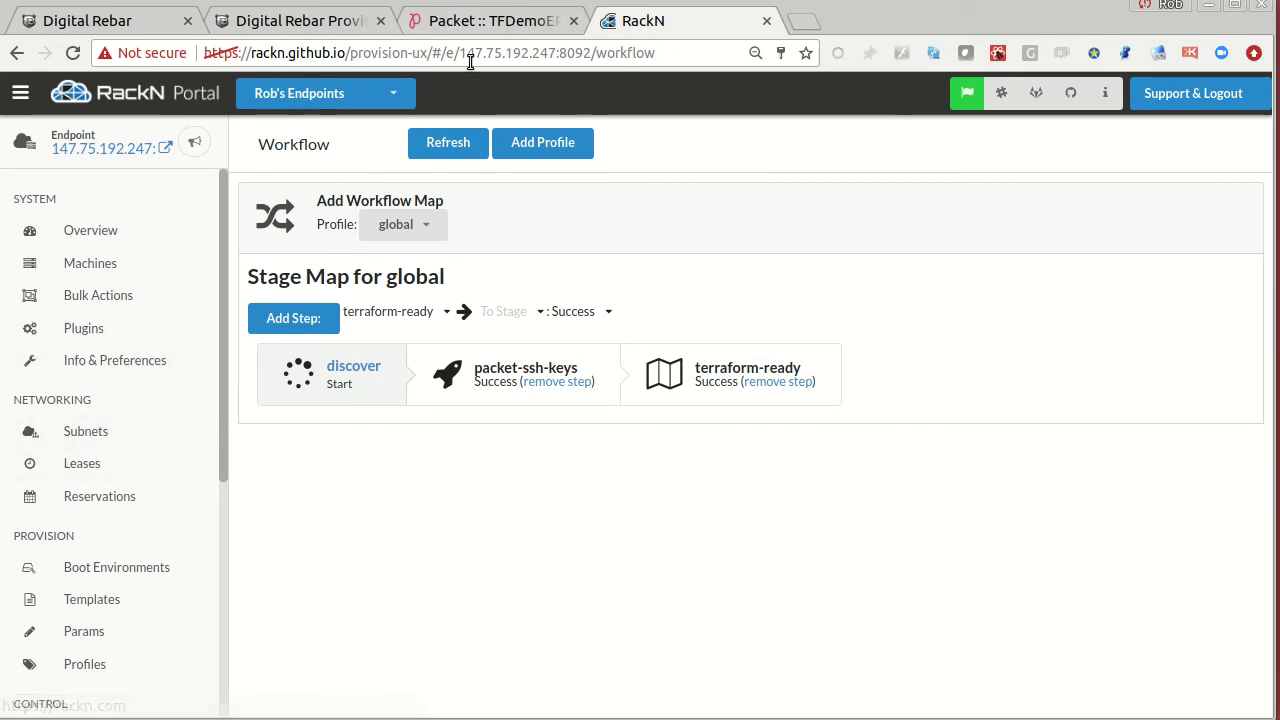
- Copy the endpoint's IP address from the RackN portal address, then start a new server in the Zehicle project in Packet
{"action": "left_click_drag", "start_coordinate": [459, 53], "coordinate": [560, 53]}
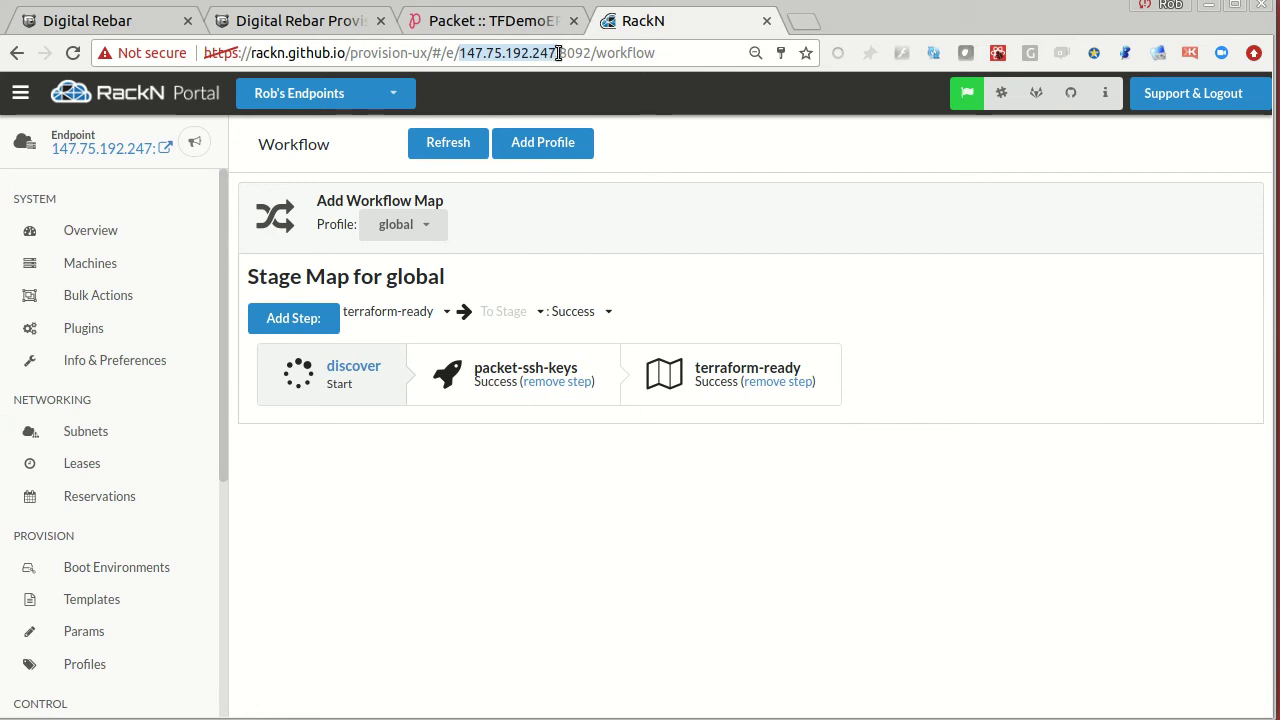
{"action": "left_click", "coordinate": [505, 20]}
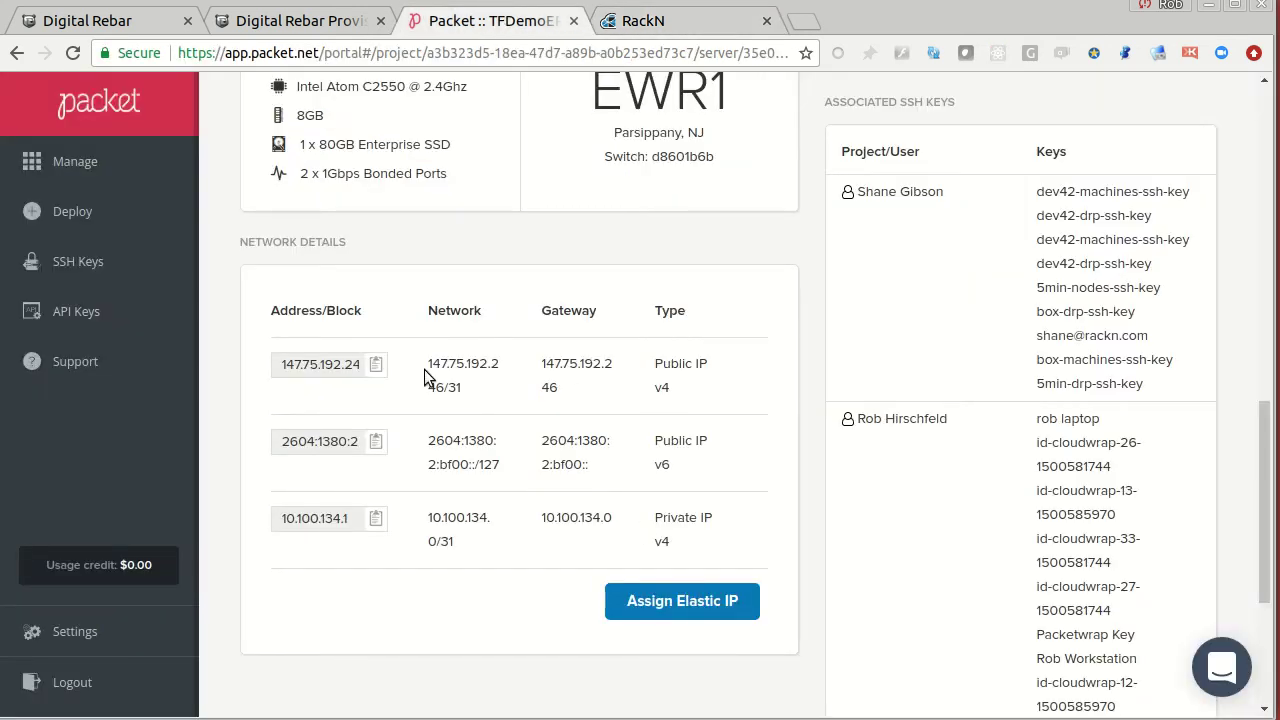
{"action": "scroll", "coordinate": [424, 377], "scroll_direction": "up", "scroll_amount": 10}
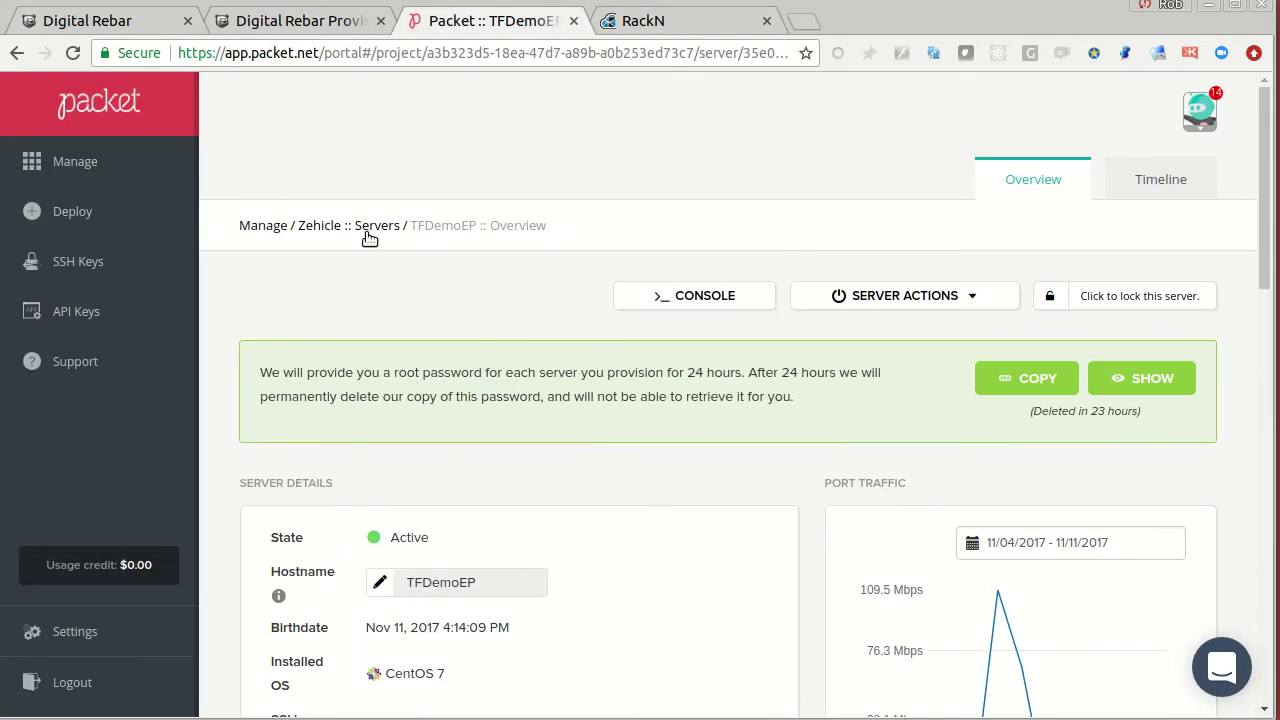
{"action": "left_click", "coordinate": [369, 237]}
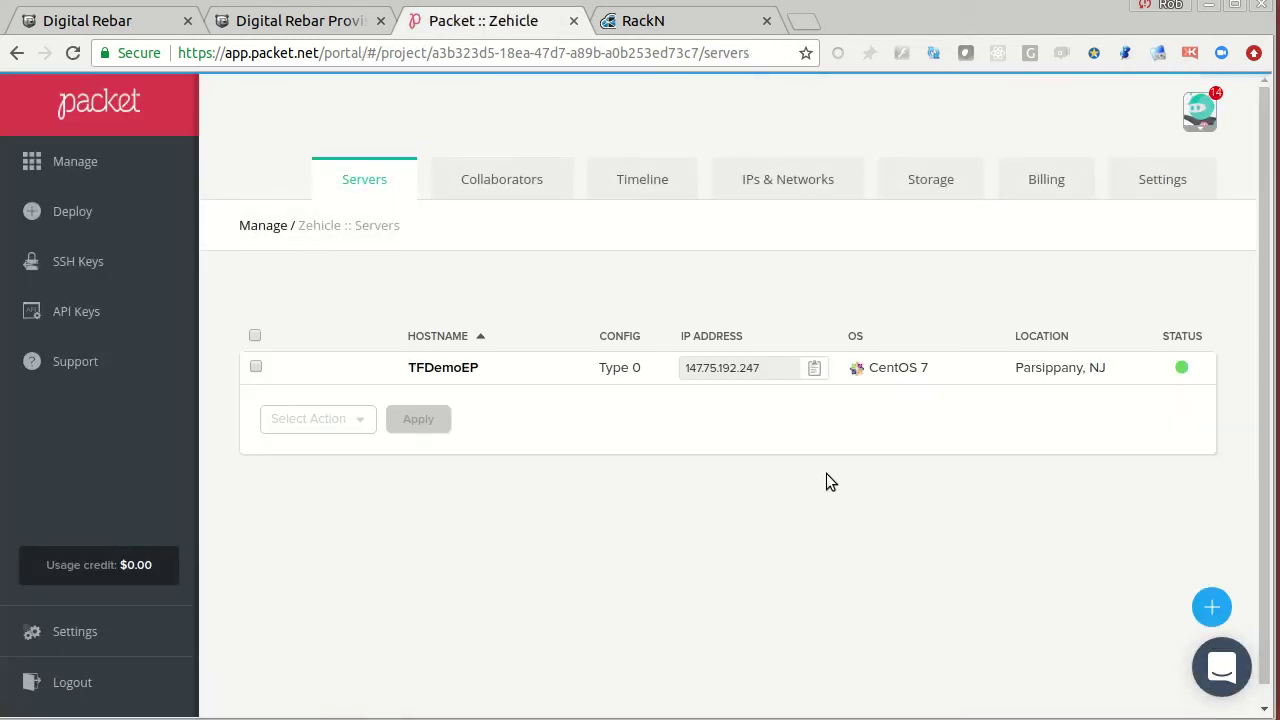
{"action": "scroll", "coordinate": [1086, 571], "scroll_direction": "down", "scroll_amount": 1}
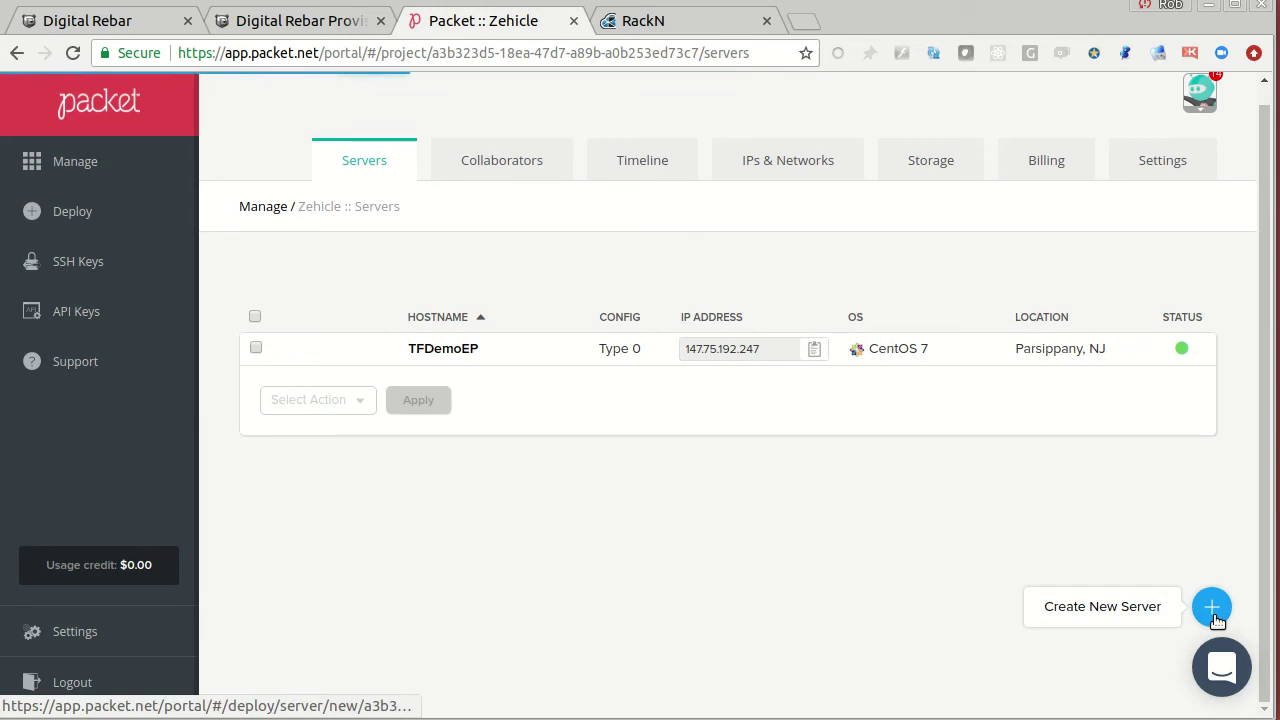
{"action": "left_click", "coordinate": [1213, 610]}
- Configure the new server with hostname TFdemo1, Type 0, CentOS 7 and location Parsippany, NJ
{"action": "left_click", "coordinate": [375, 375]}
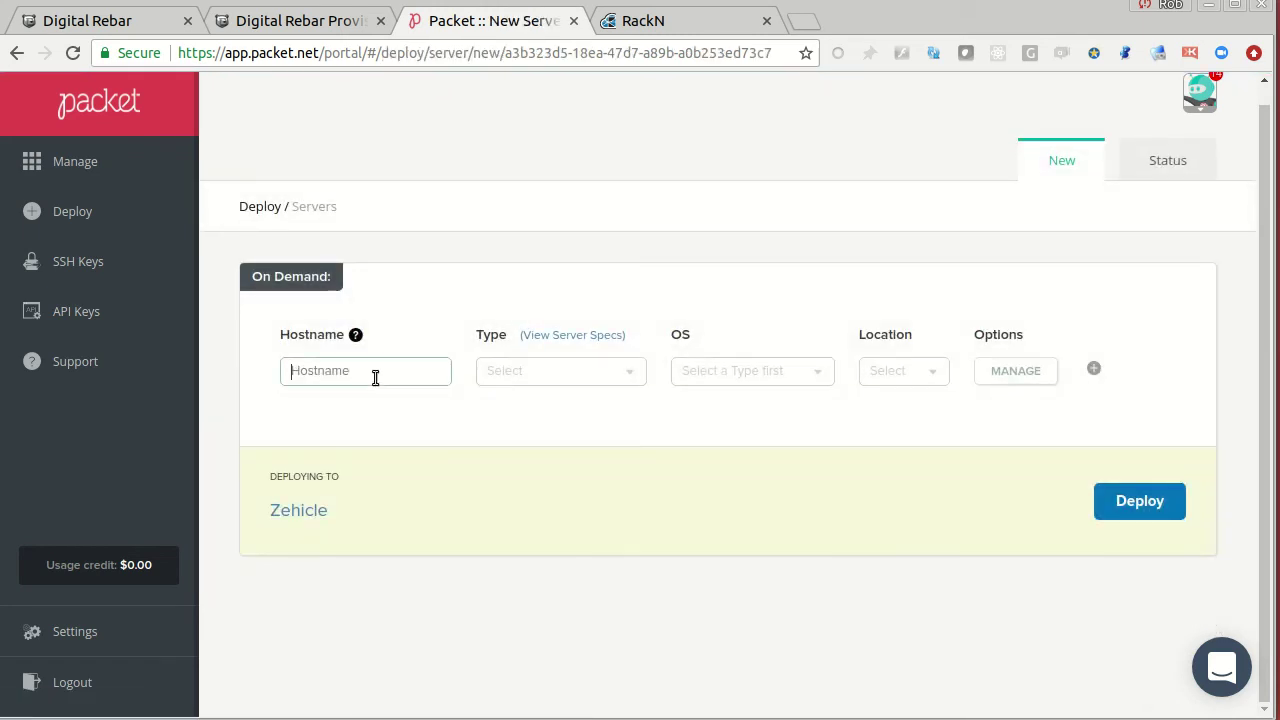
{"action": "type", "text": "TR"}
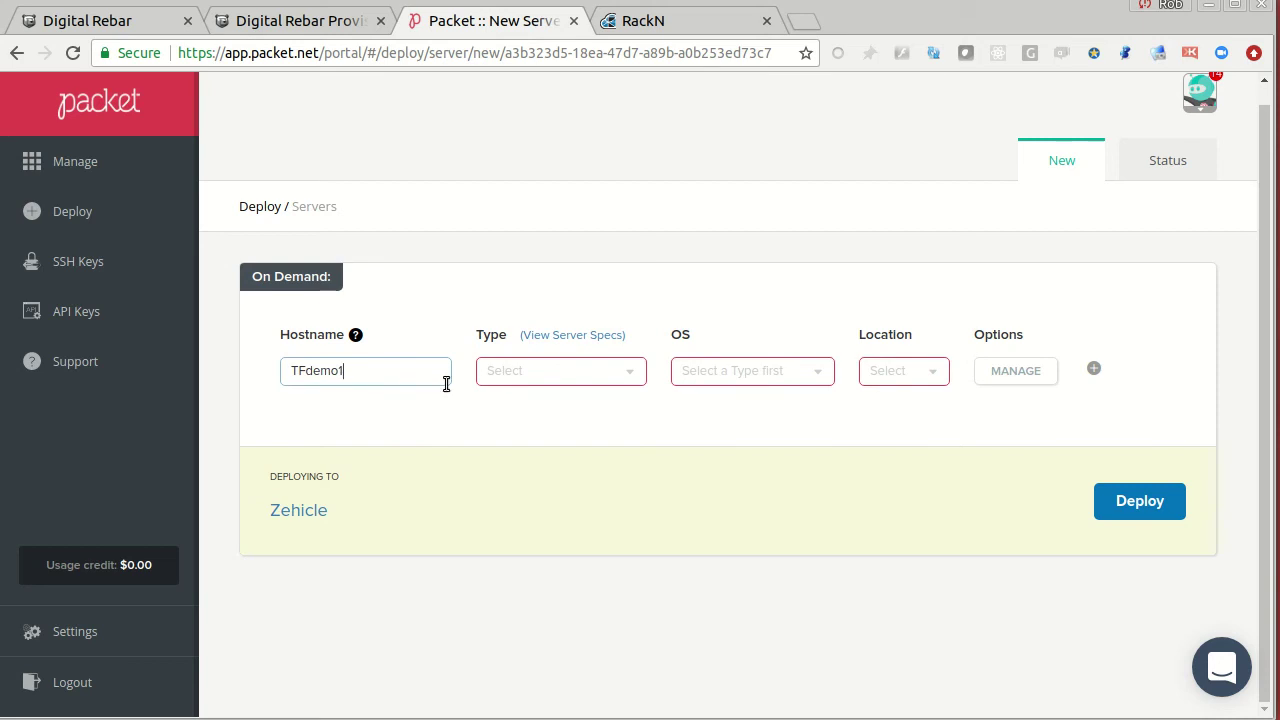
{"action": "left_click", "coordinate": [529, 371]}
{"action": "left_click", "coordinate": [540, 394]}
{"action": "left_click", "coordinate": [769, 378]}
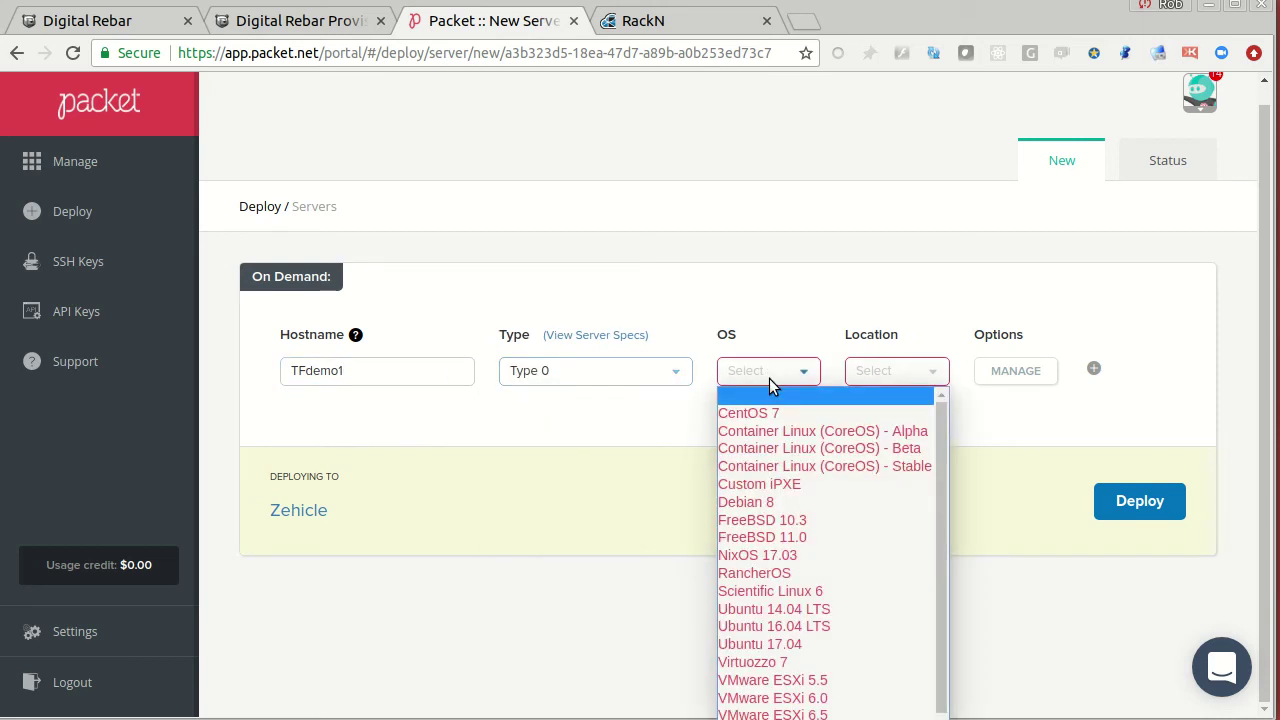
{"action": "left_click", "coordinate": [773, 413]}
{"action": "left_click", "coordinate": [899, 374]}
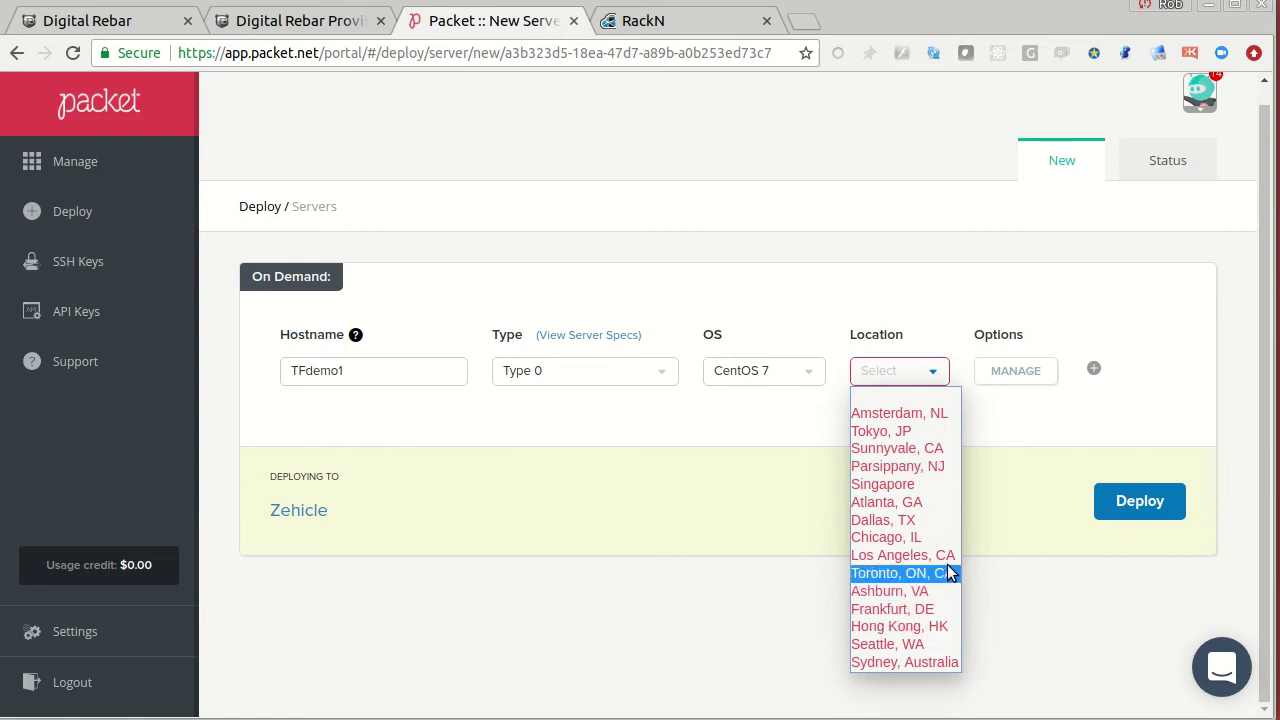
{"action": "left_click", "coordinate": [883, 467]}
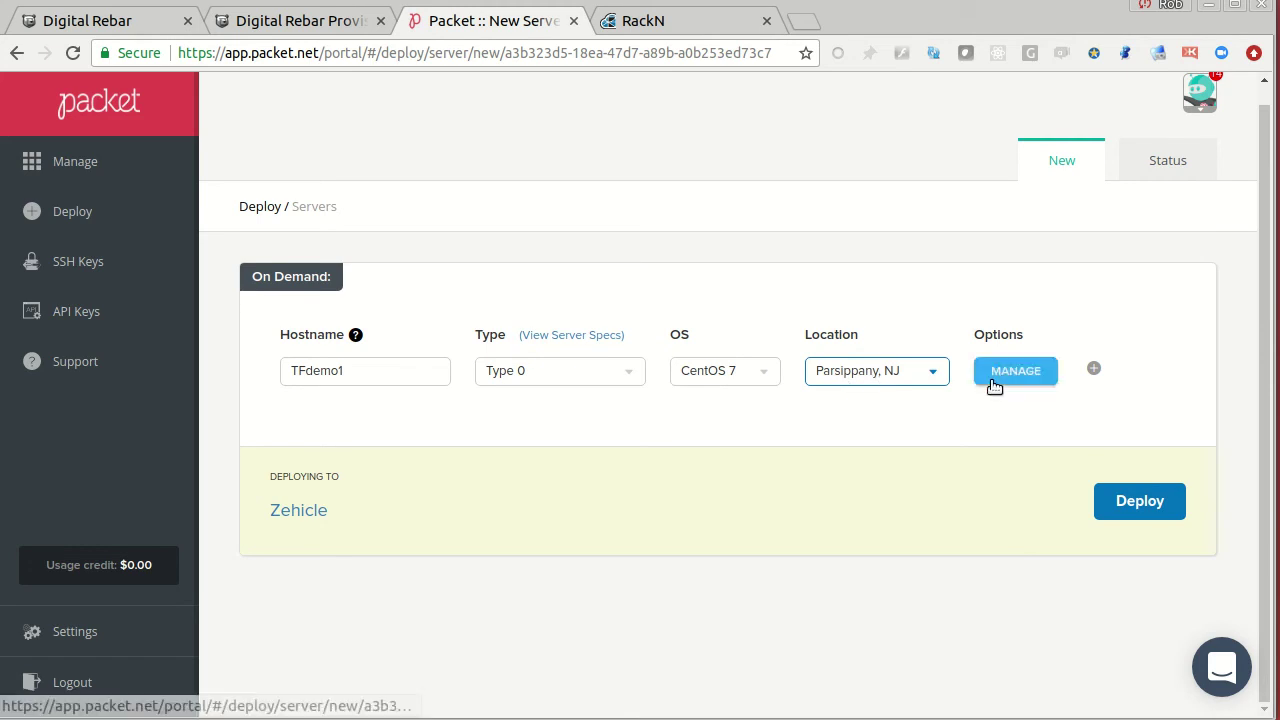
- Look through the server's SSH key, user data, subnet size and spot market options and close them without saving
{"action": "left_click", "coordinate": [1035, 373]}
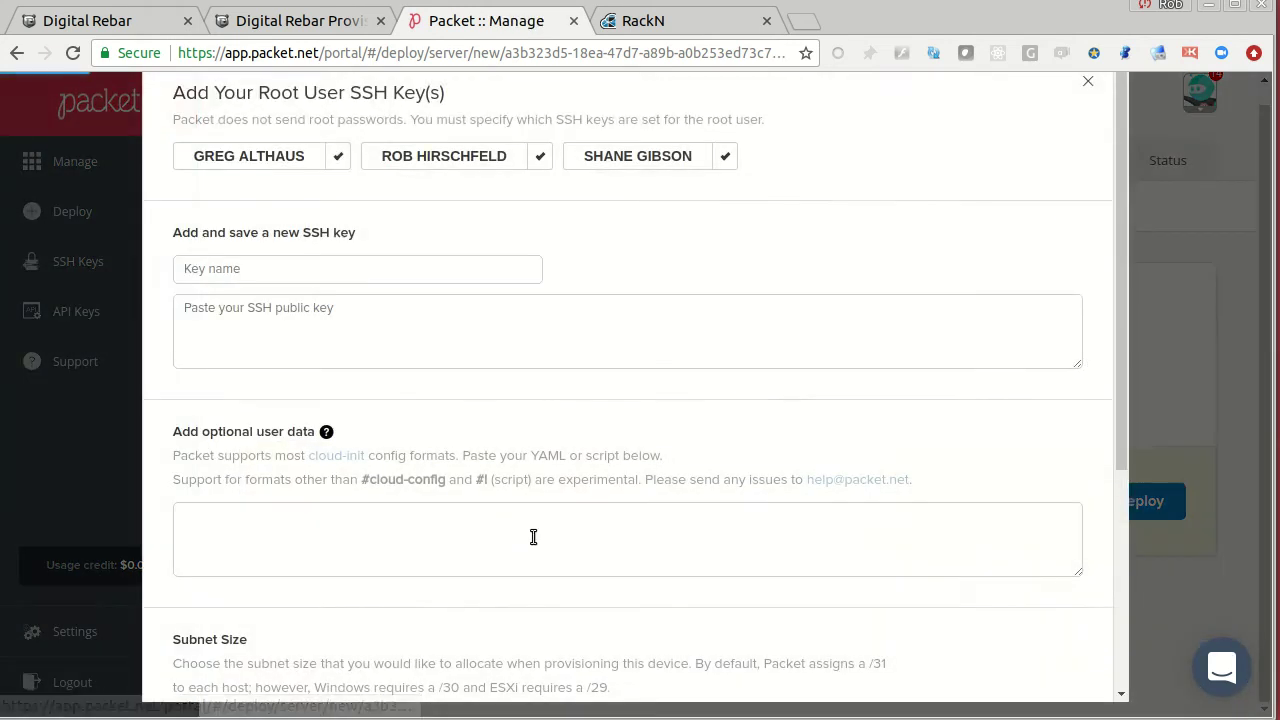
{"action": "scroll", "coordinate": [531, 534], "scroll_direction": "down", "scroll_amount": 4}
{"action": "scroll", "coordinate": [291, 354], "scroll_direction": "up", "scroll_amount": 5}
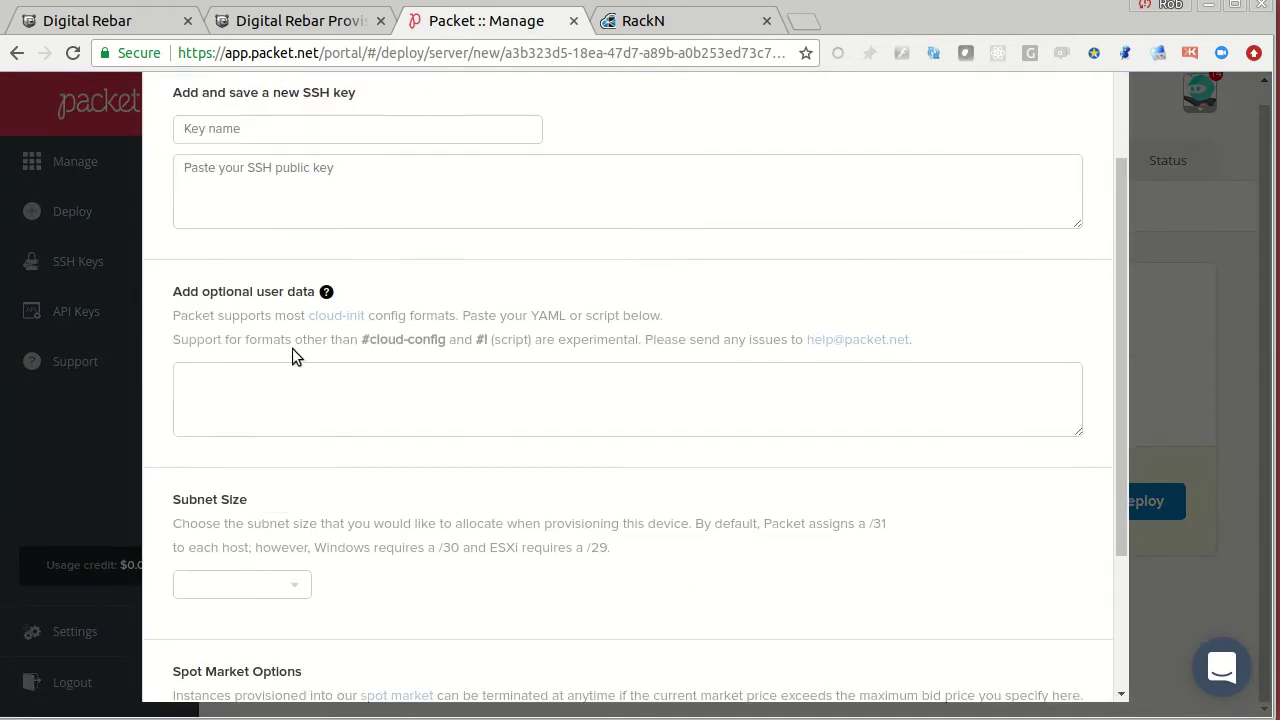
{"action": "scroll", "coordinate": [297, 491], "scroll_direction": "down", "scroll_amount": 5}
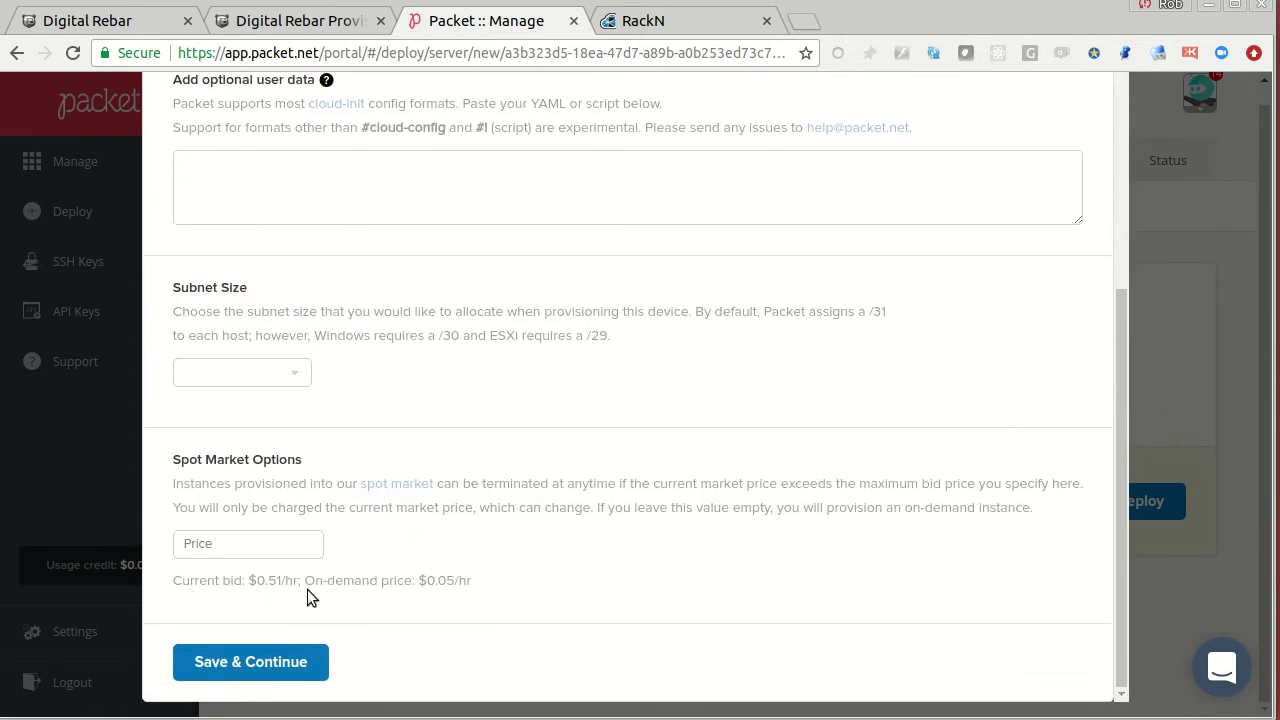
{"action": "scroll", "coordinate": [308, 590], "scroll_direction": "up", "scroll_amount": 3}
{"action": "scroll", "coordinate": [305, 588], "scroll_direction": "down", "scroll_amount": 3}
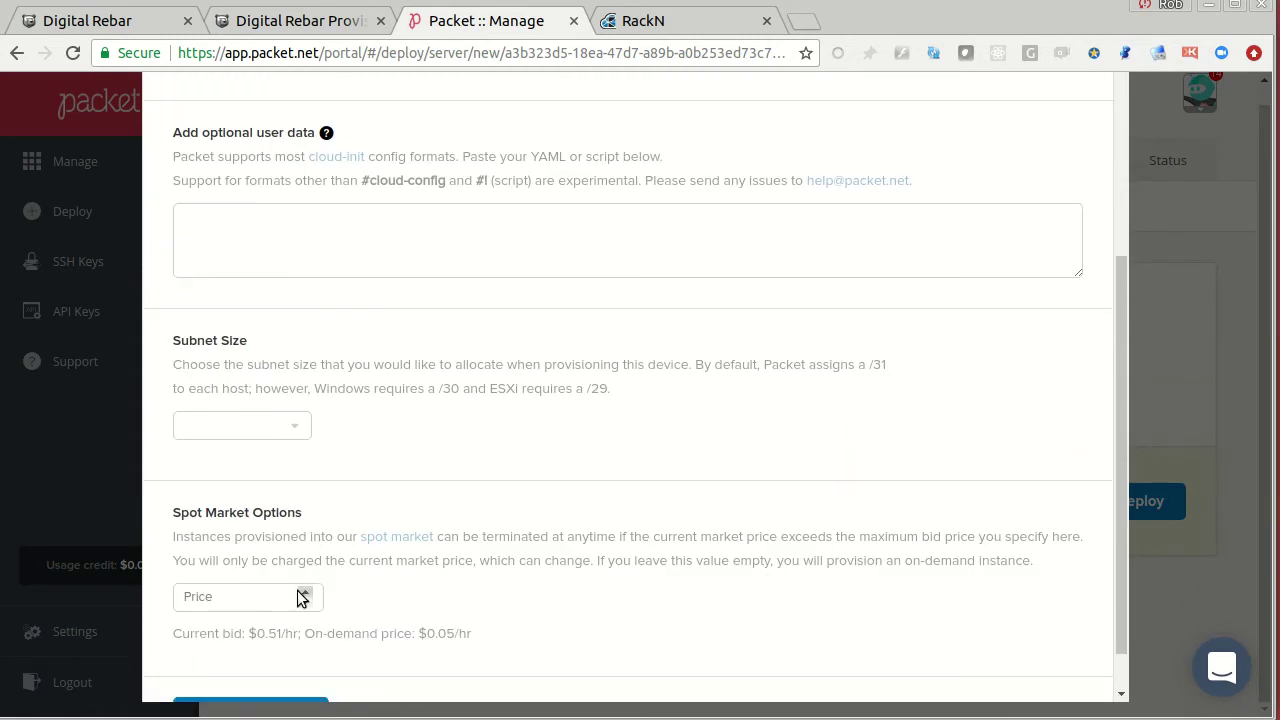
{"action": "scroll", "coordinate": [301, 597], "scroll_direction": "down", "scroll_amount": 1}
{"action": "scroll", "coordinate": [1000, 330], "scroll_direction": "up", "scroll_amount": 1}
{"action": "left_click", "coordinate": [1152, 178]}
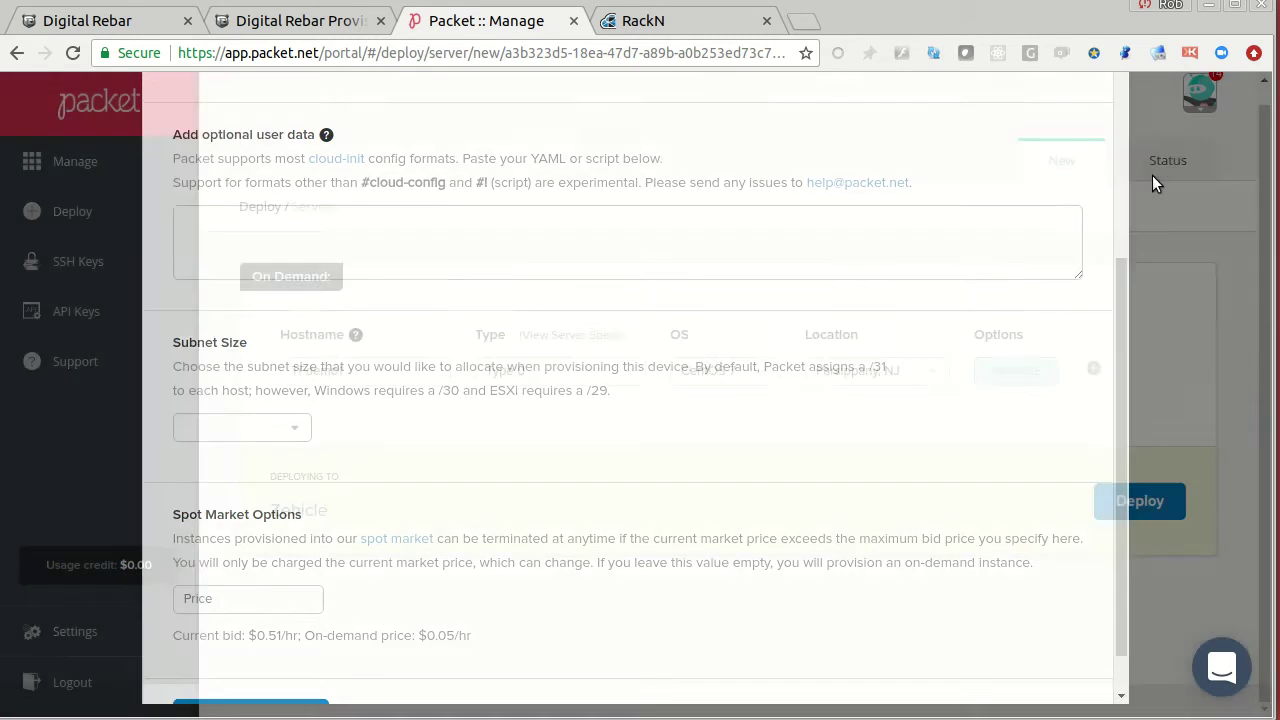
{"action": "left_click", "coordinate": [731, 381]}
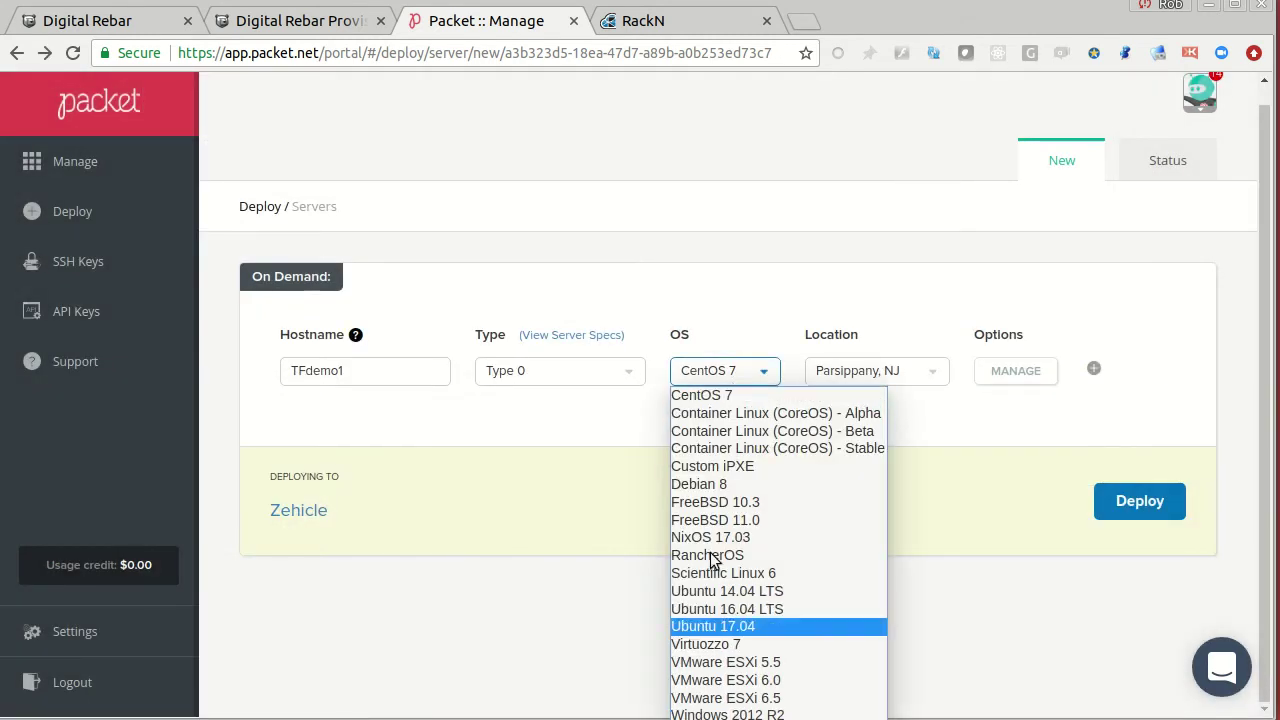
{"action": "left_click", "coordinate": [727, 467]}
{"action": "left_click", "coordinate": [682, 409]}
{"action": "type", "text": "http://"}
{"action": "type", "text": "47.75.192.247"}
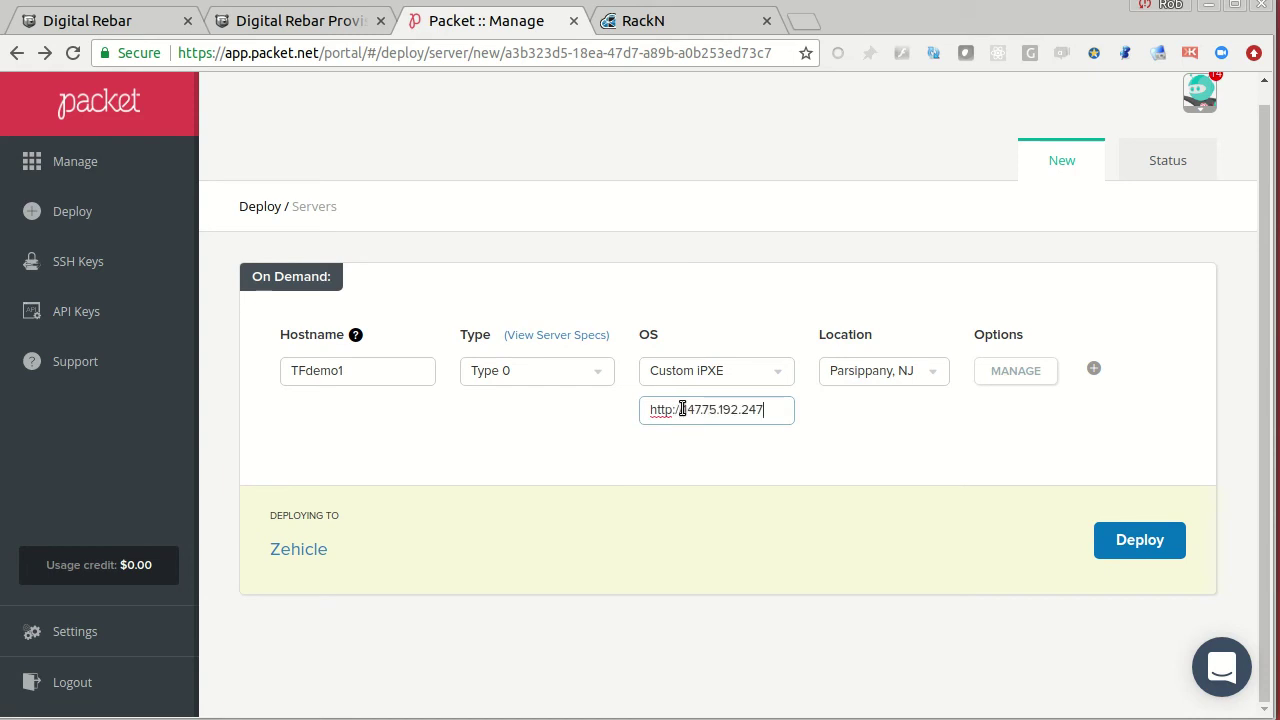
{"action": "type", "text": ":8091"}
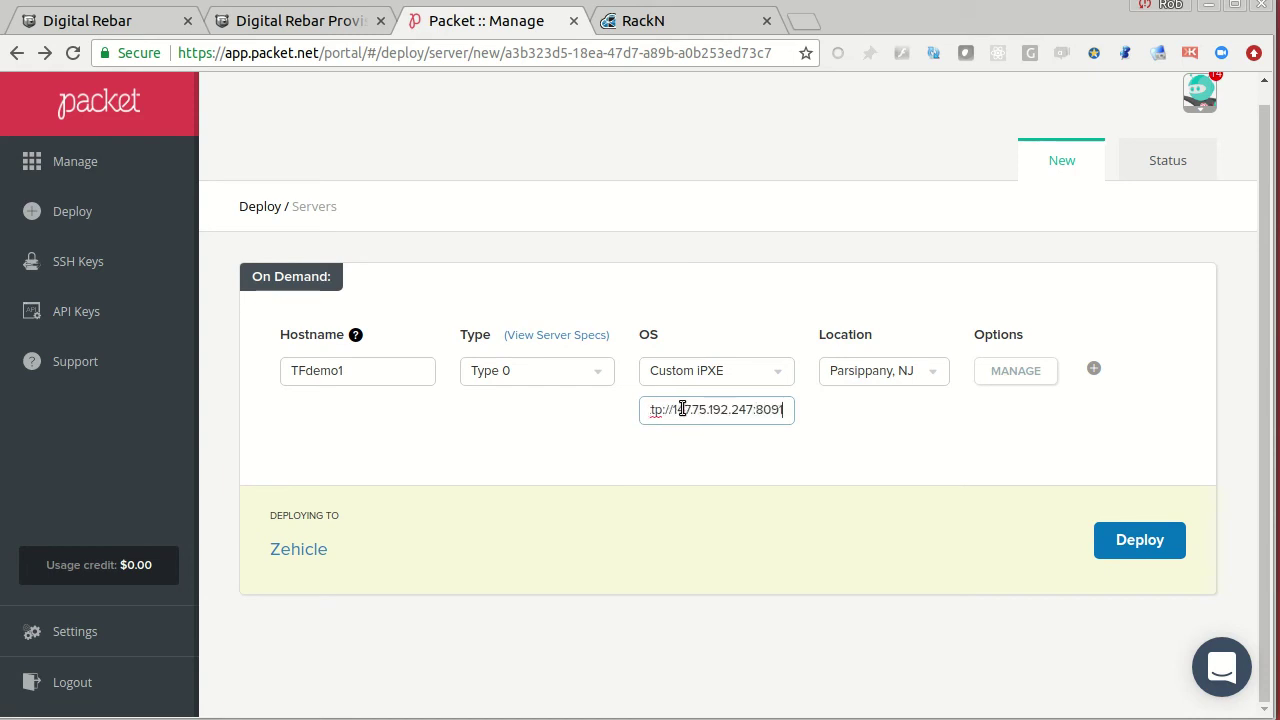
{"action": "type", "text": "/"}
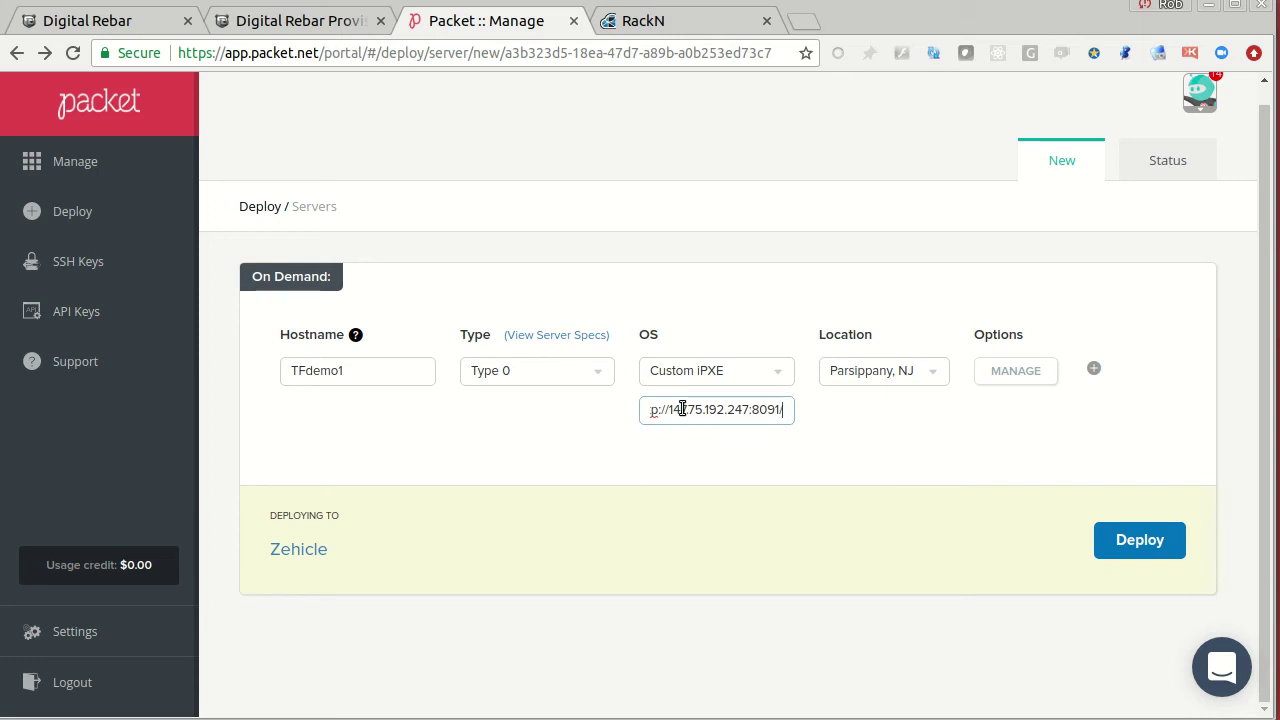
{"action": "type", "text": "default.ipxe"}
{"action": "left_click", "coordinate": [849, 447]}
- Go to the Network / Boot Options of the server, save its options and recheck the iPXE URL
{"action": "left_click", "coordinate": [1015, 375]}
{"action": "scroll", "coordinate": [729, 600], "scroll_direction": "down", "scroll_amount": 3}
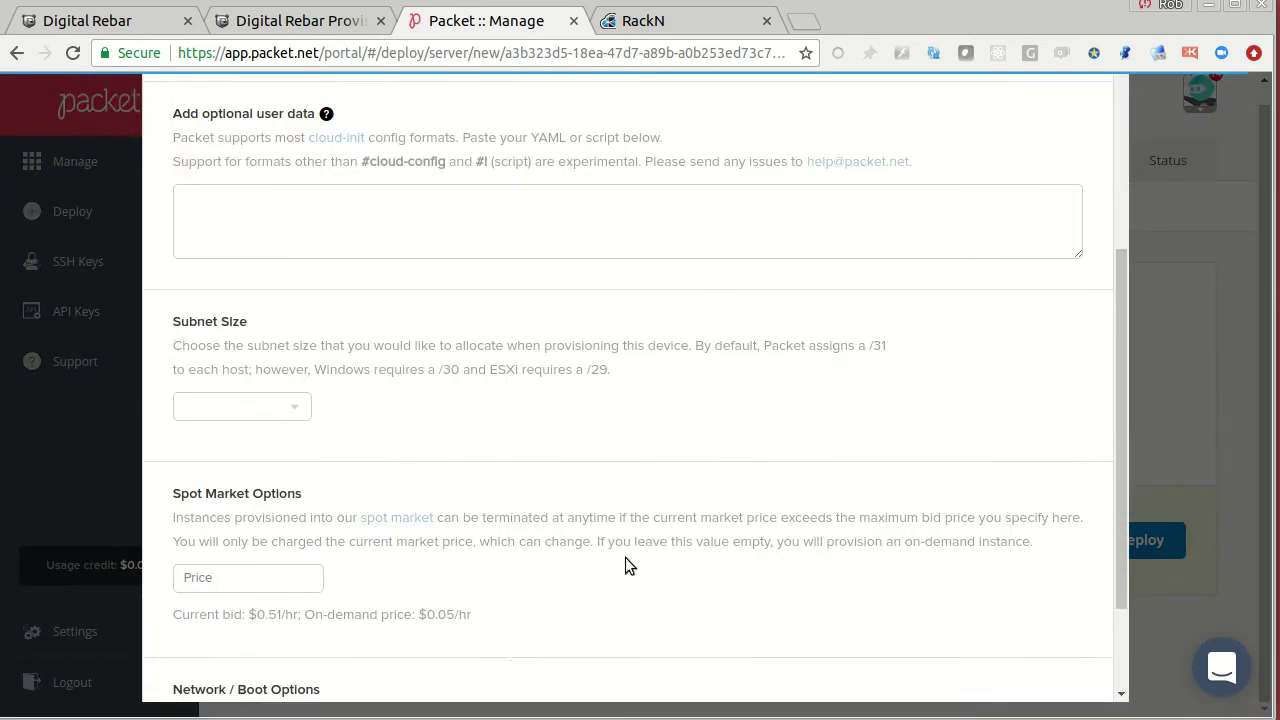
{"action": "scroll", "coordinate": [625, 567], "scroll_direction": "down", "scroll_amount": 2}
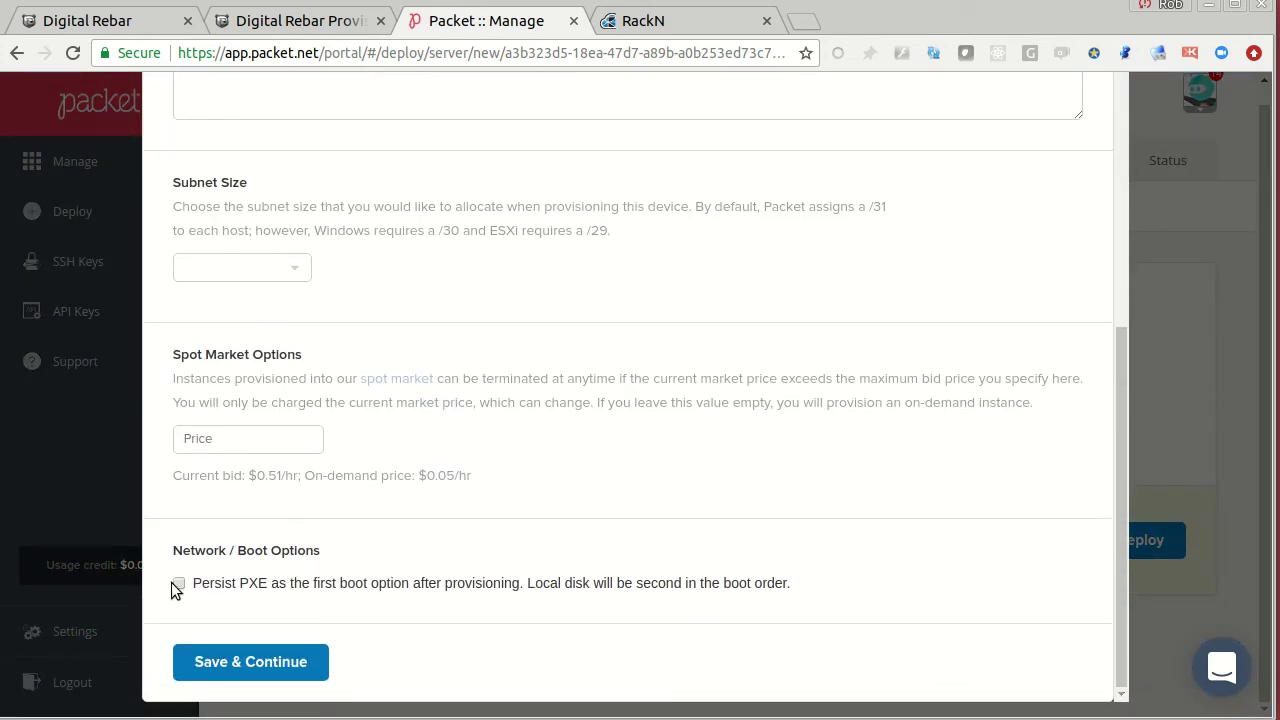
{"action": "left_click", "coordinate": [250, 662]}
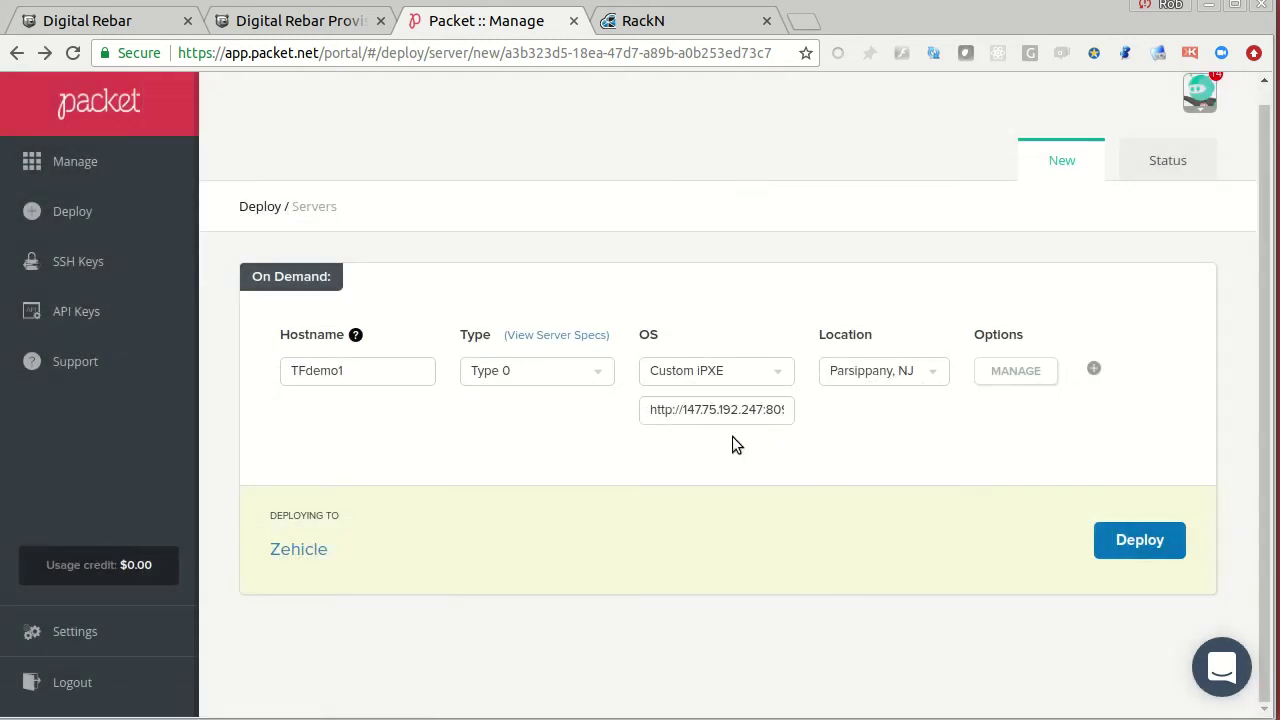
{"action": "left_click_drag", "start_coordinate": [660, 412], "coordinate": [791, 411]}
{"action": "left_click", "coordinate": [717, 410]}
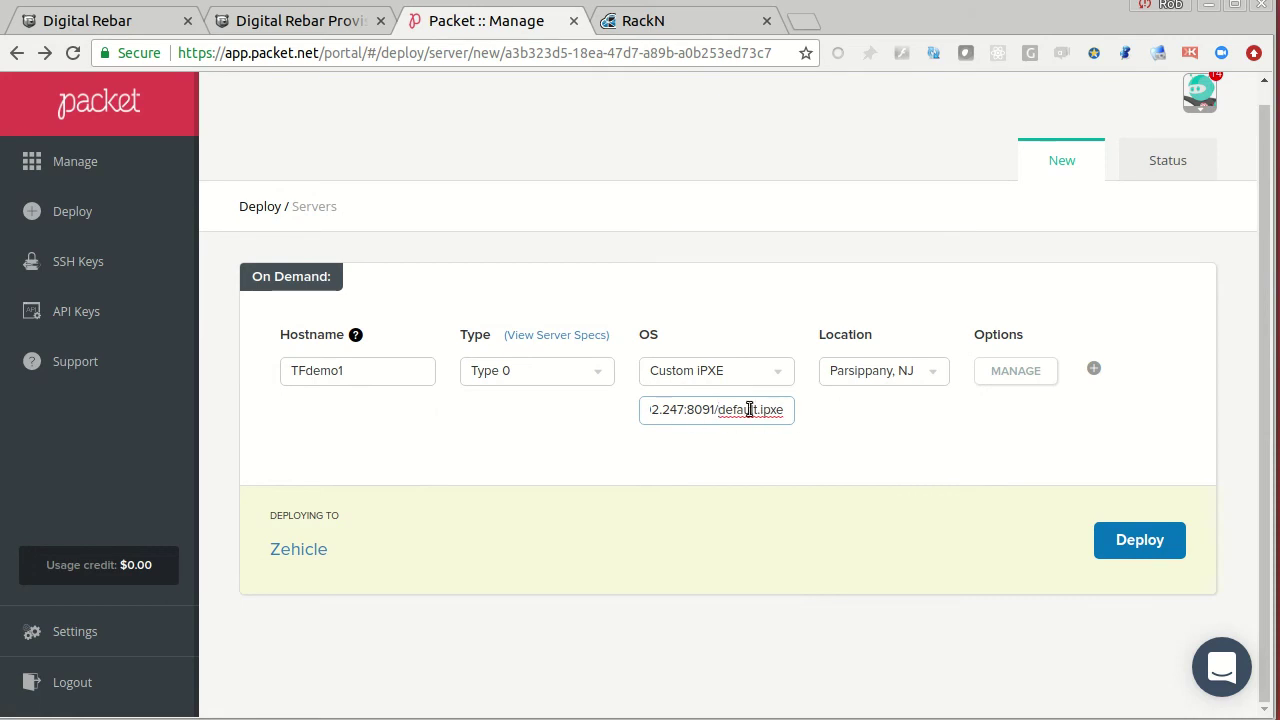
- Add two more servers with the same configuration and deploy all three
{"action": "left_click", "coordinate": [1093, 369]}
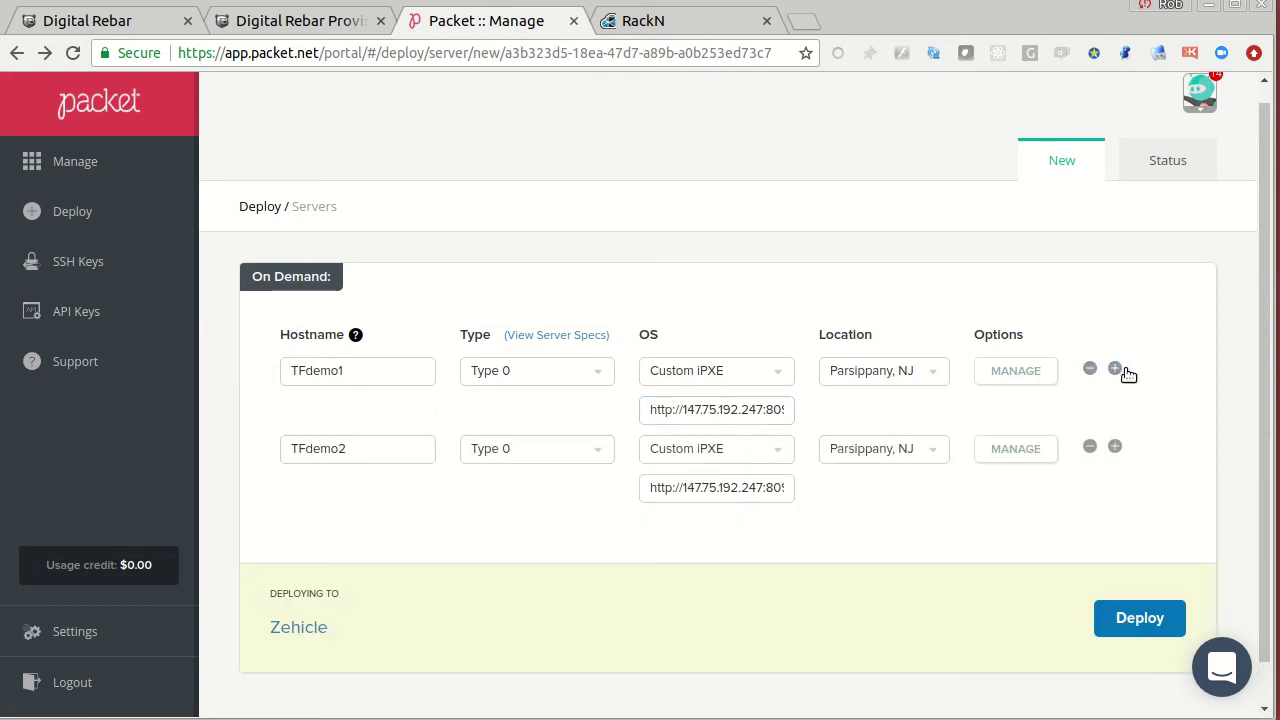
{"action": "left_click", "coordinate": [1115, 369]}
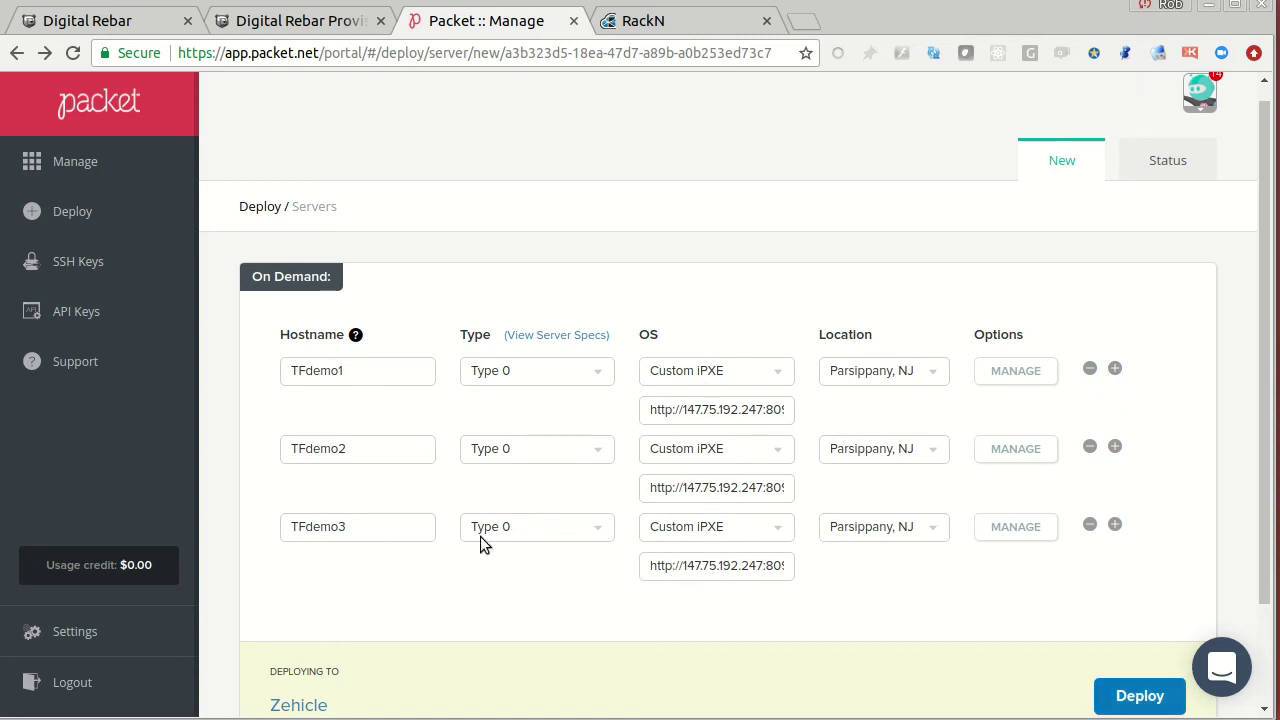
{"action": "left_click", "coordinate": [1125, 703]}
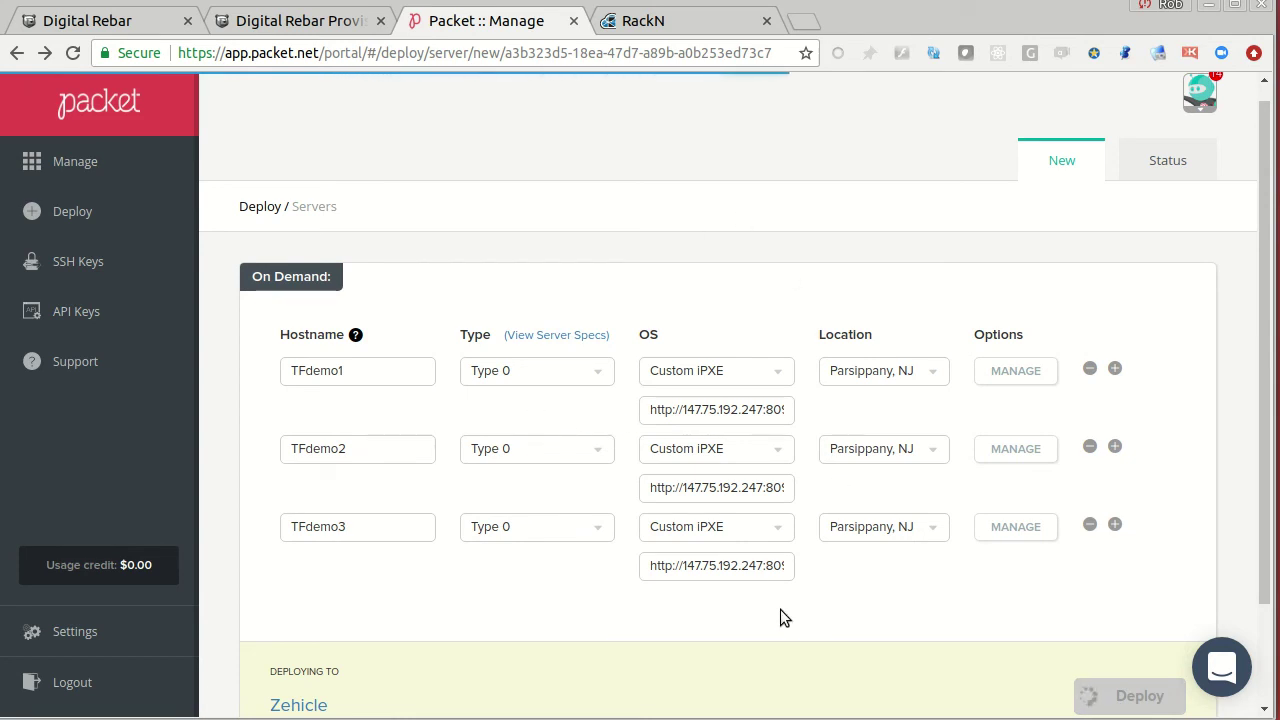
- Copy the first server's iPXE URL and open it in a new browser tab
{"action": "double_click", "coordinate": [658, 409]}
{"action": "triple_click", "coordinate": [658, 409]}
{"action": "key", "text": "ctrl+c"}
{"action": "key", "text": "ctrl+t"}
{"action": "key", "text": "ctrl+v"}
{"action": "key", "text": "Return"}
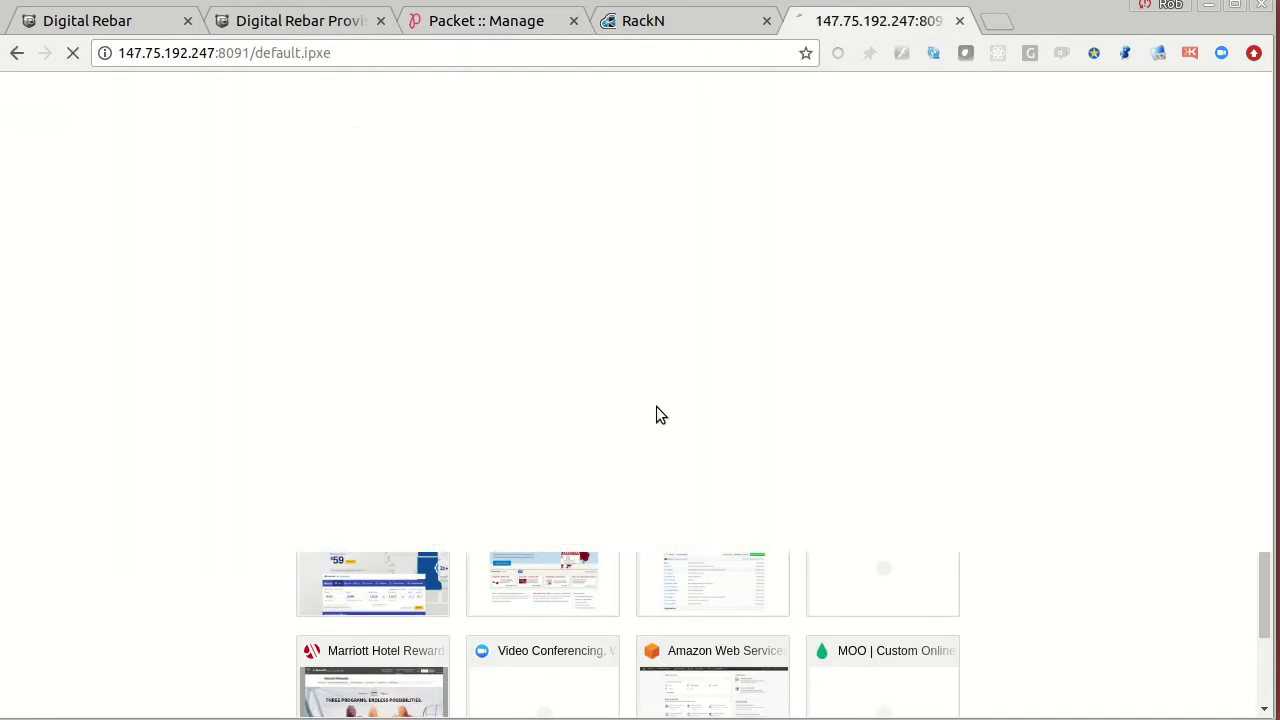
- Examine the chain, kernel and initrd lines of the default.ipxe boot script and close its page
{"action": "left_click_drag", "start_coordinate": [225, 82], "coordinate": [299, 209]}
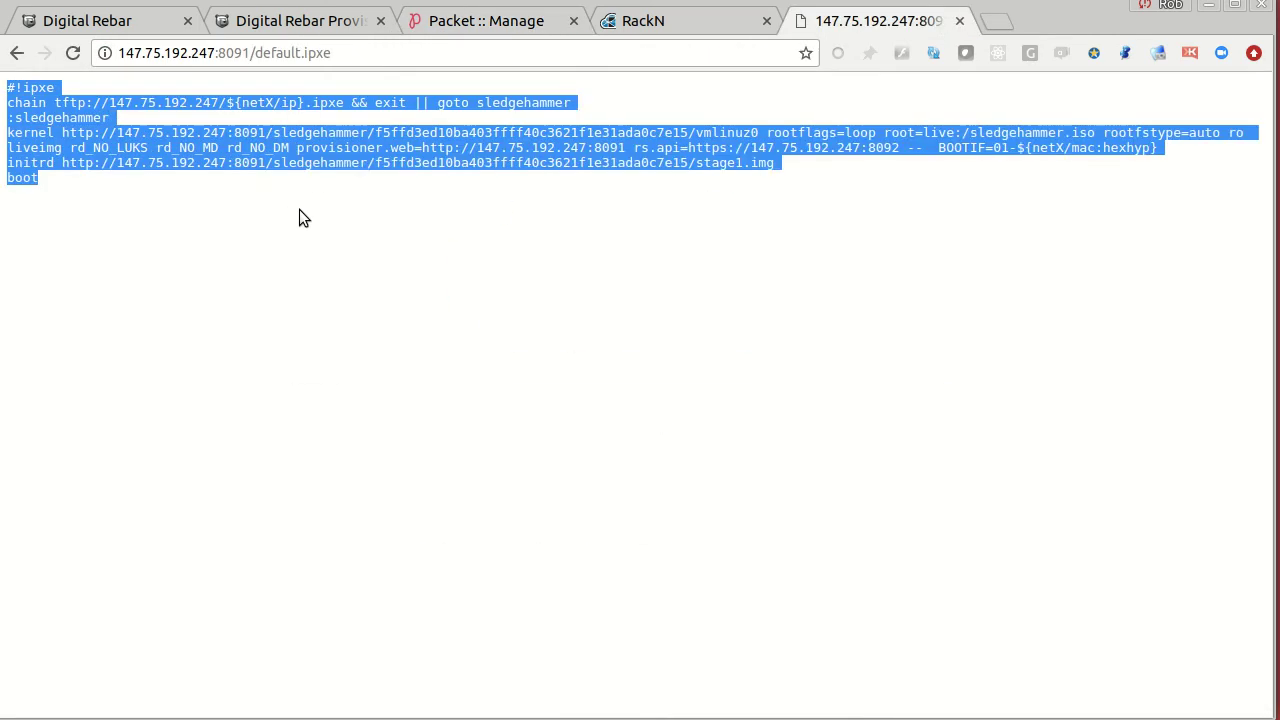
{"action": "left_click", "coordinate": [299, 209]}
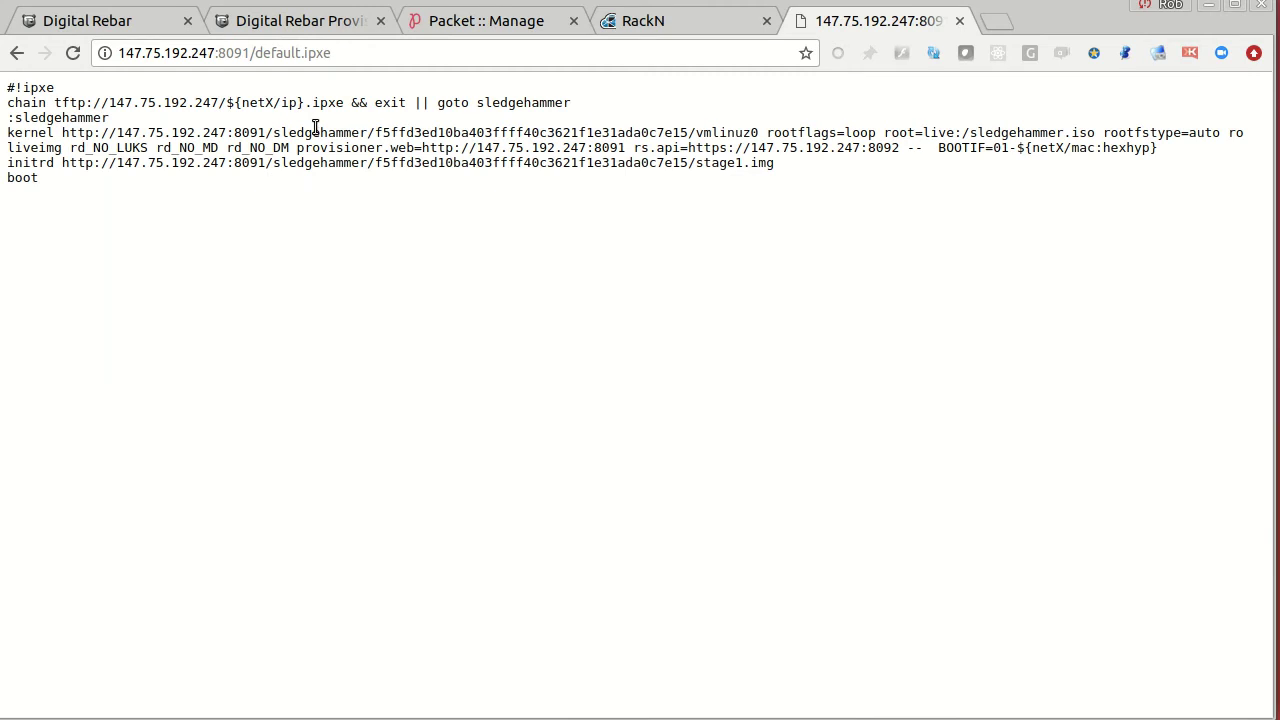
{"action": "left_click_drag", "start_coordinate": [238, 101], "coordinate": [577, 191]}
{"action": "left_click", "coordinate": [577, 191]}
{"action": "left_click_drag", "start_coordinate": [352, 79], "coordinate": [360, 182]}
{"action": "left_click", "coordinate": [360, 182]}
{"action": "left_click", "coordinate": [960, 20]}
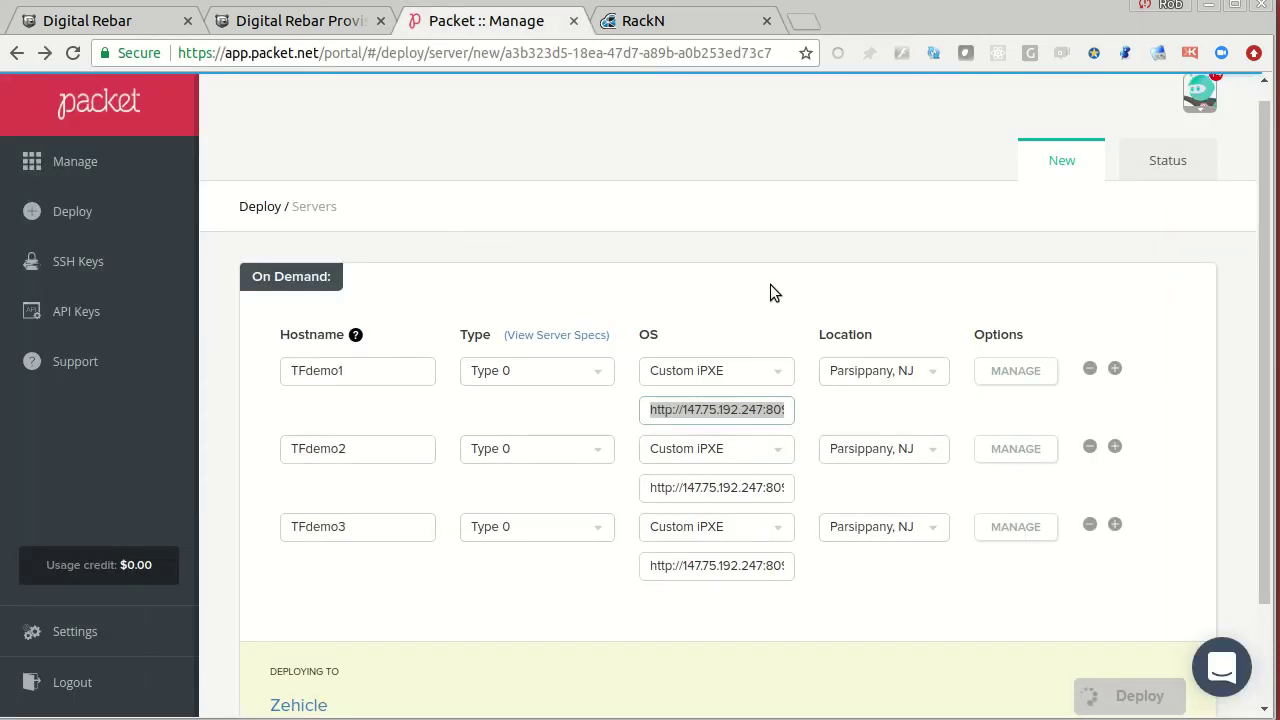
- Return to the RackN portal and review the plugin providers installed on the endpoint
{"action": "left_click", "coordinate": [352, 28]}
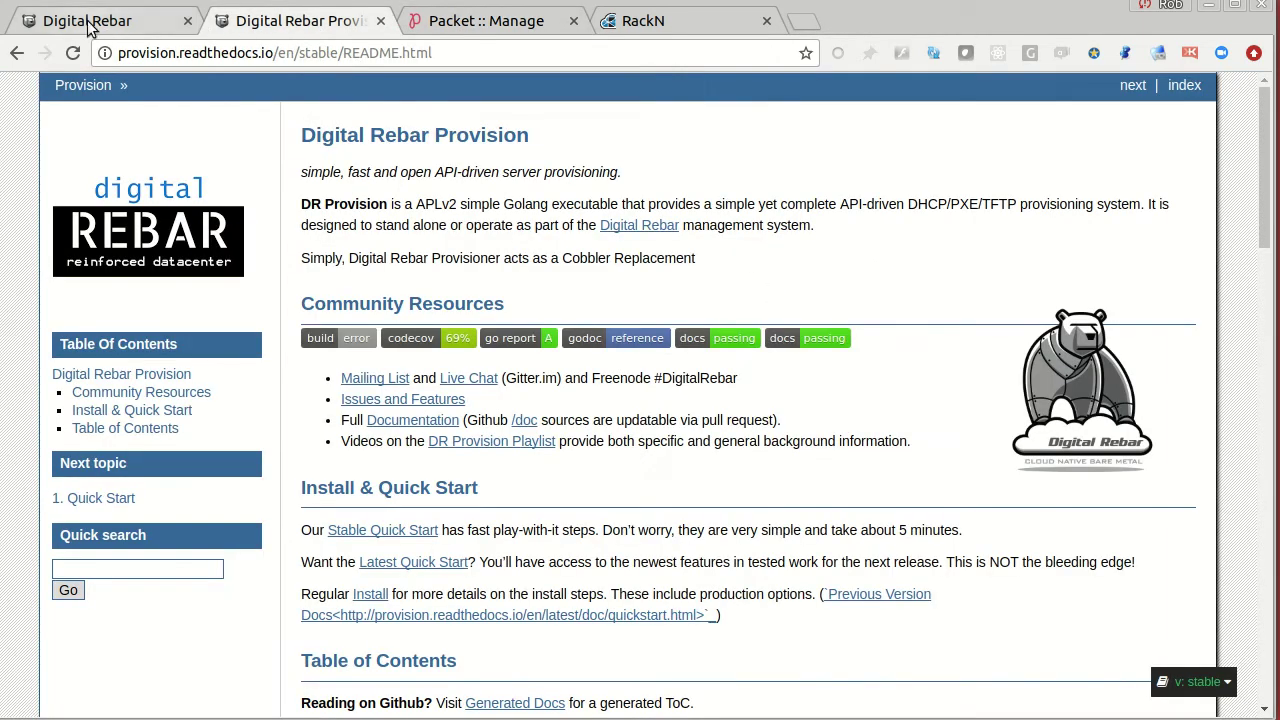
{"action": "left_click", "coordinate": [118, 27]}
{"action": "left_click", "coordinate": [654, 25]}
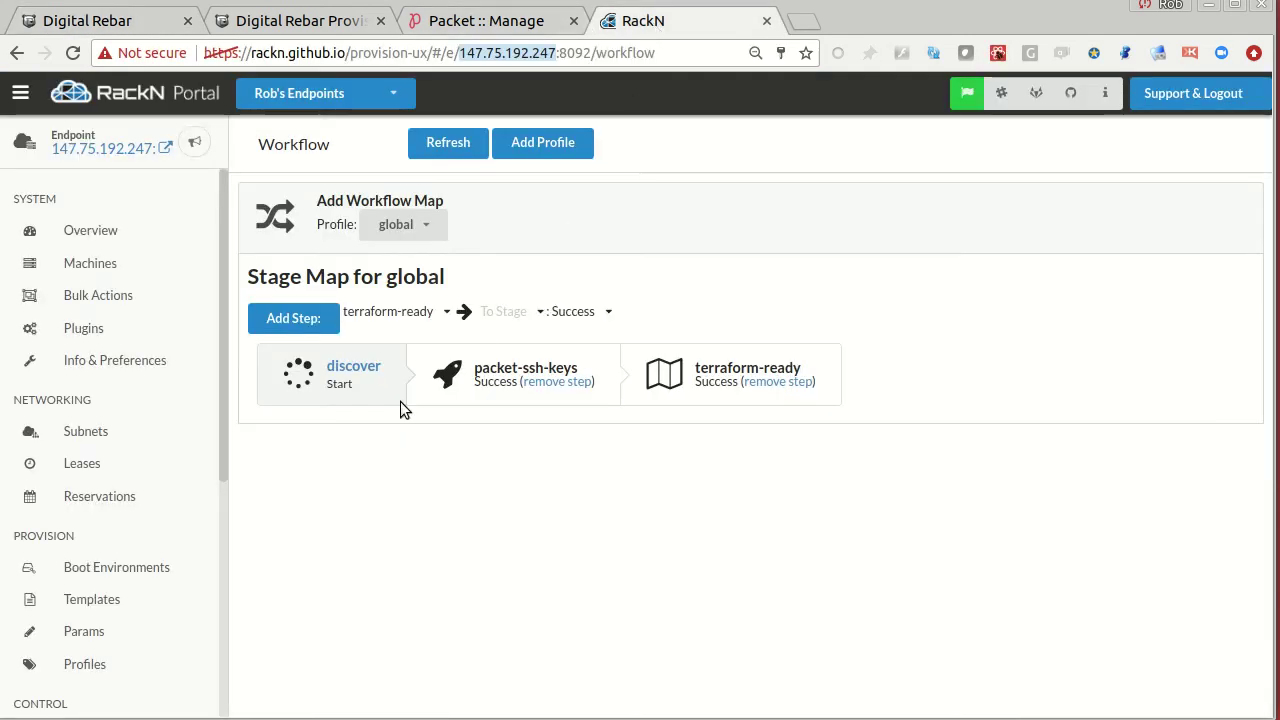
{"action": "mouse_move", "coordinate": [223, 440]}
{"action": "left_mouse_down"}
{"action": "mouse_move", "coordinate": [219, 486]}
{"action": "mouse_move", "coordinate": [215, 420]}
{"action": "left_mouse_up"}
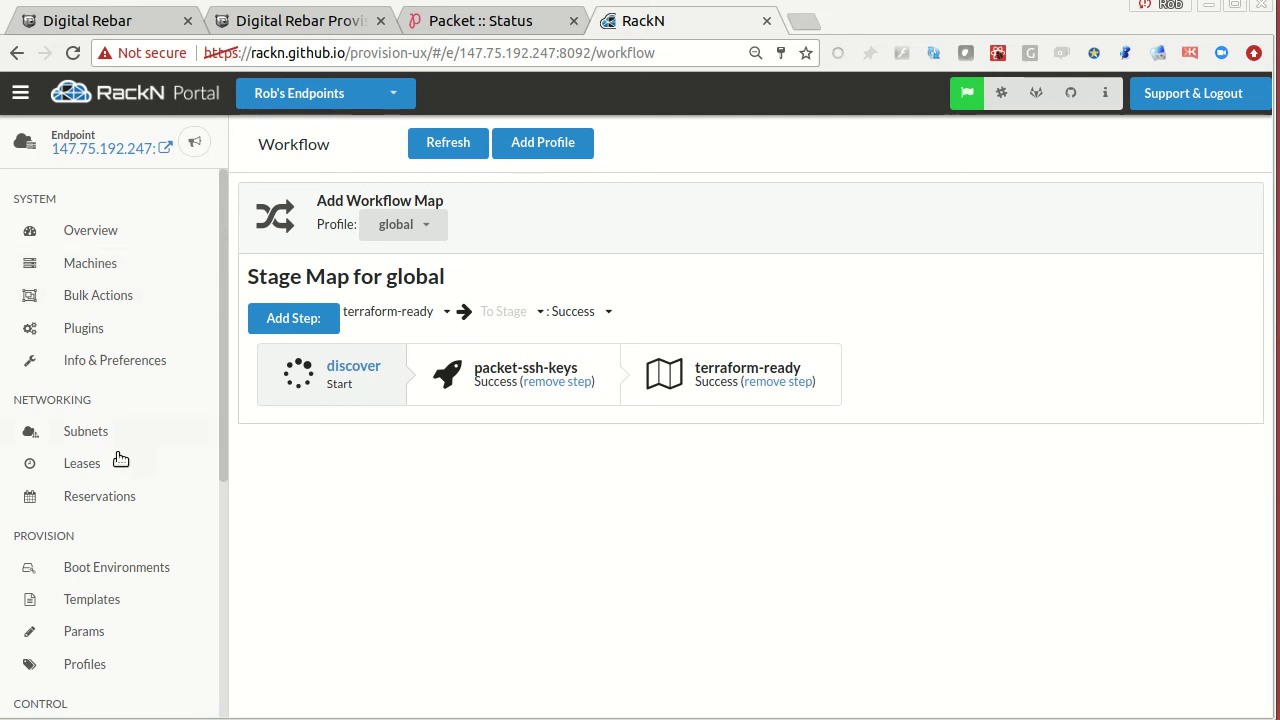
{"action": "scroll", "coordinate": [117, 490], "scroll_direction": "down", "scroll_amount": 5}
{"action": "scroll", "coordinate": [117, 514], "scroll_direction": "down", "scroll_amount": 3}
{"action": "left_click", "coordinate": [100, 560]}
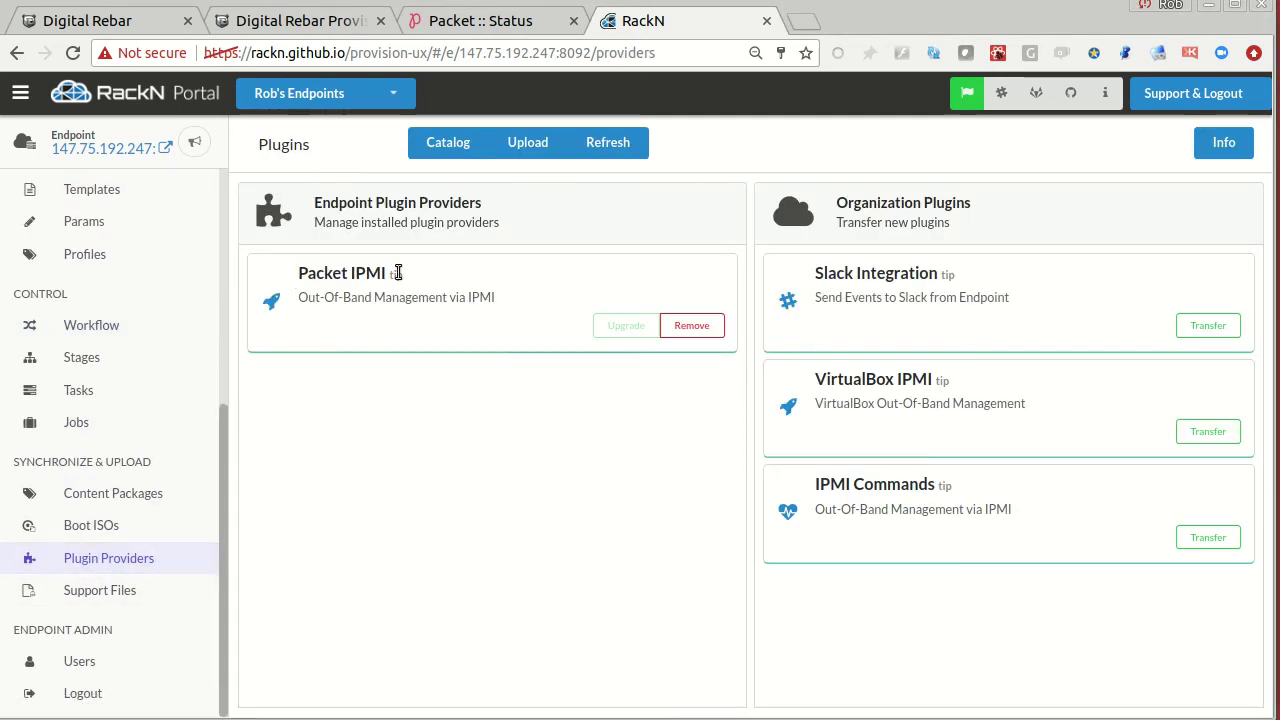
{"action": "scroll", "coordinate": [118, 366], "scroll_direction": "up", "scroll_amount": 8}
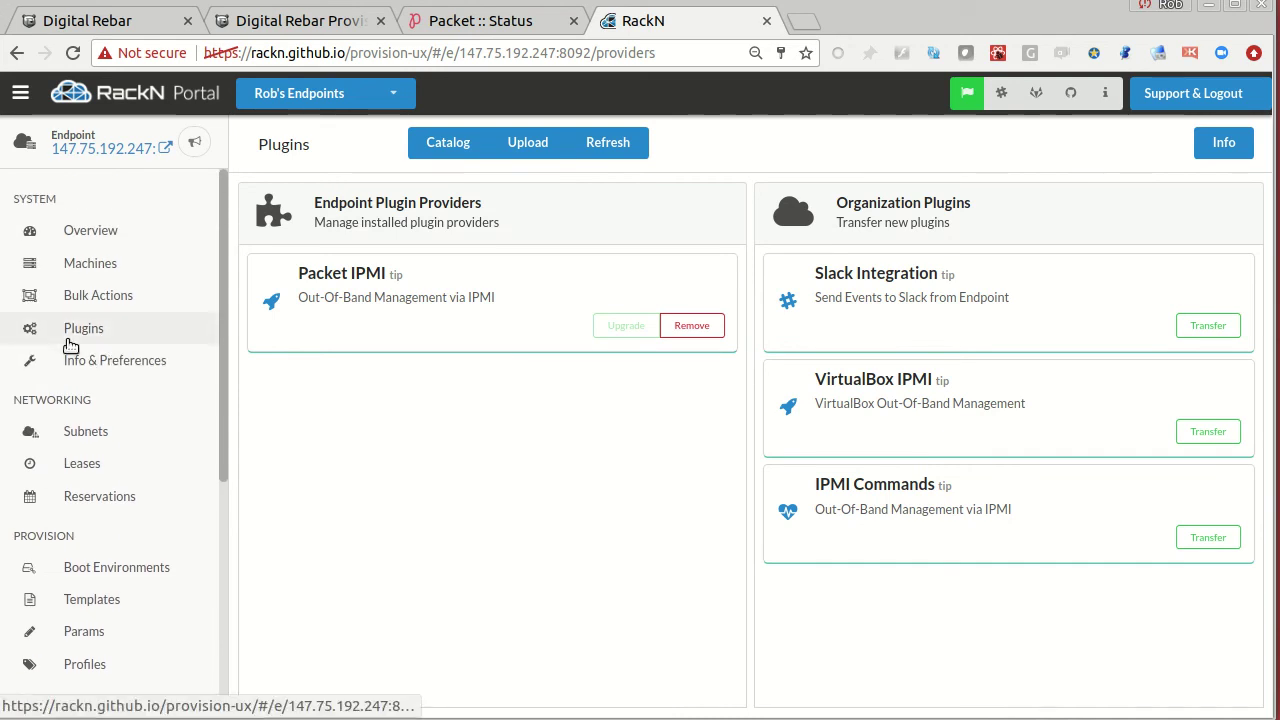
- Start a new plugin on the endpoint using the packet-ipmi provider
{"action": "left_click", "coordinate": [80, 334]}
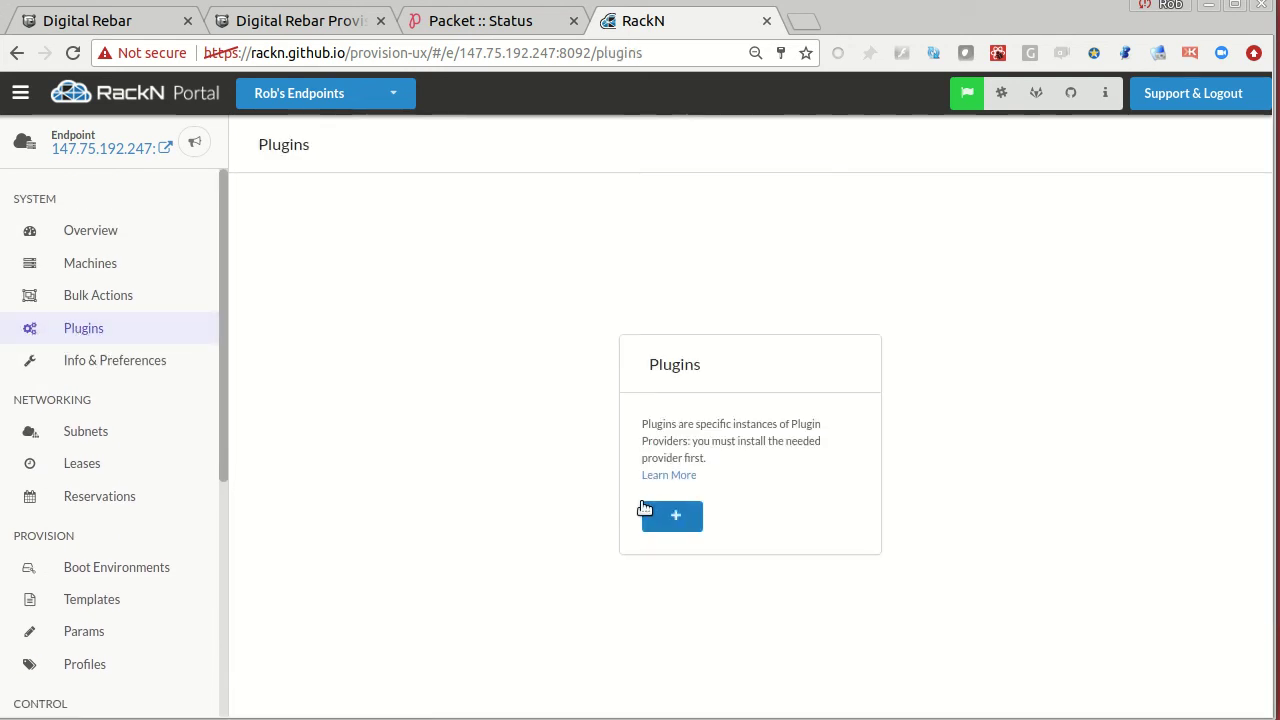
{"action": "left_click", "coordinate": [670, 522]}
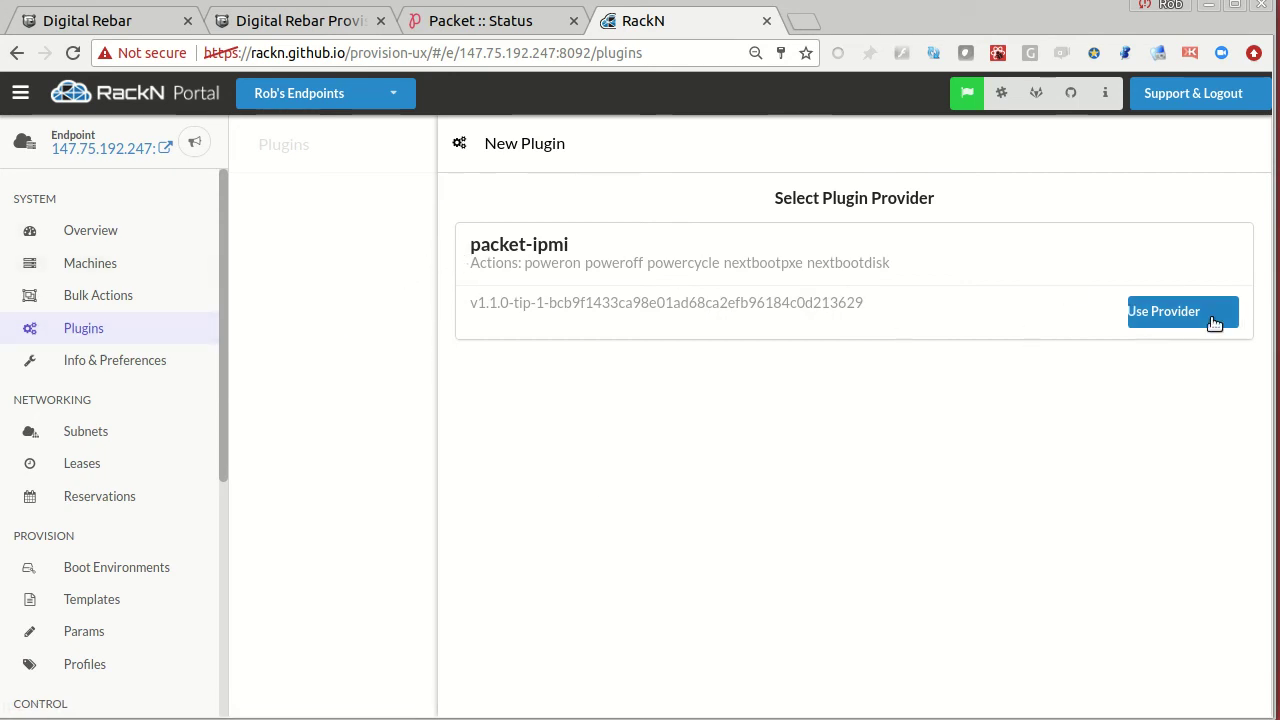
{"action": "left_click", "coordinate": [1140, 318]}
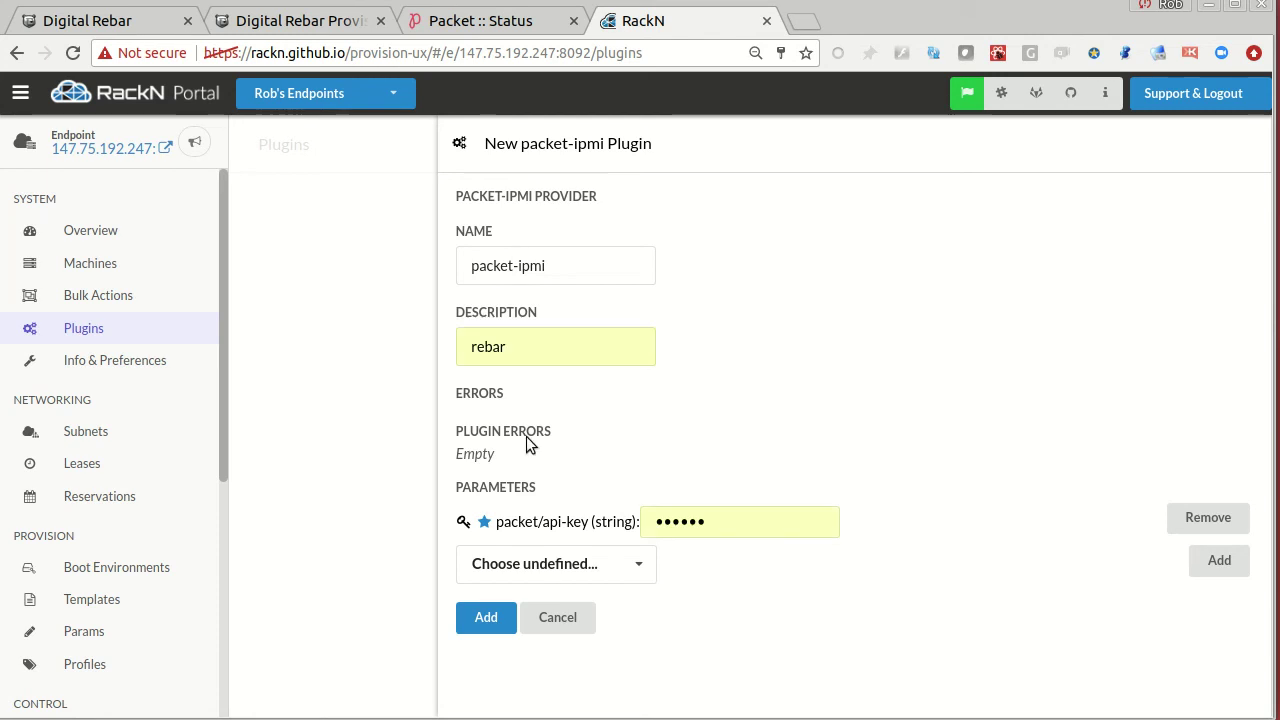
- Replace the packet/api-key parameter value with the Packet API key and add the packet-ipmi plugin
{"action": "left_click", "coordinate": [761, 525]}
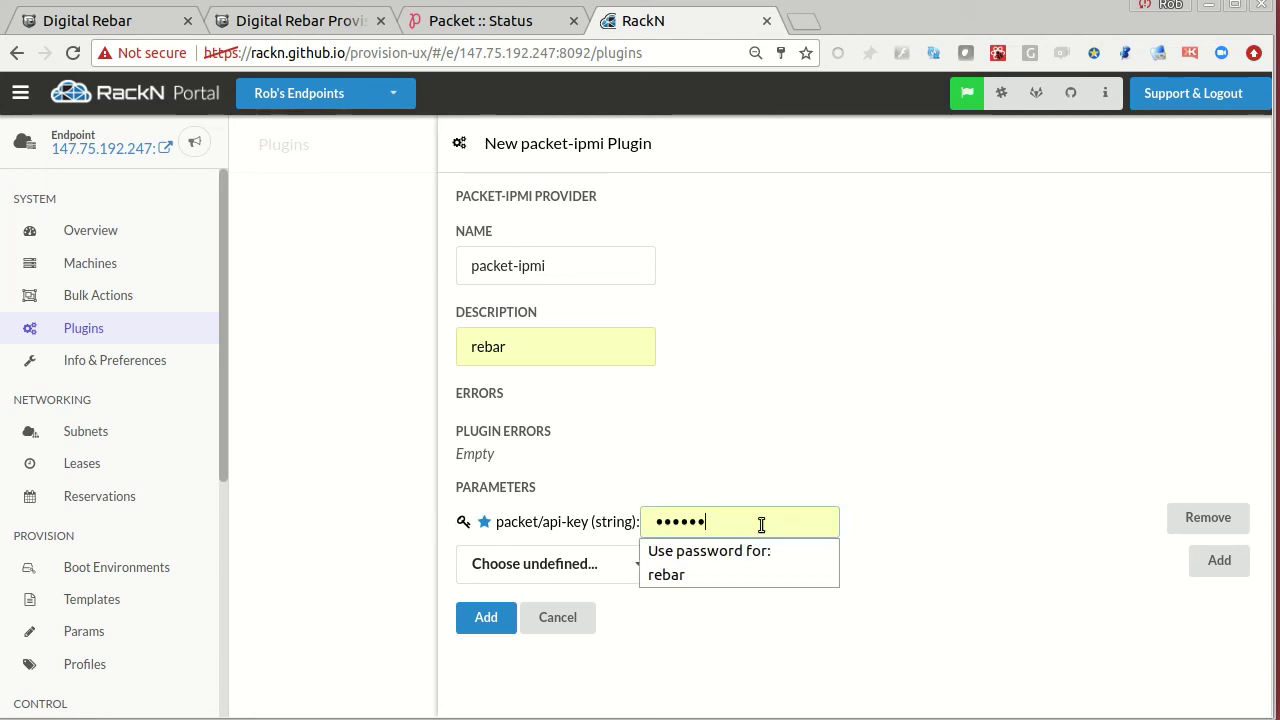
{"action": "left_click", "coordinate": [1121, 451]}
{"action": "left_click", "coordinate": [794, 521]}
{"action": "key", "text": "Escape"}
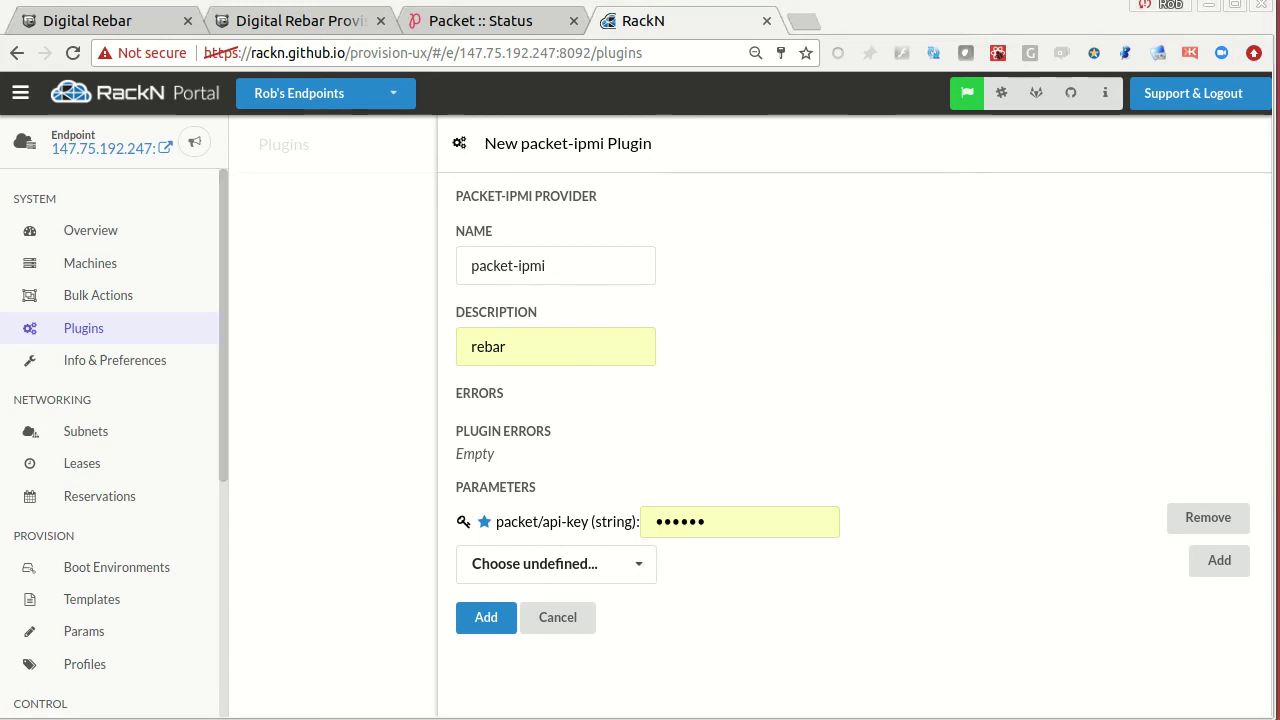
{"action": "key", "text": "Down"}
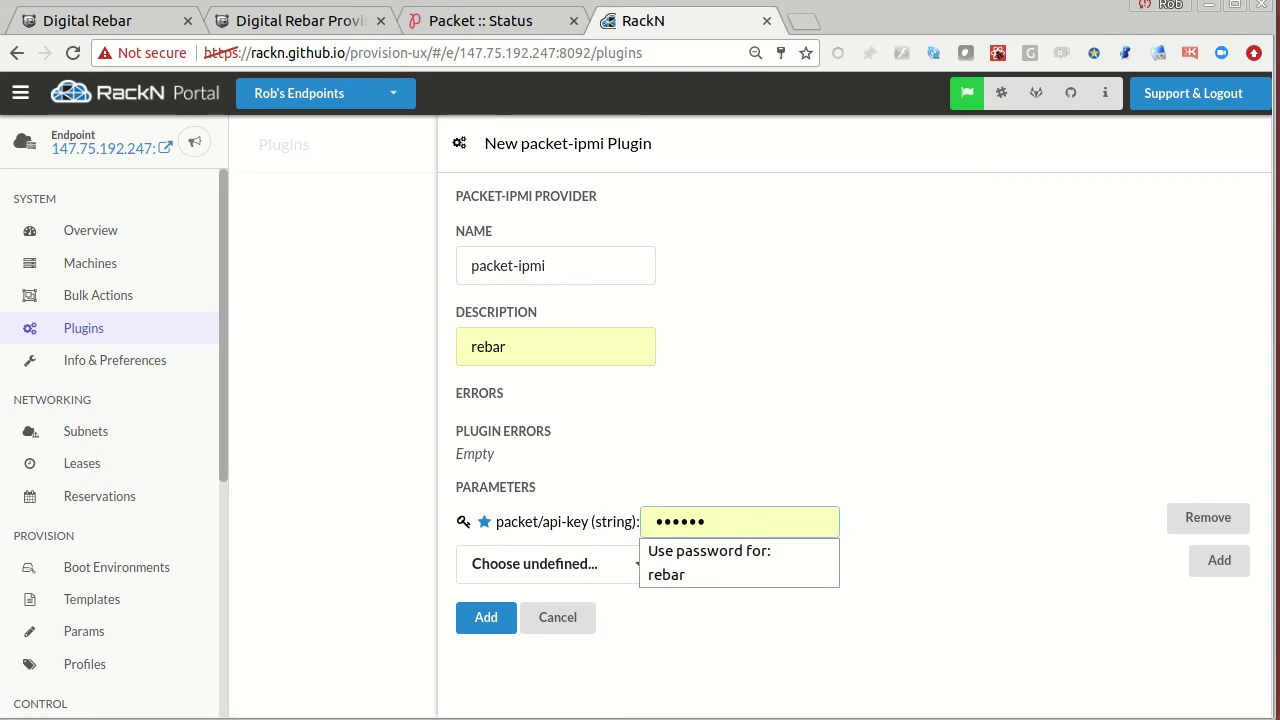
{"action": "key", "text": "Escape"}
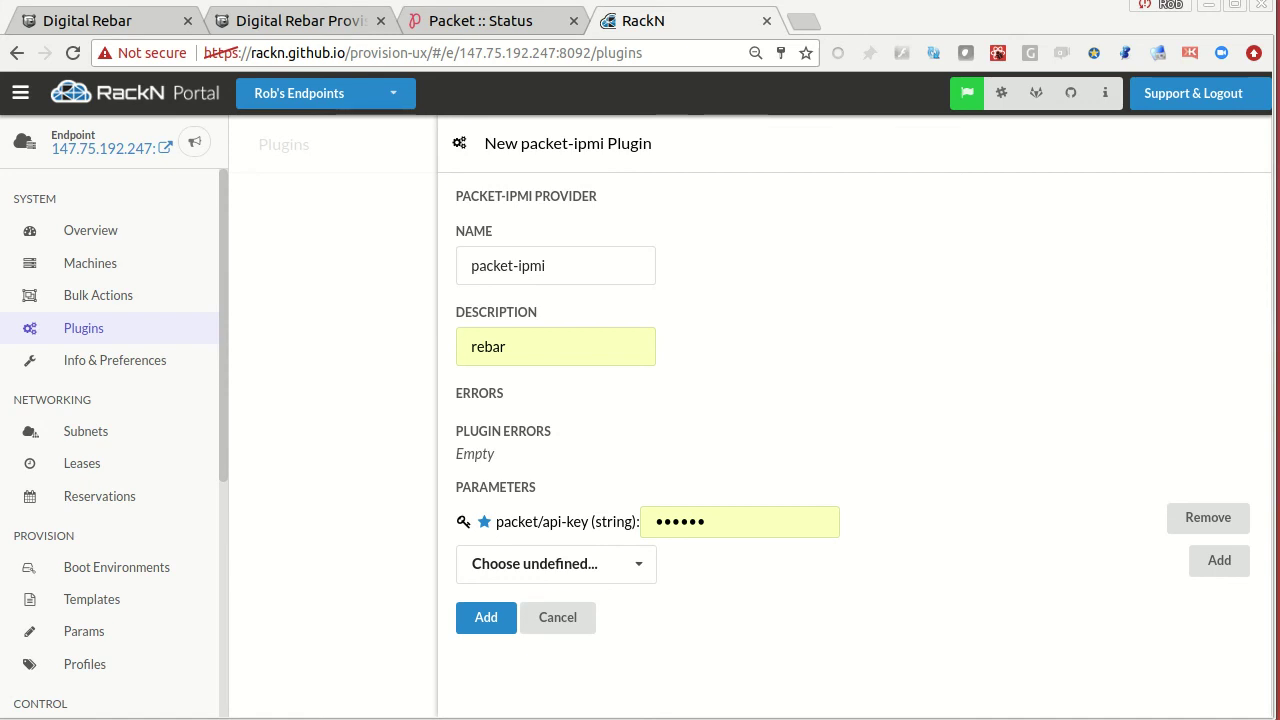
{"action": "left_click", "coordinate": [746, 523]}
{"action": "key", "text": "ctrl+a"}
{"action": "key", "text": "ctrl+v"}
{"action": "left_click", "coordinate": [1012, 547]}
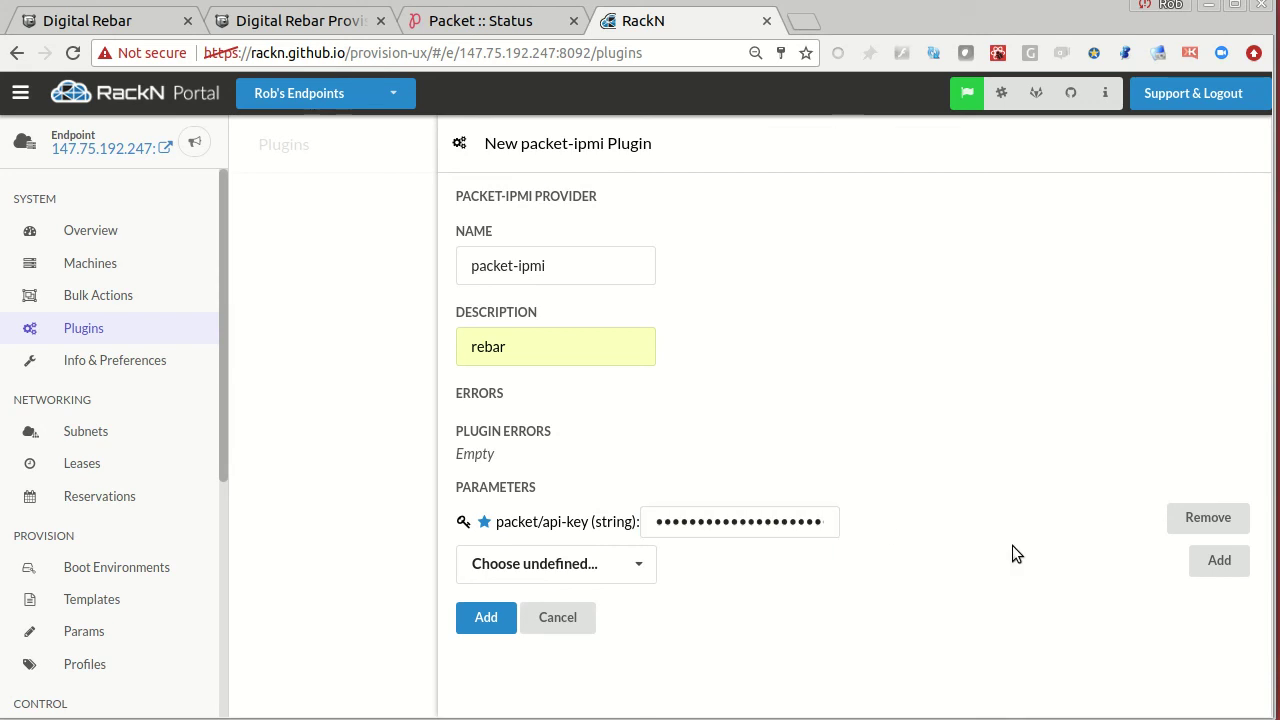
{"action": "left_click", "coordinate": [474, 619]}
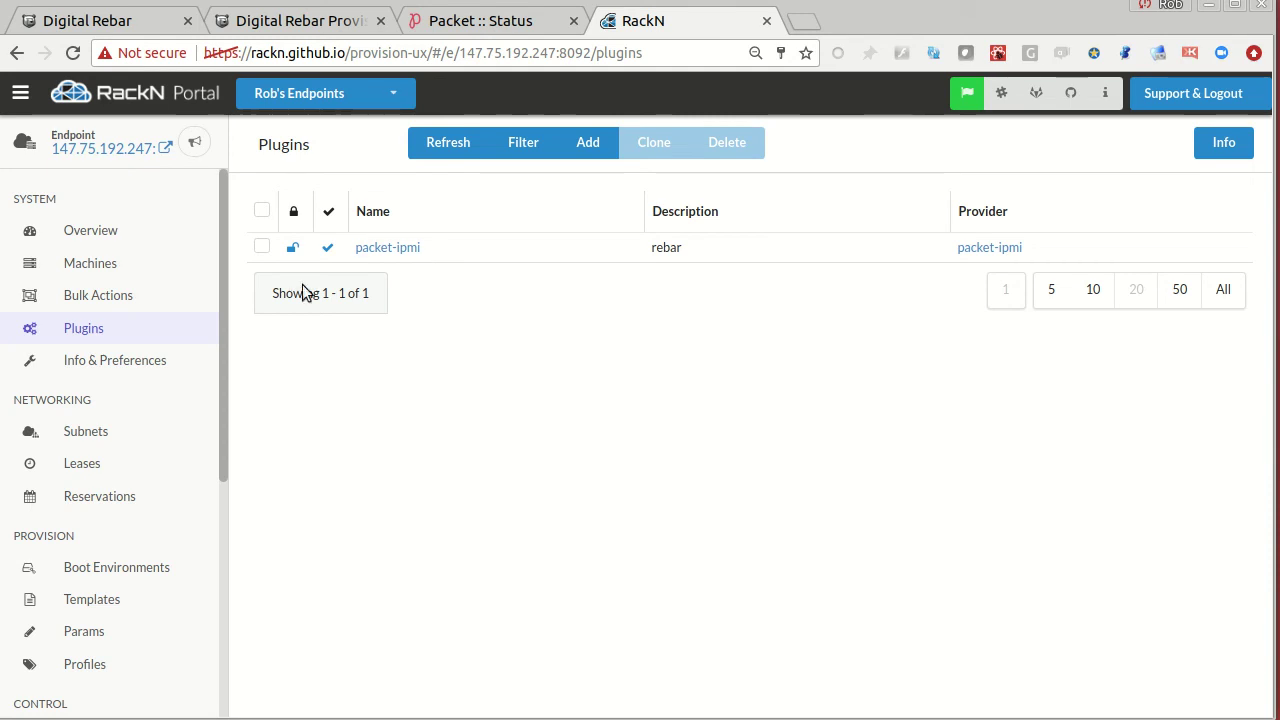
- Check the endpoint's machines list, declining the browser's offer to update the saved password, and refresh it
{"action": "left_click", "coordinate": [106, 265]}
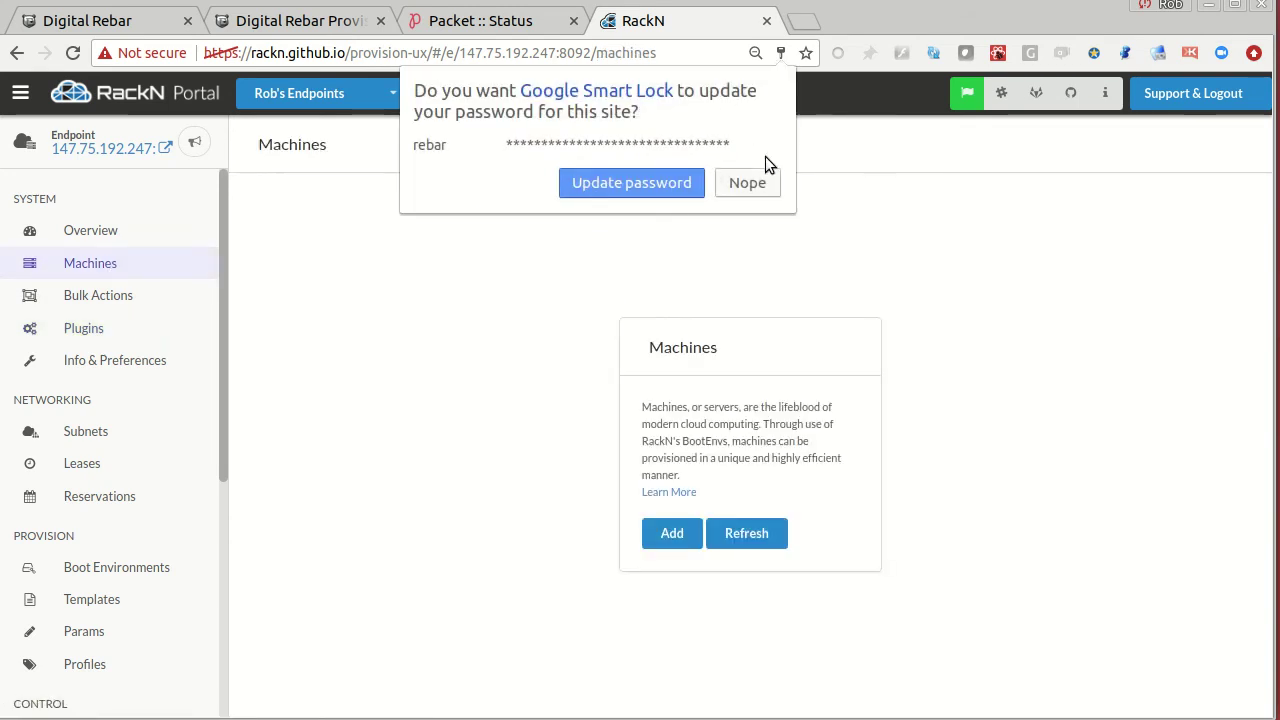
{"action": "left_click", "coordinate": [750, 188]}
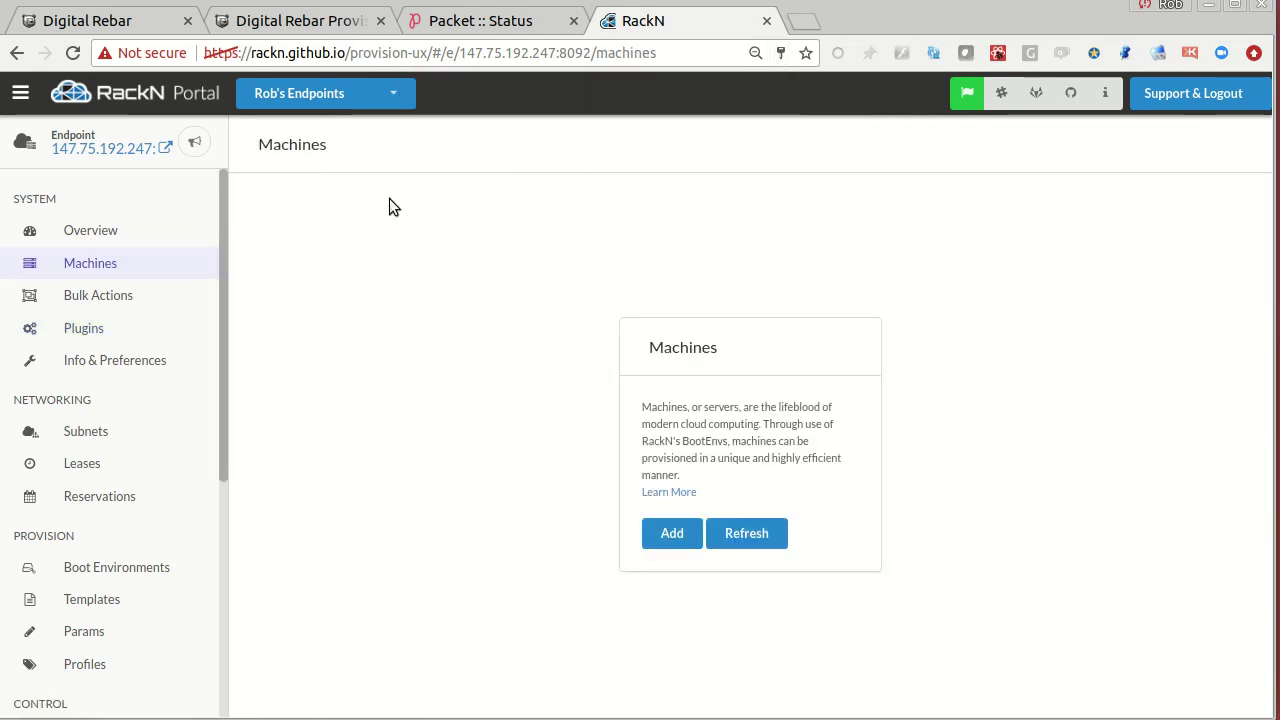
{"action": "left_click", "coordinate": [747, 533]}
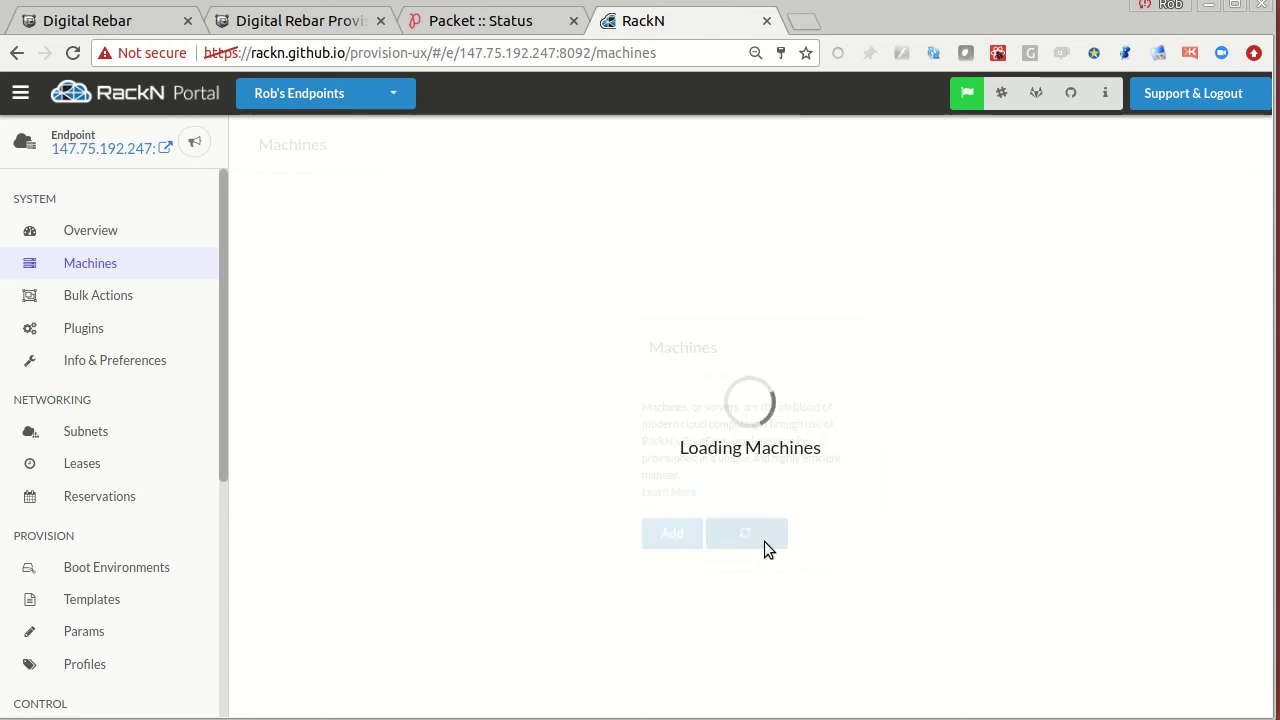
- Open the workflow stage map for the global profile
{"action": "scroll", "coordinate": [124, 581], "scroll_direction": "down", "scroll_amount": 4}
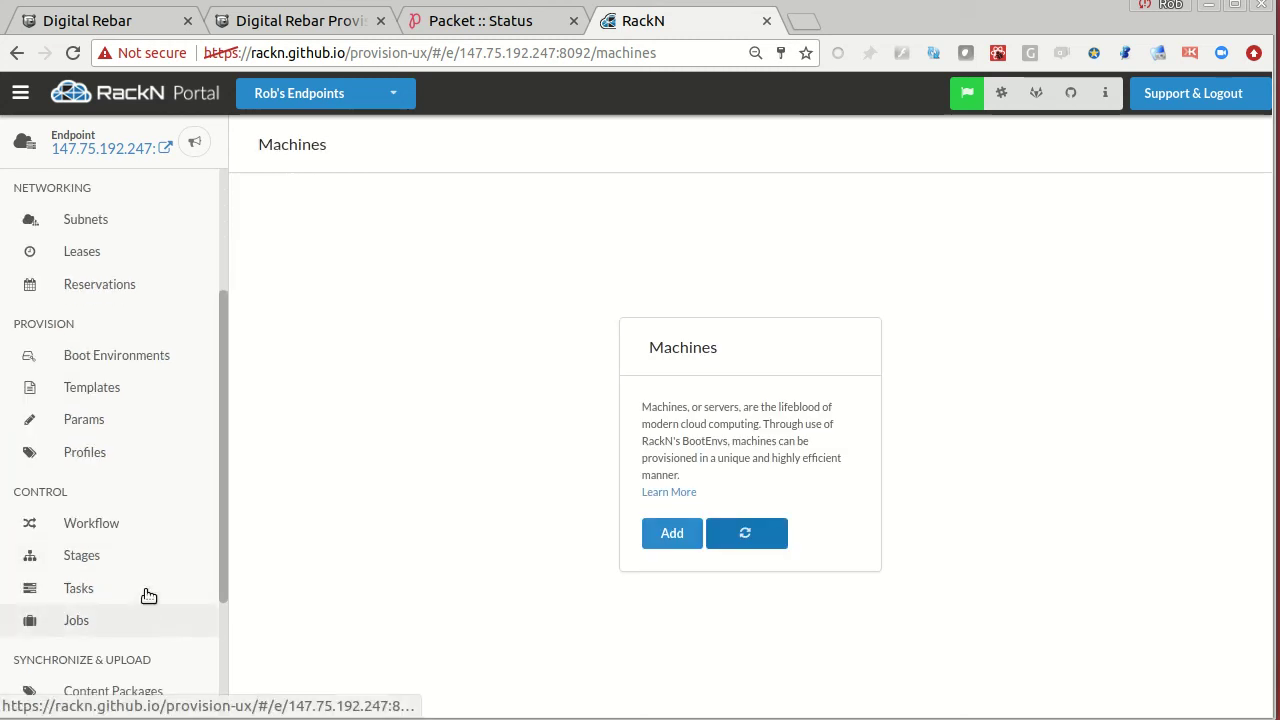
{"action": "left_click", "coordinate": [72, 523]}
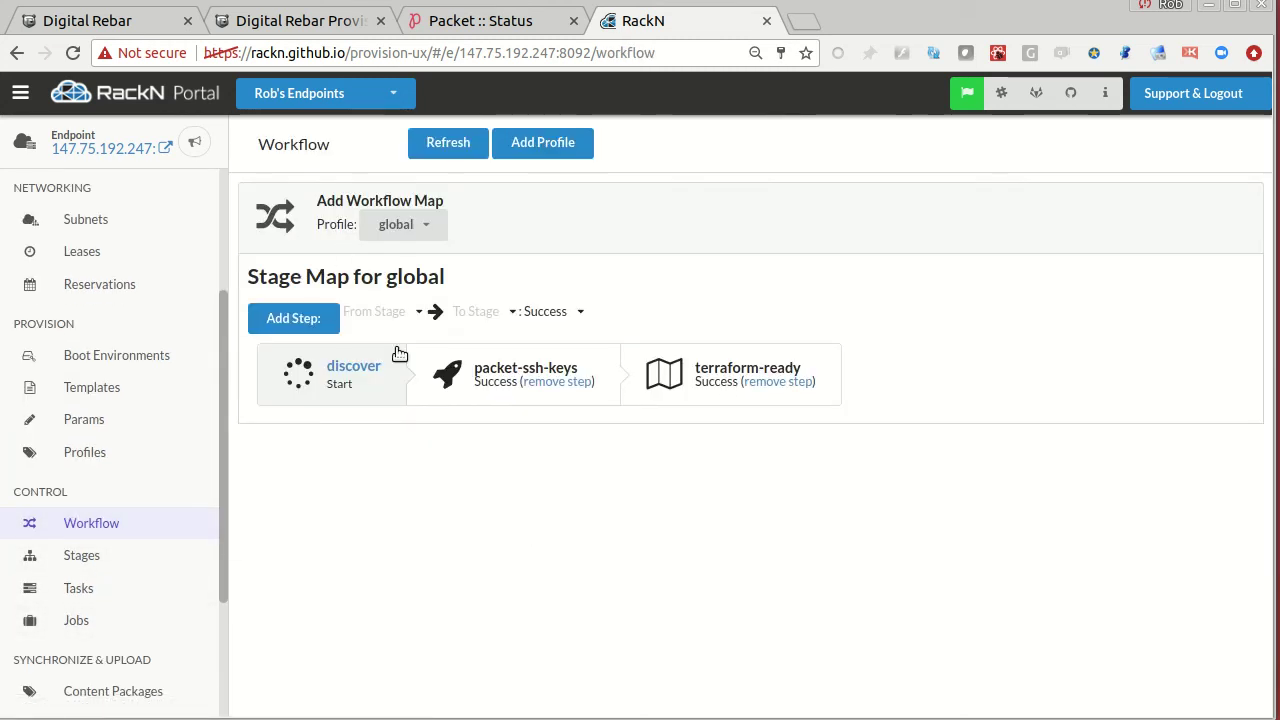
{"action": "left_click", "coordinate": [405, 224]}
{"action": "left_click", "coordinate": [410, 254]}
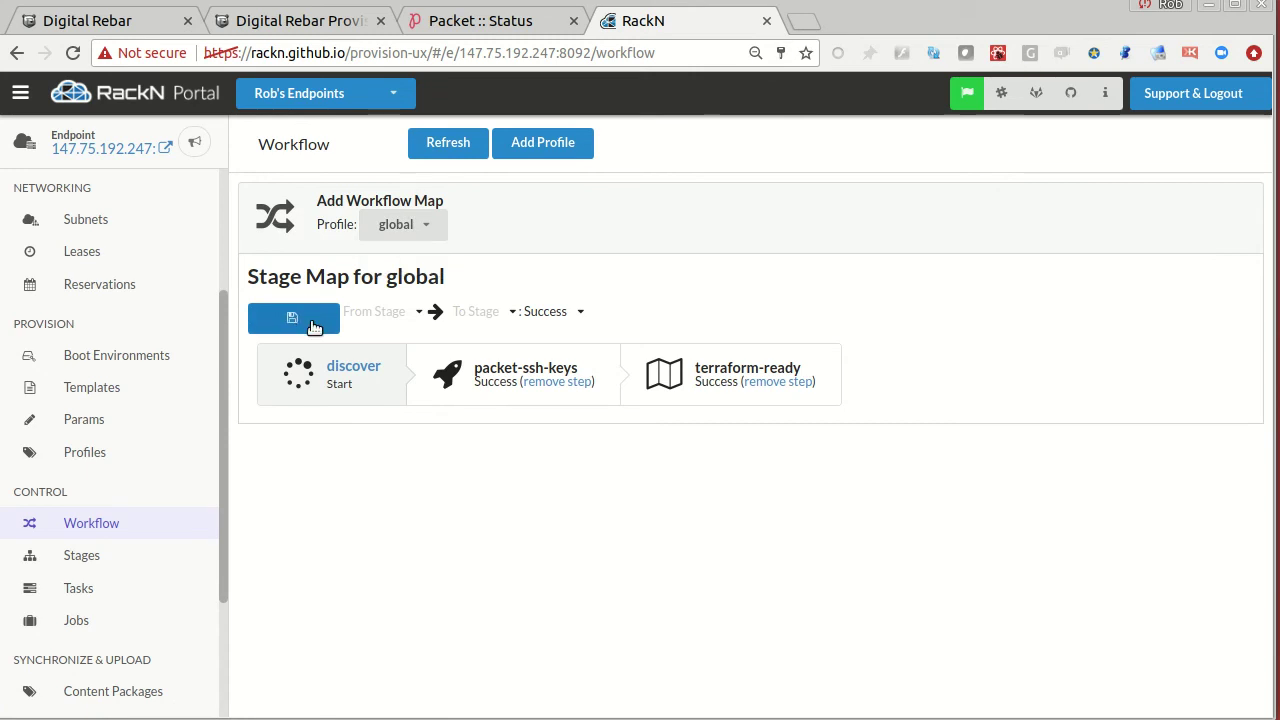
{"action": "left_click", "coordinate": [389, 315]}
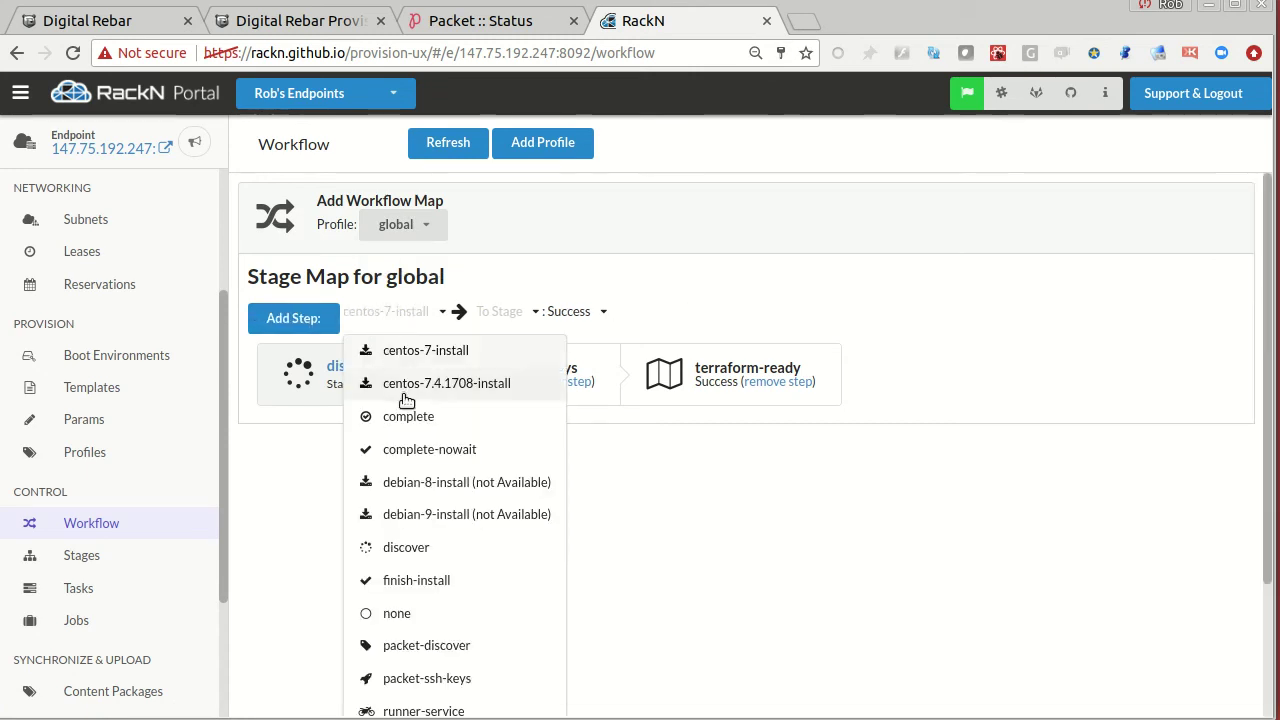
{"action": "left_click", "coordinate": [407, 352]}
{"action": "left_click", "coordinate": [489, 318]}
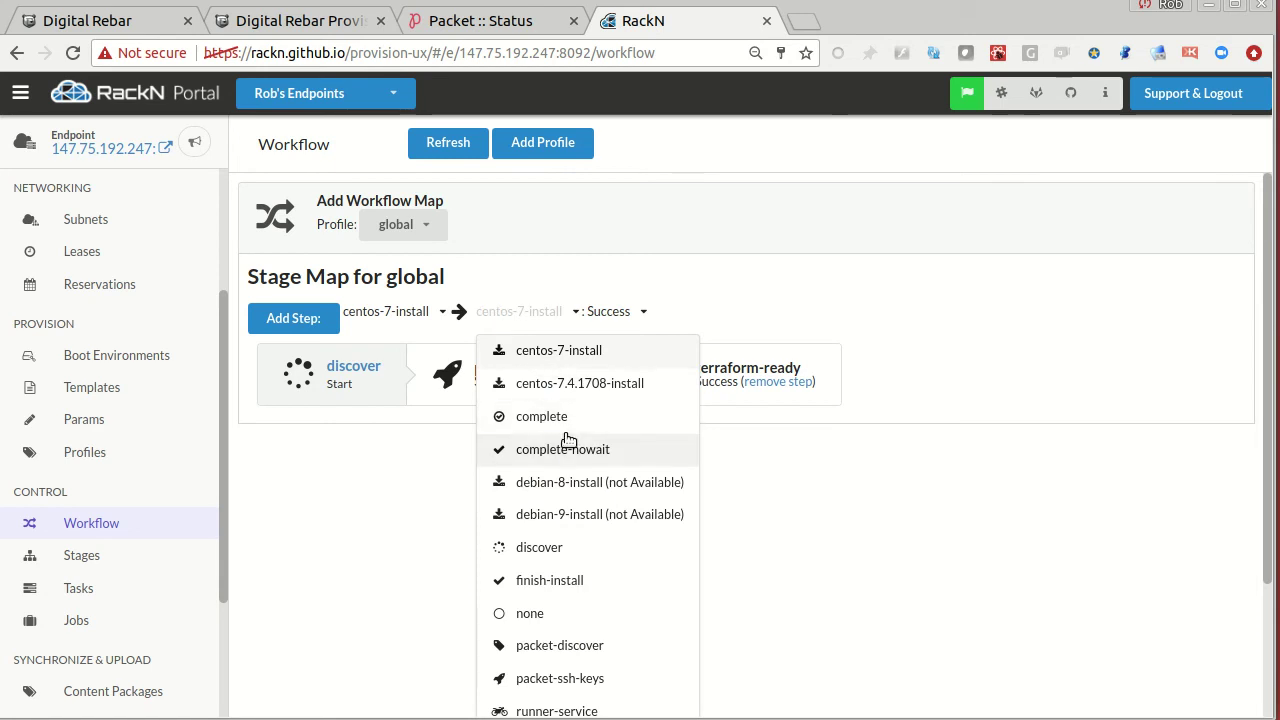
{"action": "left_click", "coordinate": [849, 517]}
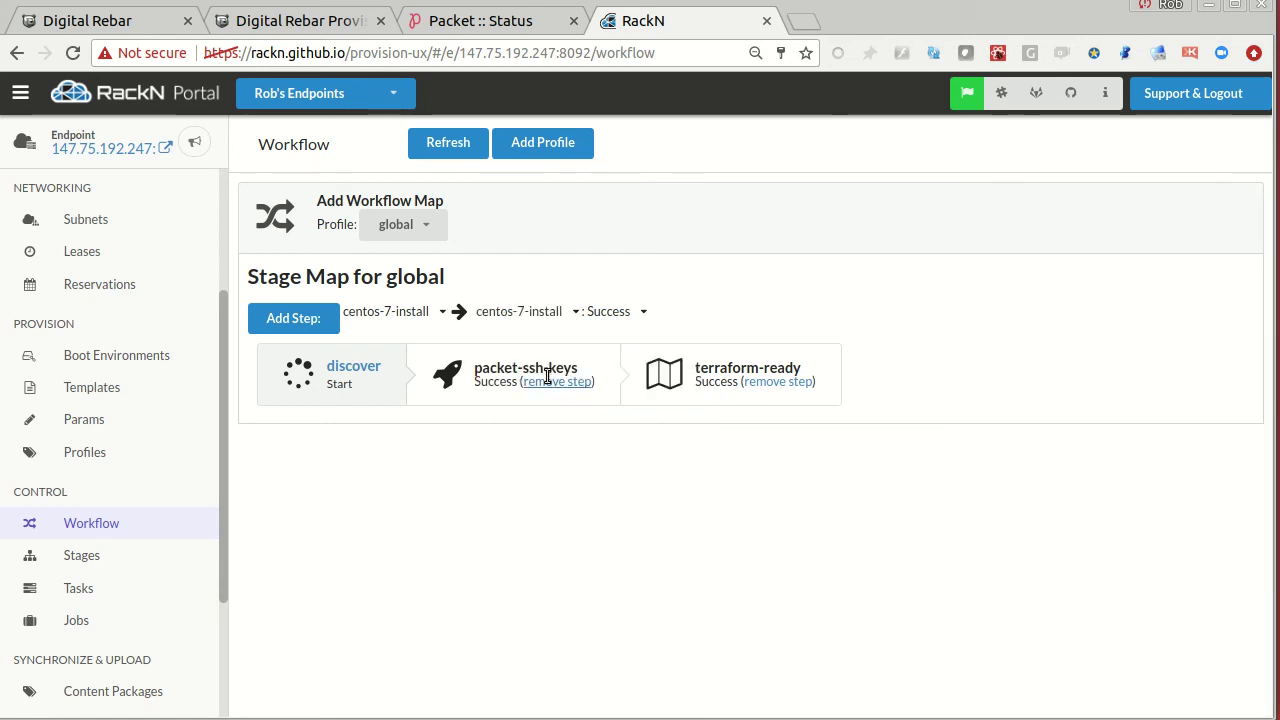
- Remove the terraform-ready and packet-ssh-keys steps from the global stage map and add a step from discover to packet-discover on Success
{"action": "left_click", "coordinate": [797, 382]}
{"action": "left_click", "coordinate": [559, 383]}
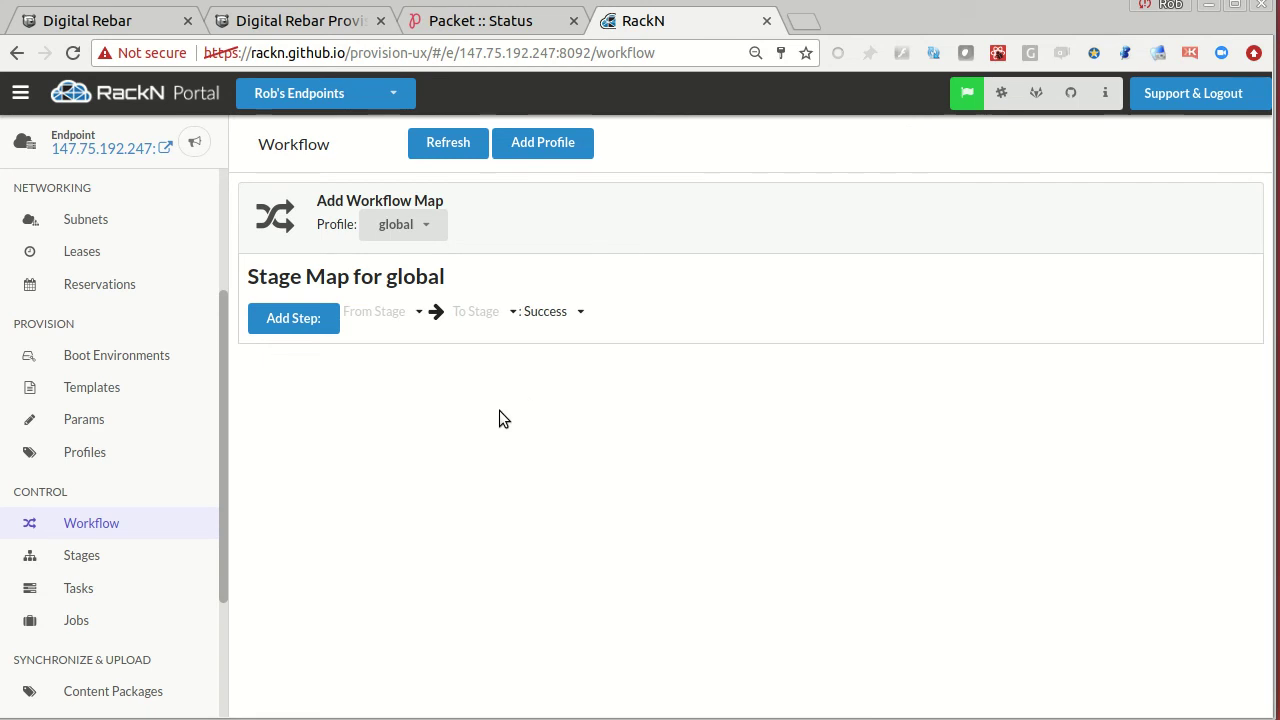
{"action": "left_click", "coordinate": [378, 312]}
{"action": "scroll", "coordinate": [405, 500], "scroll_direction": "down", "scroll_amount": 1}
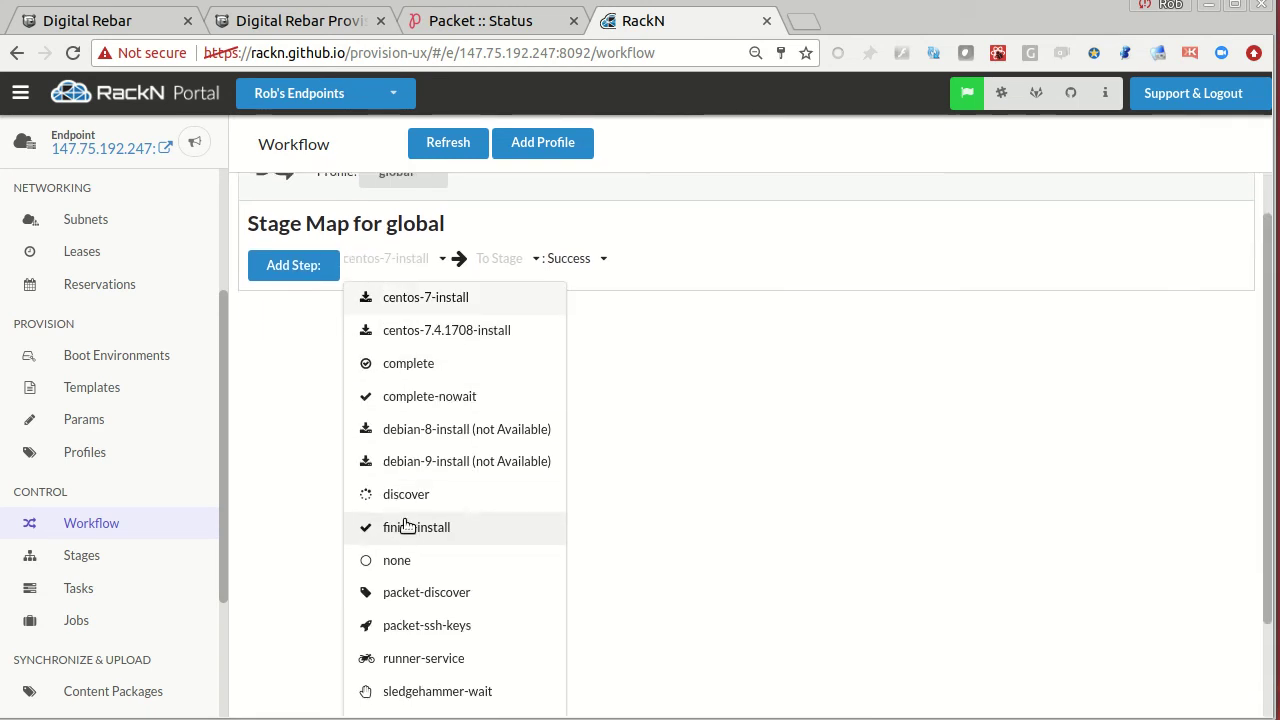
{"action": "left_click", "coordinate": [400, 491]}
{"action": "left_click", "coordinate": [487, 312]}
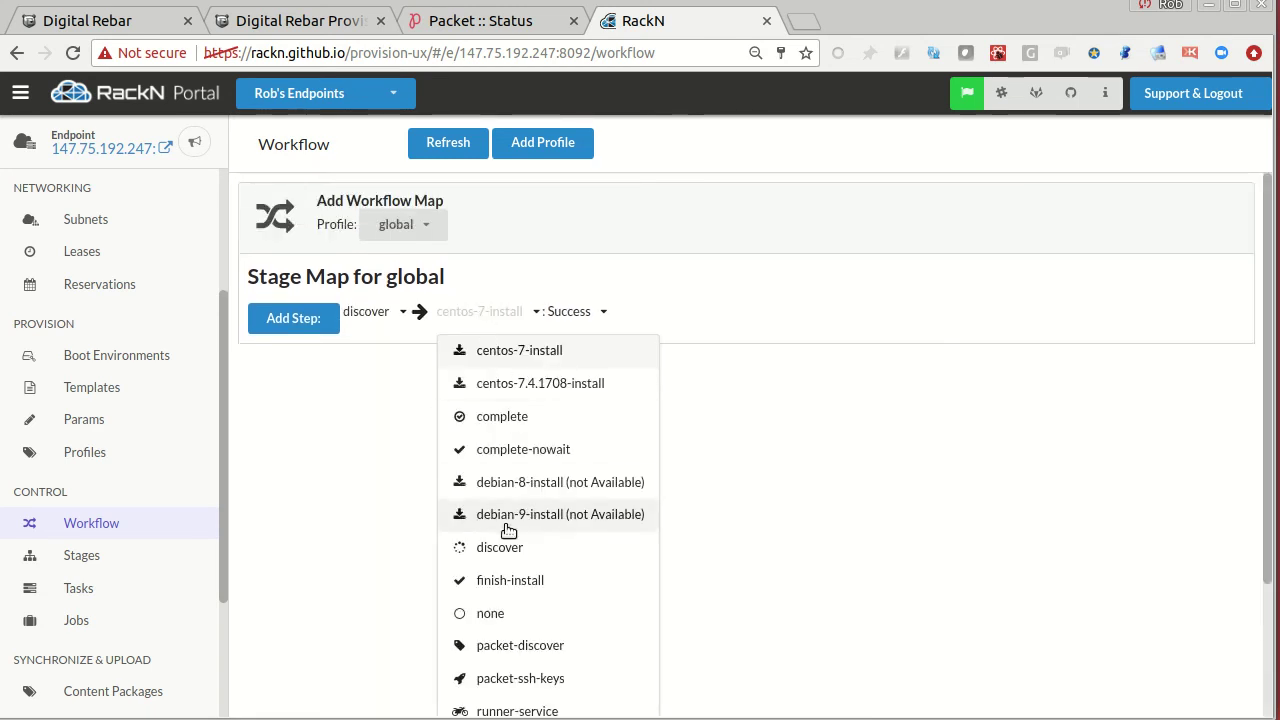
{"action": "scroll", "coordinate": [531, 560], "scroll_direction": "down", "scroll_amount": 1}
{"action": "left_click", "coordinate": [535, 539]}
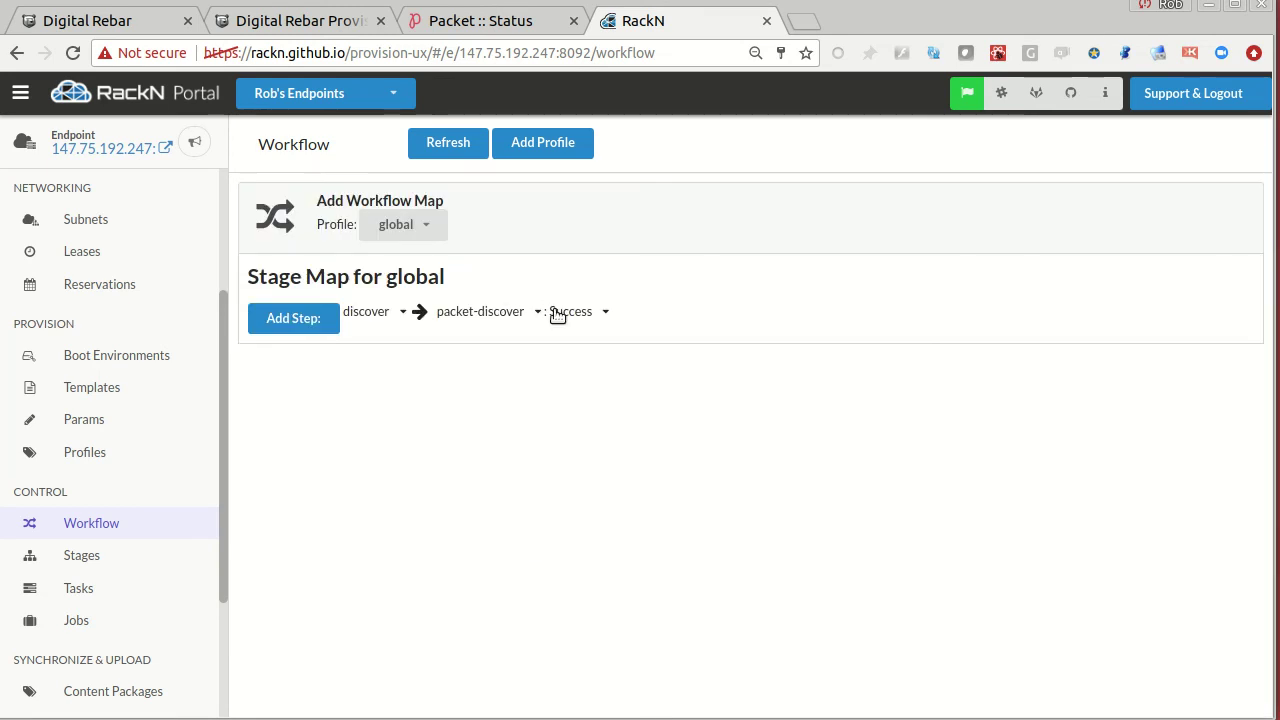
{"action": "left_click", "coordinate": [293, 318]}
- Add a step from packet-discover to terraform-ready on Success to the global stage map
{"action": "left_click", "coordinate": [503, 314]}
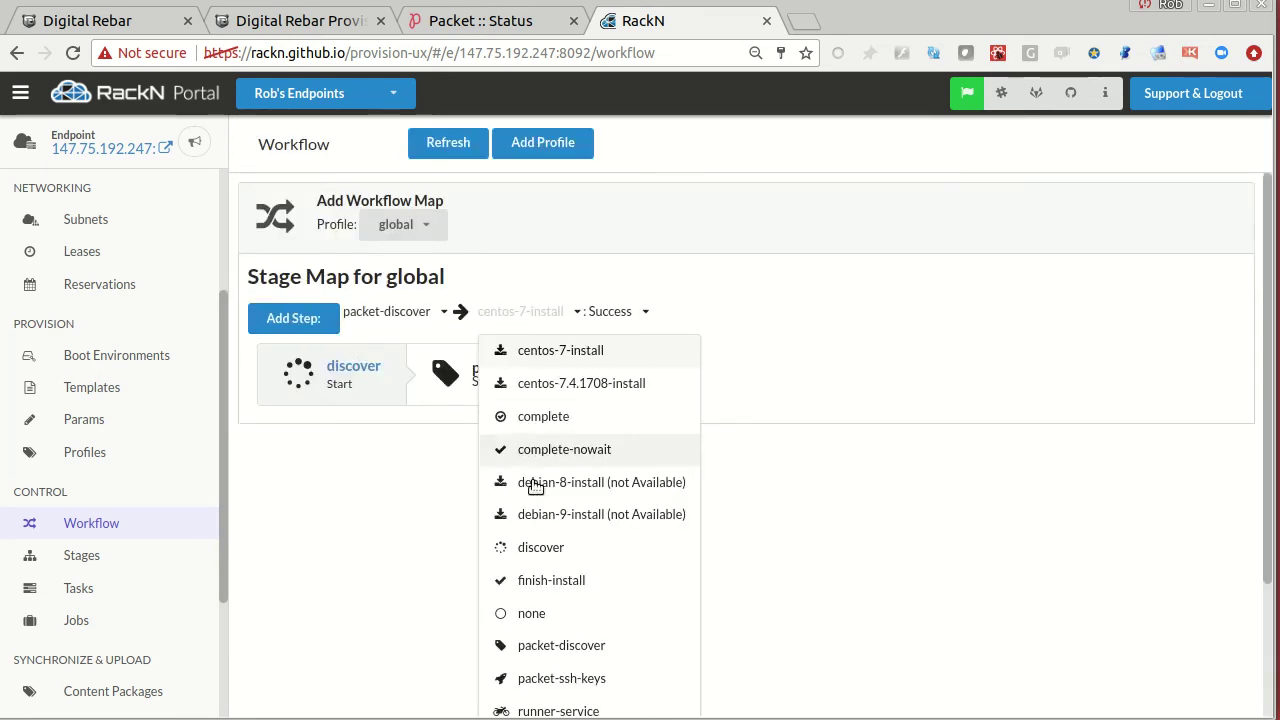
{"action": "scroll", "coordinate": [578, 575], "scroll_direction": "down", "scroll_amount": 2}
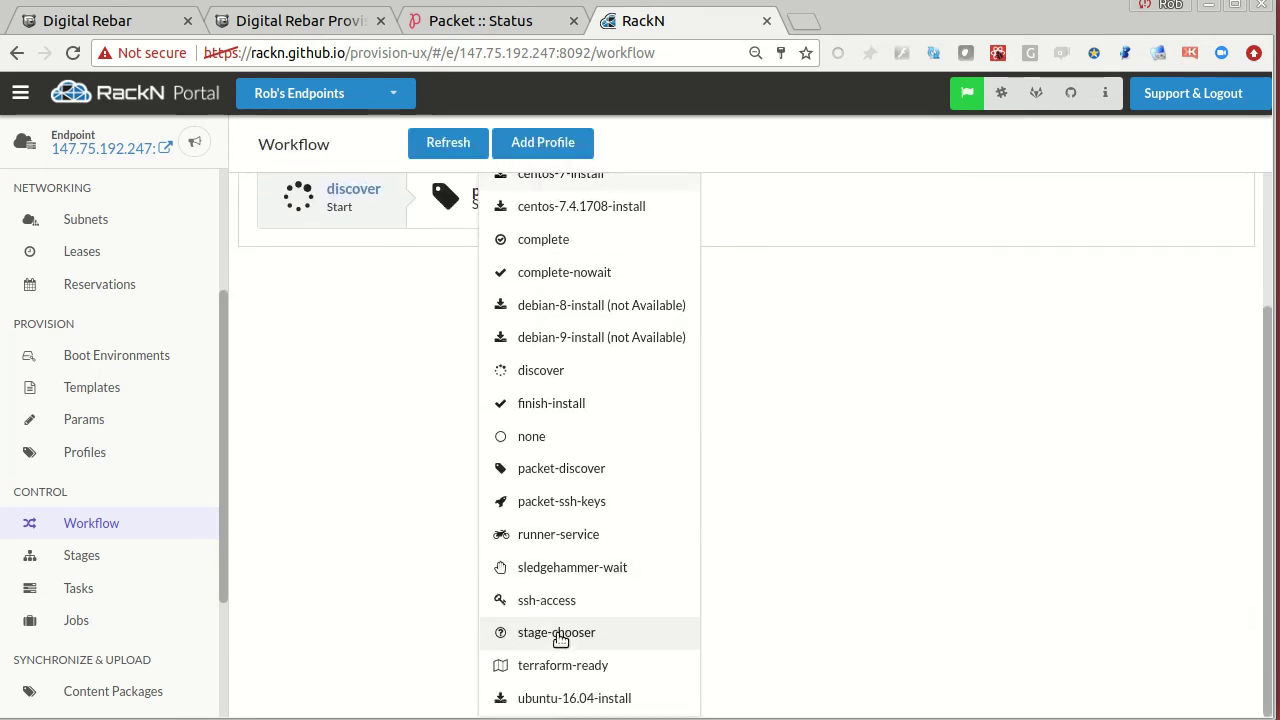
{"action": "left_click", "coordinate": [555, 665]}
{"action": "left_click", "coordinate": [298, 318]}
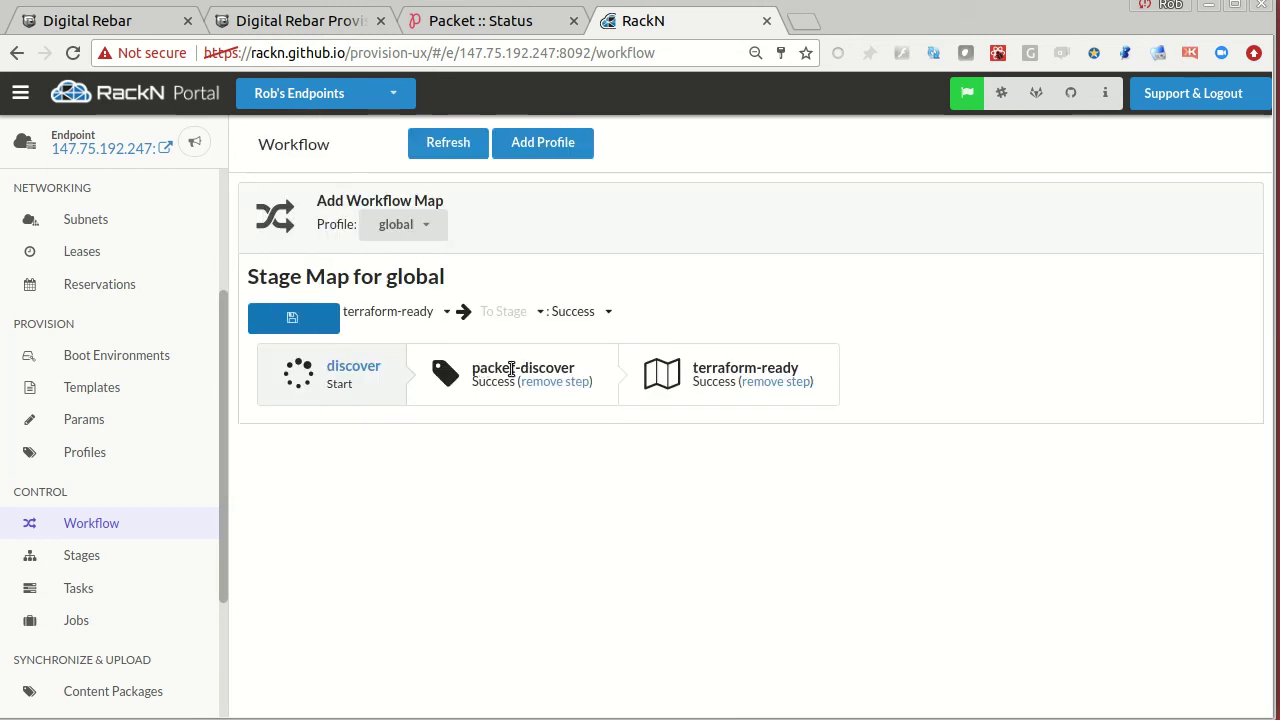
{"action": "double_click", "coordinate": [548, 364]}
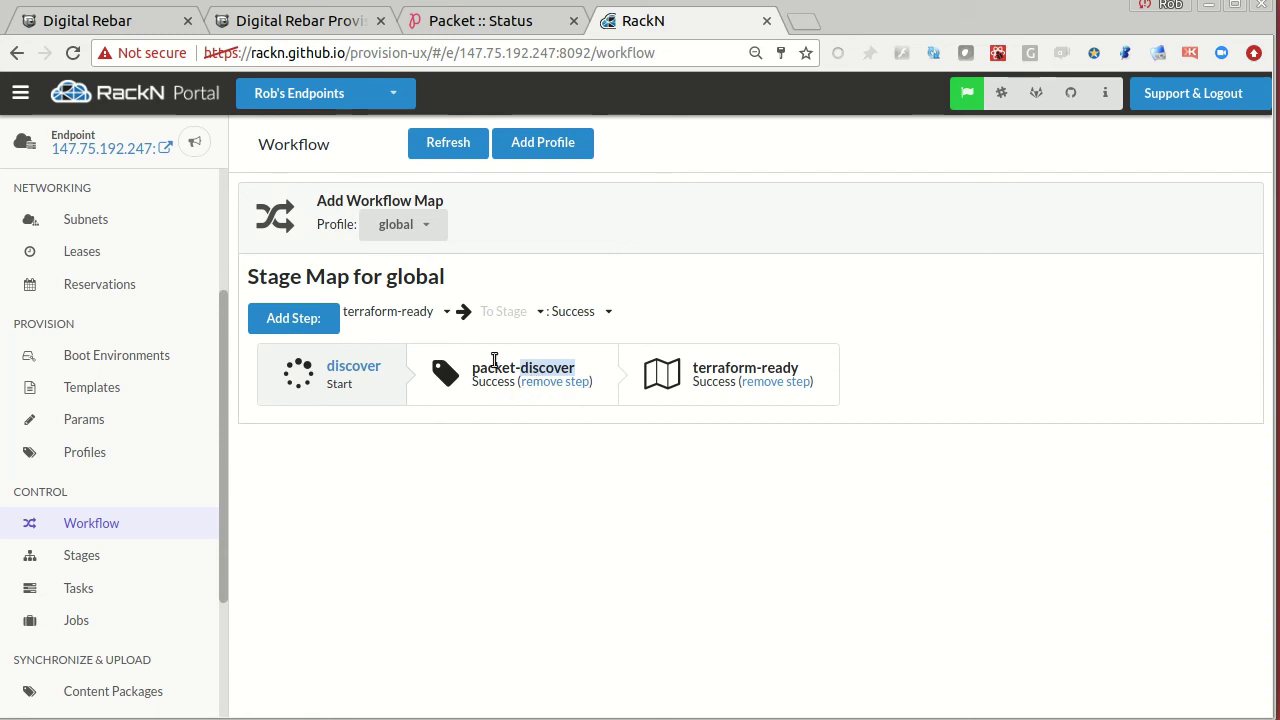
{"action": "left_click", "coordinate": [532, 471]}
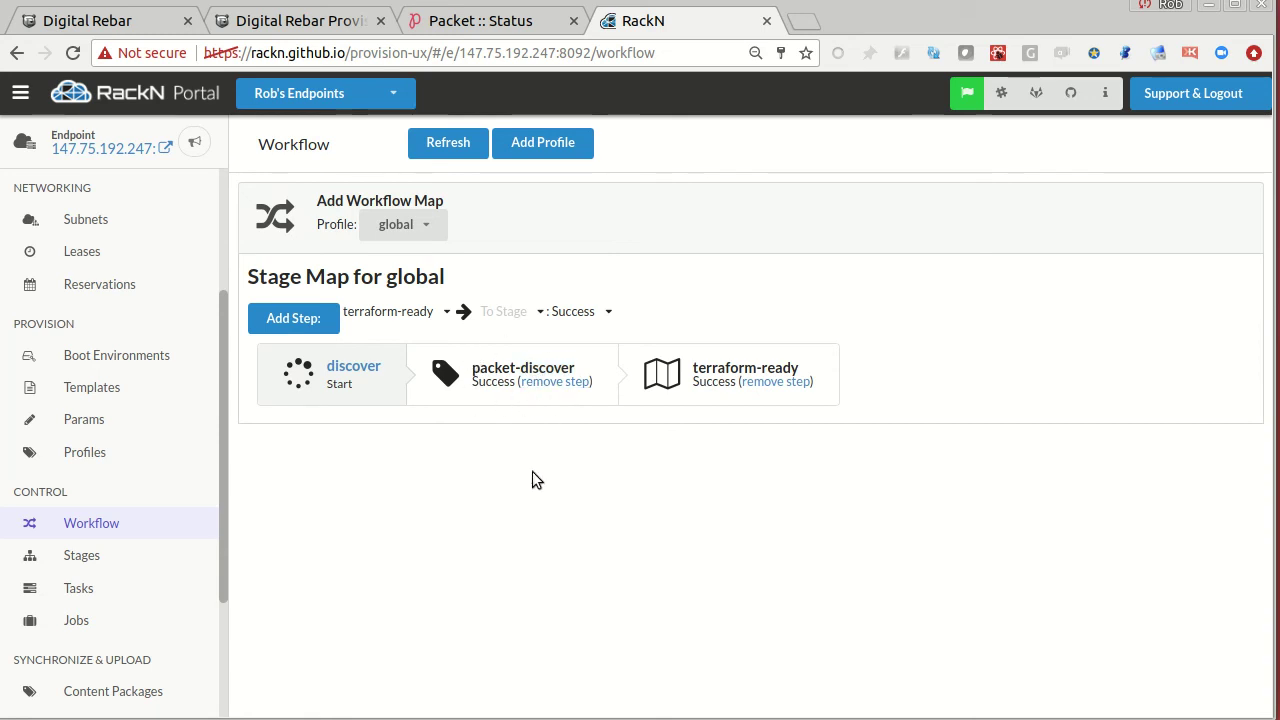
{"action": "left_click_drag", "start_coordinate": [474, 368], "coordinate": [577, 368]}
{"action": "left_click", "coordinate": [551, 458]}
- Add a second chain to the global stage map with a step from centos-7-install to packet-ssh-keys on Success
{"action": "left_click", "coordinate": [385, 314]}
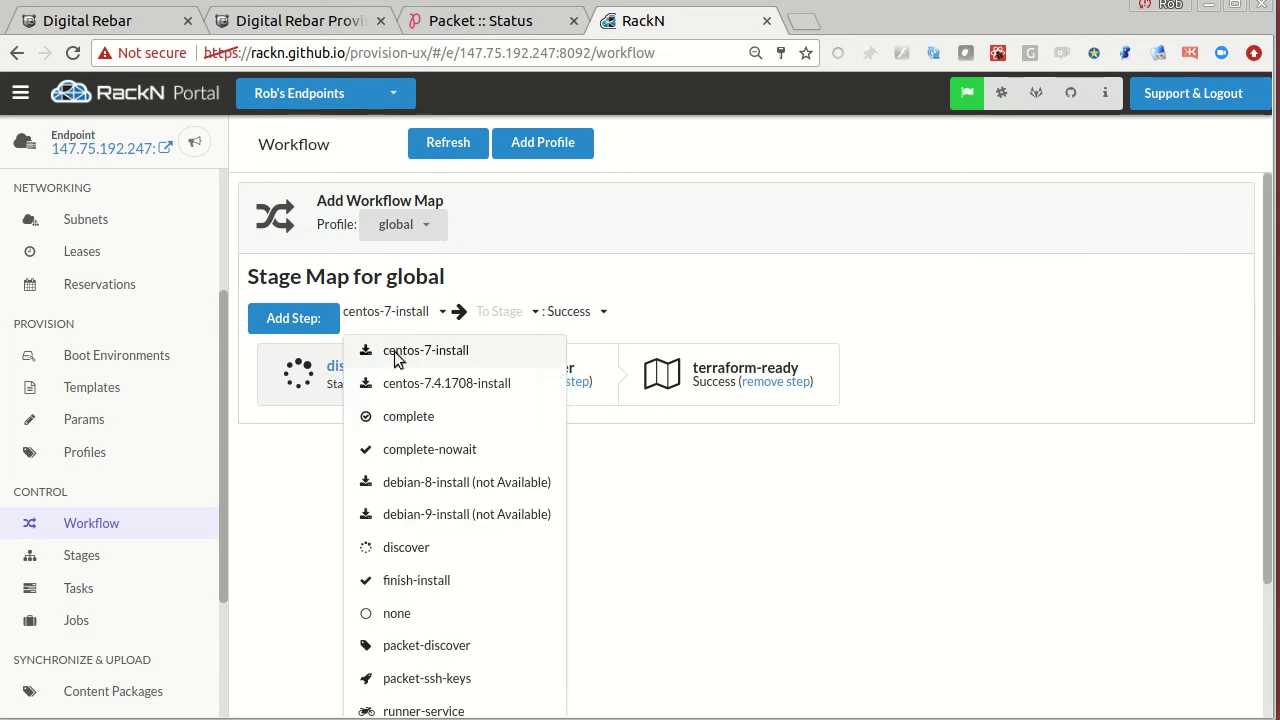
{"action": "left_click", "coordinate": [396, 351]}
{"action": "left_click", "coordinate": [493, 316]}
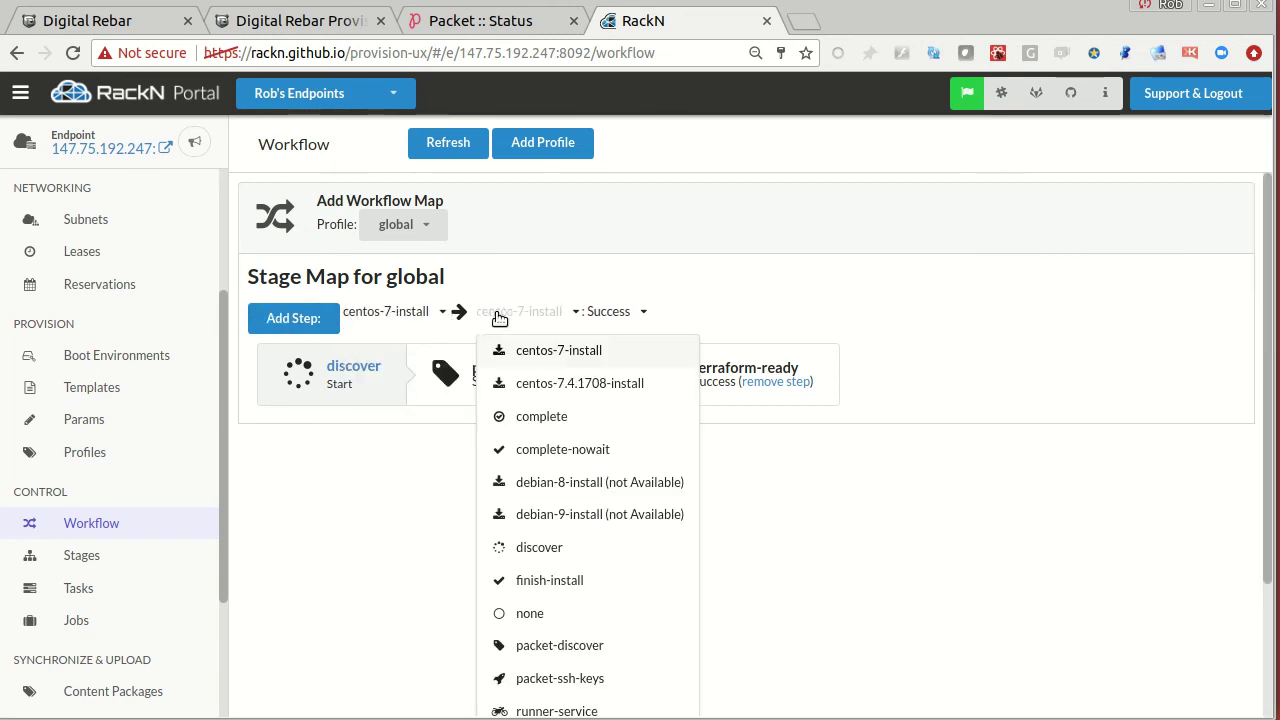
{"action": "scroll", "coordinate": [486, 537], "scroll_direction": "down", "scroll_amount": 2}
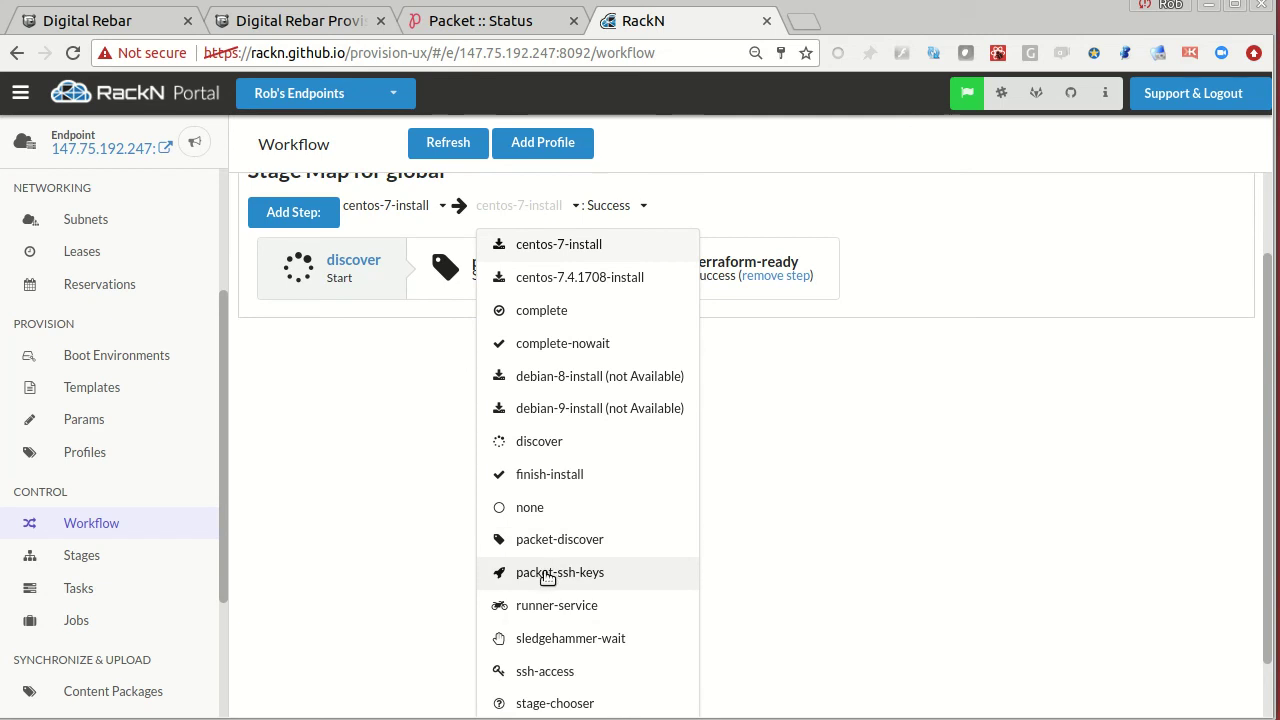
{"action": "left_click", "coordinate": [548, 572]}
{"action": "left_click", "coordinate": [305, 322]}
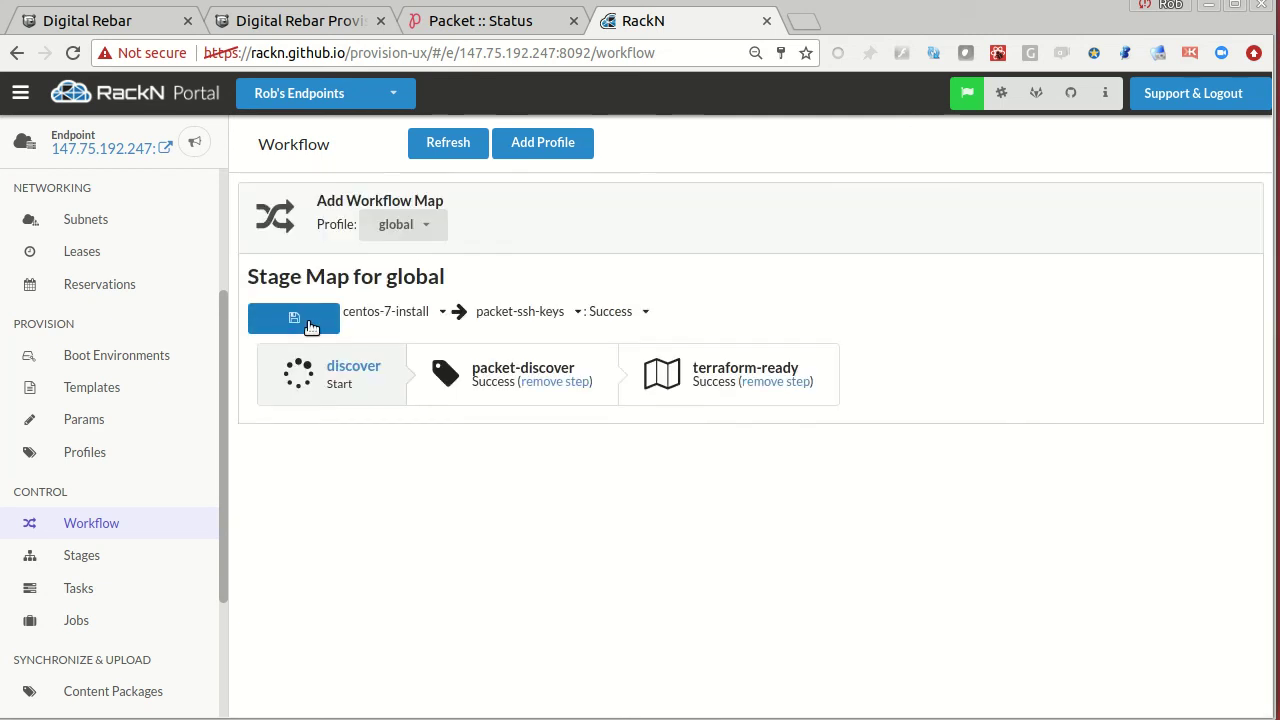
- Extend the centos-7-install chain with a step from packet-ssh-keys to runner-service on Success
{"action": "left_click", "coordinate": [495, 314]}
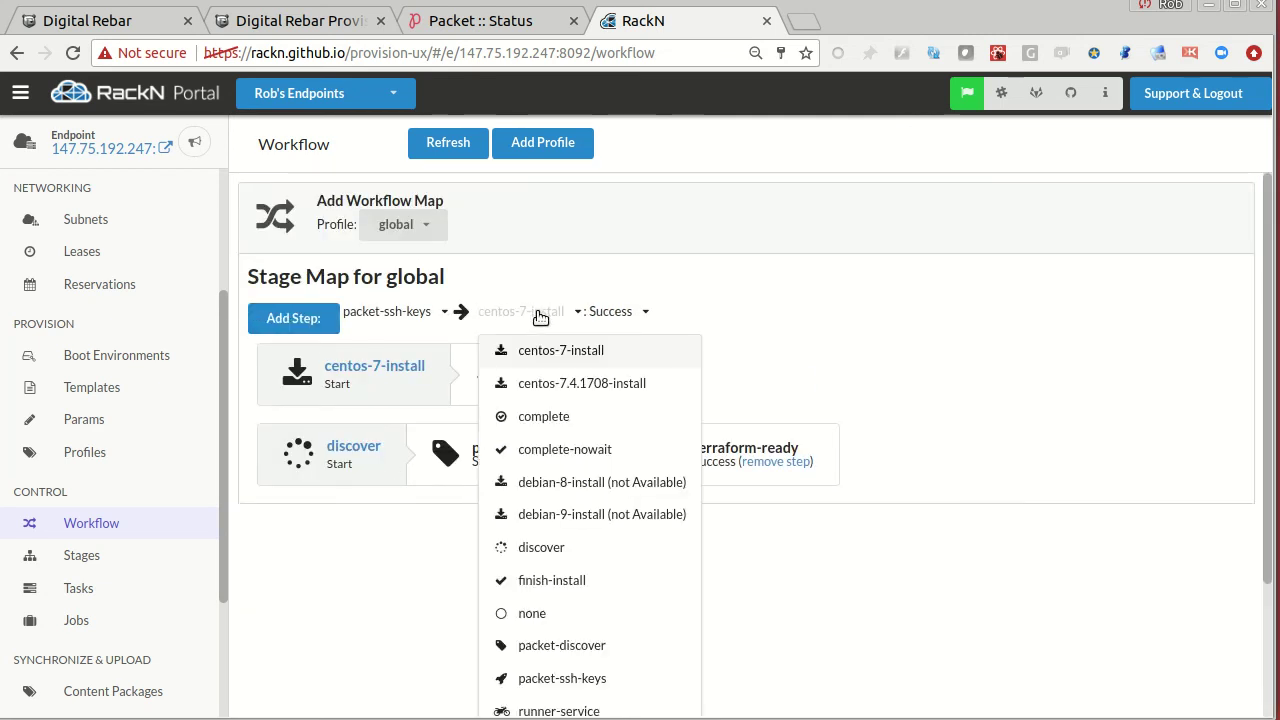
{"action": "scroll", "coordinate": [584, 569], "scroll_direction": "down", "scroll_amount": 1}
{"action": "scroll", "coordinate": [584, 569], "scroll_direction": "down", "scroll_amount": 2}
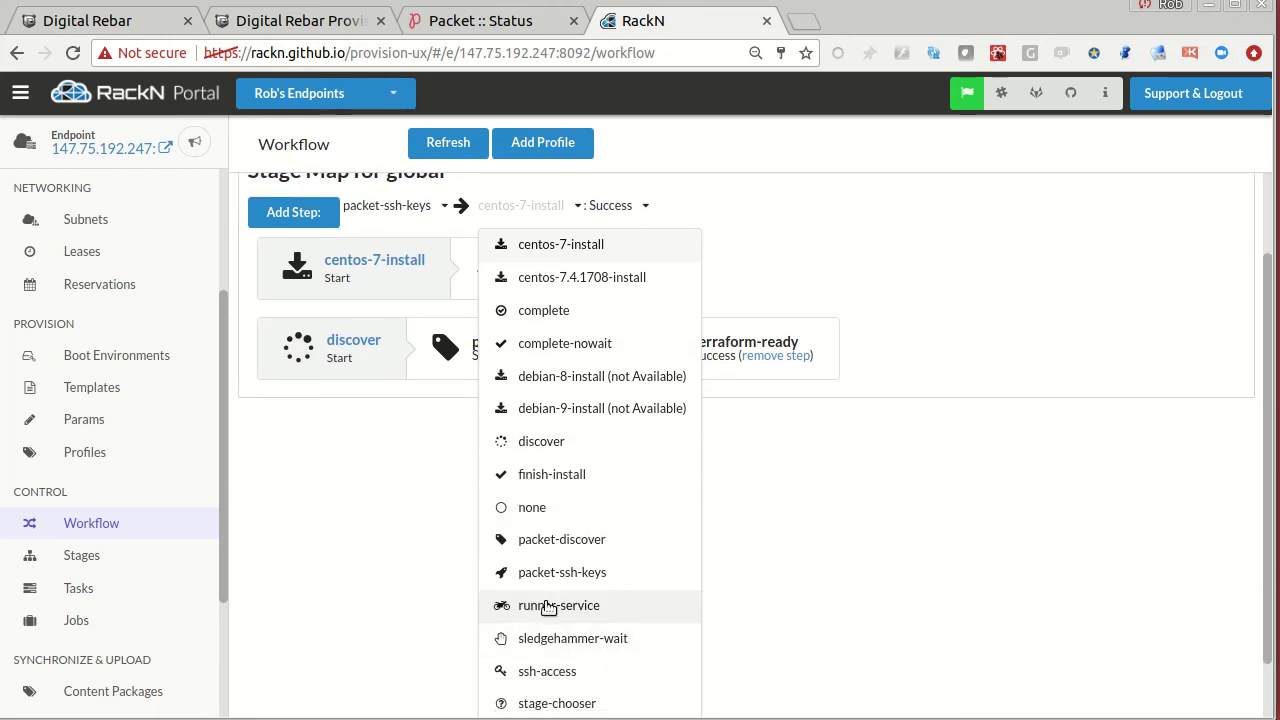
{"action": "left_click", "coordinate": [548, 606]}
{"action": "left_click", "coordinate": [327, 320]}
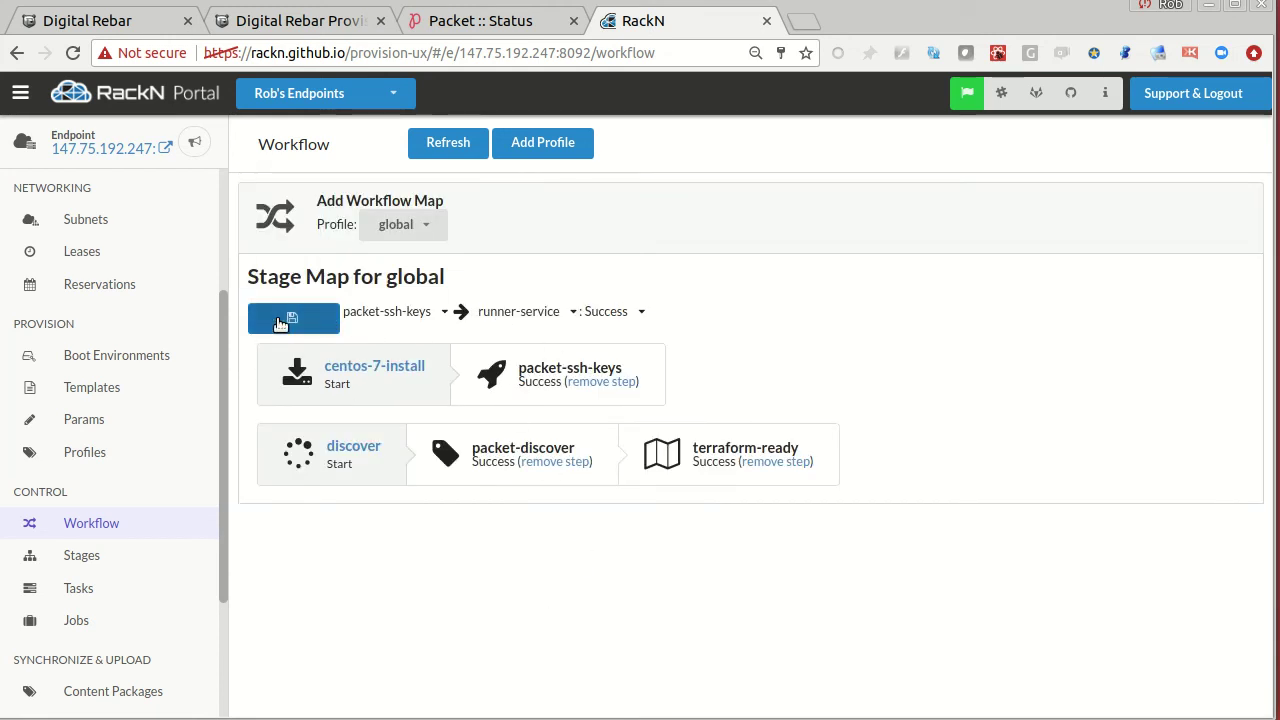
- Extend the centos-7-install chain with a step from runner-service to finish-install on Stop
{"action": "left_click", "coordinate": [515, 318]}
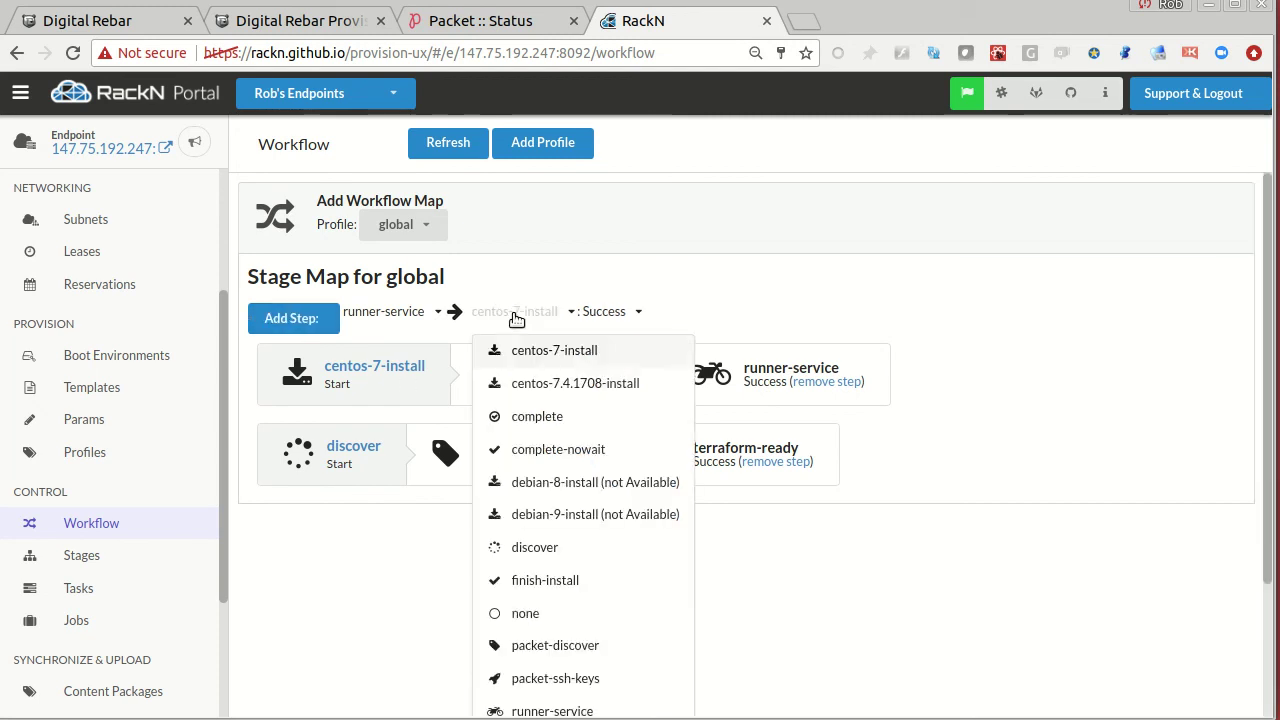
{"action": "scroll", "coordinate": [566, 503], "scroll_direction": "down", "scroll_amount": 2}
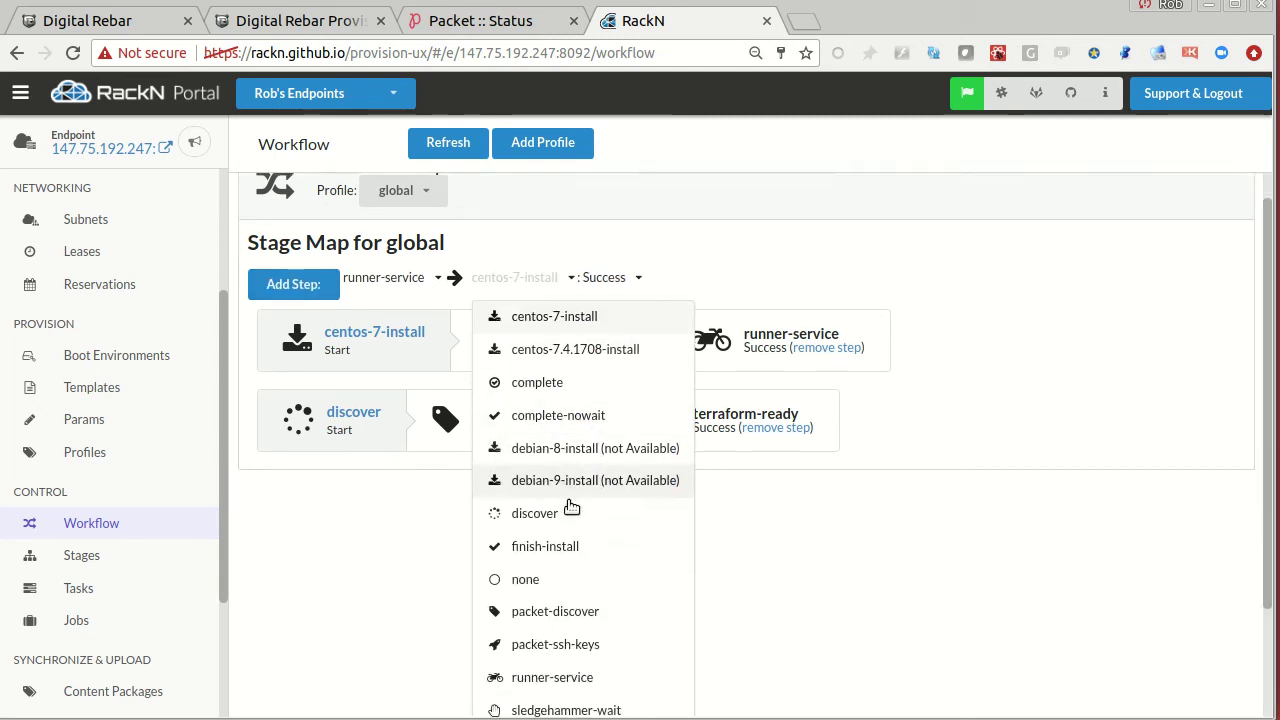
{"action": "scroll", "coordinate": [650, 580], "scroll_direction": "down", "scroll_amount": 1}
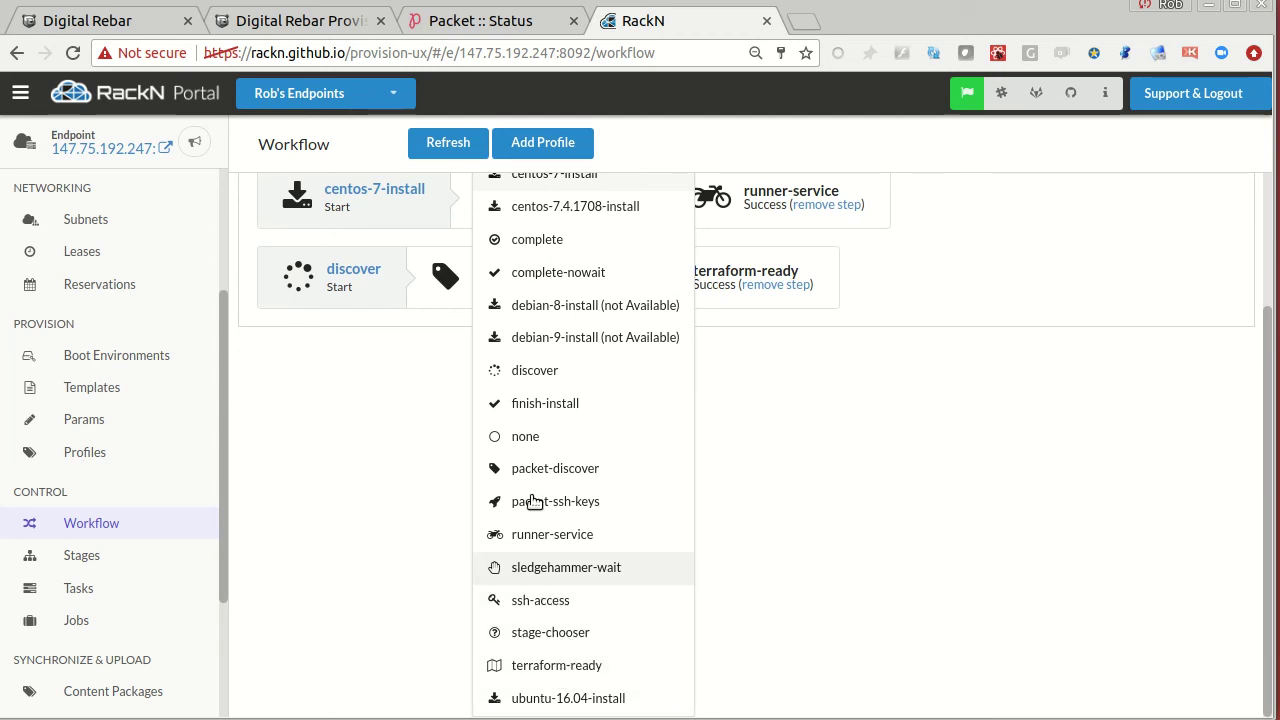
{"action": "left_click", "coordinate": [566, 405]}
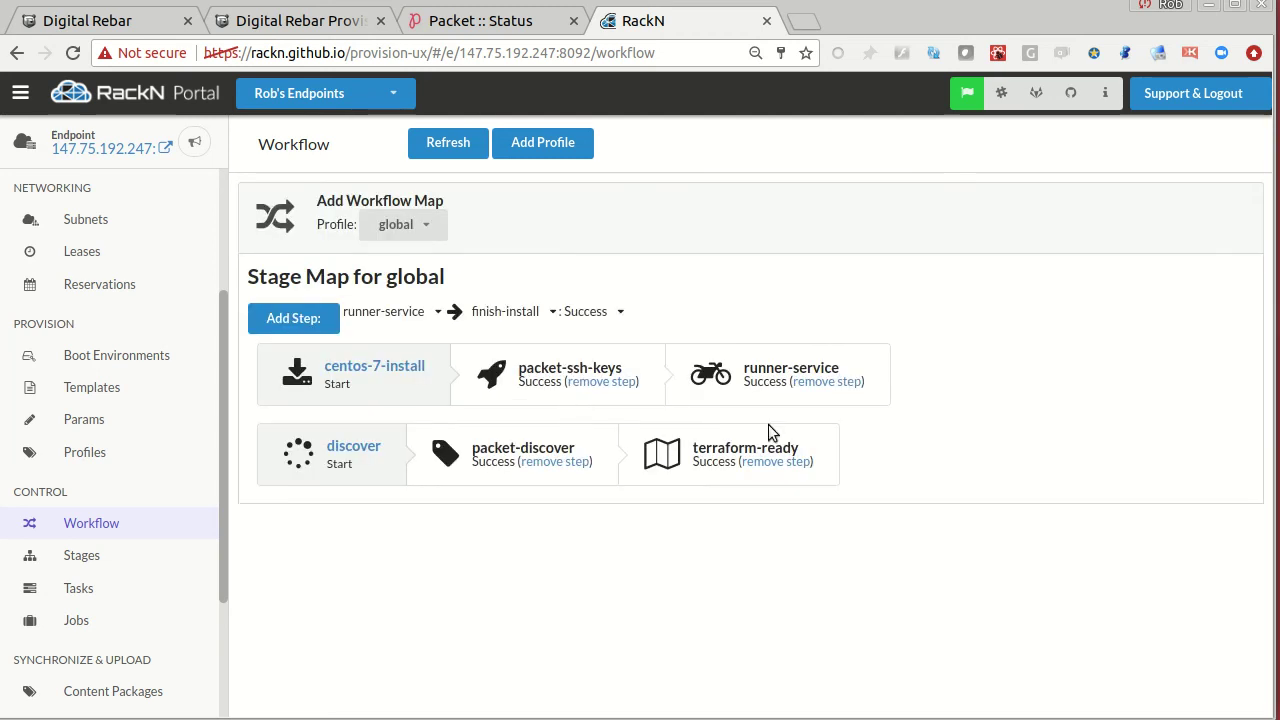
{"action": "left_click", "coordinate": [300, 320]}
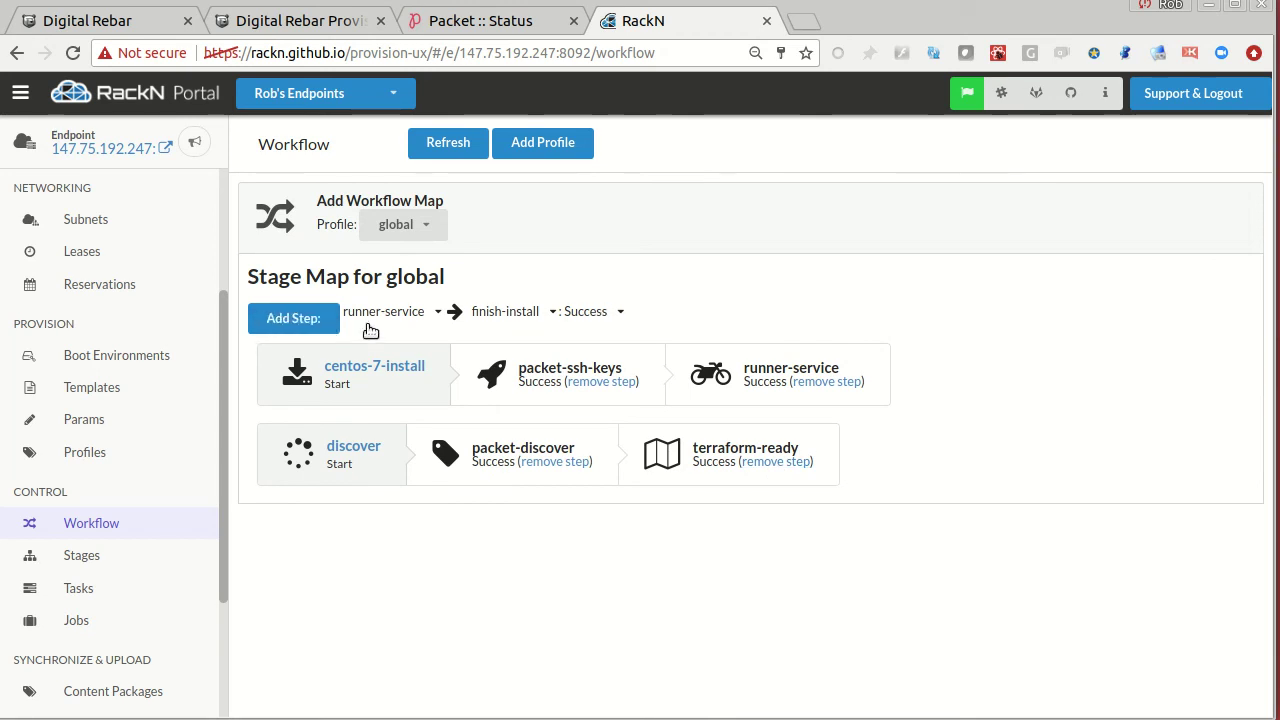
{"action": "left_click", "coordinate": [600, 313]}
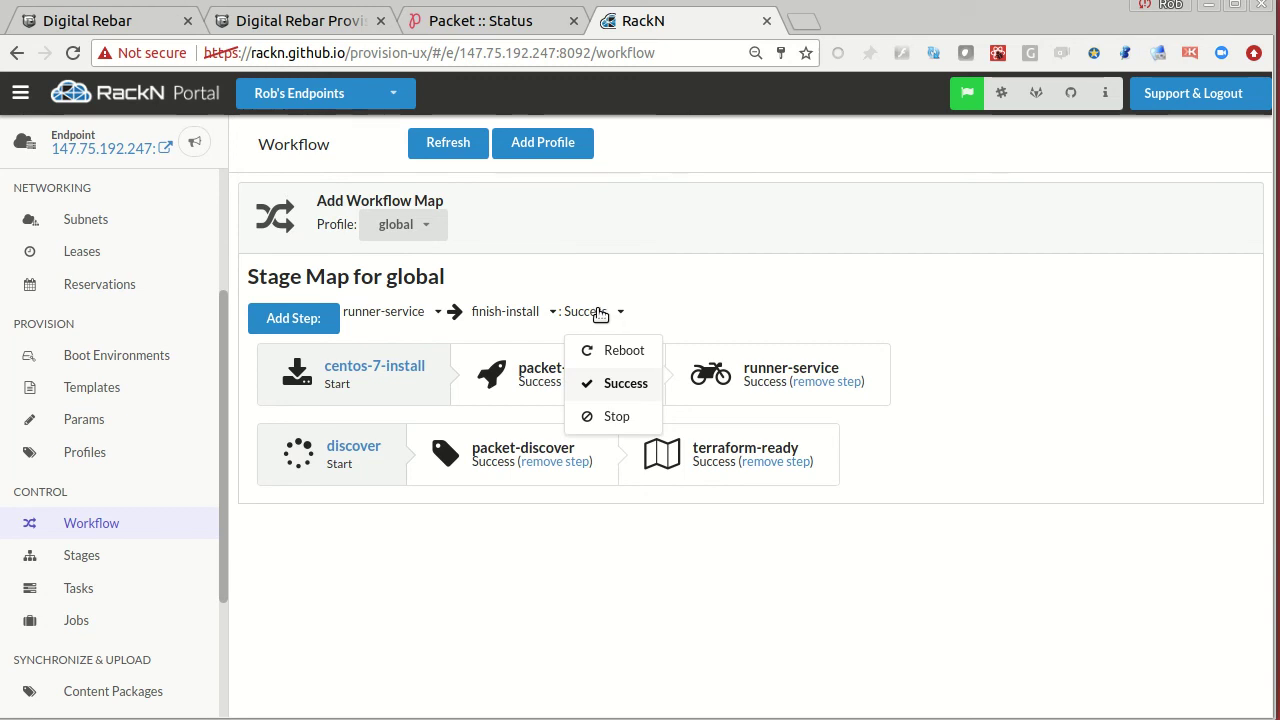
{"action": "left_click", "coordinate": [600, 313]}
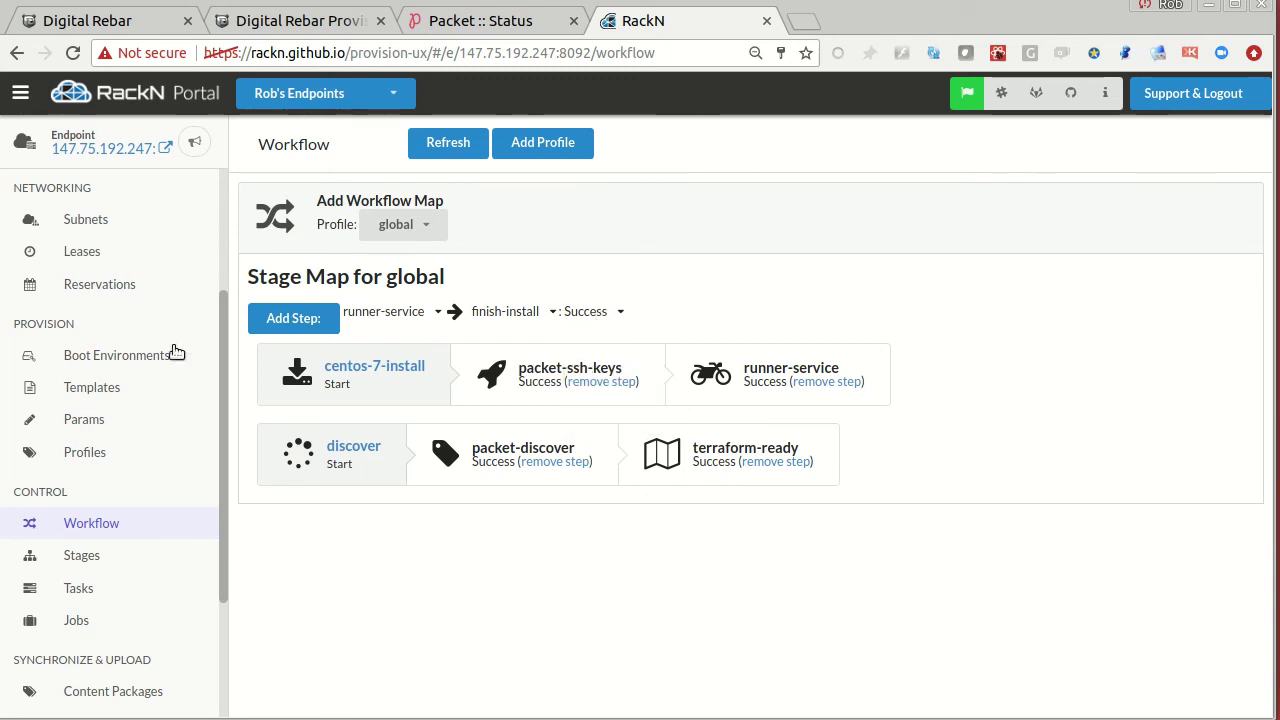
{"action": "left_click", "coordinate": [575, 313]}
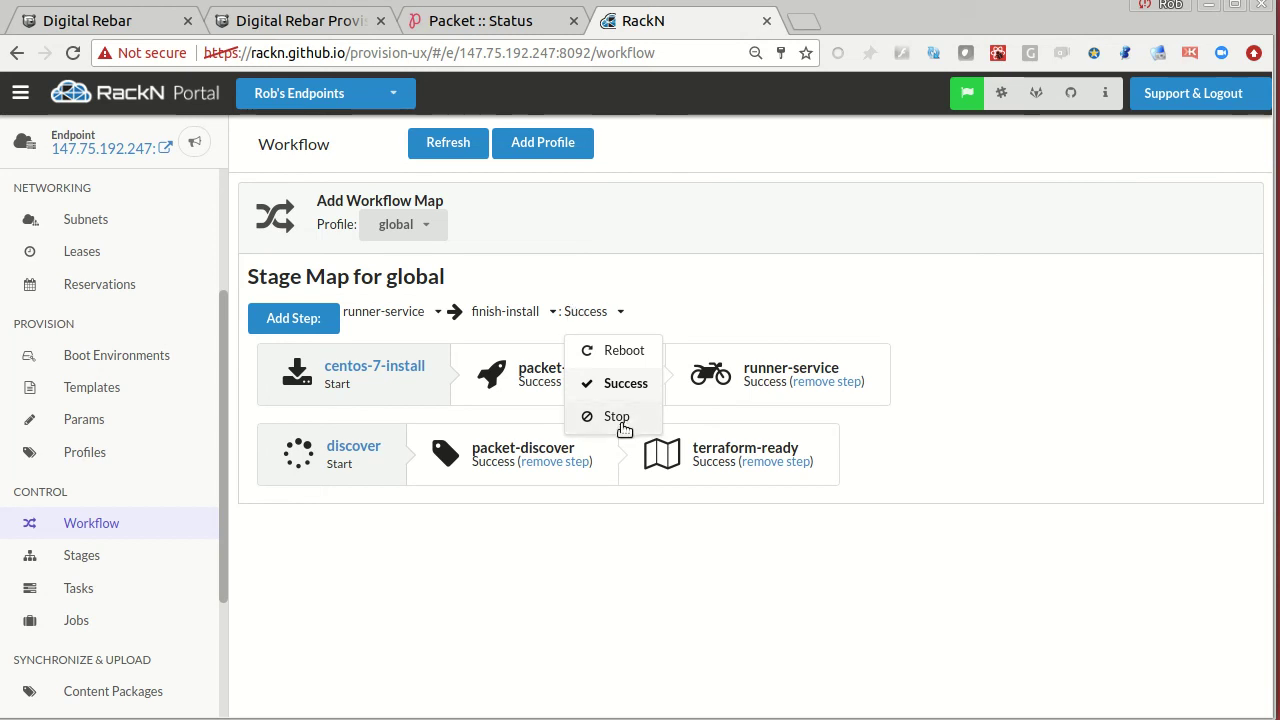
{"action": "left_click", "coordinate": [580, 318]}
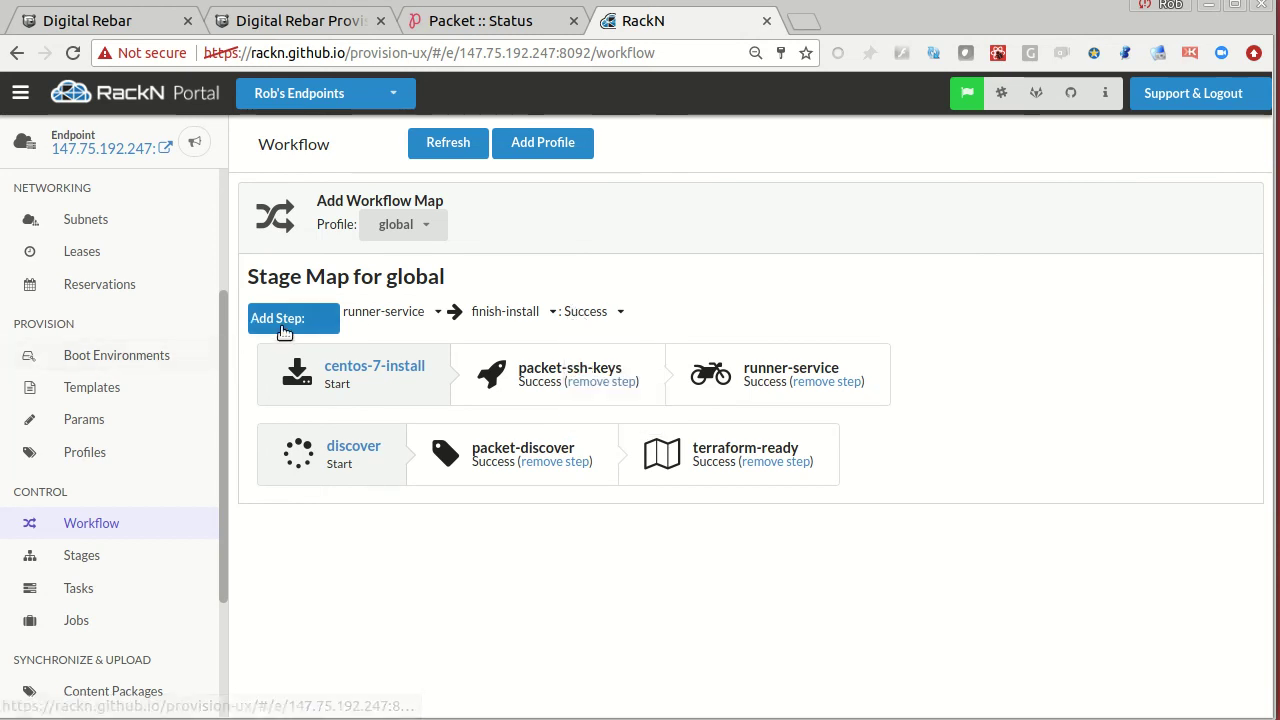
{"action": "left_click", "coordinate": [607, 314]}
{"action": "left_click", "coordinate": [617, 414]}
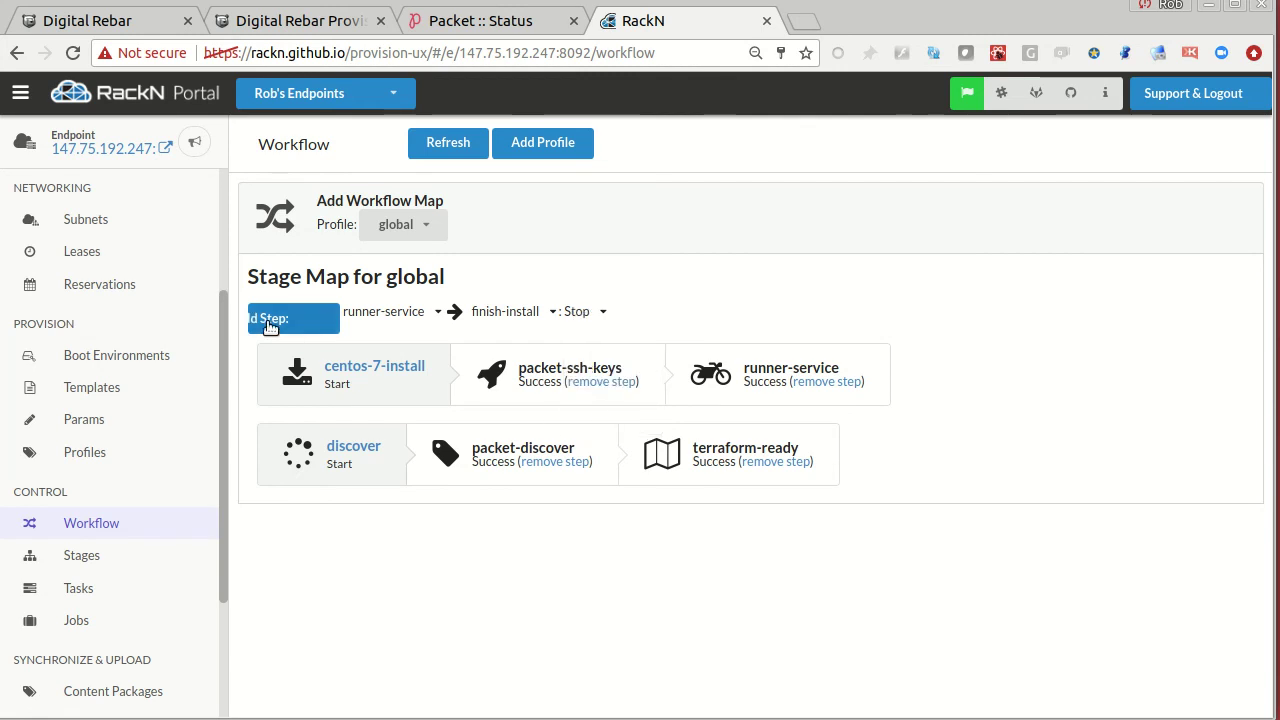
{"action": "left_click", "coordinate": [310, 320]}
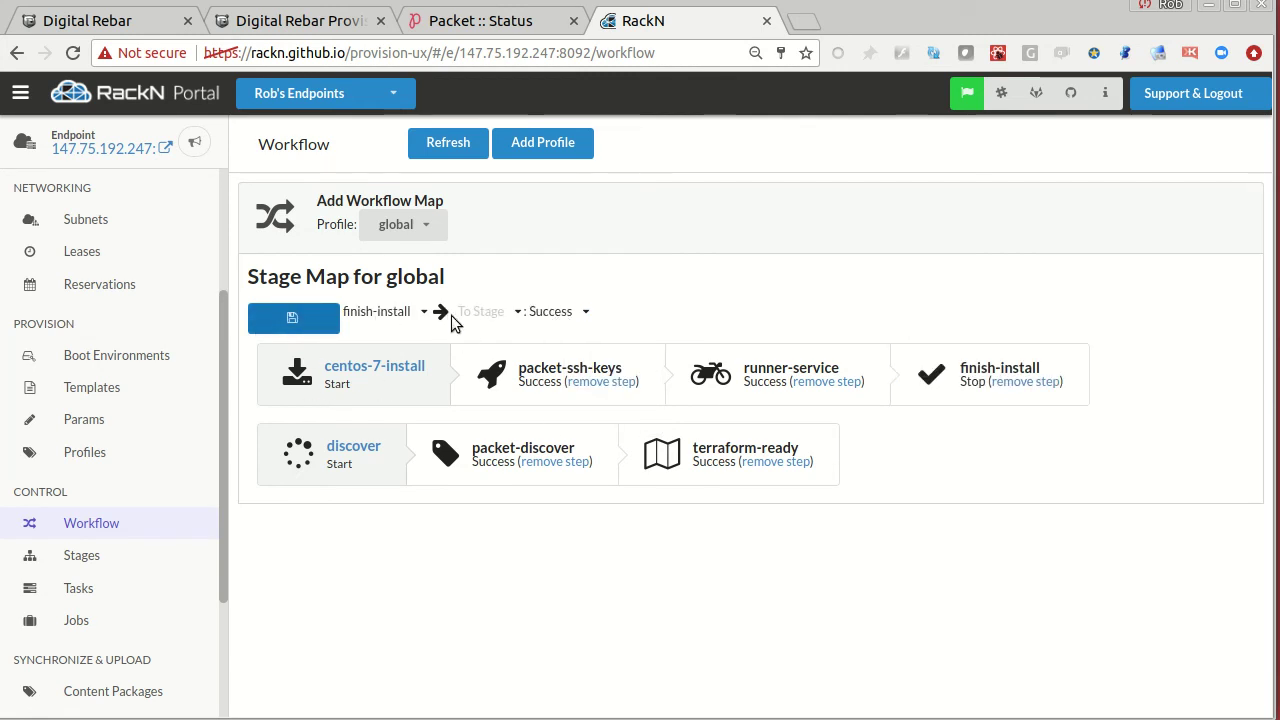
- Extend the centos-7-install chain with a step from finish-install to complete on Success
{"action": "left_click", "coordinate": [500, 315]}
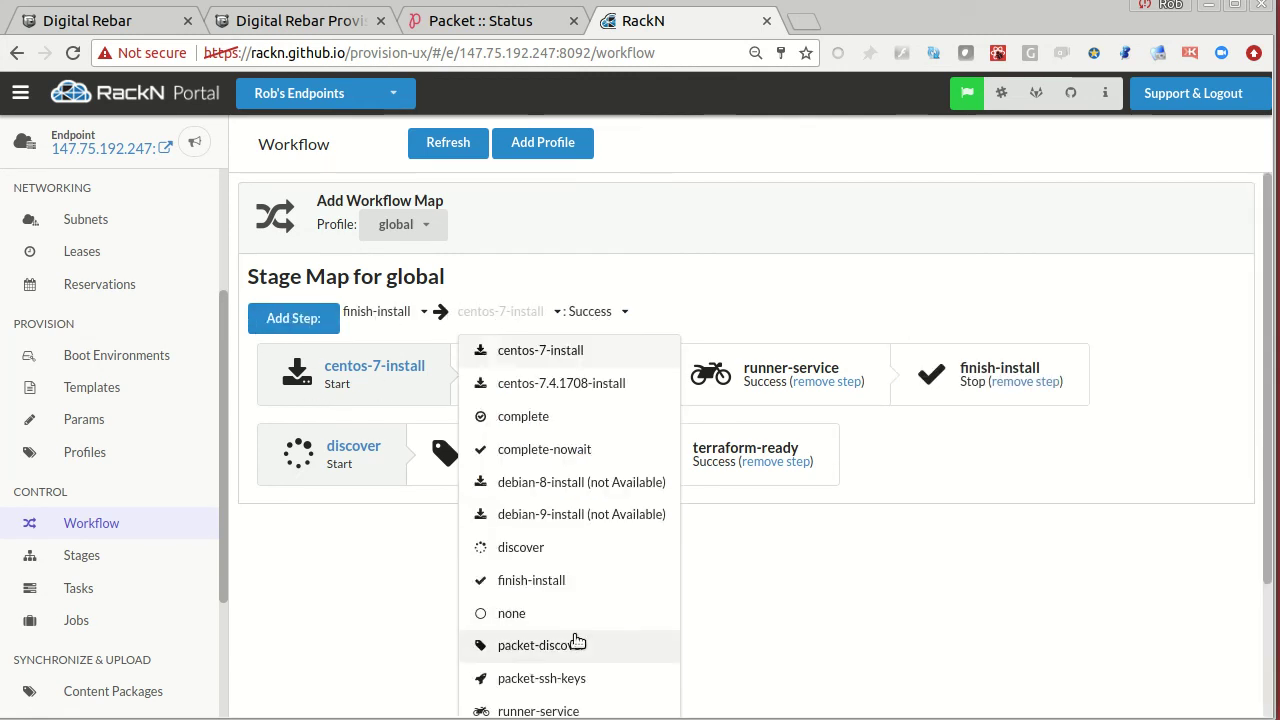
{"action": "left_click", "coordinate": [533, 420]}
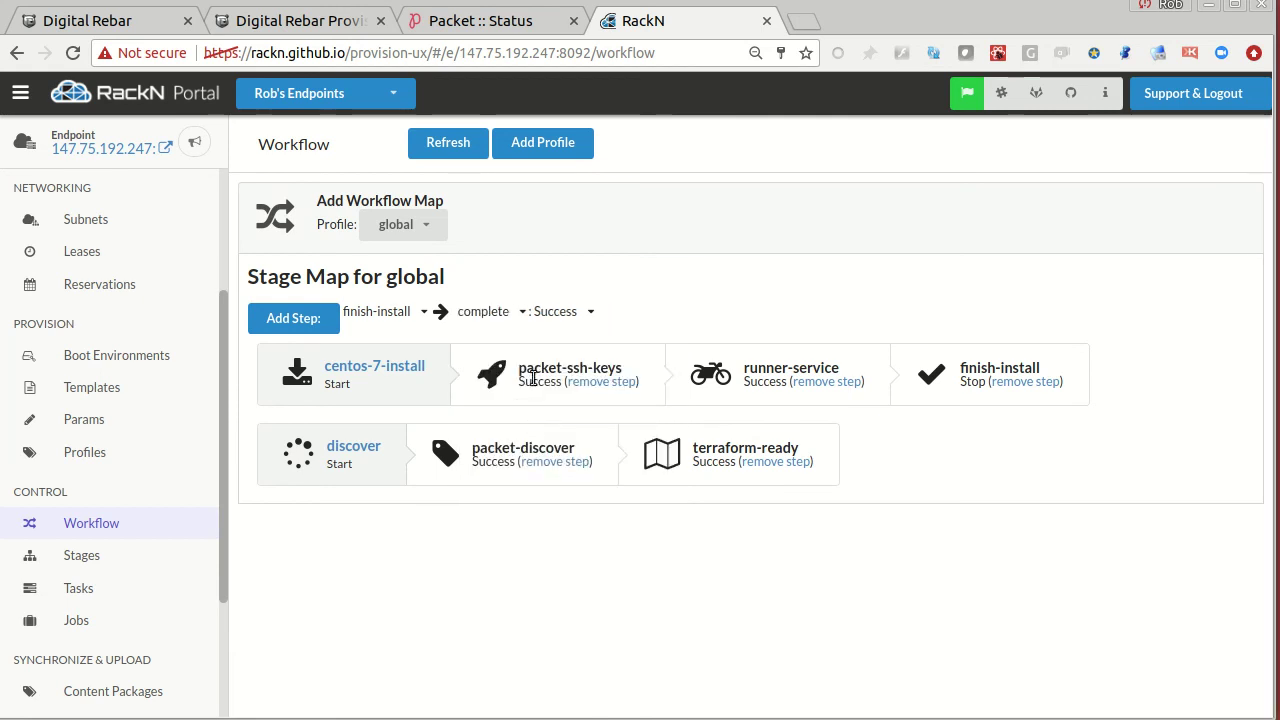
{"action": "left_click", "coordinate": [322, 326]}
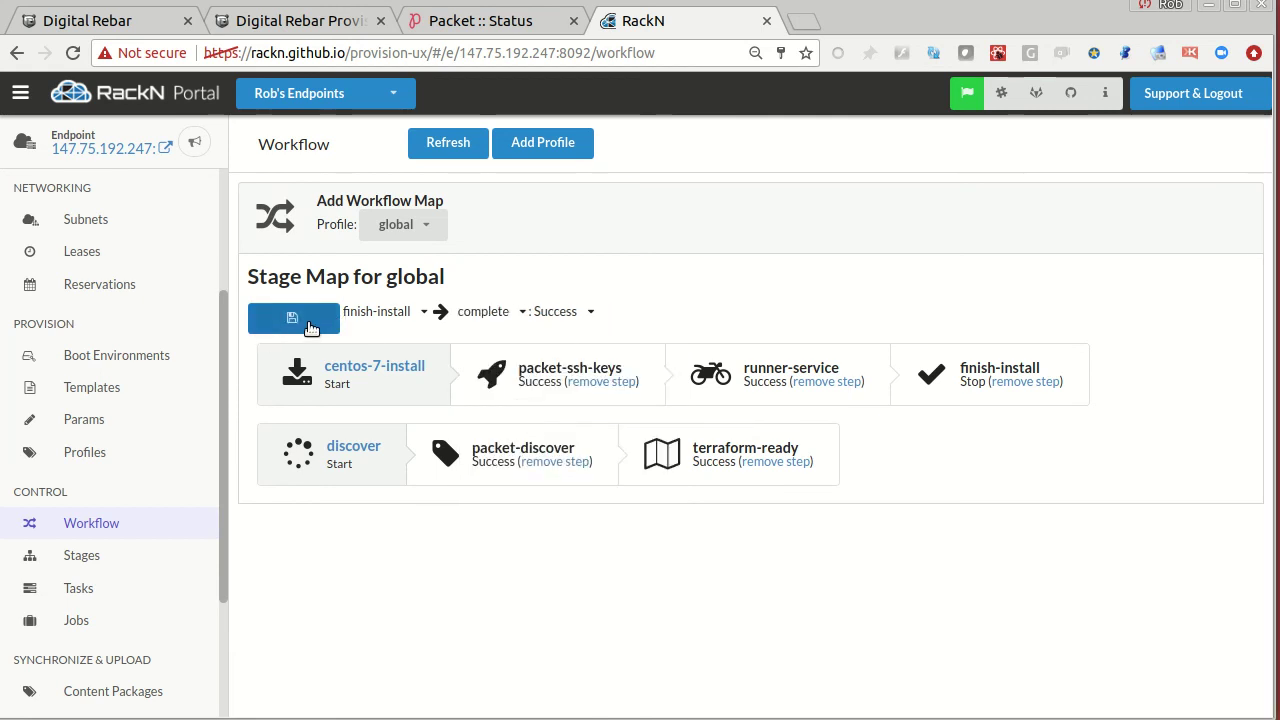
{"action": "left_click", "coordinate": [311, 328]}
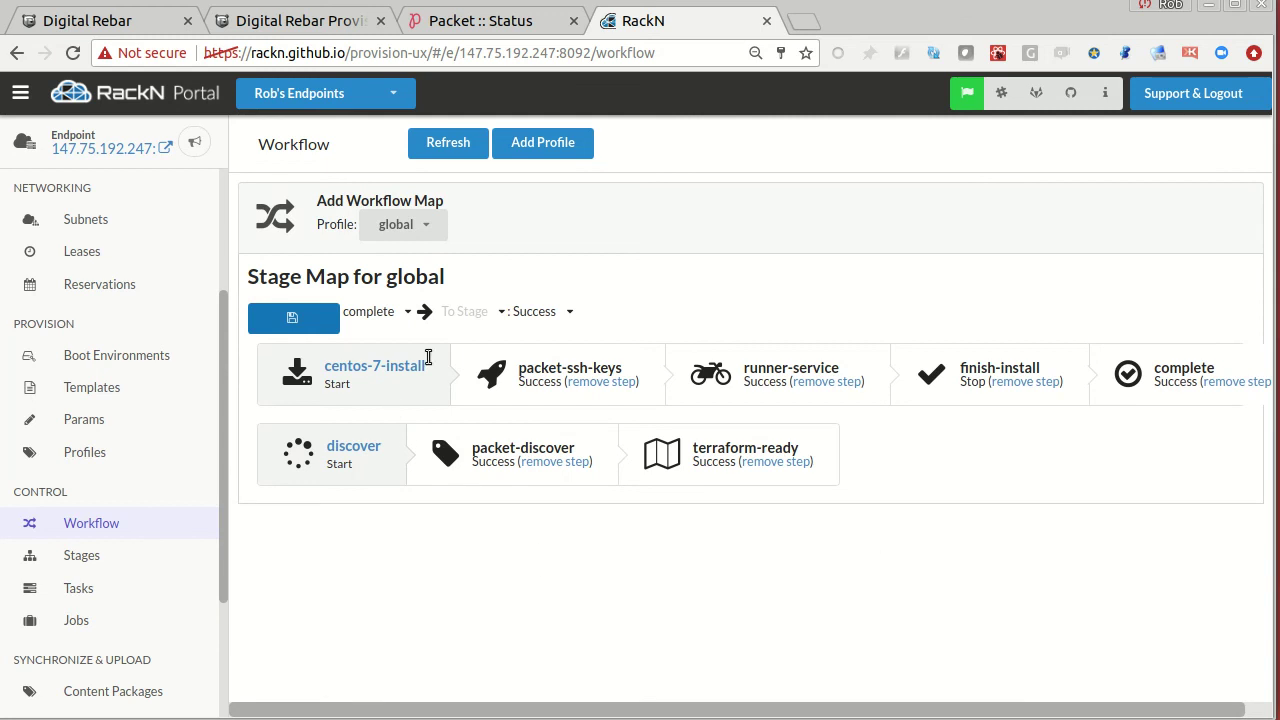
- Add a chain to the global stage map with a step from ubuntu-16.04-install to packet-ssh-keys on Success
{"action": "left_click", "coordinate": [388, 313]}
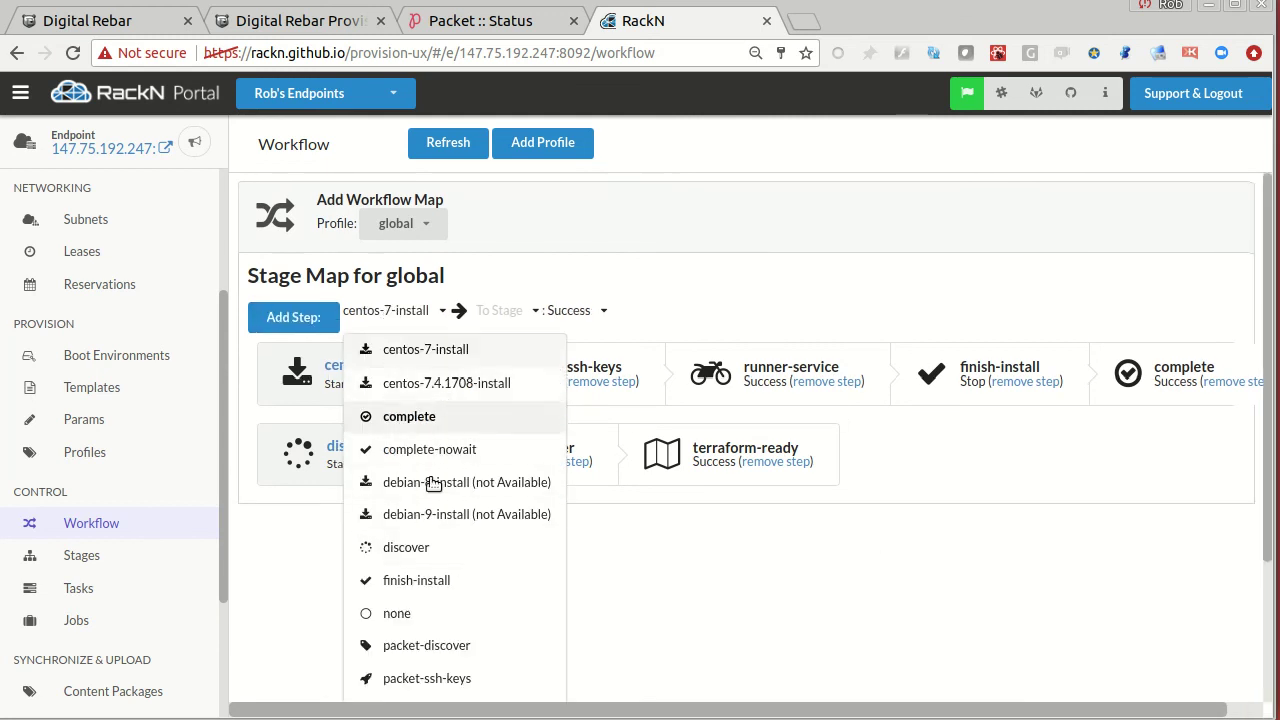
{"action": "scroll", "coordinate": [438, 480], "scroll_direction": "down", "scroll_amount": 3}
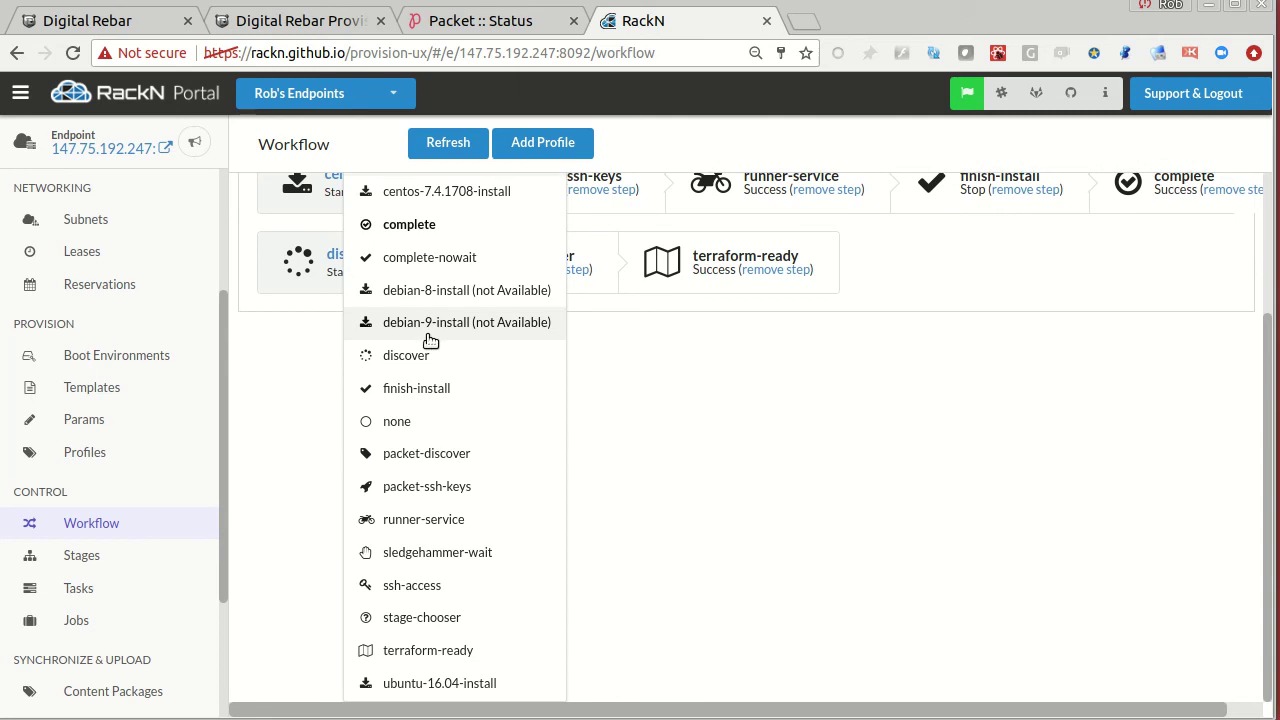
{"action": "left_click", "coordinate": [425, 684]}
{"action": "left_click", "coordinate": [528, 311]}
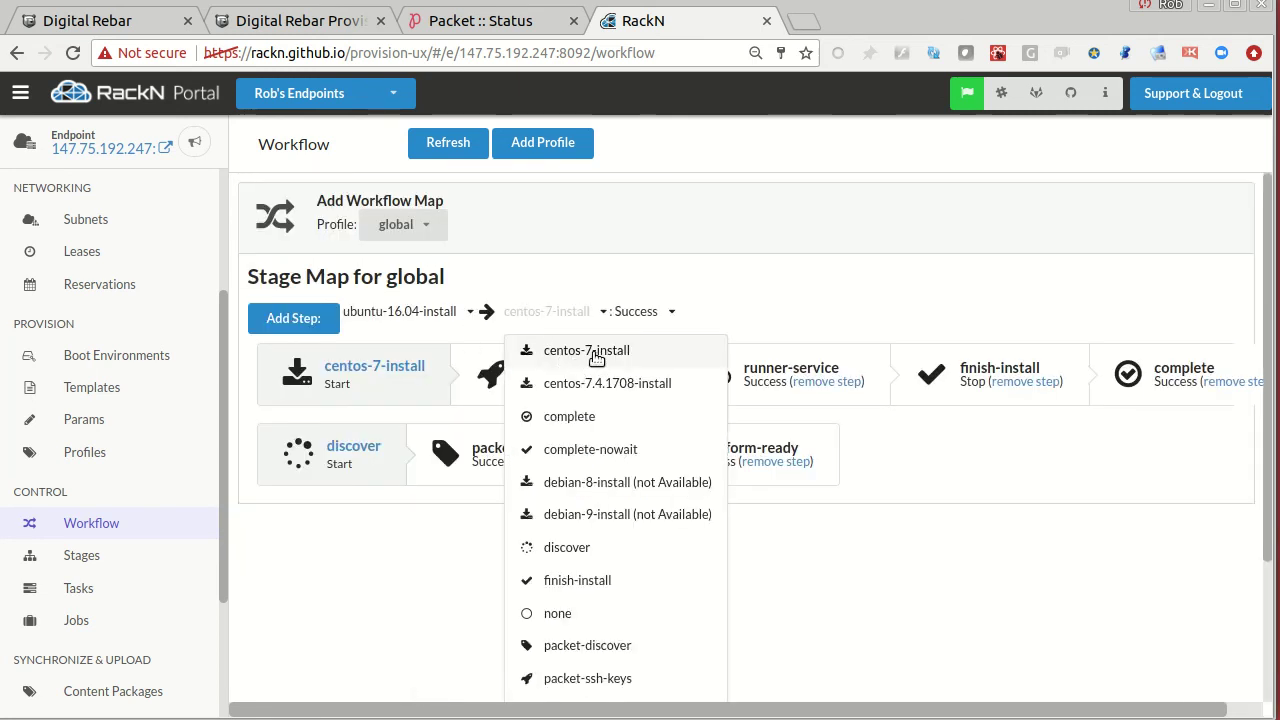
{"action": "scroll", "coordinate": [565, 580], "scroll_direction": "down", "scroll_amount": 2}
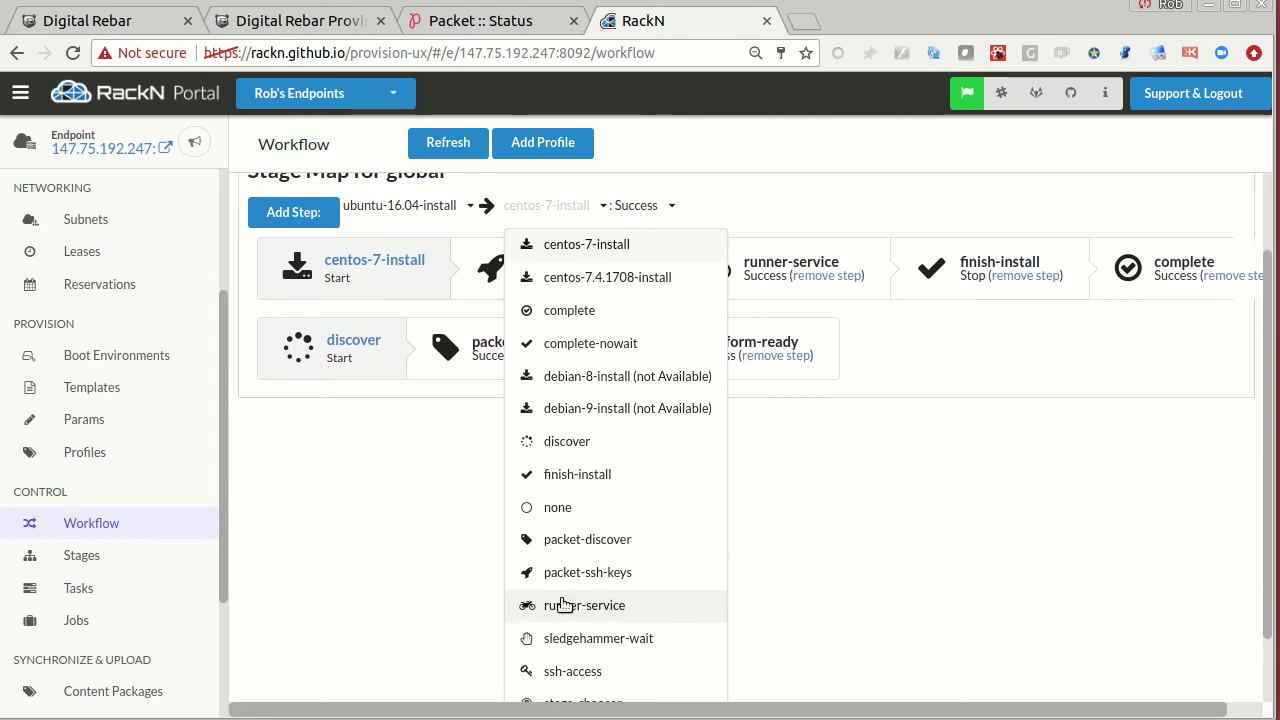
{"action": "left_click", "coordinate": [563, 574]}
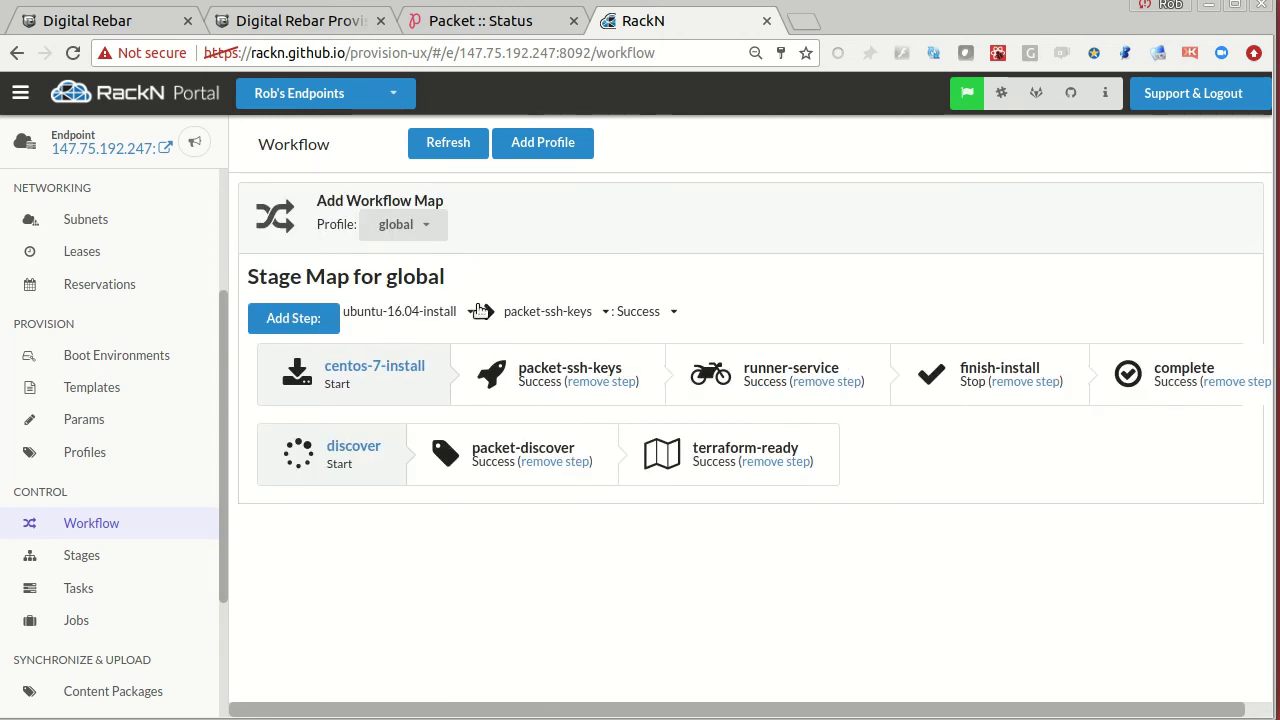
{"action": "left_click", "coordinate": [340, 318]}
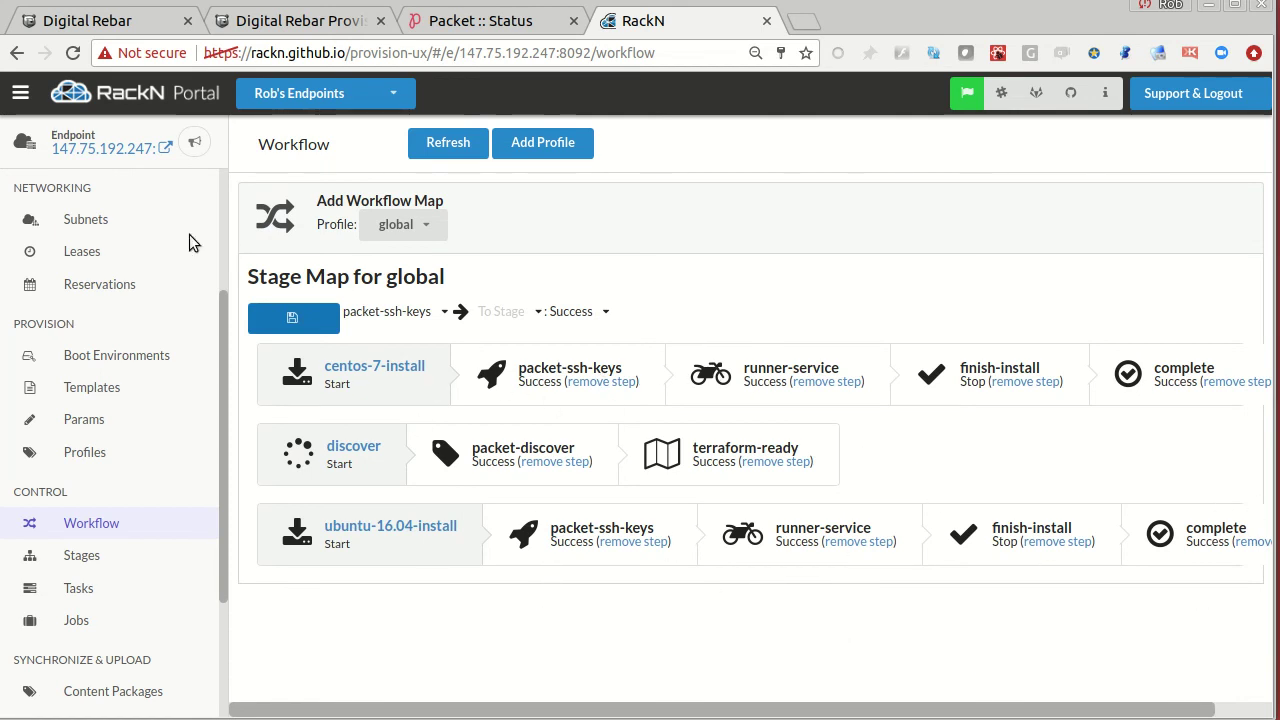
- Open the details of machine TFdemo1 and examine its packet/uuid, terraform/allocated and terraform/managed parameters
{"action": "scroll", "coordinate": [95, 262], "scroll_direction": "up", "scroll_amount": 3}
{"action": "left_click", "coordinate": [75, 263]}
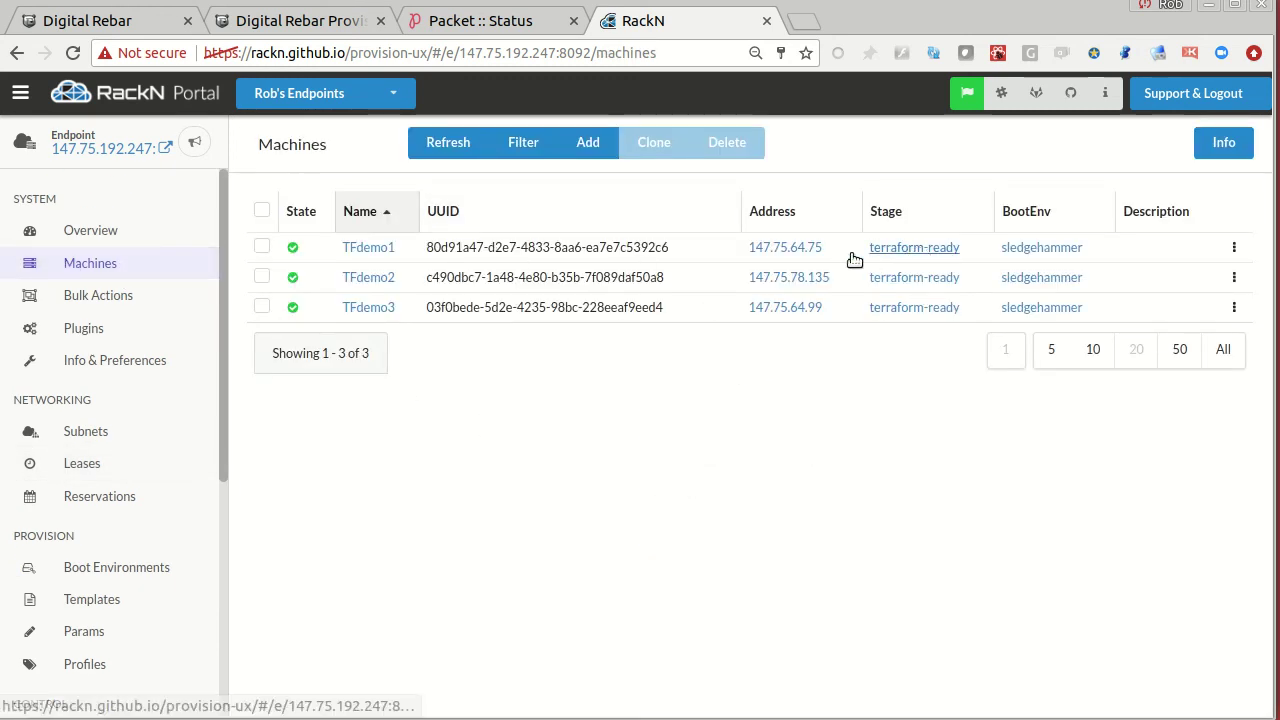
{"action": "left_click", "coordinate": [381, 256]}
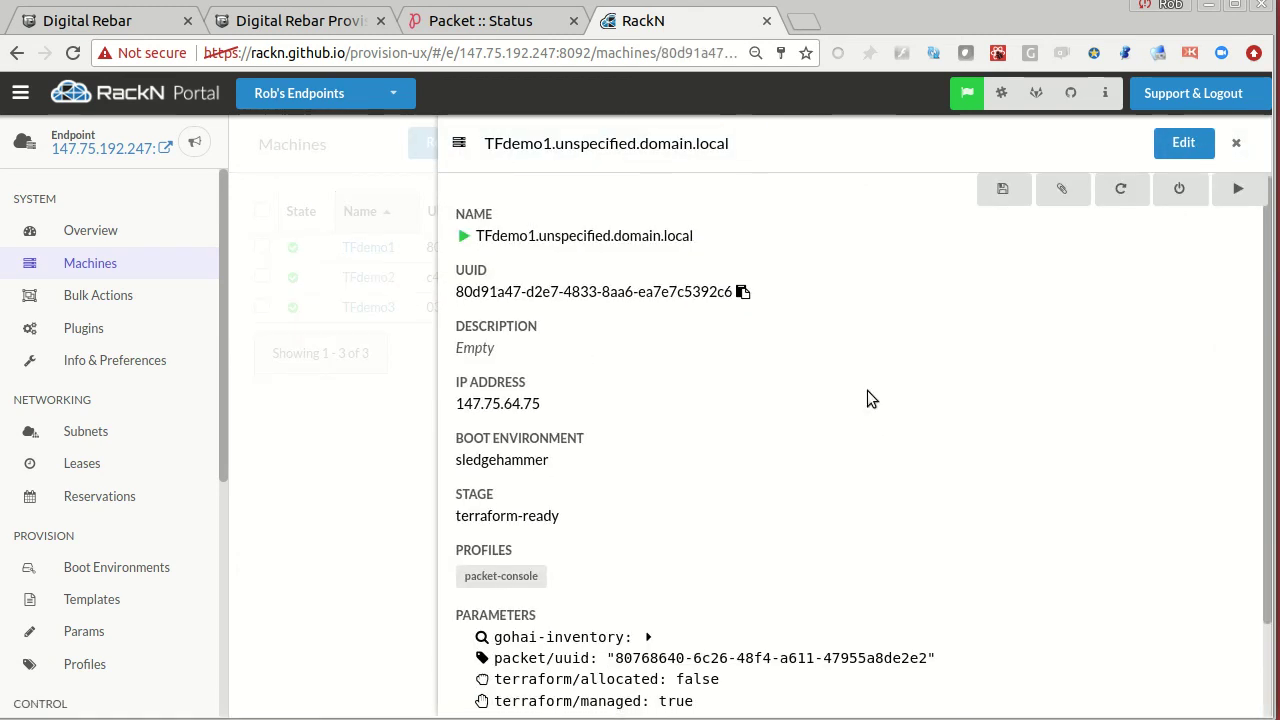
{"action": "scroll", "coordinate": [543, 597], "scroll_direction": "down", "scroll_amount": 2}
{"action": "left_click_drag", "start_coordinate": [495, 547], "coordinate": [960, 551]}
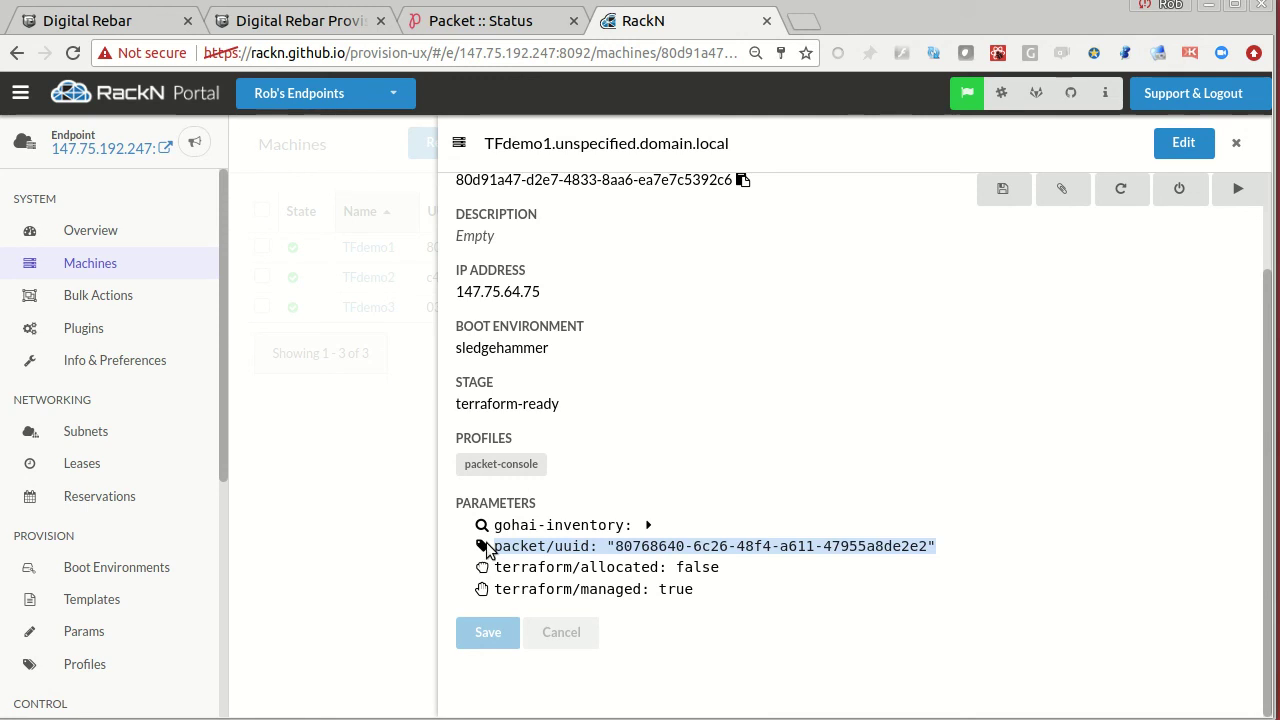
{"action": "double_click", "coordinate": [518, 548]}
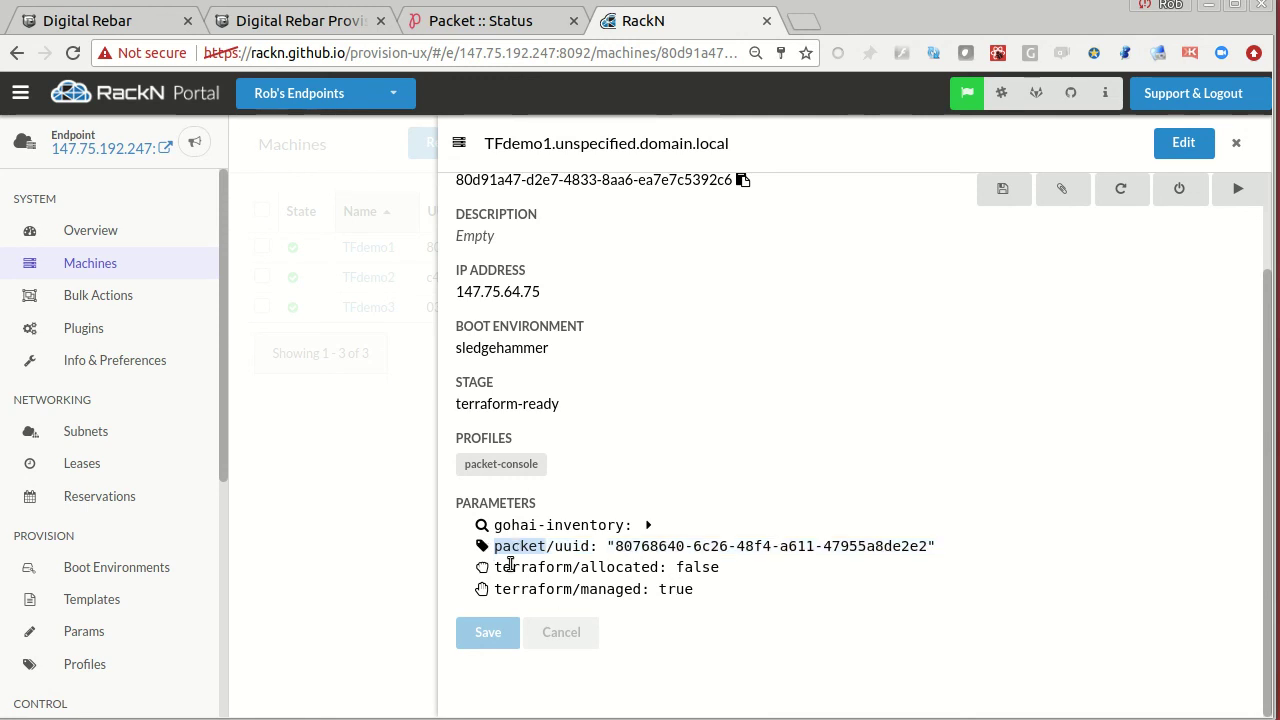
{"action": "triple_click", "coordinate": [505, 567]}
{"action": "left_click_drag", "start_coordinate": [510, 589], "coordinate": [678, 589]}
{"action": "left_click", "coordinate": [607, 585]}
{"action": "left_click_drag", "start_coordinate": [507, 585], "coordinate": [711, 591]}
{"action": "left_click", "coordinate": [690, 588]}
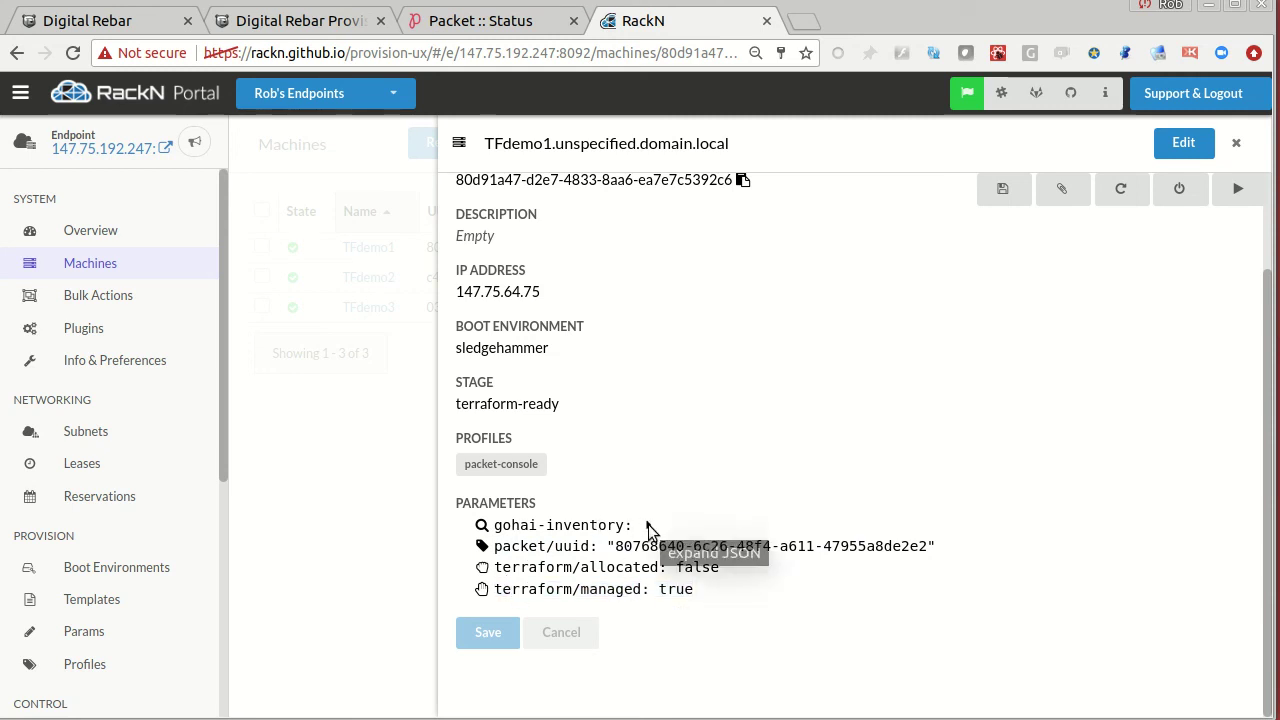
- Look through TFdemo1's expanded gohai-inventory parameter, then collapse it and close the machine details
{"action": "left_click", "coordinate": [649, 527]}
{"action": "left_click", "coordinate": [649, 527]}
{"action": "left_click", "coordinate": [651, 526]}
{"action": "scroll", "coordinate": [660, 520], "scroll_direction": "down", "scroll_amount": 3}
{"action": "scroll", "coordinate": [670, 512], "scroll_direction": "up", "scroll_amount": 3}
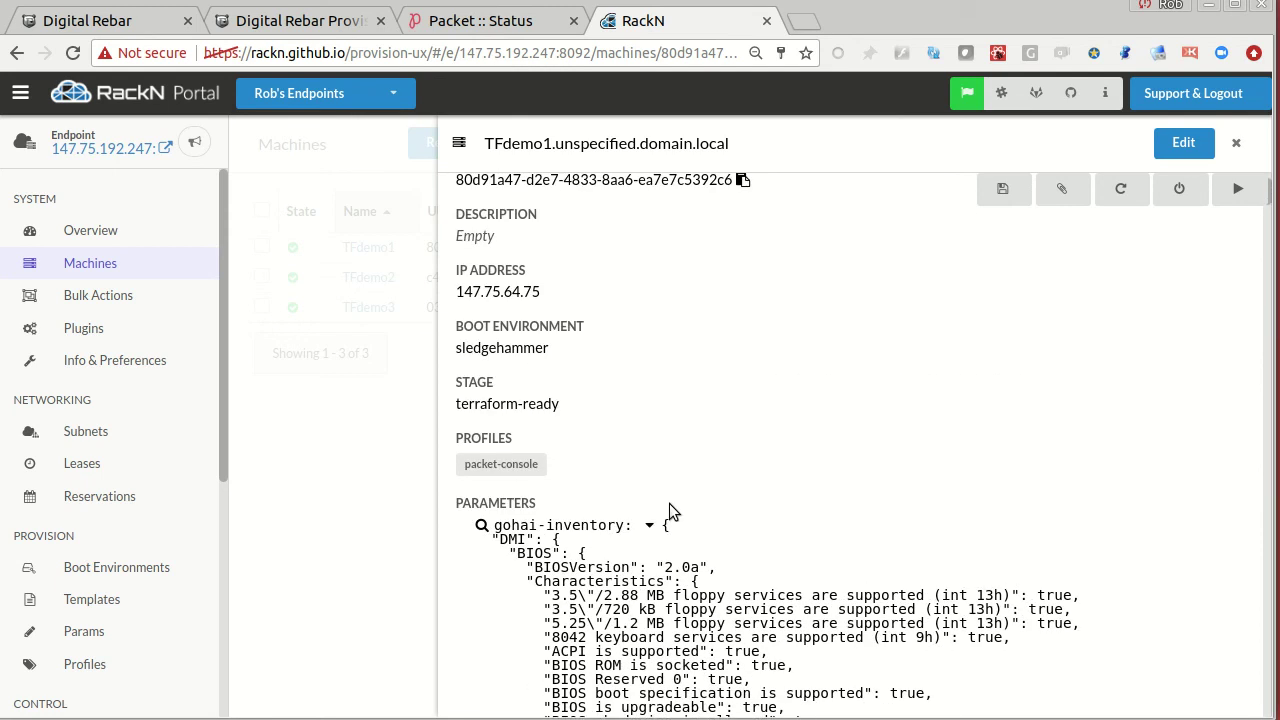
{"action": "left_click", "coordinate": [649, 527]}
{"action": "scroll", "coordinate": [650, 370], "scroll_direction": "up", "scroll_amount": 2}
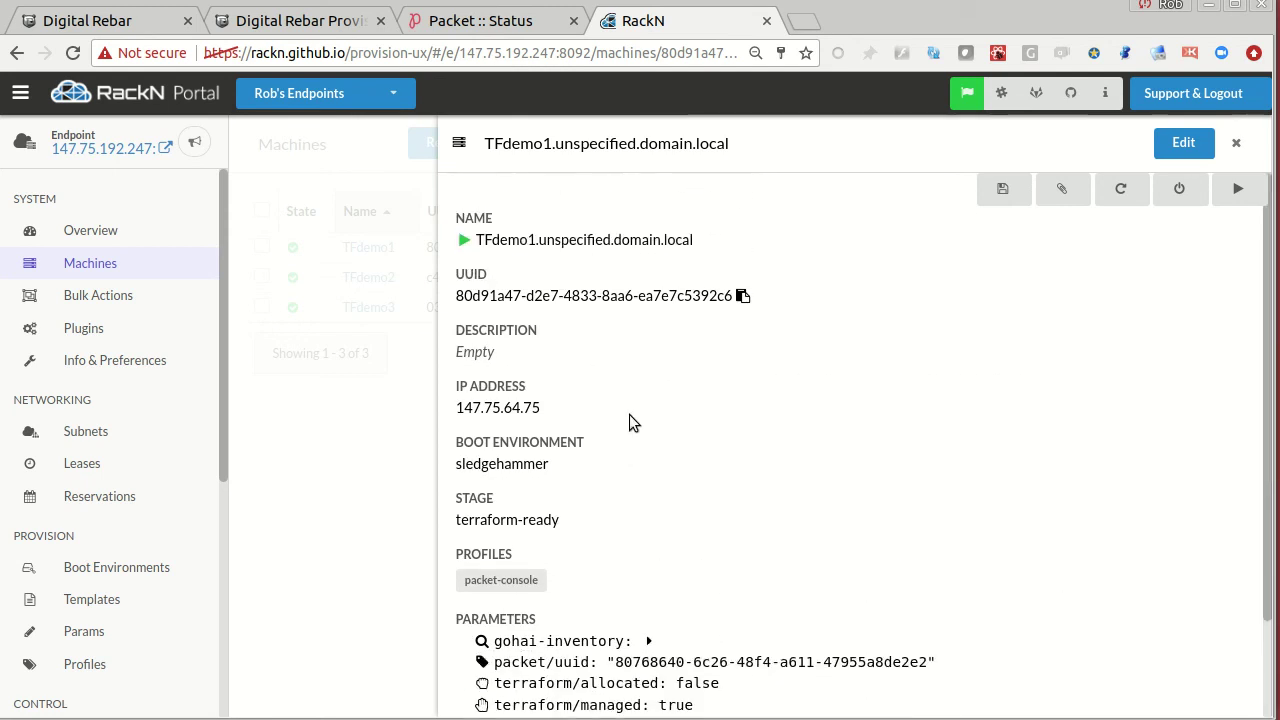
{"action": "left_click", "coordinate": [236, 508]}
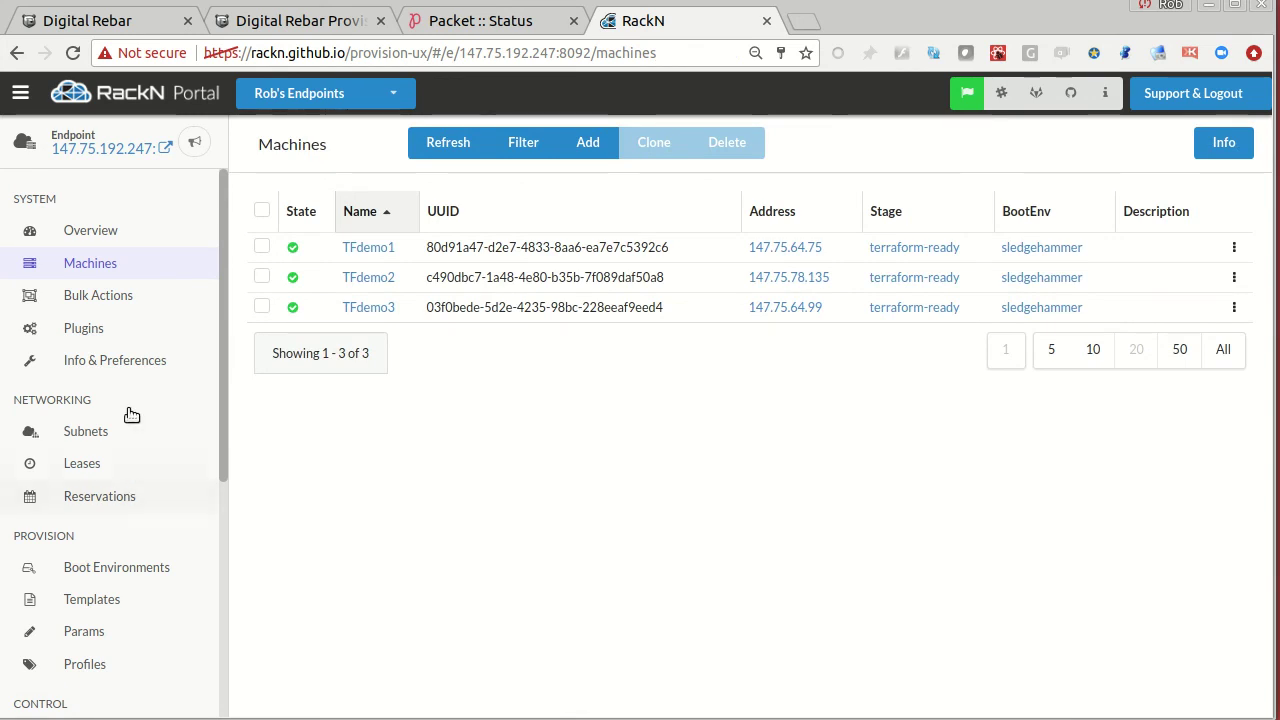
- Apply the discover stage to all three TFdemo machines as a bulk action
{"action": "left_click", "coordinate": [84, 295]}
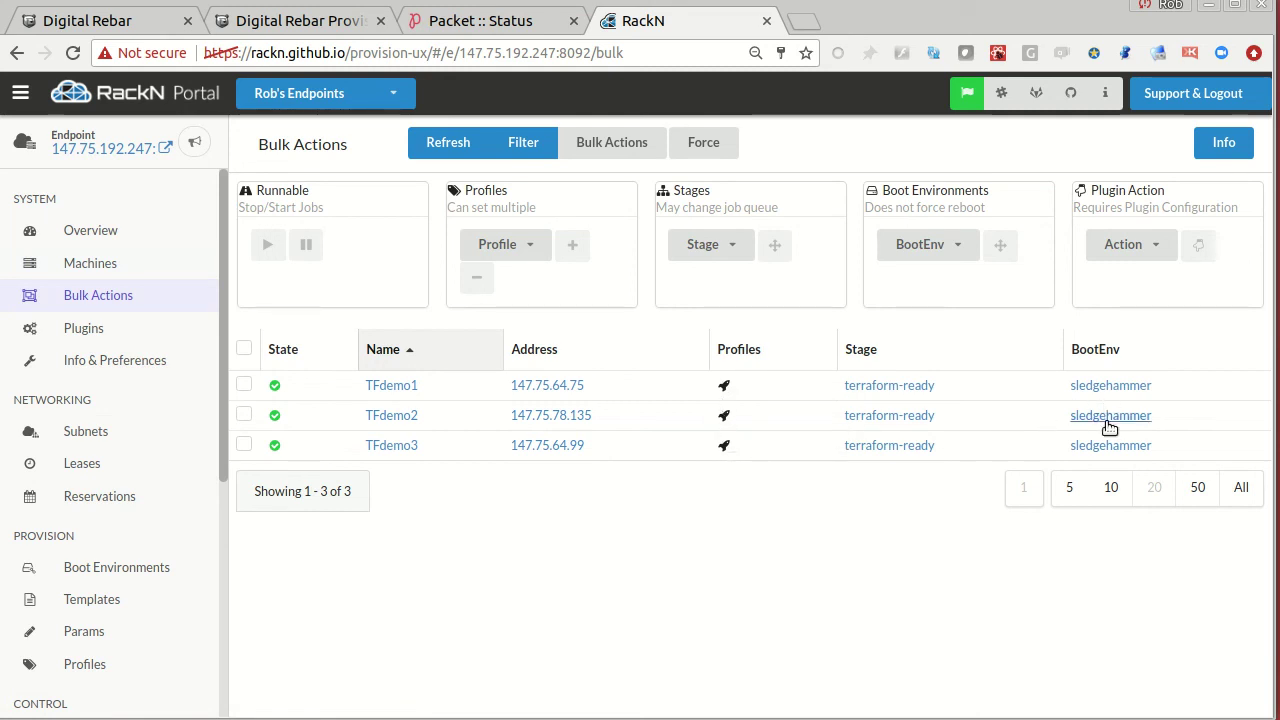
{"action": "left_click", "coordinate": [83, 337]}
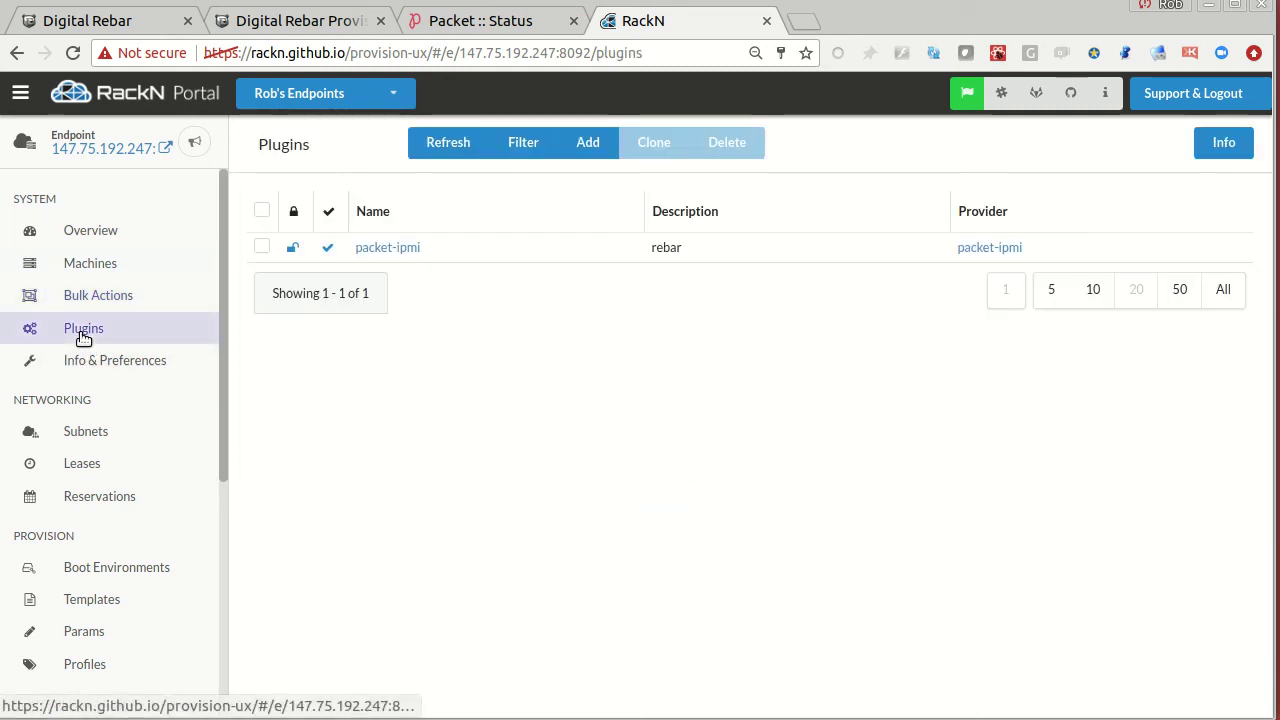
{"action": "left_click", "coordinate": [88, 296]}
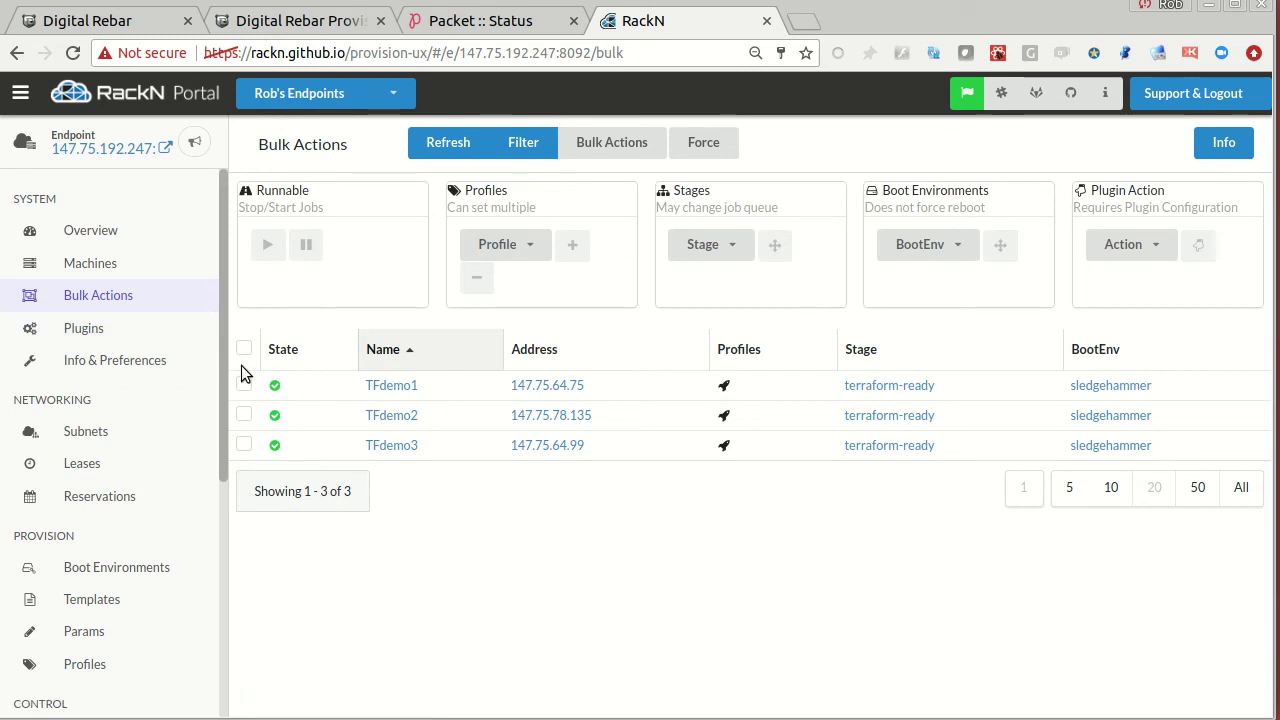
{"action": "left_click", "coordinate": [244, 349]}
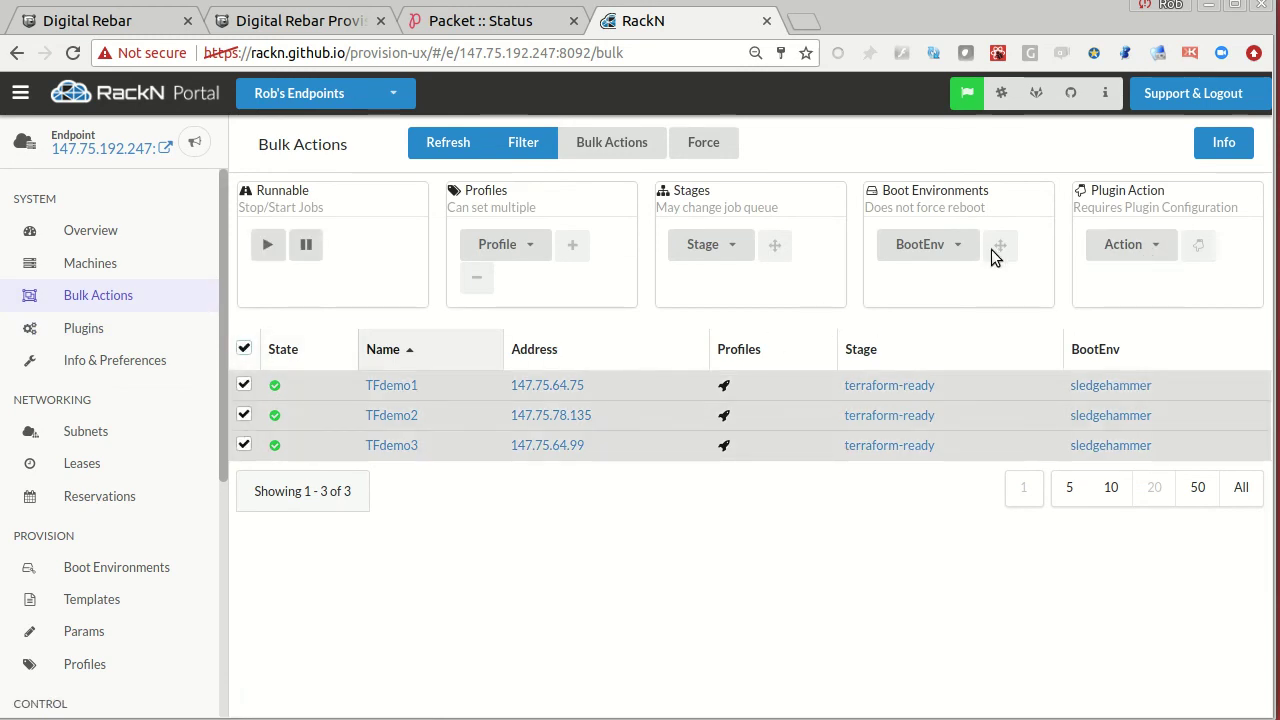
{"action": "left_click", "coordinate": [706, 246]}
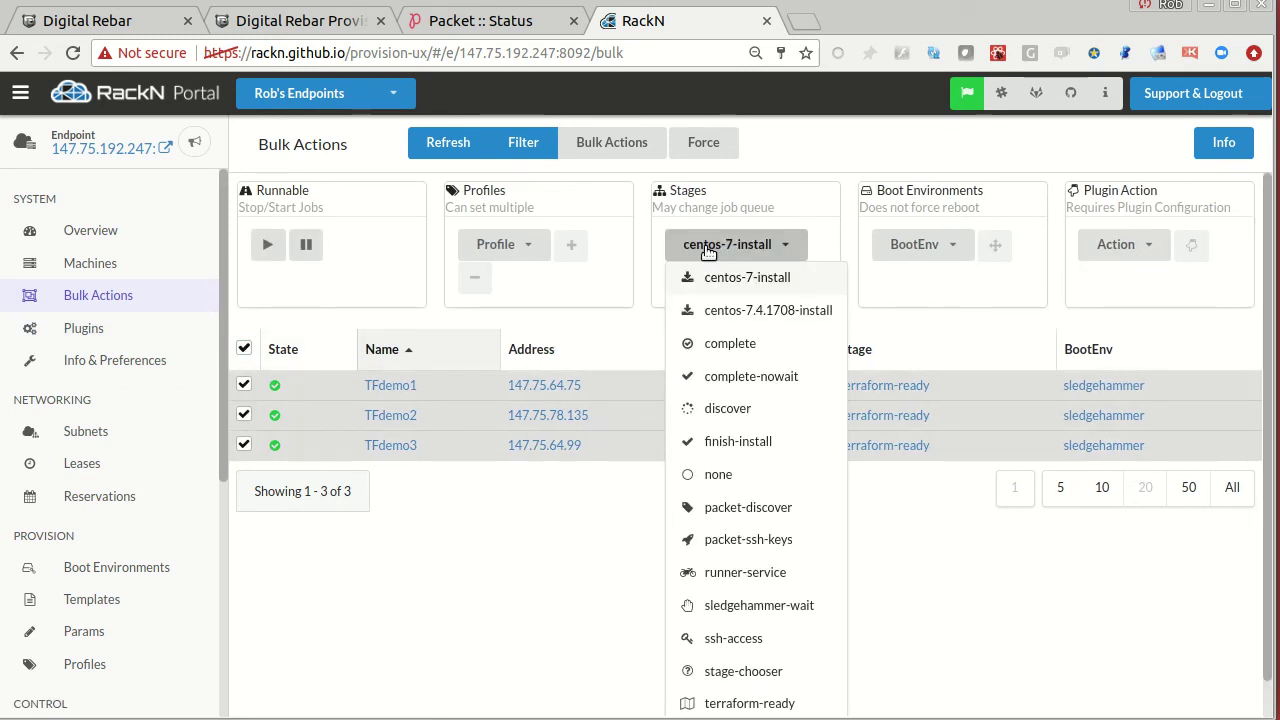
{"action": "left_click", "coordinate": [708, 405]}
{"action": "left_click", "coordinate": [791, 246]}
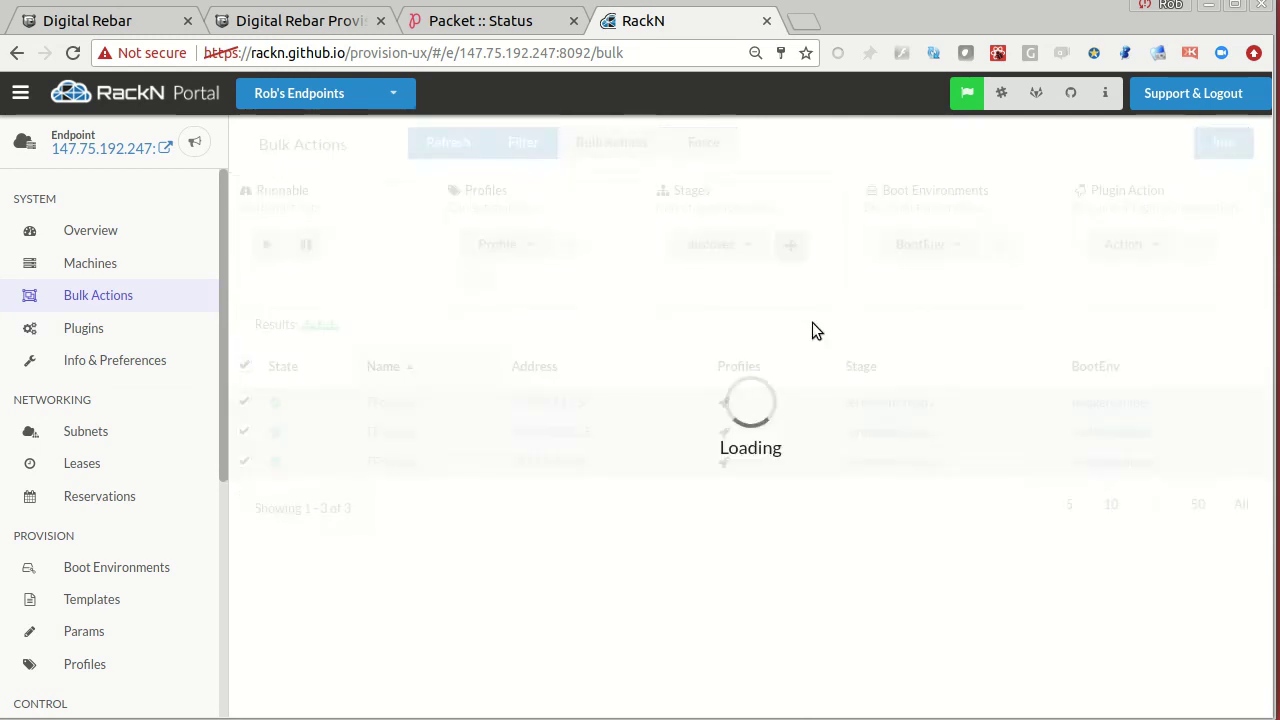
- Run the powercycle plugin action on all three TFdemo machines
{"action": "left_click", "coordinate": [1128, 245]}
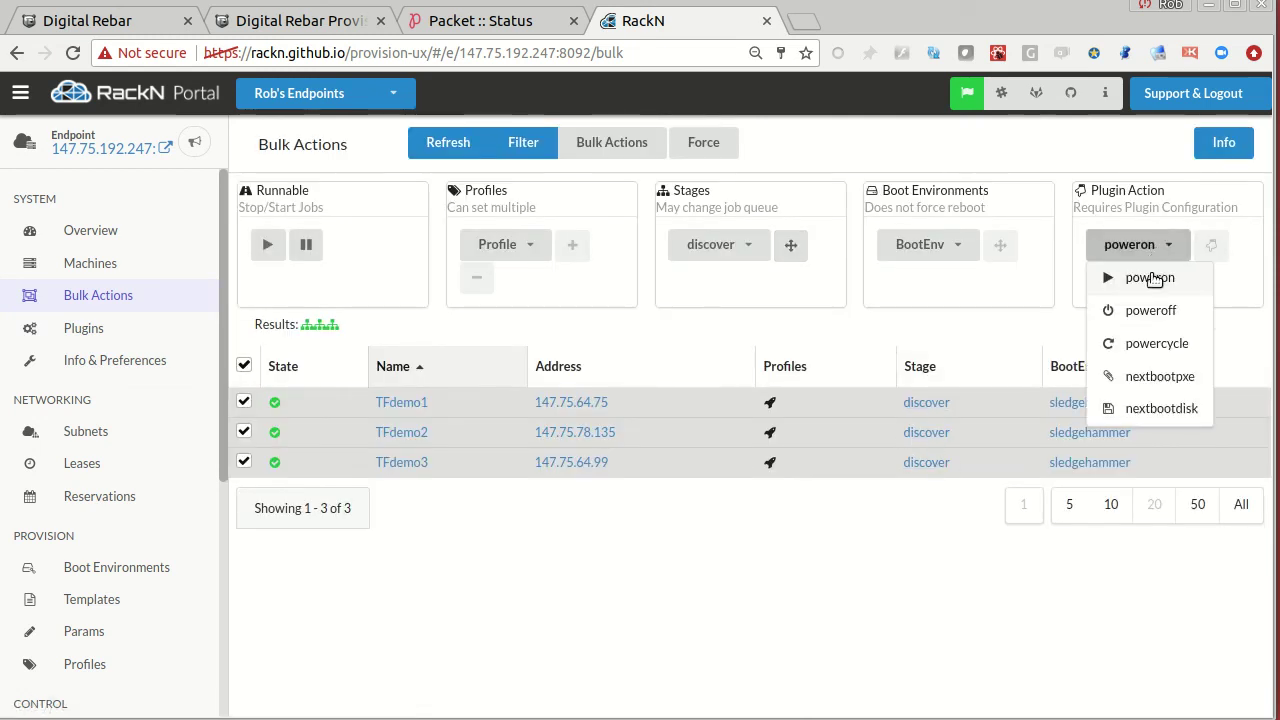
{"action": "left_click", "coordinate": [1140, 345]}
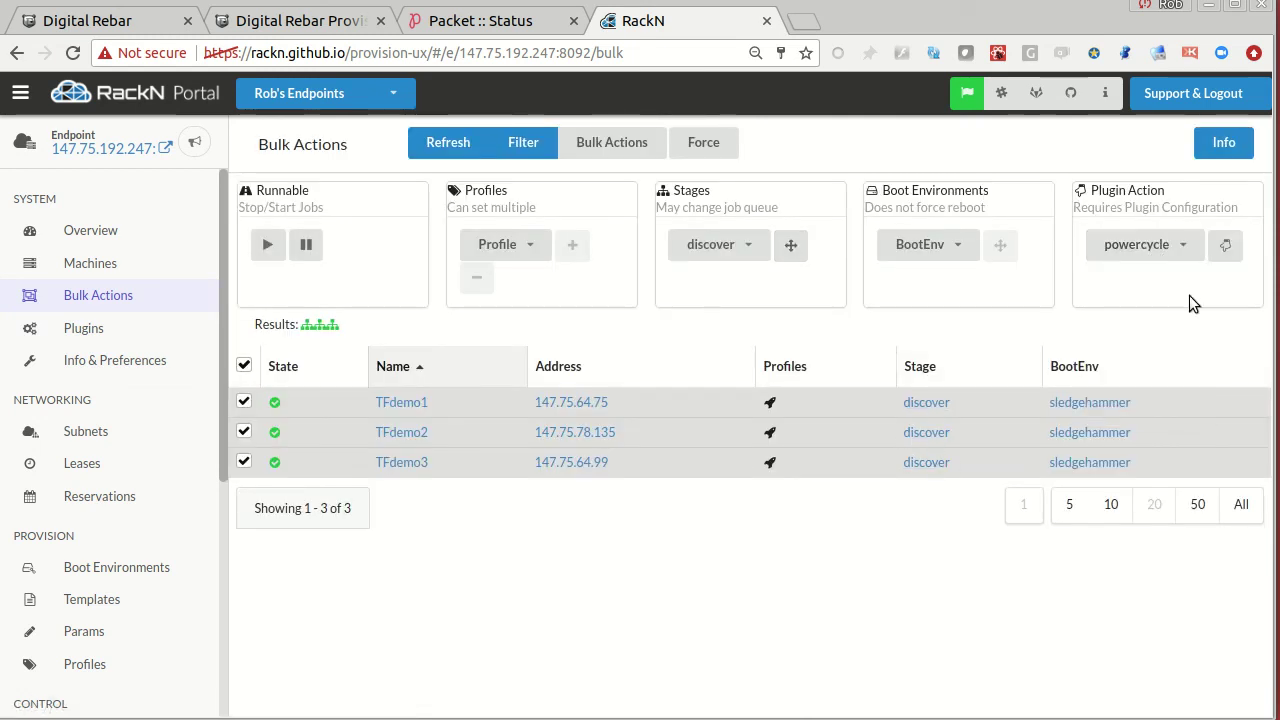
{"action": "left_click", "coordinate": [1225, 245]}
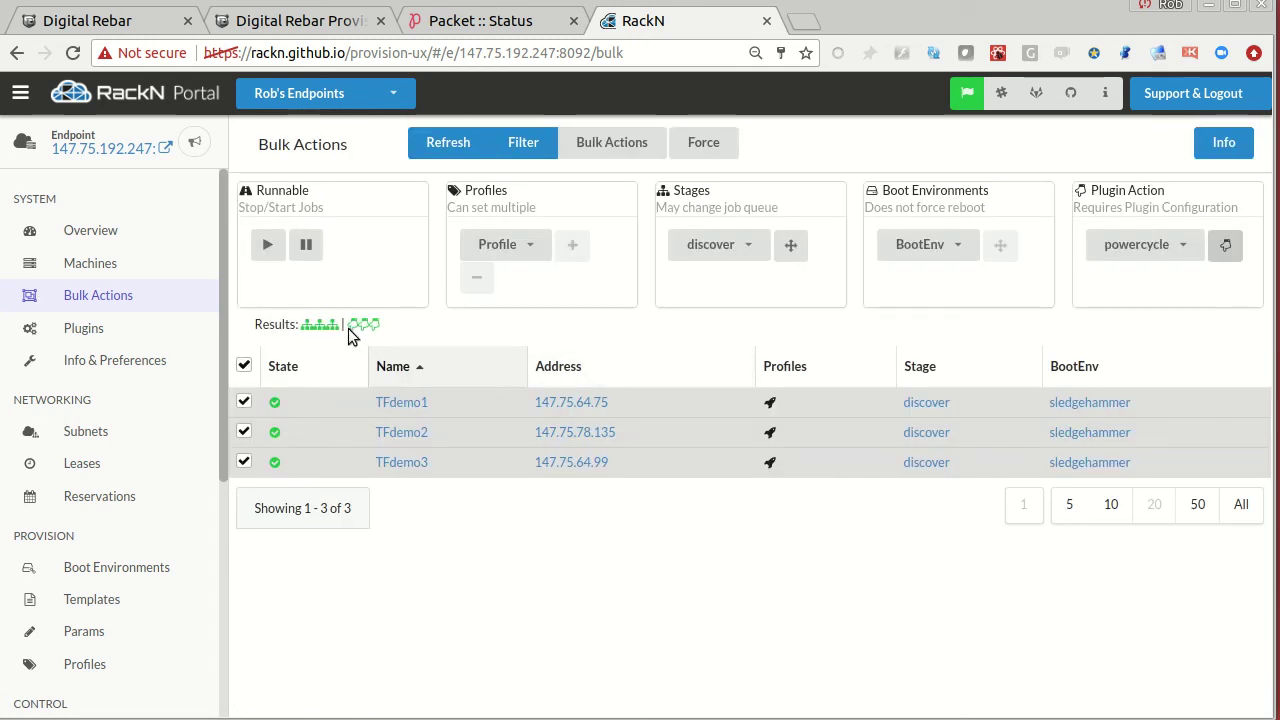
- Switch to the Packet portal, open the Zehicle project's server list and check the status of the TFdemo machines
{"action": "left_click", "coordinate": [475, 20]}
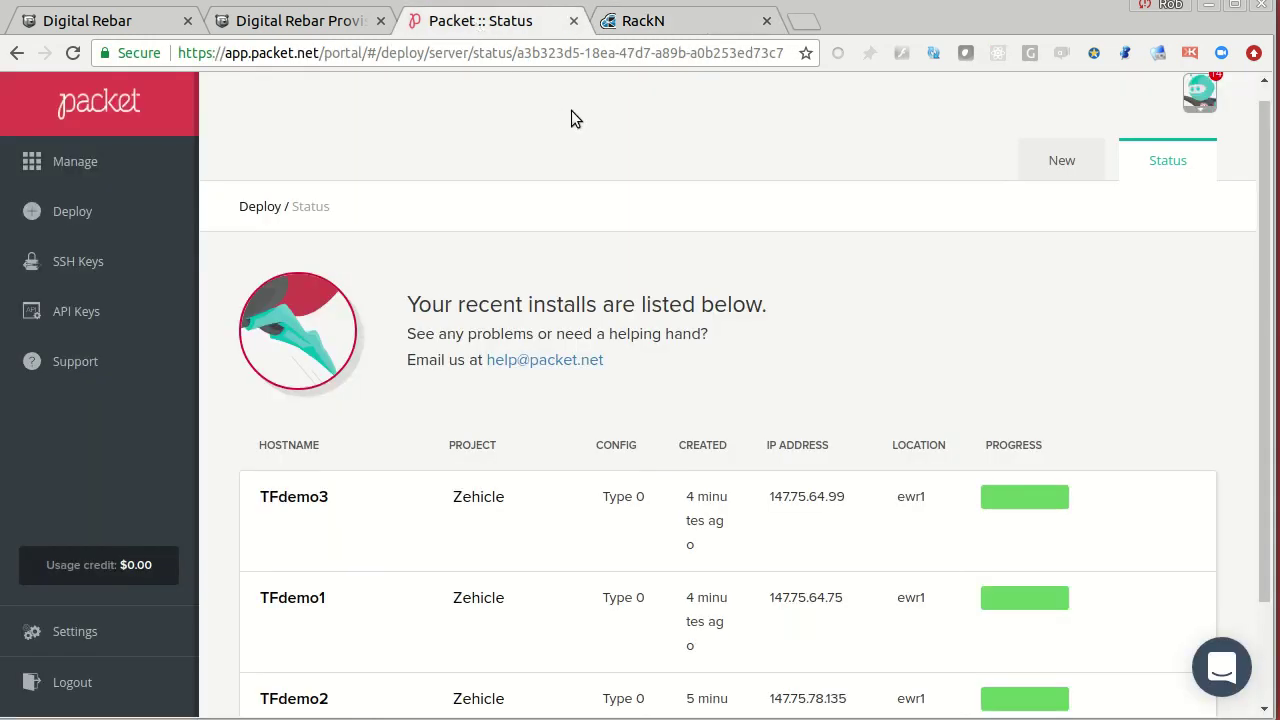
{"action": "key", "text": "F5"}
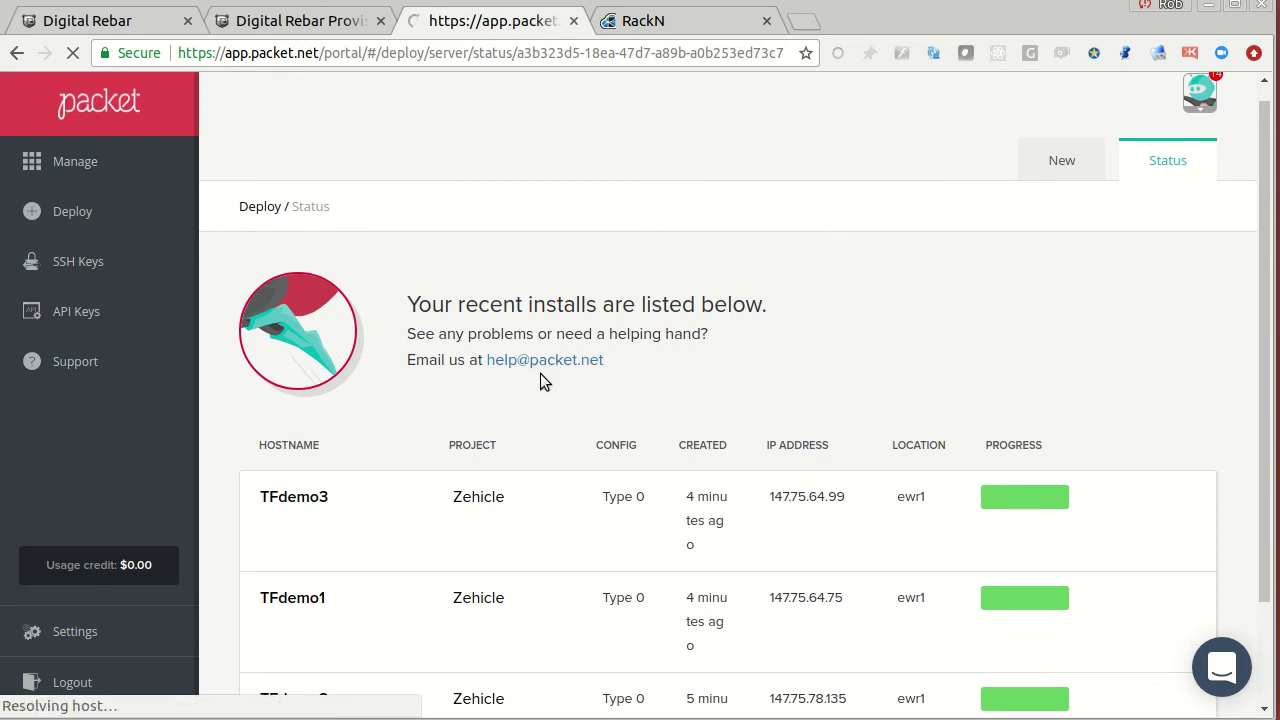
{"action": "scroll", "coordinate": [588, 351], "scroll_direction": "down", "scroll_amount": 1}
{"action": "scroll", "coordinate": [331, 239], "scroll_direction": "up", "scroll_amount": 1}
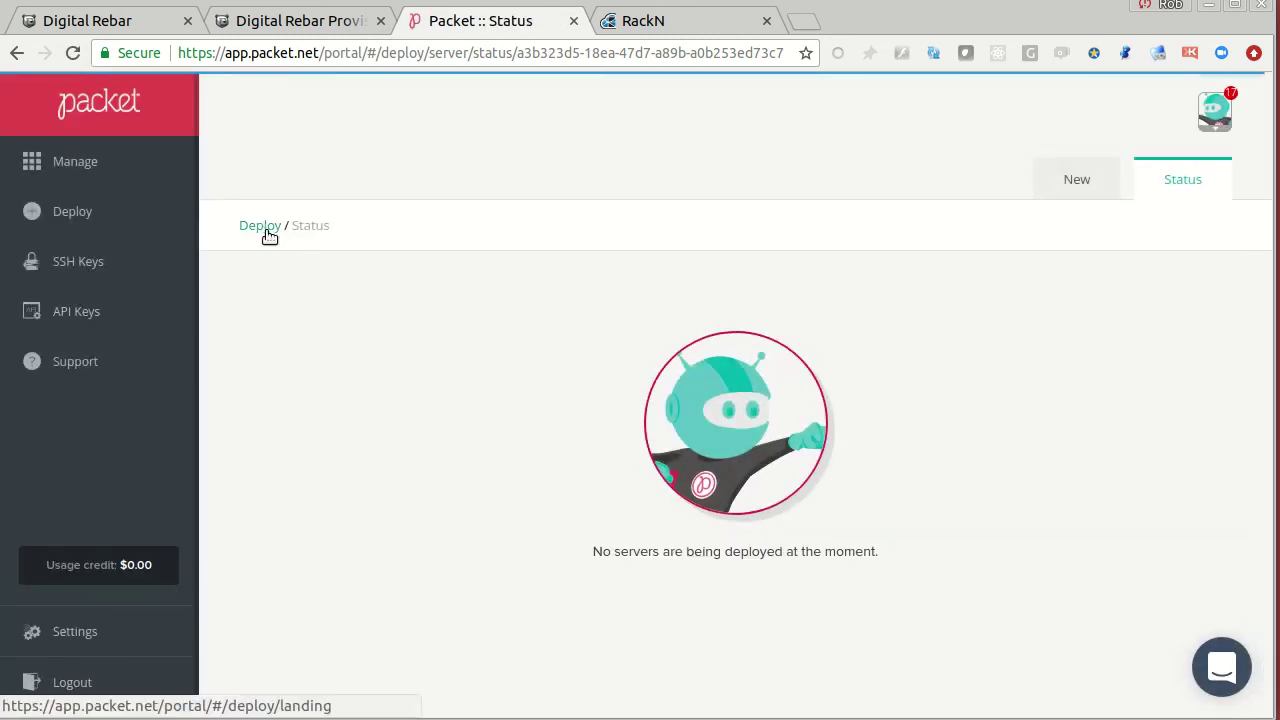
{"action": "left_click", "coordinate": [256, 227]}
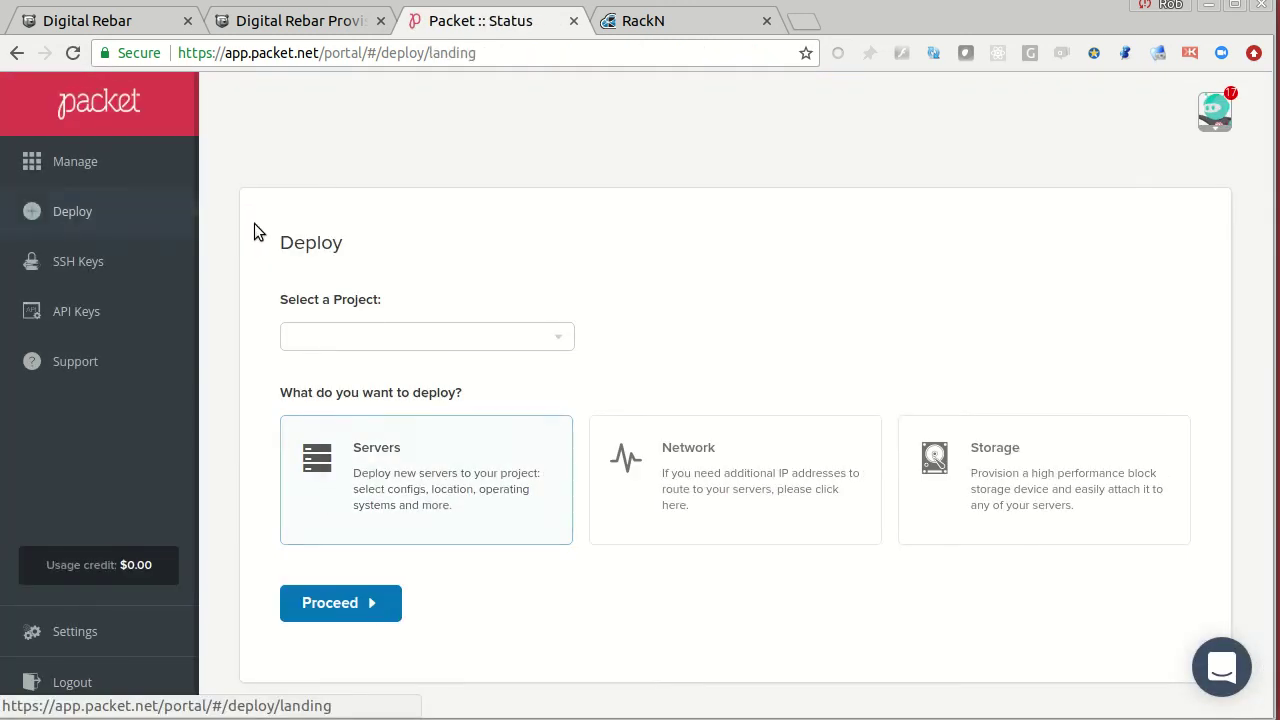
{"action": "left_click", "coordinate": [72, 165]}
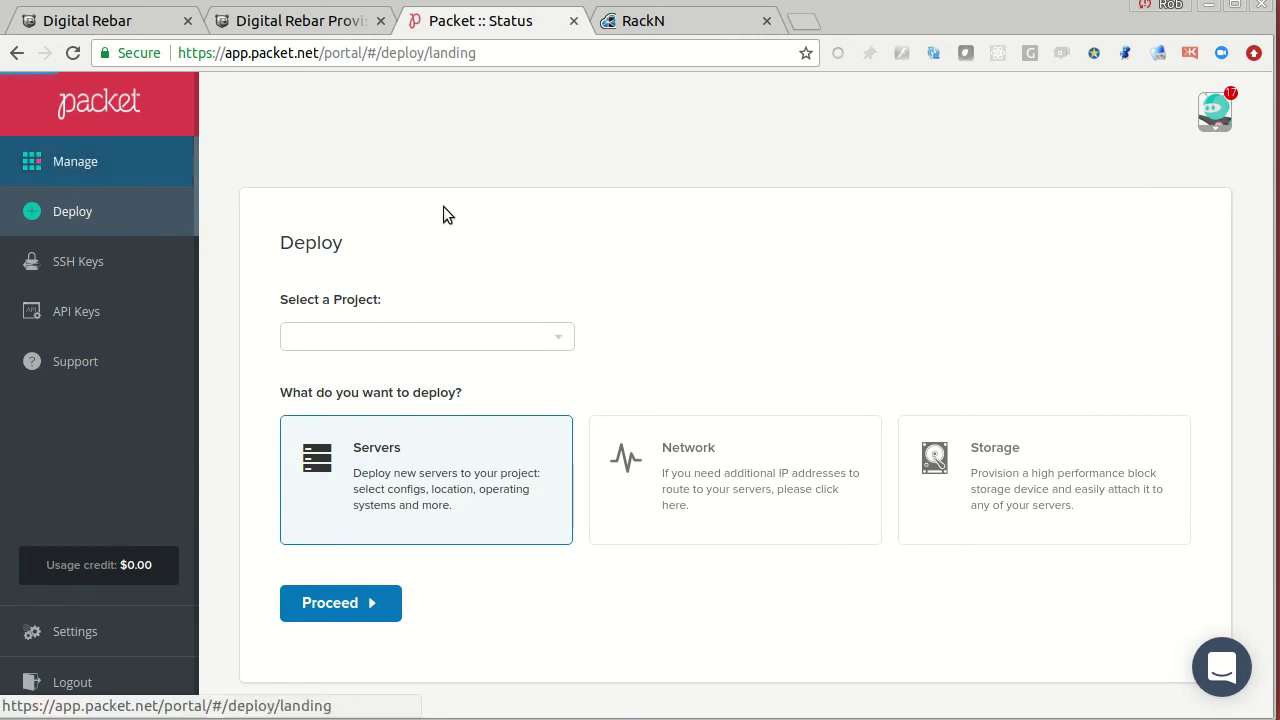
{"action": "scroll", "coordinate": [445, 214], "scroll_direction": "down", "scroll_amount": 5}
{"action": "scroll", "coordinate": [445, 214], "scroll_direction": "down", "scroll_amount": 2}
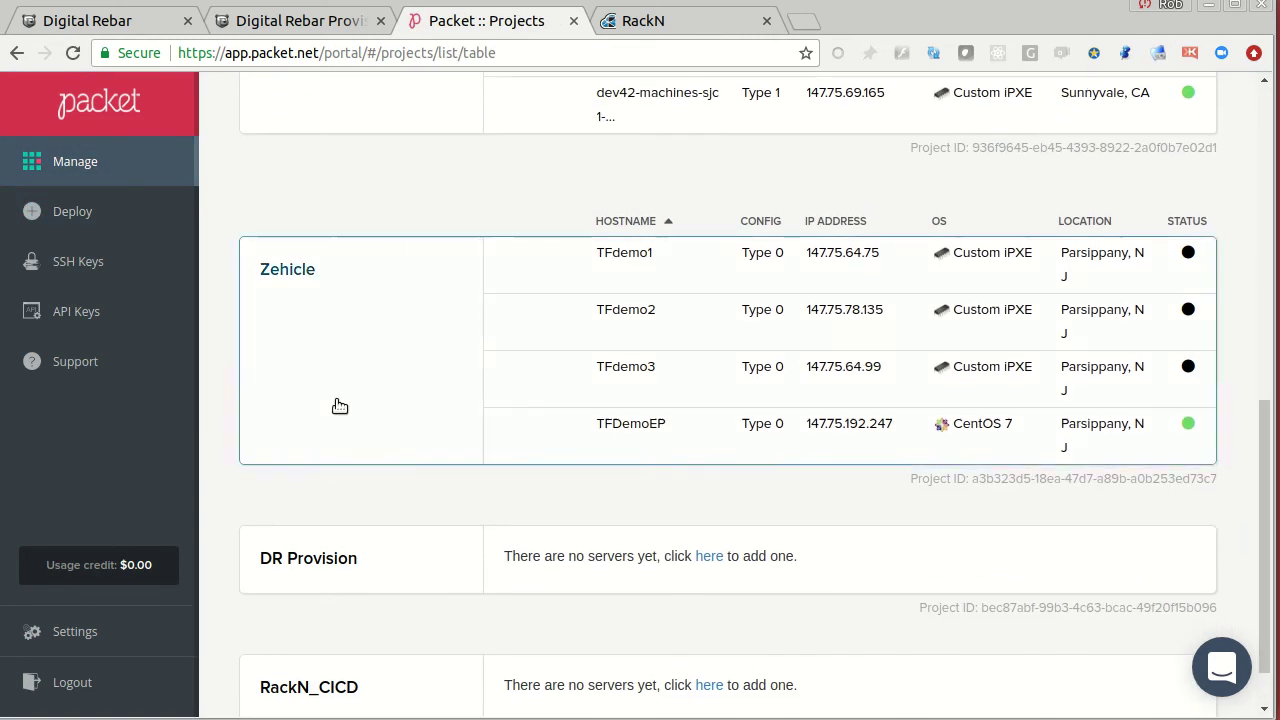
{"action": "left_click", "coordinate": [284, 272]}
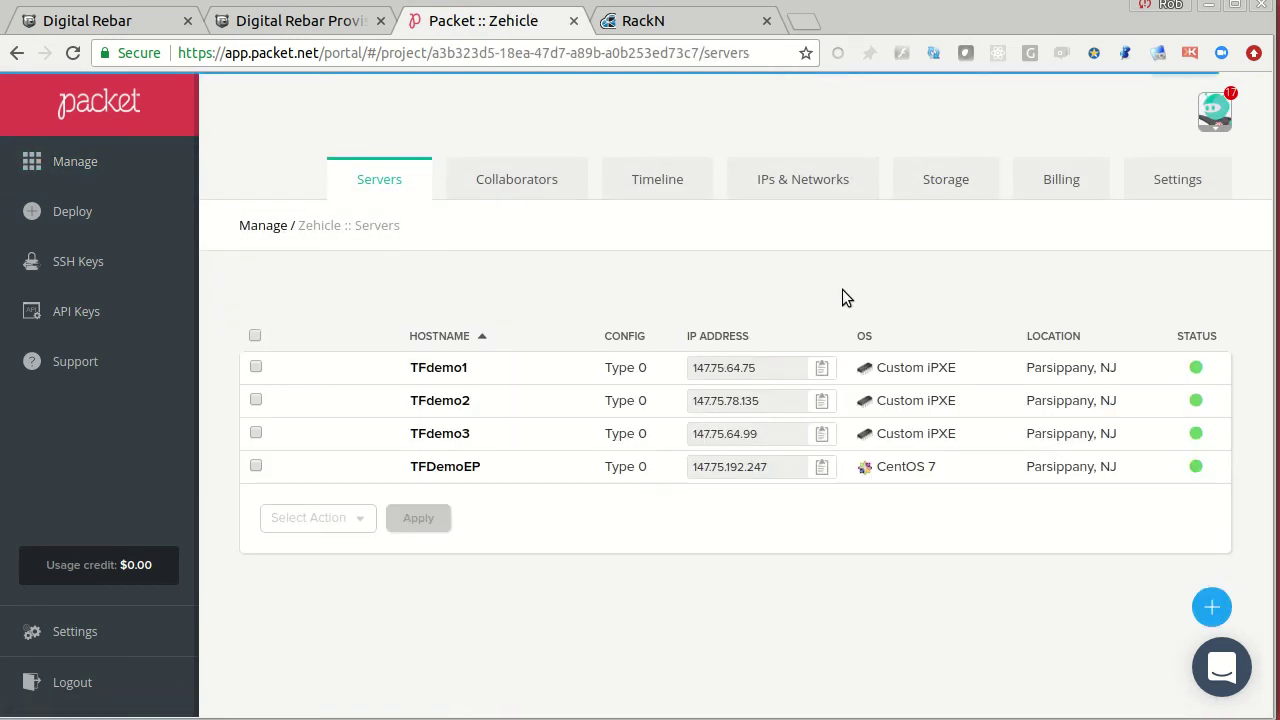
{"action": "mouse_move", "coordinate": [1190, 373]}
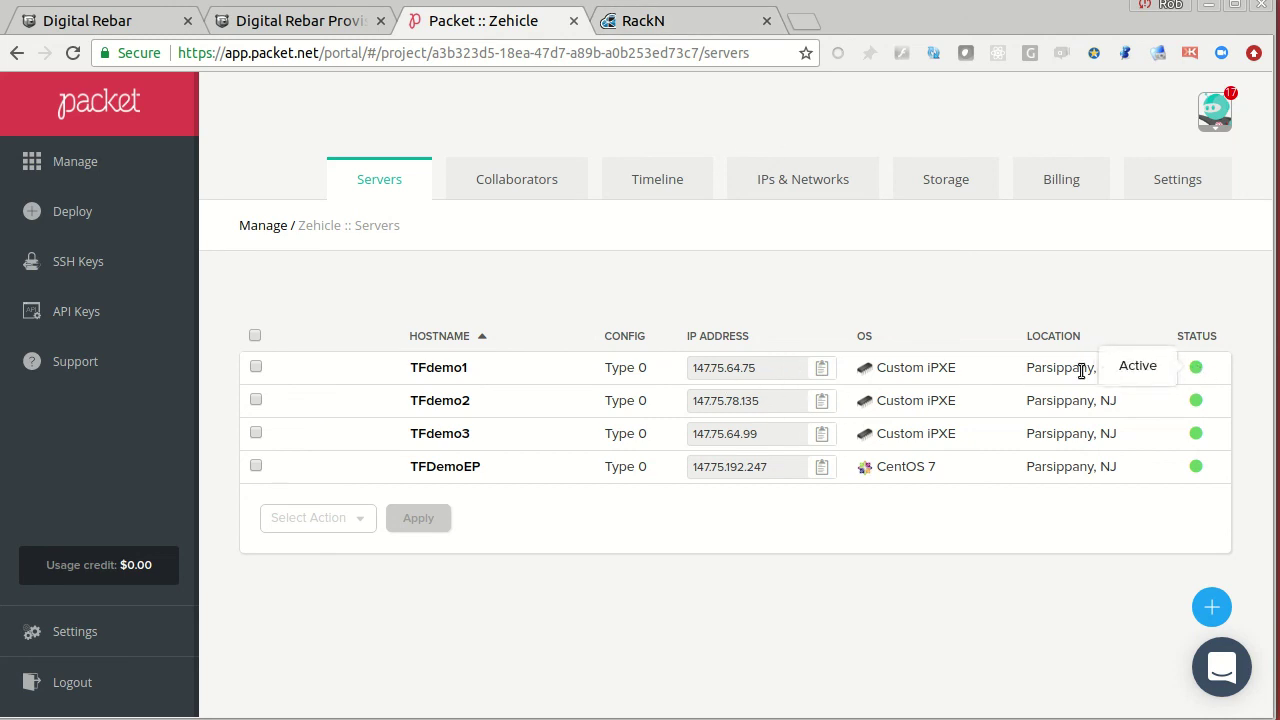
- Open server TFdemo1 and copy the SSH command for its out-of-band console to the clipboard
{"action": "left_click", "coordinate": [455, 369]}
{"action": "left_click", "coordinate": [983, 300]}
{"action": "left_click", "coordinate": [714, 293]}
{"action": "left_click", "coordinate": [405, 335]}
{"action": "left_click", "coordinate": [822, 229]}
- Switch to the local terminal, enlarge its text and run the copied ssh command to open TFdemo1's console on sos.ewr1.packet.net
{"action": "key", "text": "alt+Tab"}
{"action": "key", "text": "alt+grave"}
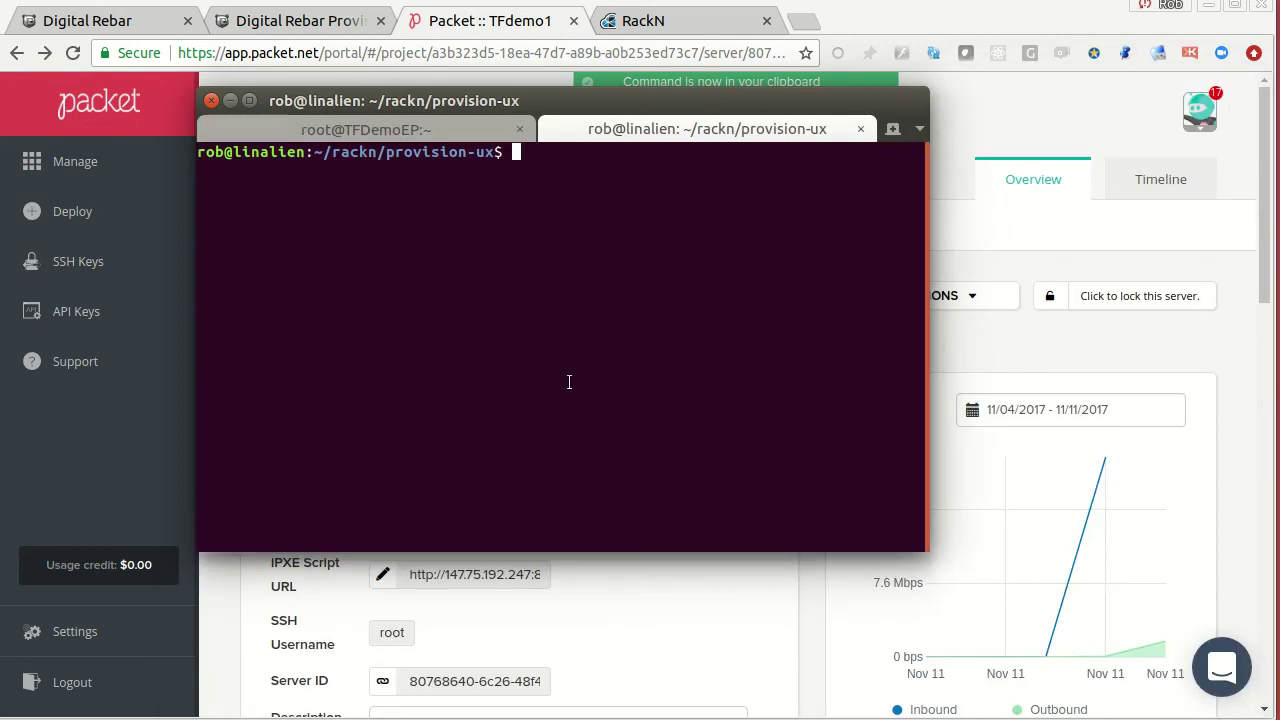
{"action": "key", "text": "ctrl+plus"}
{"action": "key", "text": "ctrl+plus"}
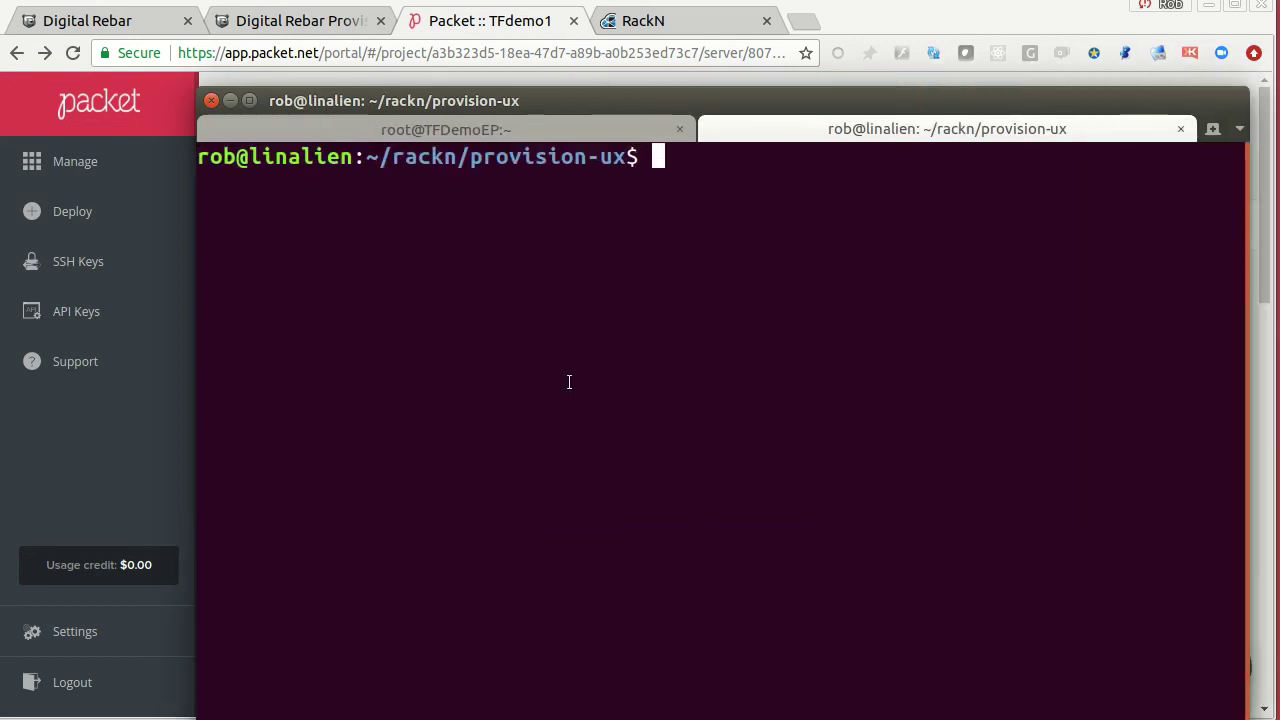
{"action": "key", "text": "ctrl+shift+v"}
{"action": "key", "text": "Return"}
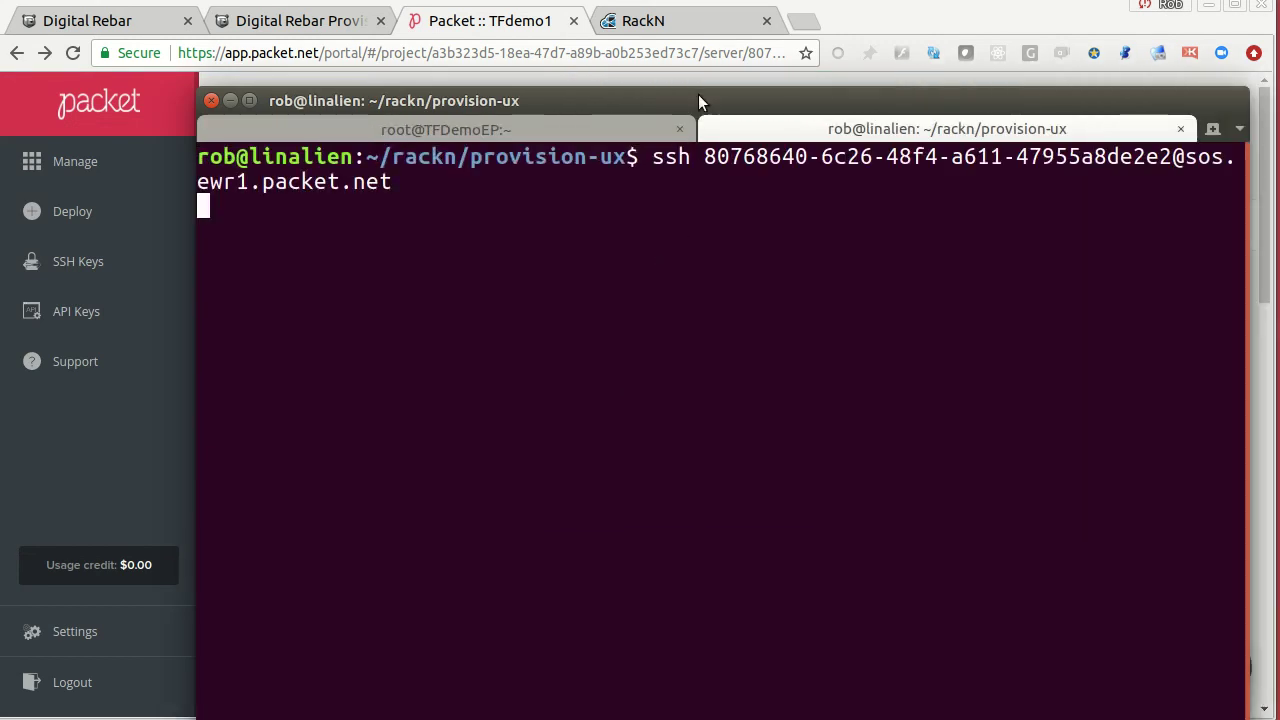
{"action": "left_click_drag", "start_coordinate": [698, 100], "coordinate": [664, 69]}
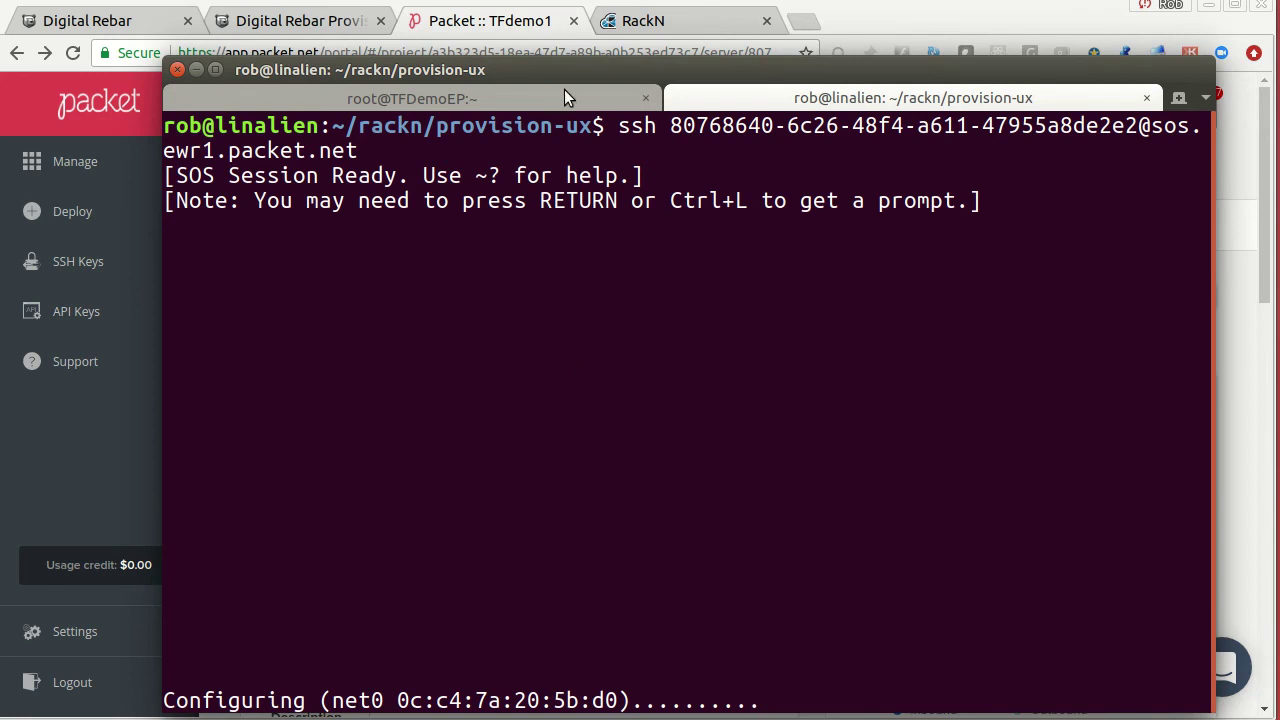
{"action": "left_click_drag", "start_coordinate": [573, 67], "coordinate": [611, 67]}
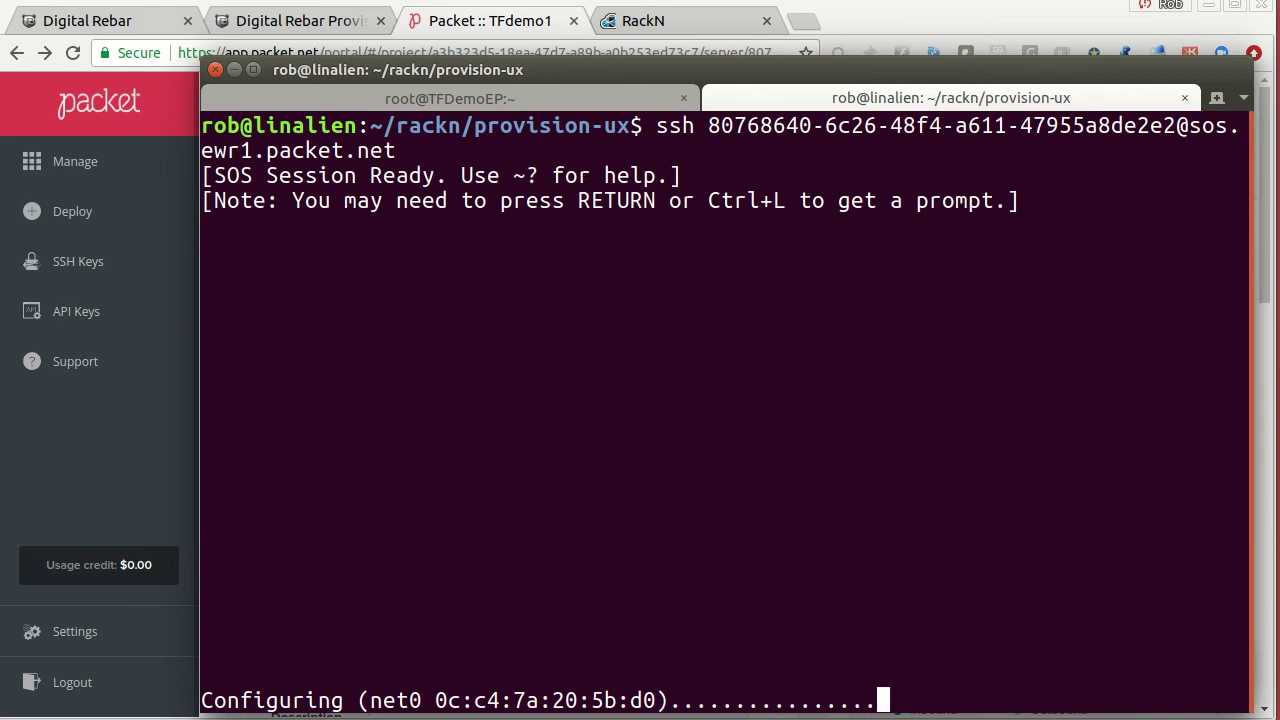
- Bring the console terminal back to the front, examine TFdemo1's boot output, and move the window out of the browser's way
{"action": "left_click", "coordinate": [655, 22]}
{"action": "left_click", "coordinate": [472, 24]}
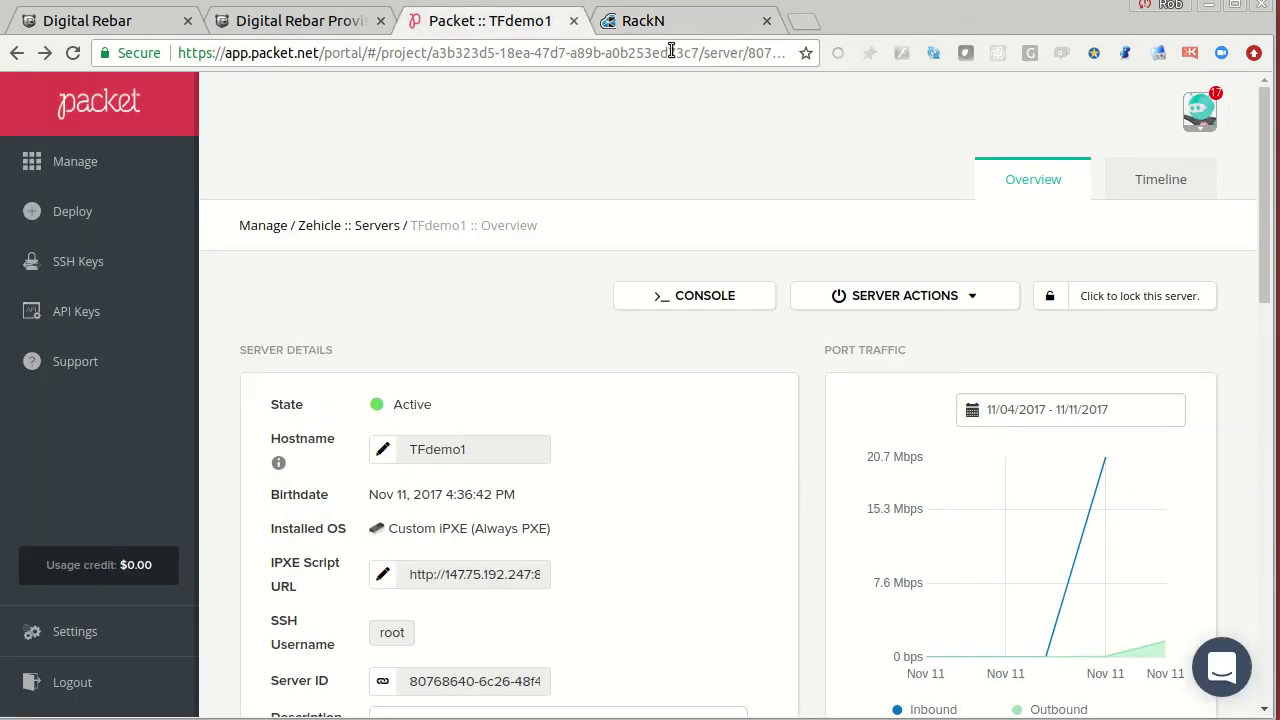
{"action": "key", "text": "alt+Tab"}
{"action": "left_click_drag", "start_coordinate": [661, 16], "coordinate": [630, 70]}
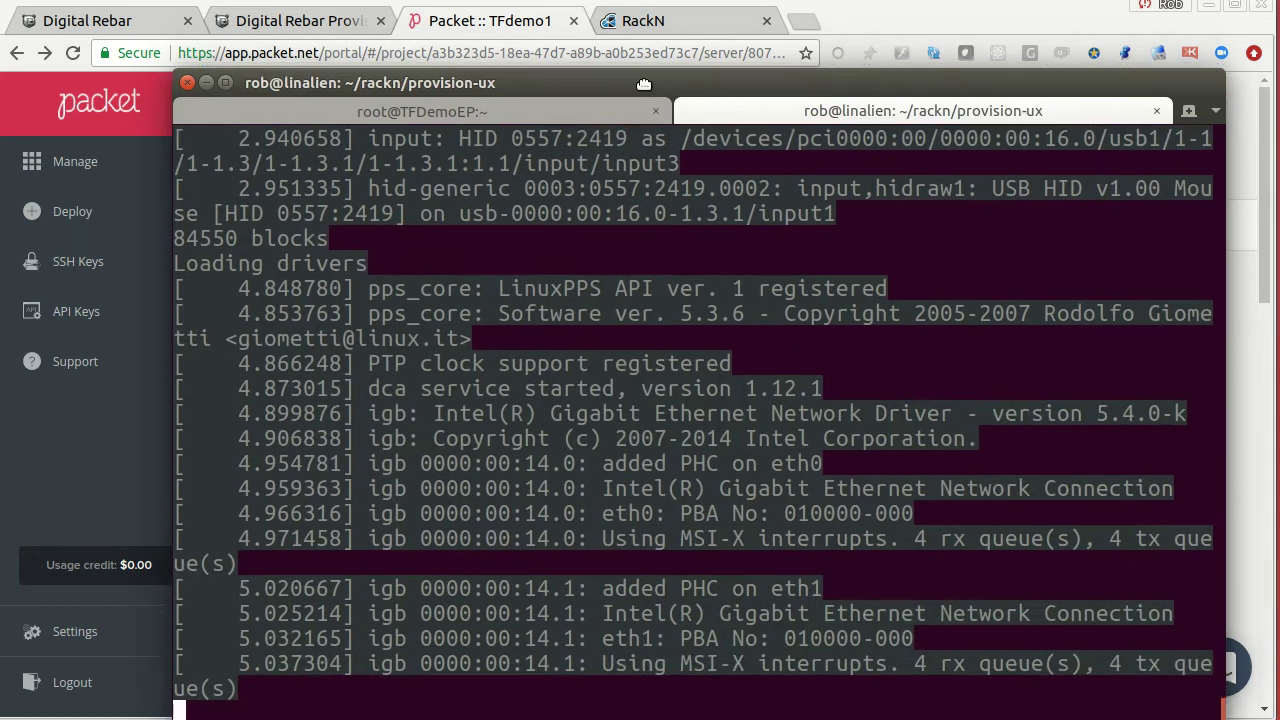
{"action": "left_click_drag", "start_coordinate": [632, 68], "coordinate": [890, 548]}
{"action": "left_click", "coordinate": [546, 278]}
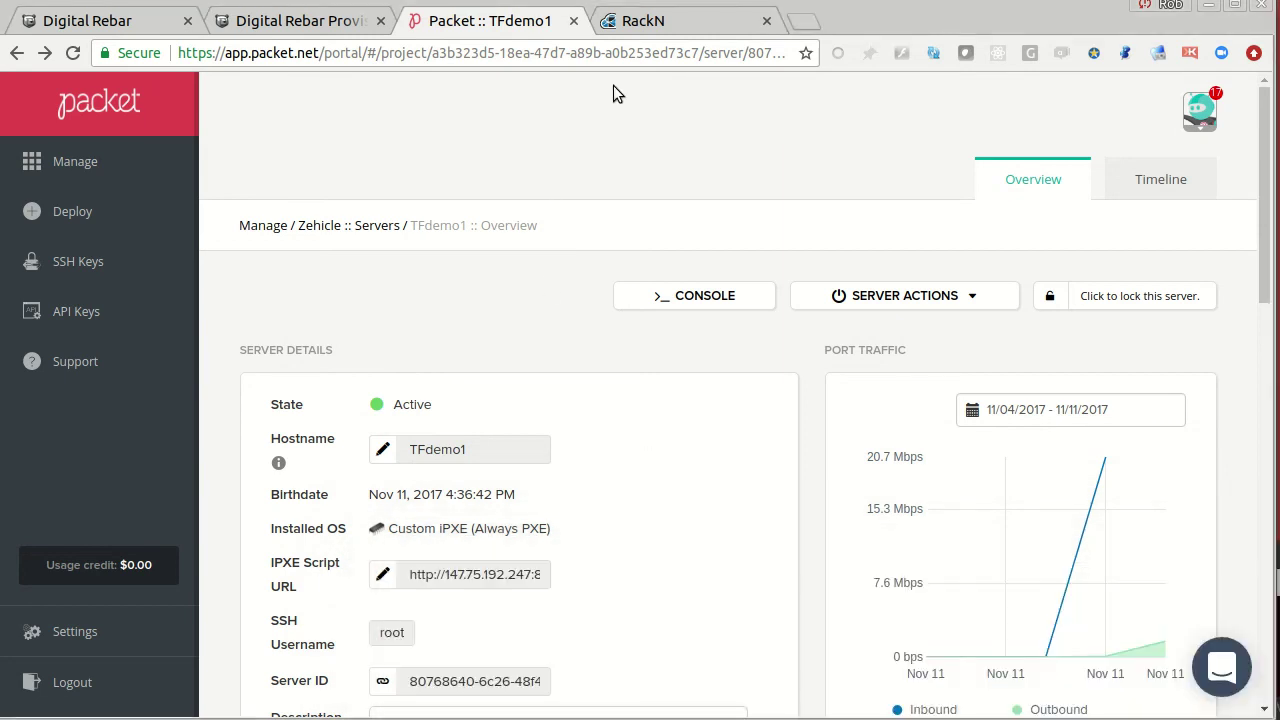
- Return to the RackN portal, clear the bulk machine selection, and check the machines' stages and boot environments in the machine list
{"action": "left_click", "coordinate": [655, 21]}
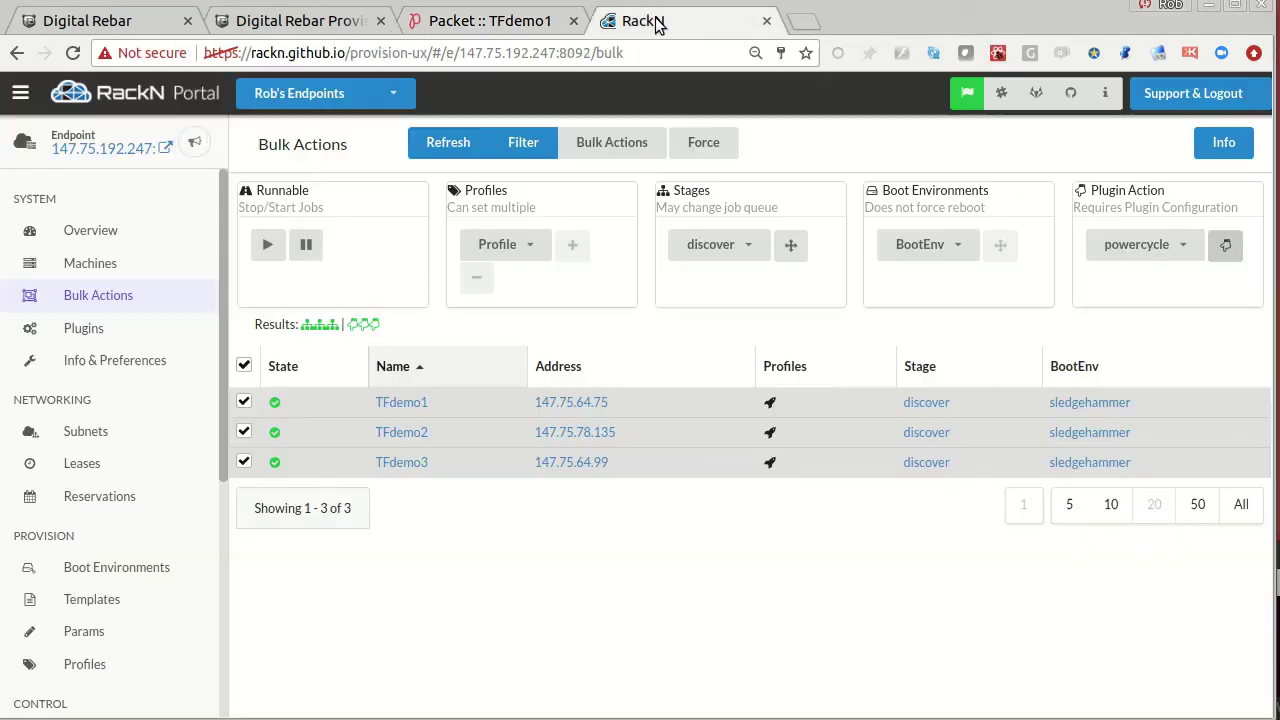
{"action": "left_click", "coordinate": [244, 366]}
{"action": "left_click", "coordinate": [90, 232]}
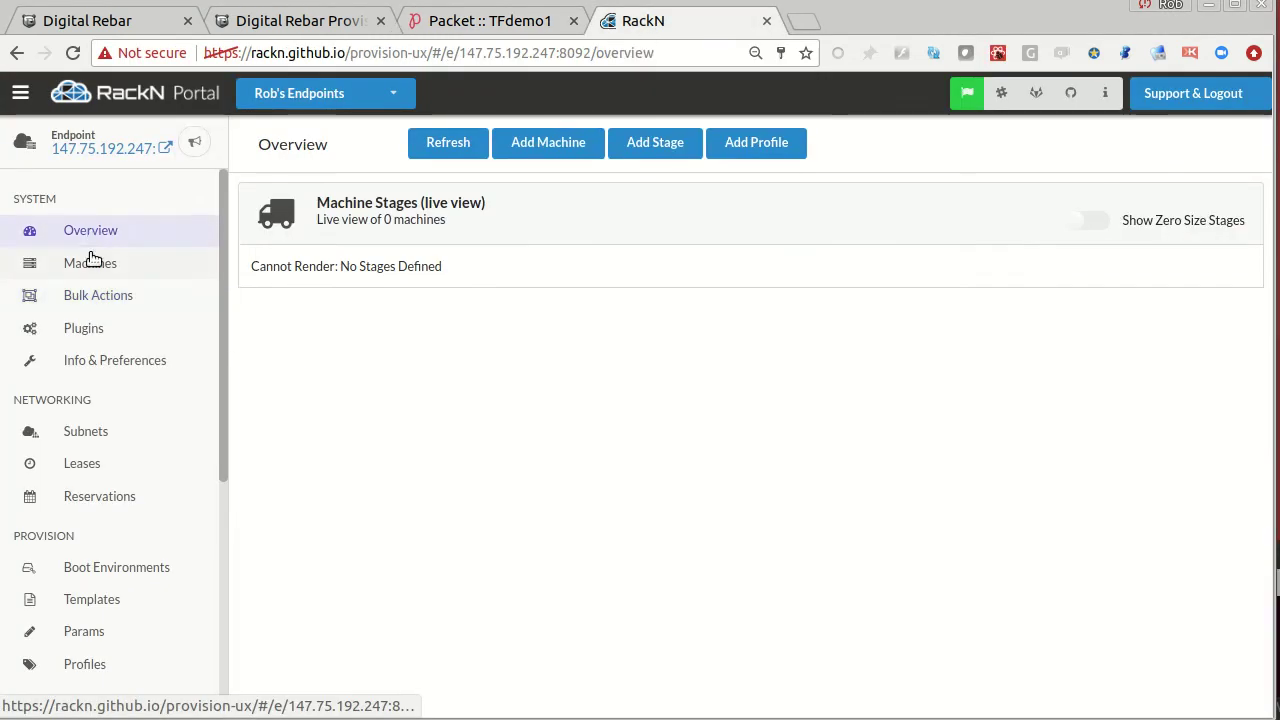
{"action": "left_click", "coordinate": [90, 263]}
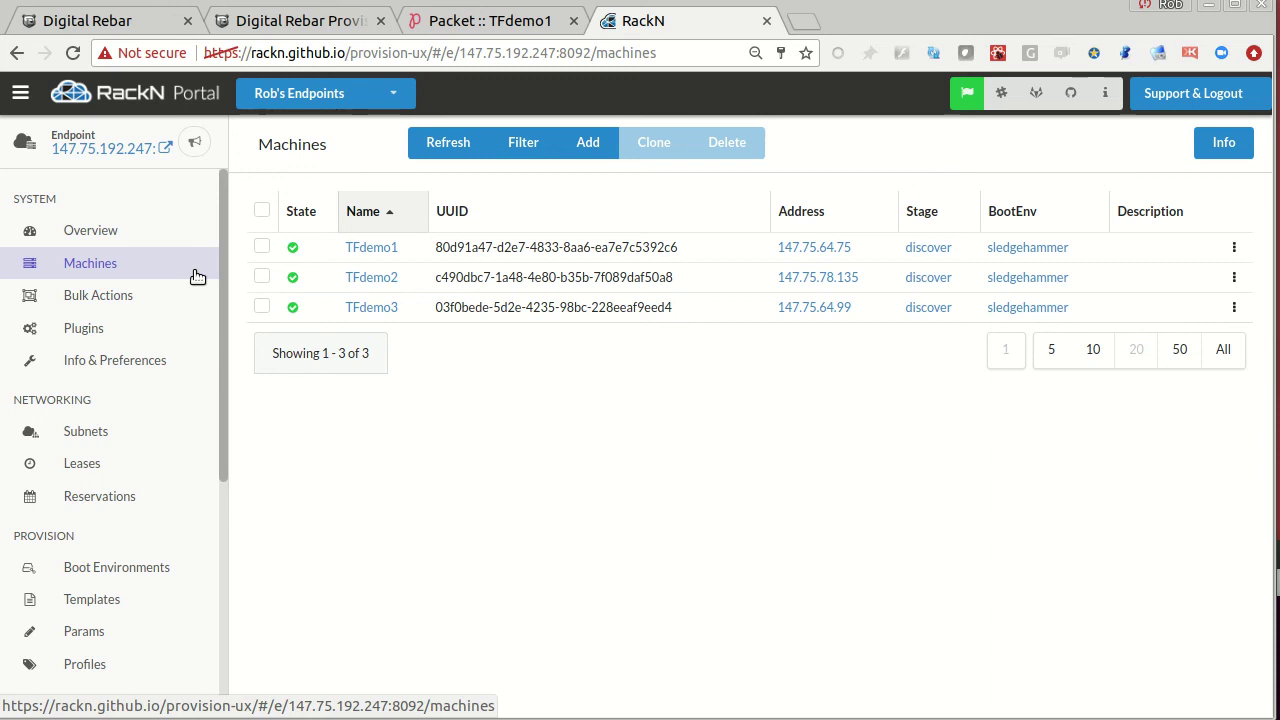
- Review the available boot environments and the workflow stage map of the global profile
{"action": "scroll", "coordinate": [160, 555], "scroll_direction": "down", "scroll_amount": 2}
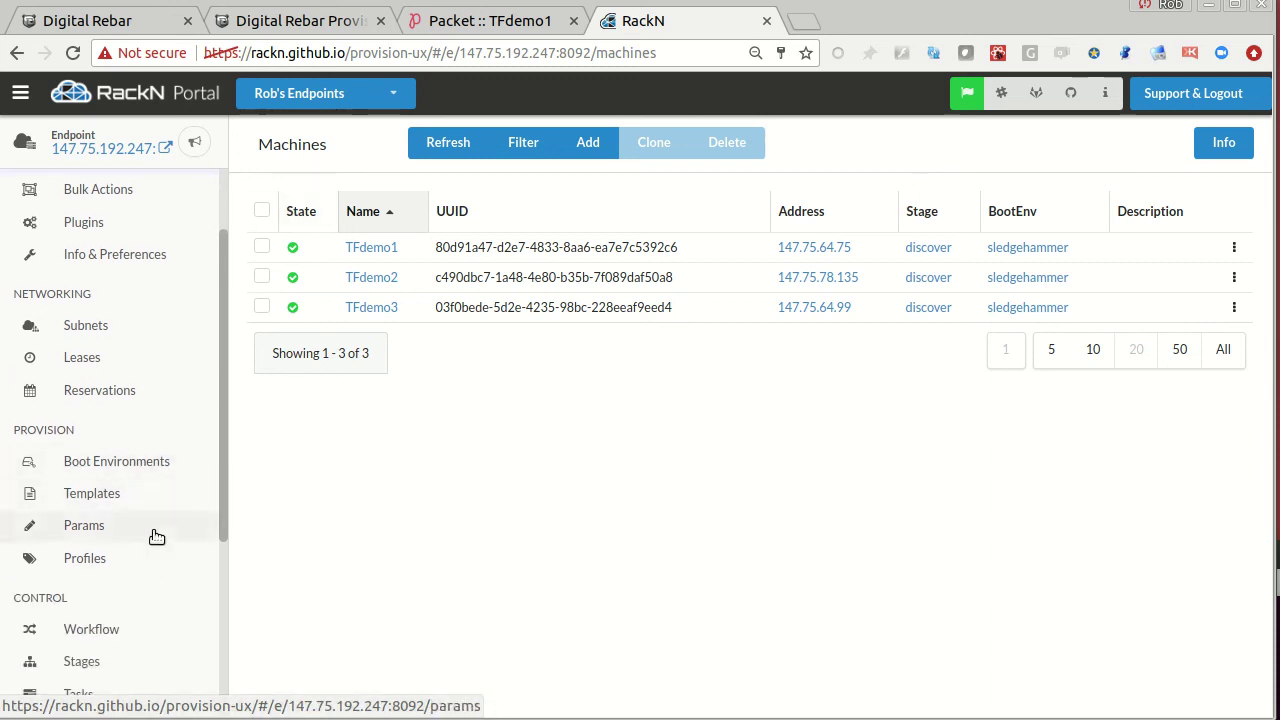
{"action": "scroll", "coordinate": [110, 290], "scroll_direction": "up", "scroll_amount": 2}
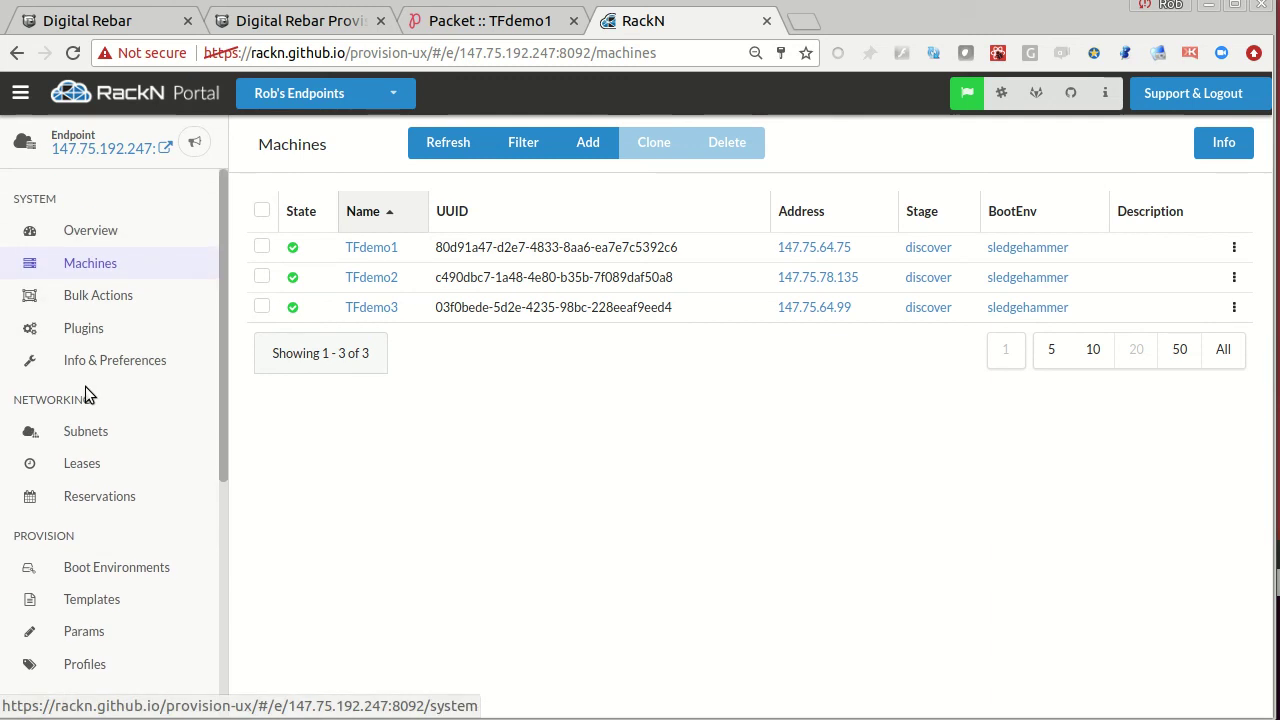
{"action": "scroll", "coordinate": [70, 400], "scroll_direction": "down", "scroll_amount": 4}
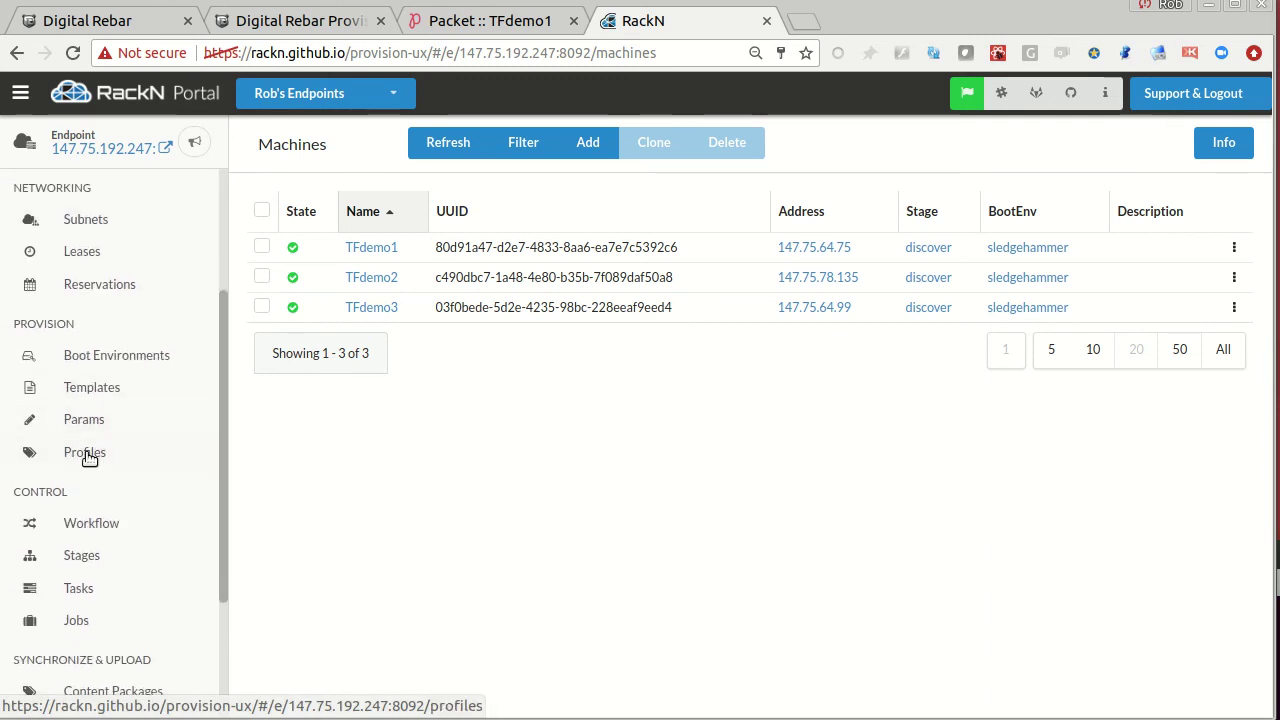
{"action": "left_click", "coordinate": [86, 358]}
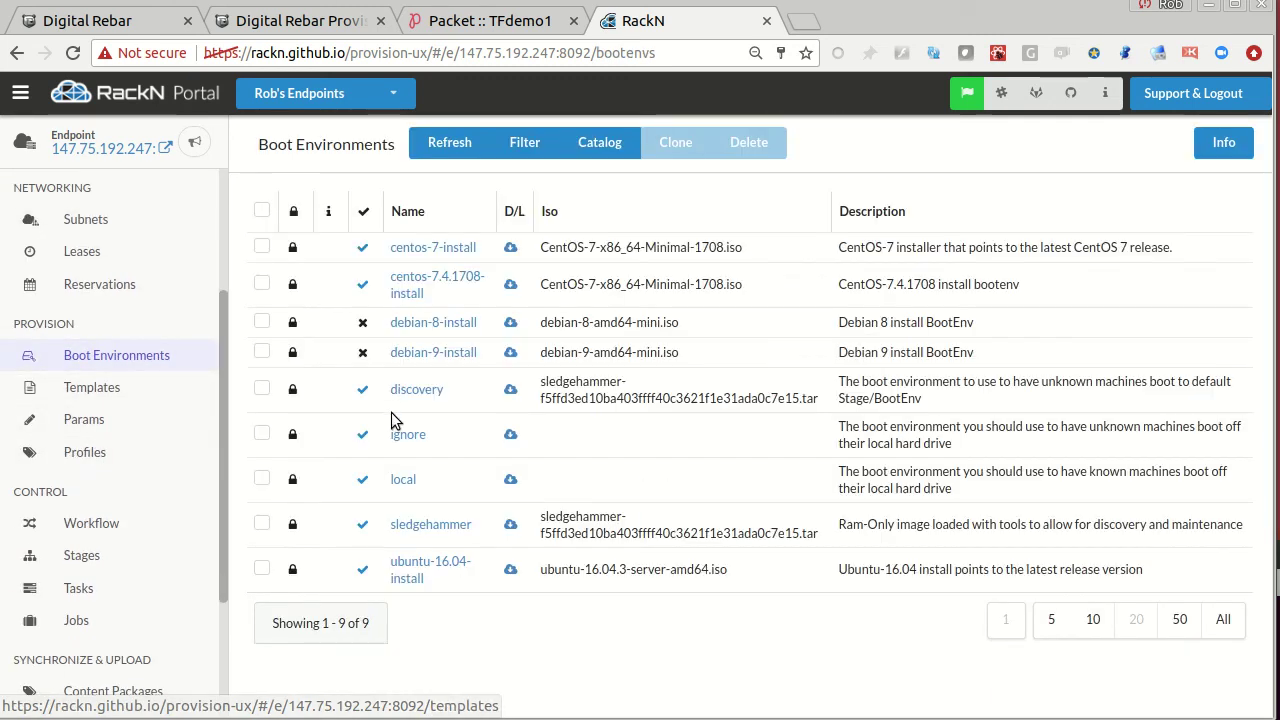
{"action": "left_click", "coordinate": [111, 552]}
{"action": "left_click", "coordinate": [98, 524]}
{"action": "scroll", "coordinate": [120, 560], "scroll_direction": "down", "scroll_amount": 4}
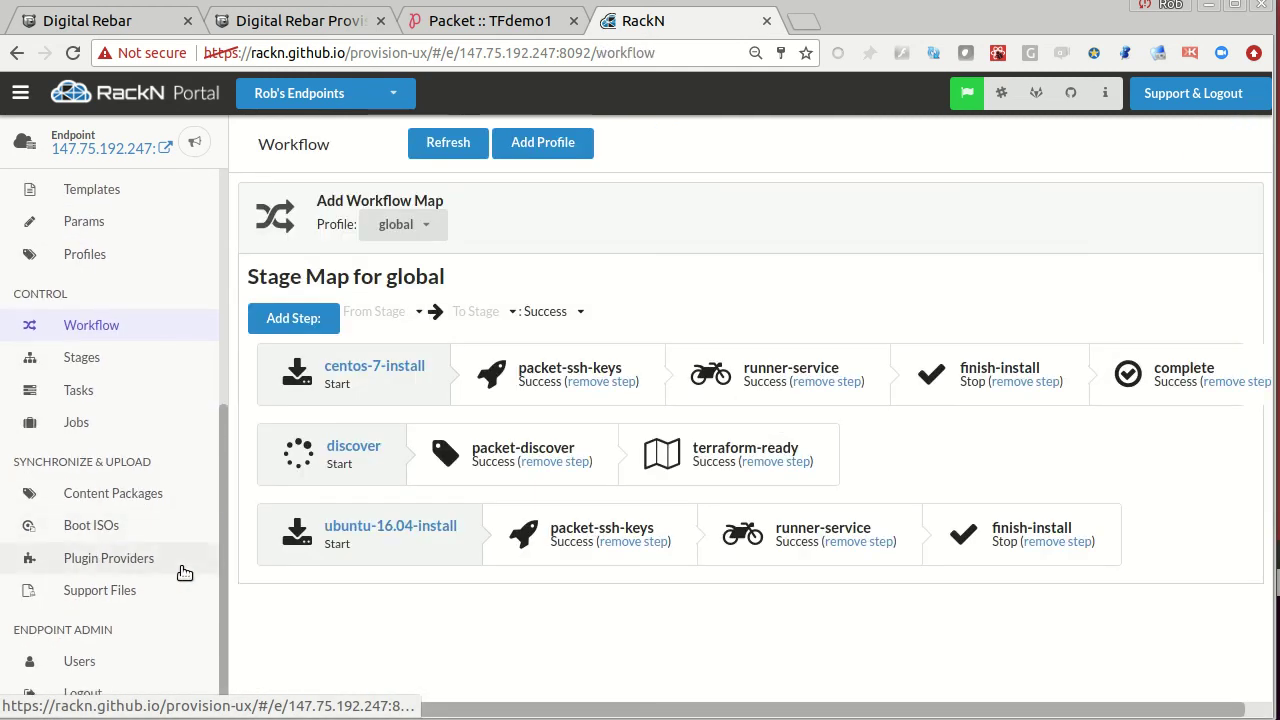